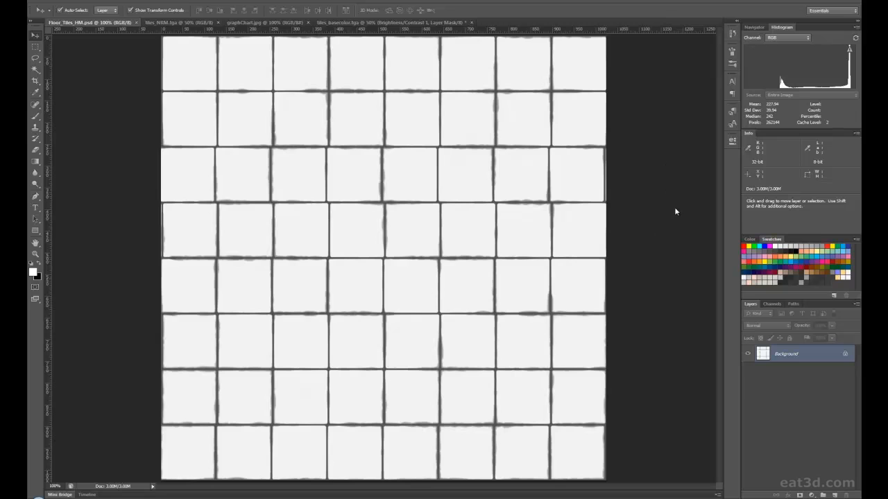
# Switch to ZBrush, compare the finished tile plane with the blank one, and keep the blank plane active at antialiased half size.
pyautogui.click(157, 498)
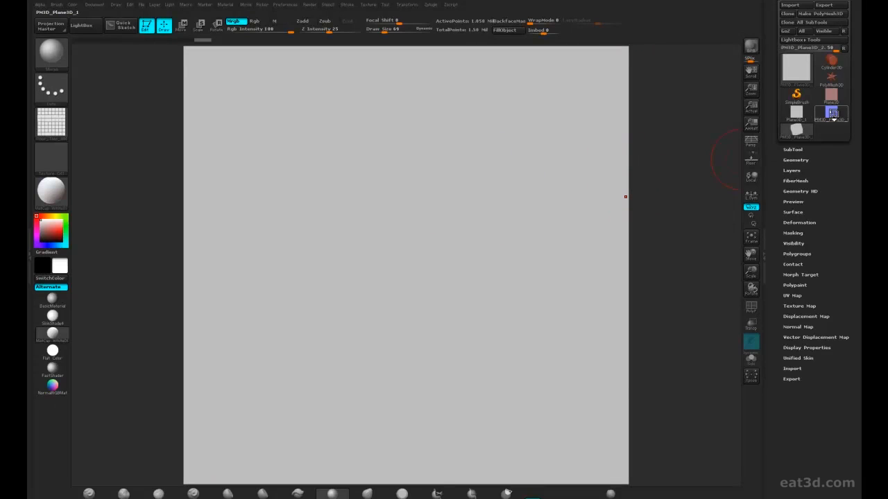
pyautogui.click(831, 112)
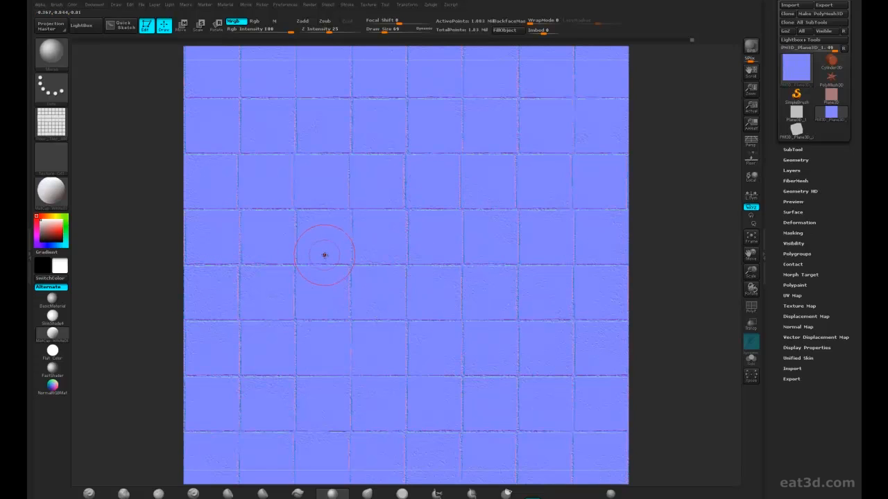
pyautogui.click(796, 131)
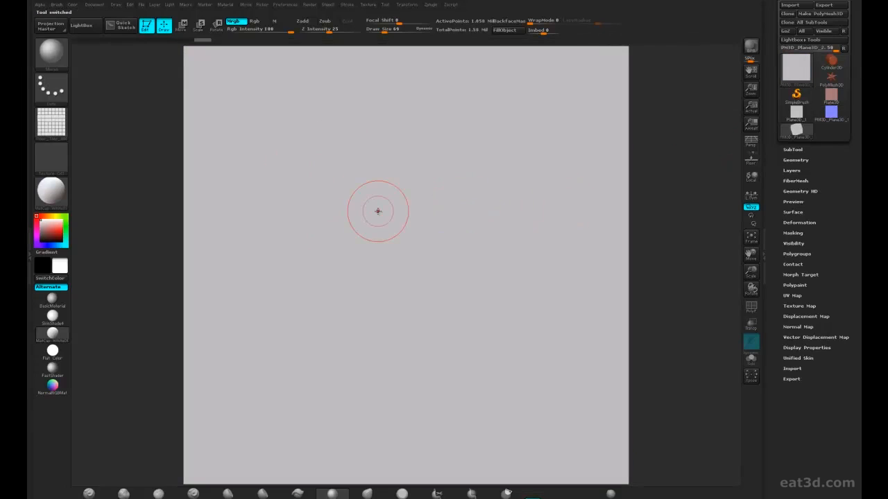
pyautogui.click(796, 67)
pyautogui.click(751, 107)
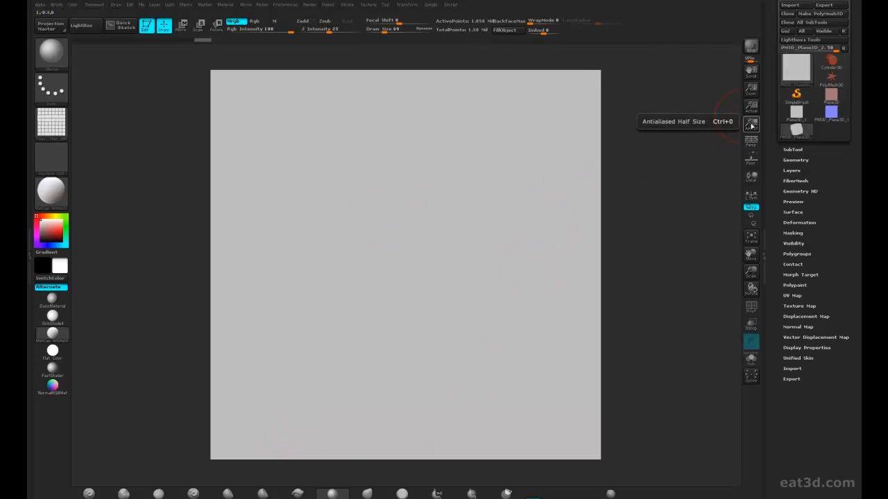
pyautogui.click(751, 124)
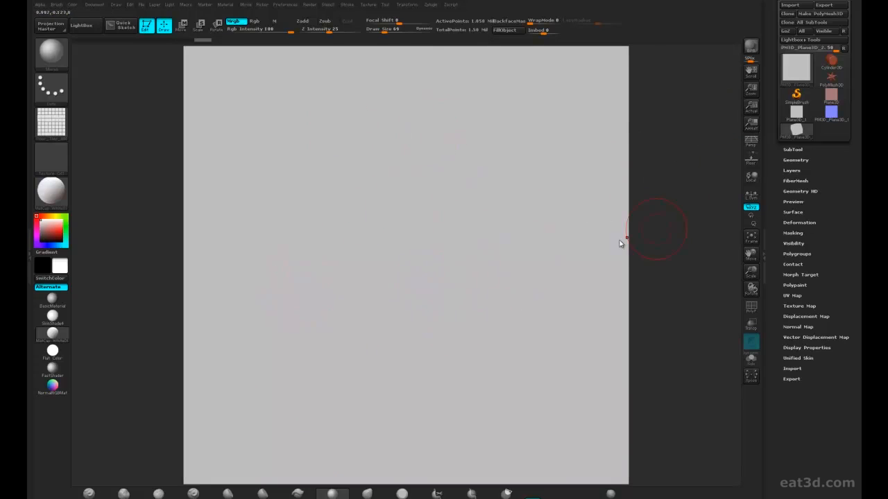
pyautogui.click(817, 161)
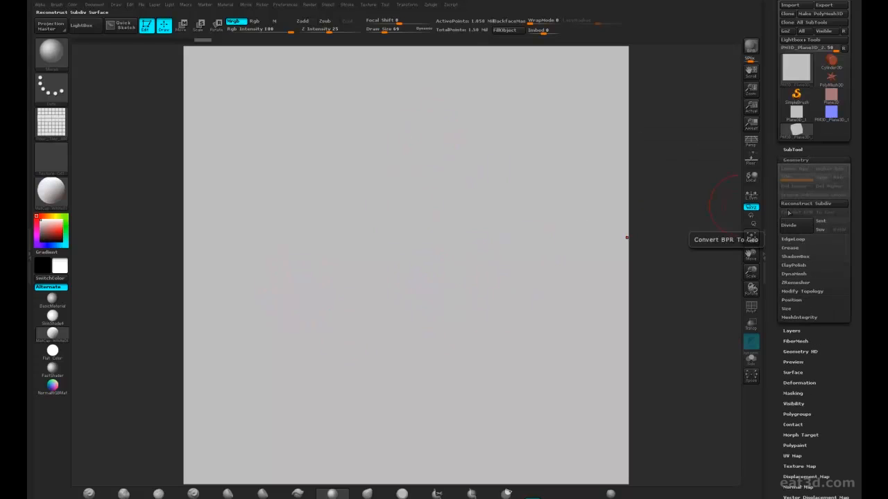
pyautogui.click(813, 160)
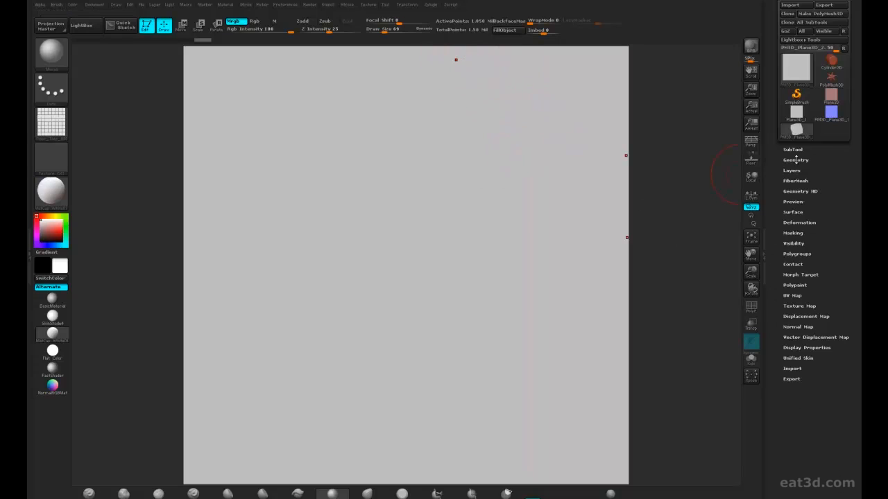
pyautogui.click(795, 160)
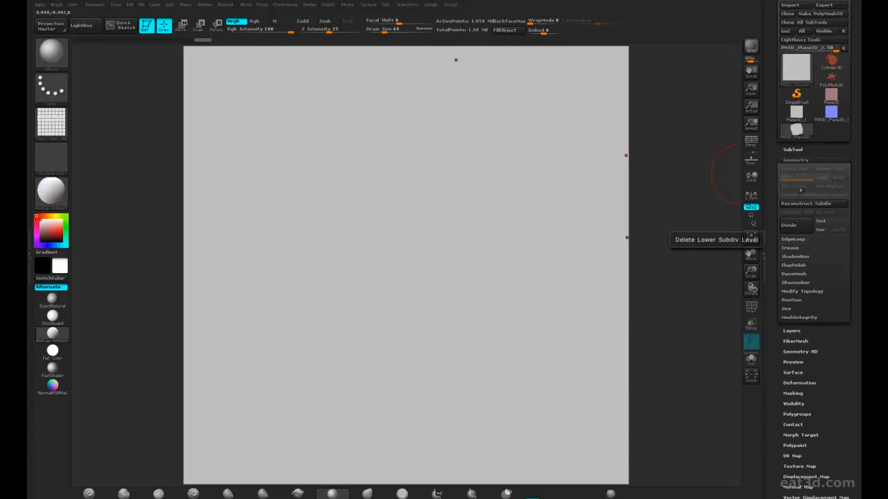
pyautogui.click(796, 160)
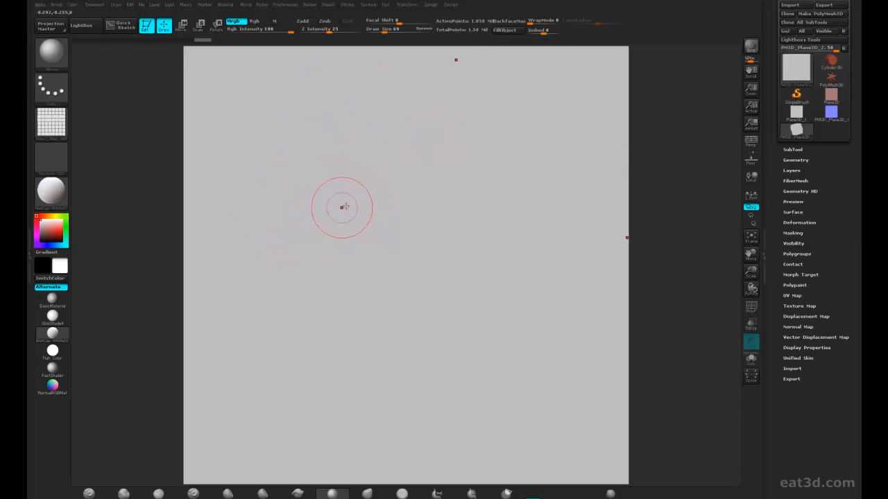
# Mask the blank plane from the loaded floor-tile alpha using Mask By Alpha.
pyautogui.moveTo(58, 124)
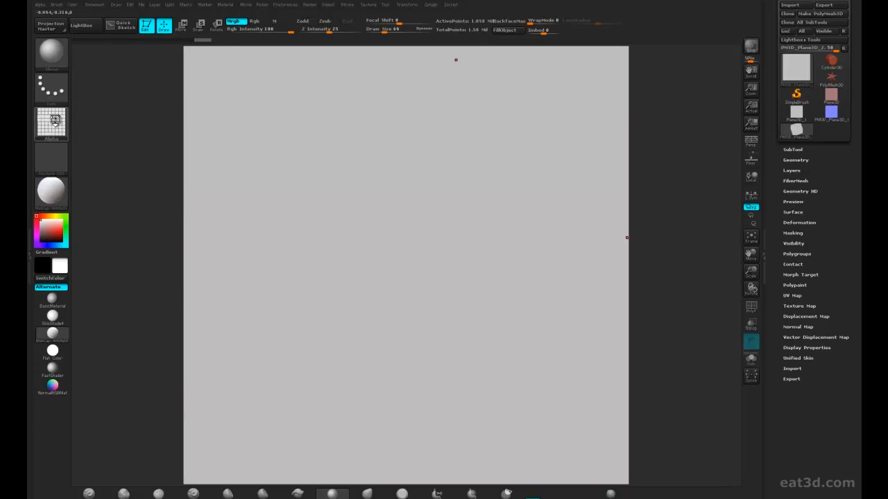
pyautogui.click(58, 123)
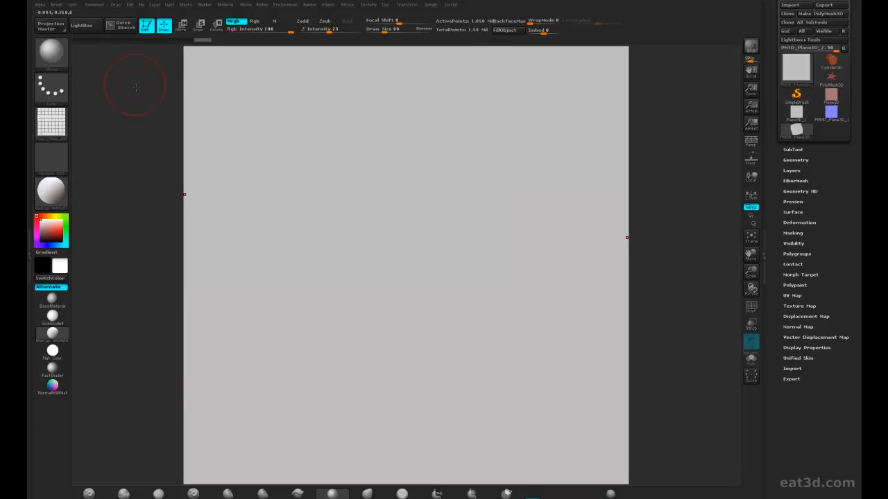
pyautogui.moveTo(56, 123)
pyautogui.click(96, 4)
pyautogui.click(793, 233)
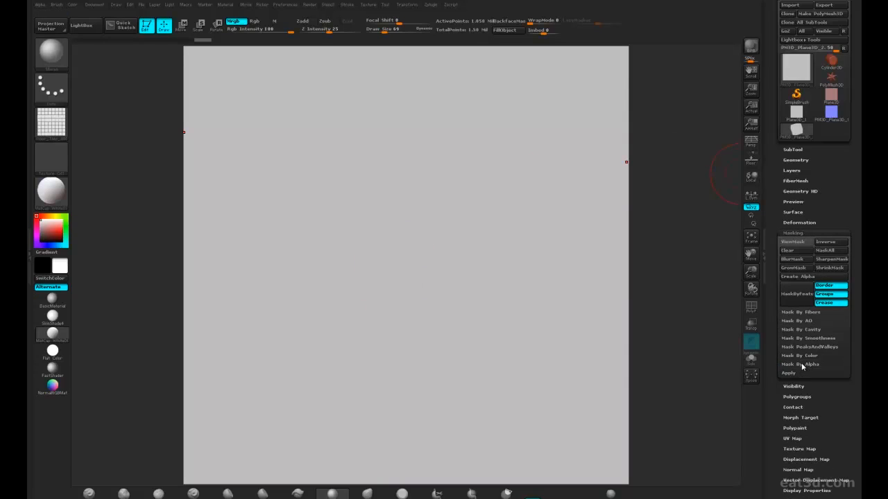
pyautogui.click(816, 374)
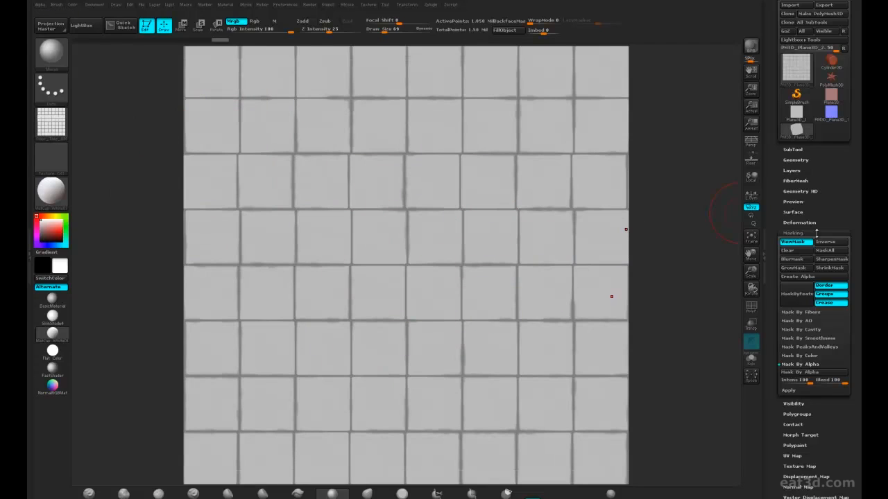
pyautogui.click(804, 234)
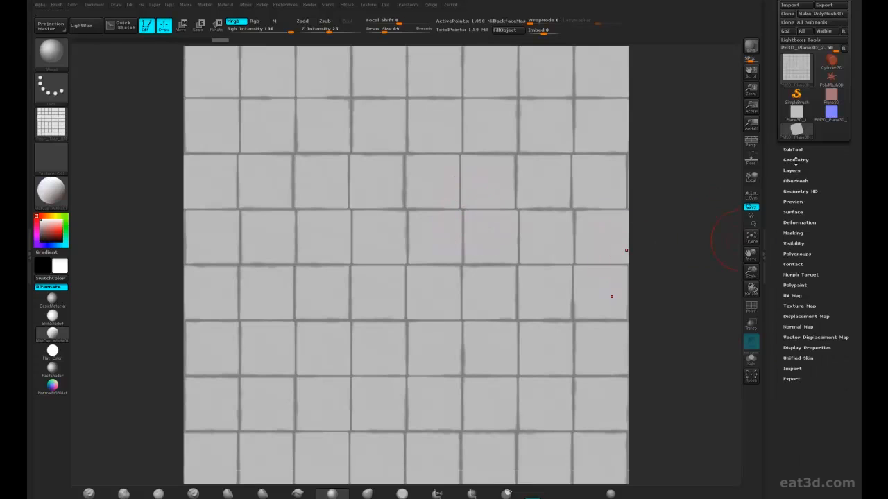
# Add edge loops along the border of the tile mask with Edgeloop Masked Border.
pyautogui.click(796, 161)
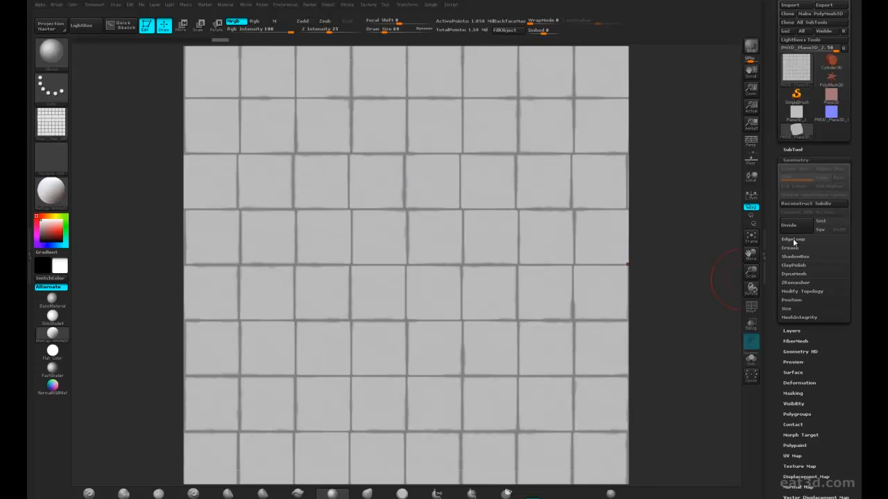
pyautogui.click(793, 238)
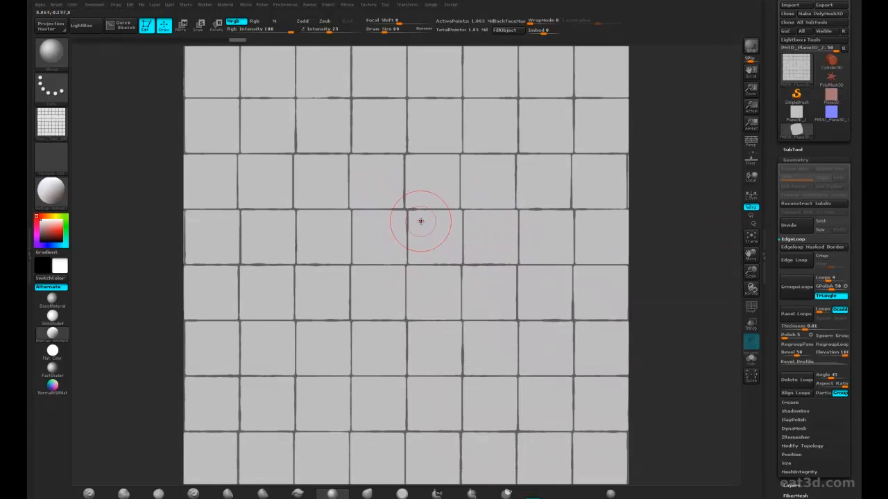
pyautogui.click(804, 161)
# Clear the tile mask from the plane.
pyautogui.click(793, 234)
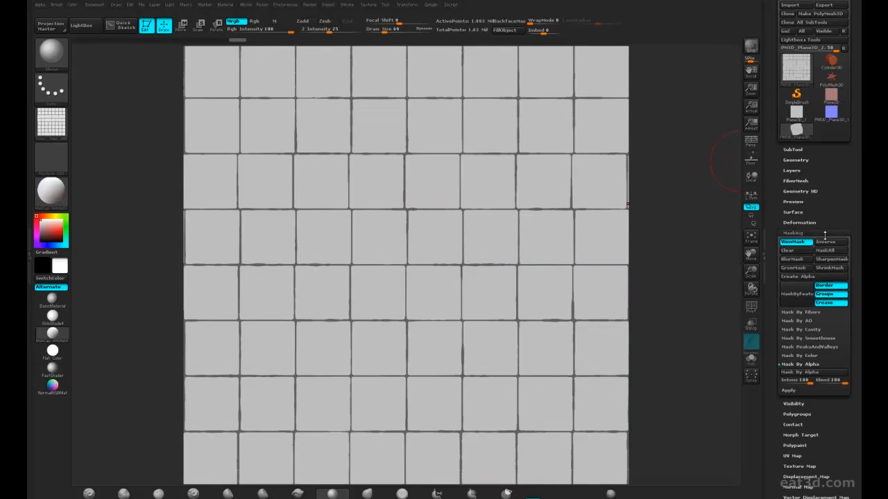
pyautogui.click(795, 242)
pyautogui.click(810, 232)
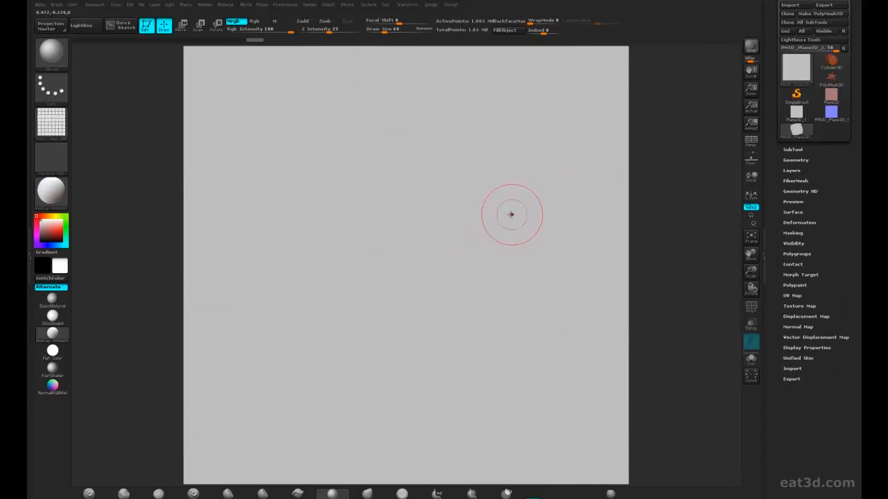
# Show the polyframe and examine the edge loops and polygroups where the grout lines between the tiles meet.
pyautogui.click(751, 307)
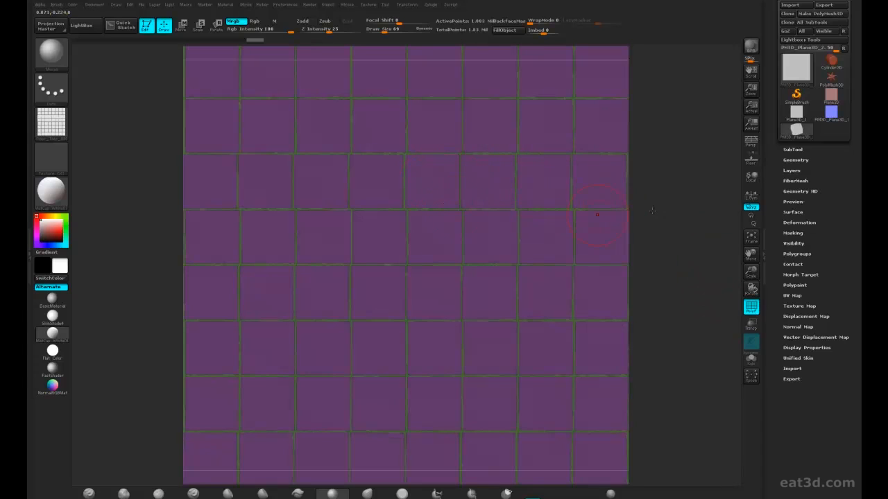
pyautogui.keyDown('alt'); pyautogui.moveTo(695, 217); pyautogui.dragTo(714, 277); pyautogui.keyUp('alt')
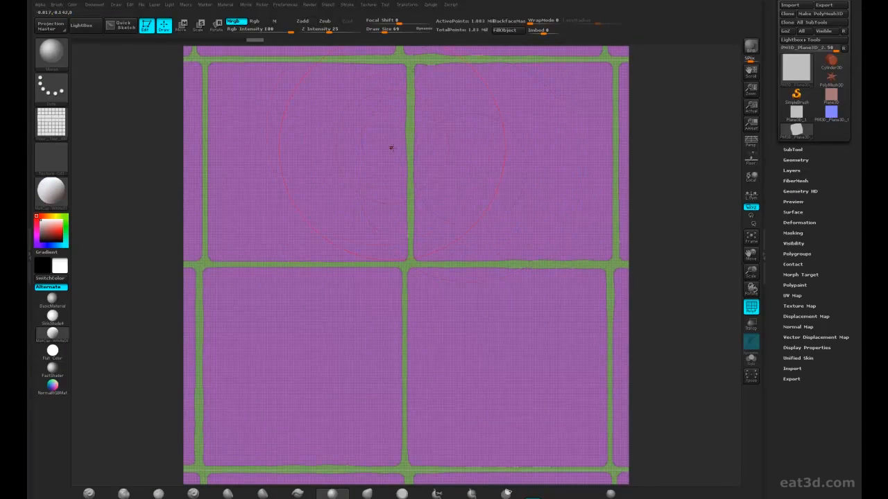
pyautogui.keyDown('ctrl'); pyautogui.moveTo(408, 189); pyautogui.dragTo(445, 251, button='right'); pyautogui.keyUp('ctrl')
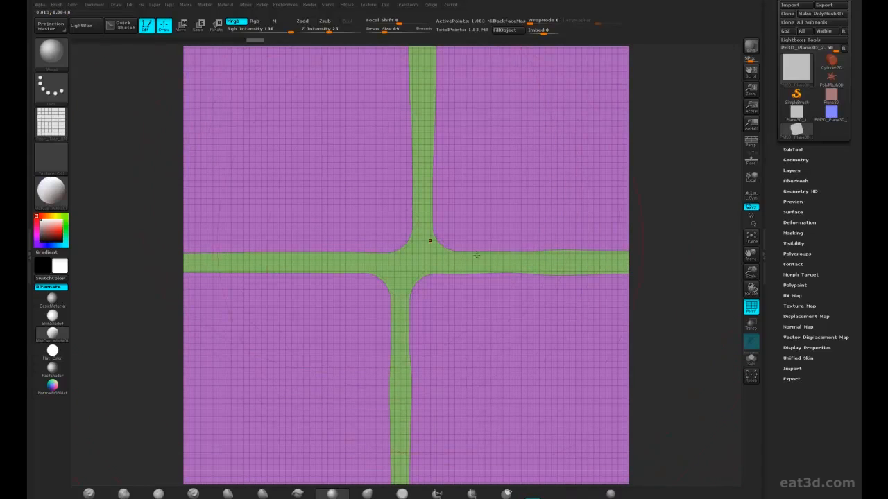
pyautogui.moveTo(479, 248)
pyautogui.mouseDown(button='right')
pyautogui.moveTo(472, 210)
pyautogui.moveTo(487, 259)
pyautogui.mouseUp(button='right')
pyautogui.press('f')
pyautogui.moveTo(753, 91); pyautogui.dragTo(752, 83)
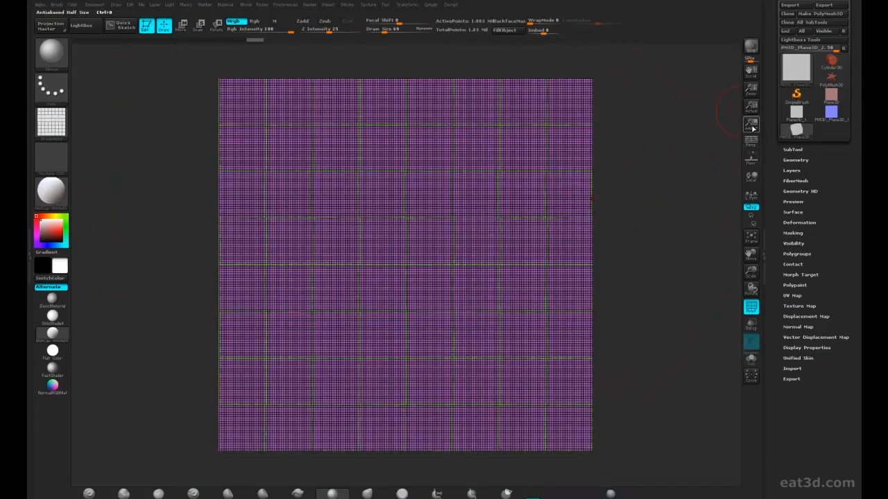
pyautogui.click(750, 124)
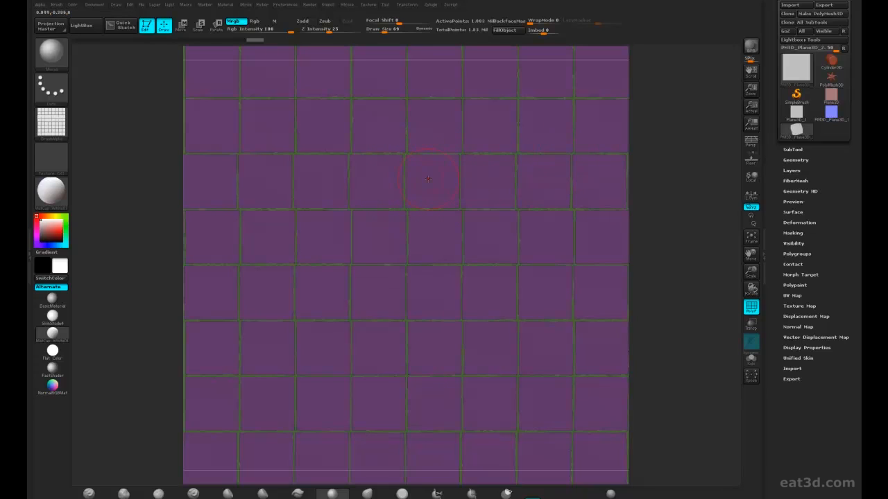
pyautogui.click(795, 160)
pyautogui.click(795, 160)
pyautogui.click(799, 223)
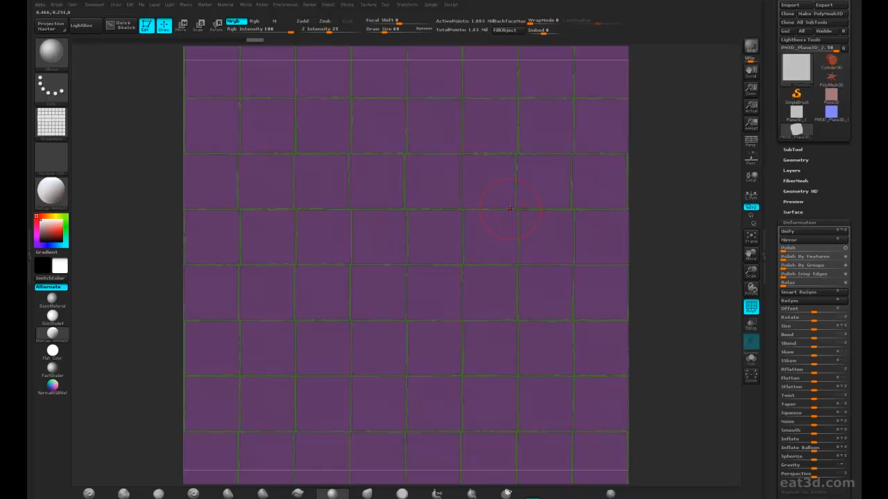
pyautogui.click(801, 222)
pyautogui.click(795, 159)
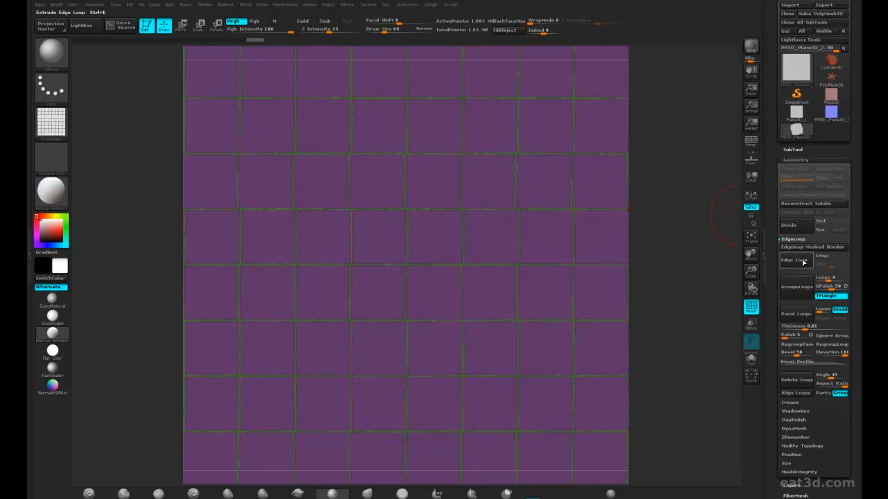
pyautogui.click(796, 159)
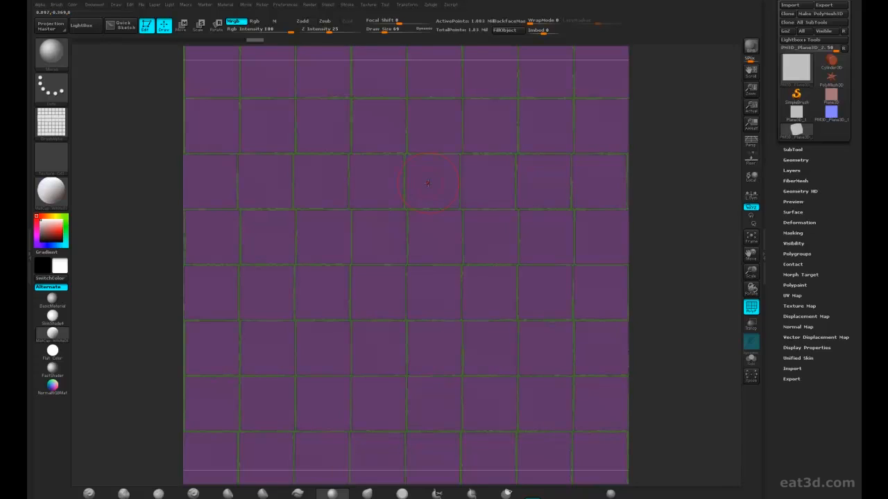
# Activate Transpose Move and draw an action line from the middle of the tile plane outwards beyond its edge.
pyautogui.click(58, 5)
pyautogui.click(181, 26)
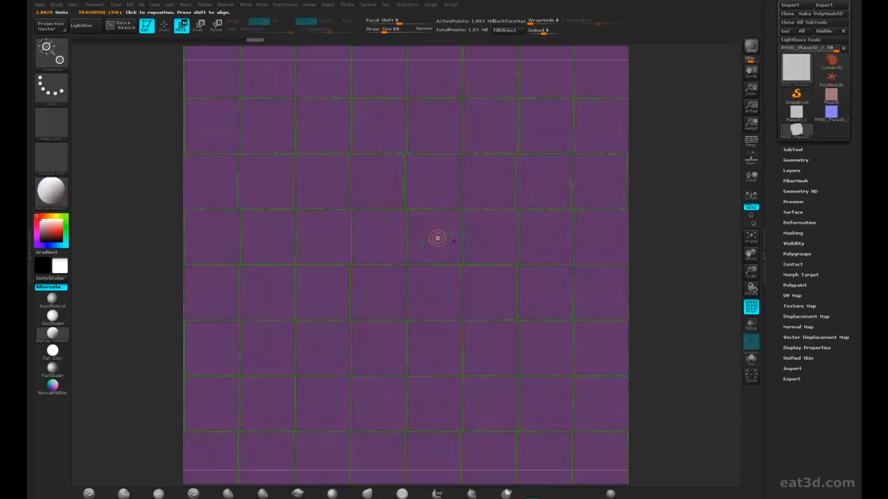
pyautogui.moveTo(437, 238); pyautogui.dragTo(220, 241)
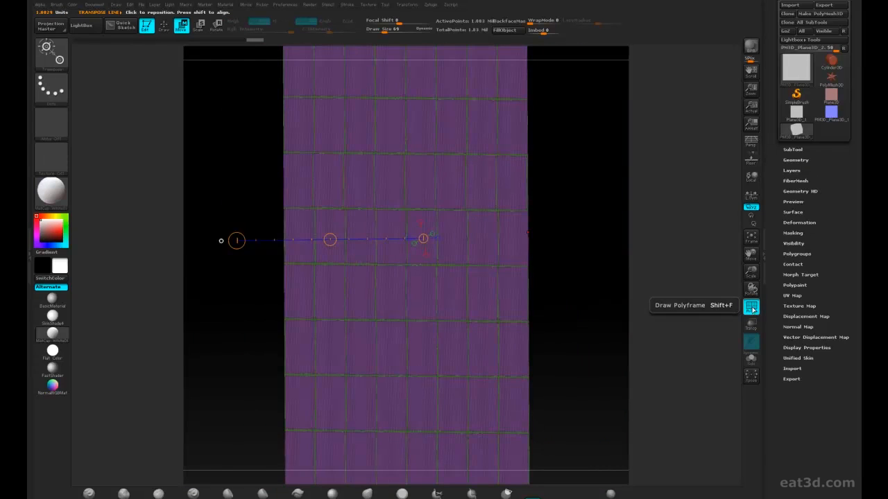
pyautogui.click(751, 307)
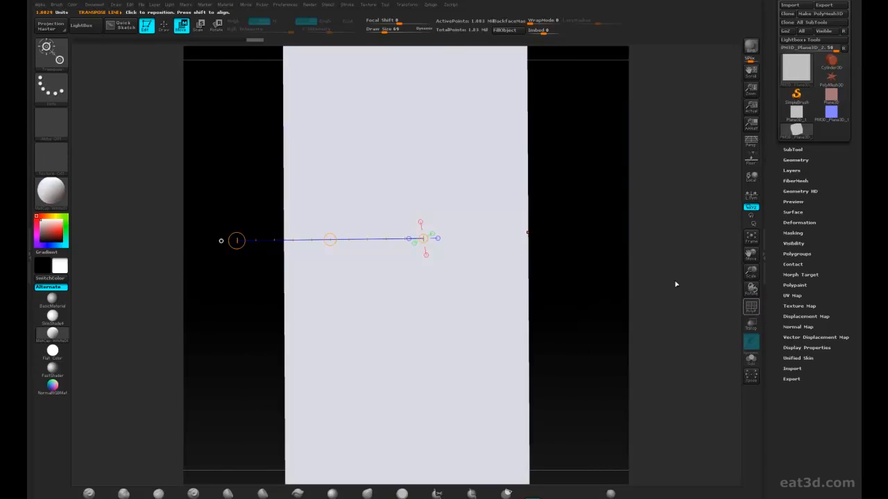
pyautogui.hotkey('shift', 'f')
pyautogui.moveTo(392, 228); pyautogui.dragTo(243, 239)
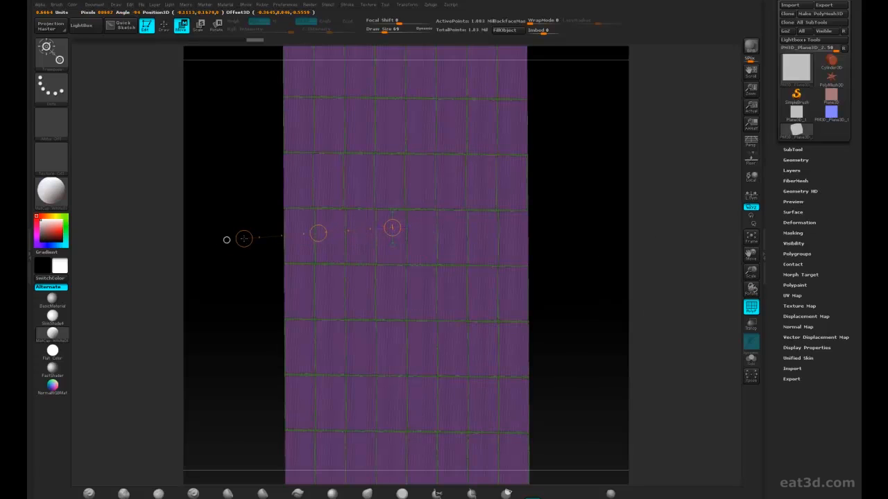
pyautogui.moveTo(655, 272); pyautogui.dragTo(636, 273)
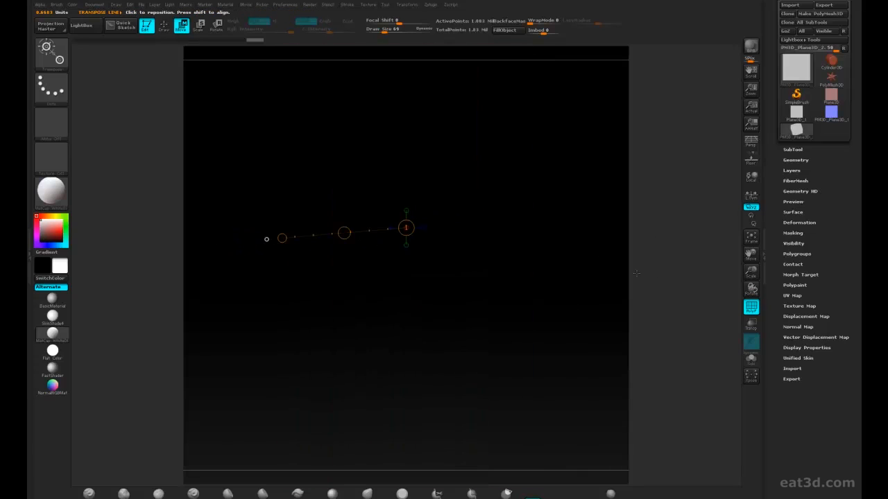
# Try to align the action line perpendicular to the plane and move the plane along it.
pyautogui.click(389, 227)
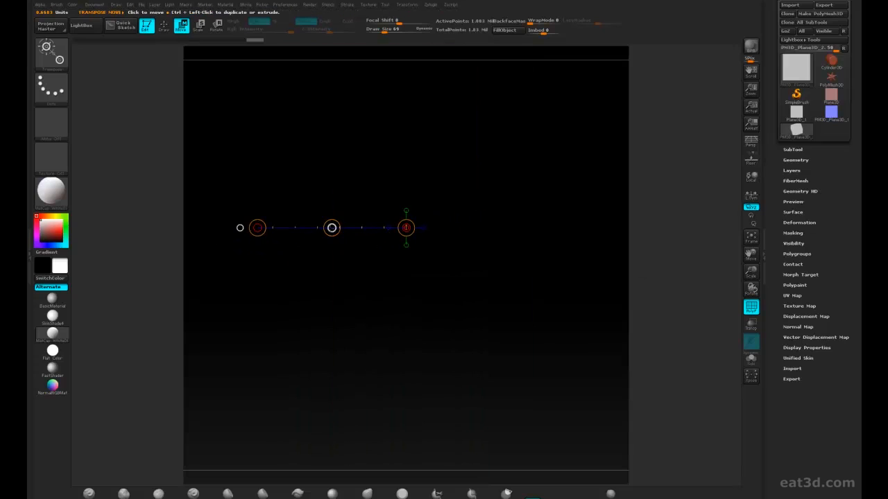
pyautogui.moveTo(332, 228); pyautogui.dragTo(330, 227)
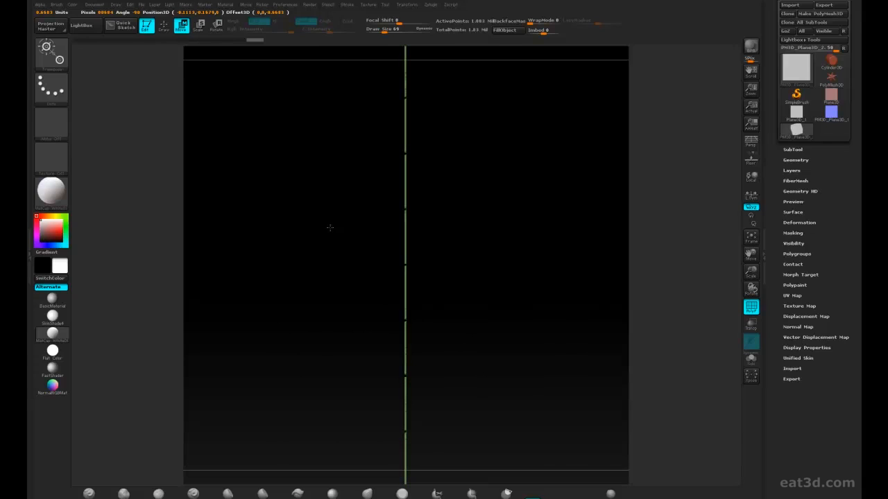
pyautogui.moveTo(331, 226); pyautogui.dragTo(330, 227)
pyautogui.moveTo(514, 303); pyautogui.dragTo(539, 315)
# Realign the action line perpendicular to the tile plane, about 1 unit long, checking it from the side and at an angle.
pyautogui.moveTo(423, 240)
pyautogui.mouseDown()
pyautogui.moveTo(351, 278)
pyautogui.moveTo(282, 287)
pyautogui.mouseUp()
pyautogui.moveTo(571, 274); pyautogui.dragTo(377, 289)
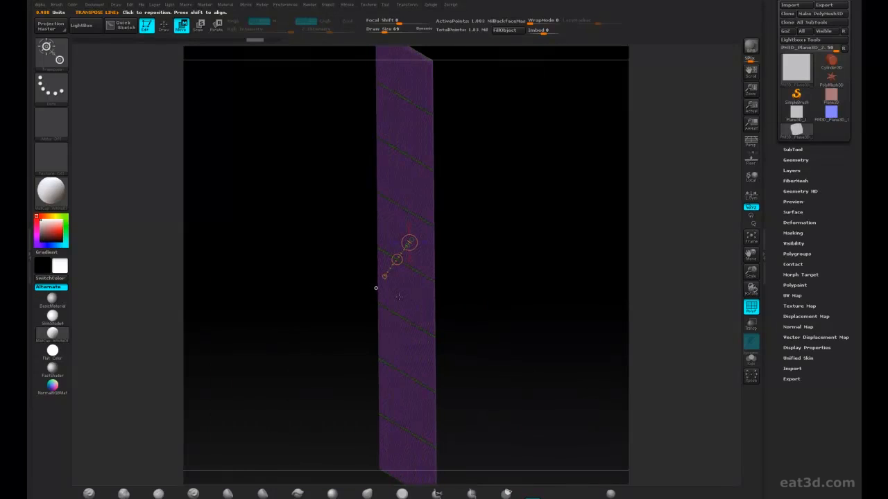
pyautogui.click(393, 243)
pyautogui.keyDown('shift'); pyautogui.moveTo(517, 280); pyautogui.dragTo(514, 281); pyautogui.keyUp('shift')
pyautogui.click(305, 240)
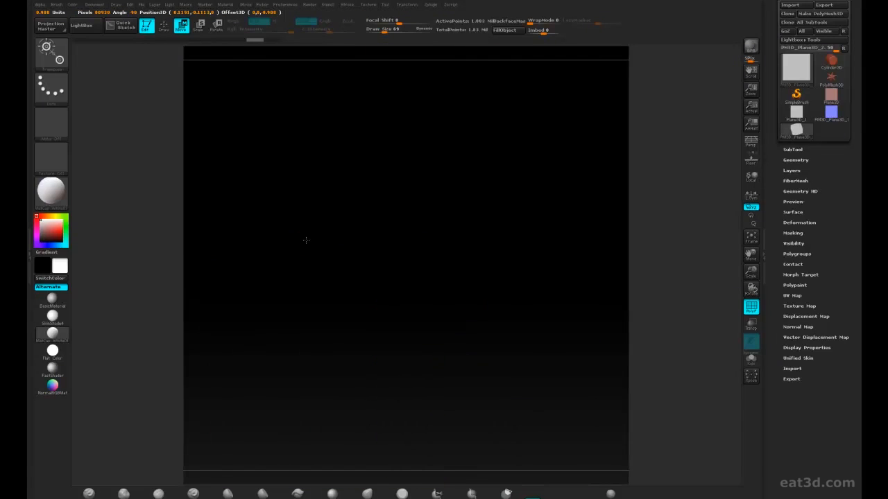
pyautogui.moveTo(305, 240); pyautogui.dragTo(302, 241)
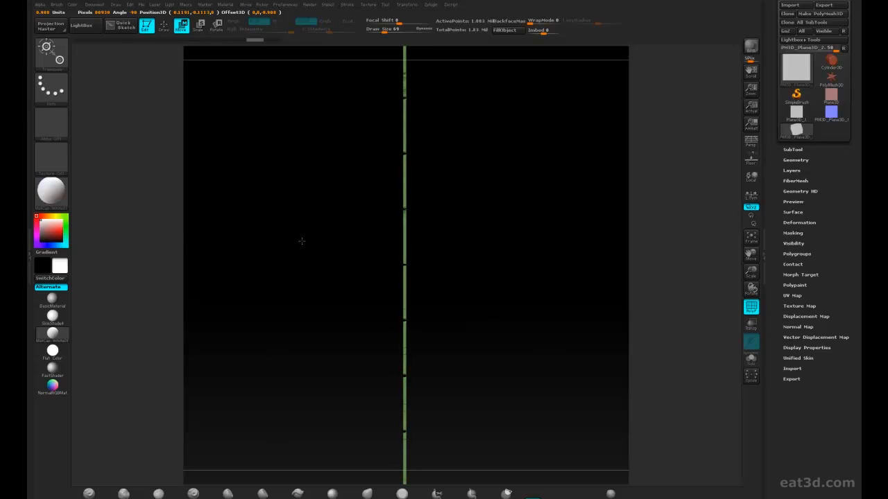
pyautogui.moveTo(468, 315); pyautogui.dragTo(520, 314)
# Return to Draw mode, hide the polyframe and face the tile plane straight on.
pyautogui.click(164, 26)
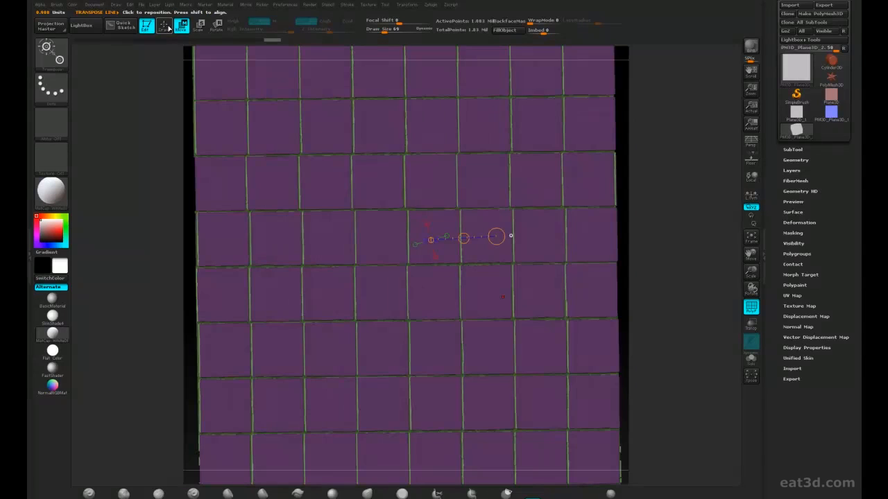
pyautogui.moveTo(679, 228); pyautogui.dragTo(698, 240)
pyautogui.click(751, 309)
pyautogui.keyDown('shift'); pyautogui.moveTo(644, 229); pyautogui.dragTo(632, 227); pyautogui.keyUp('shift')
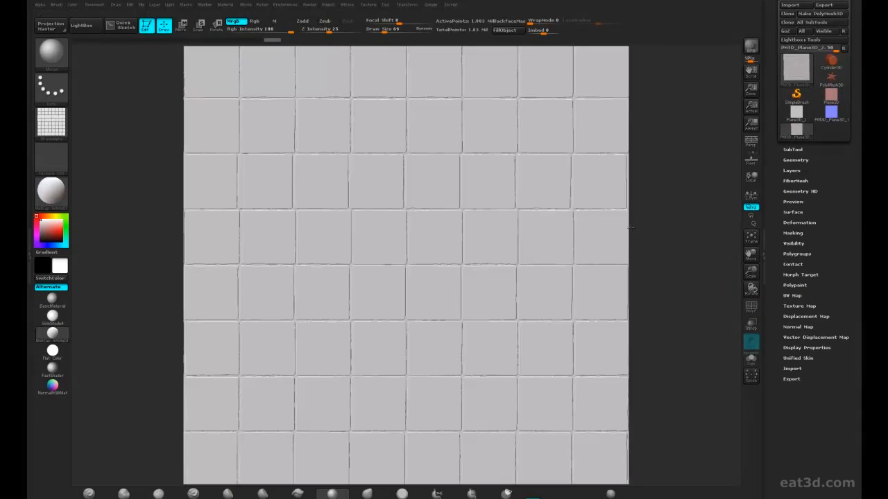
# Review the tiles at a smaller and at half size, and fill the mesh with the current material.
pyautogui.moveTo(750, 89); pyautogui.dragTo(684, 123)
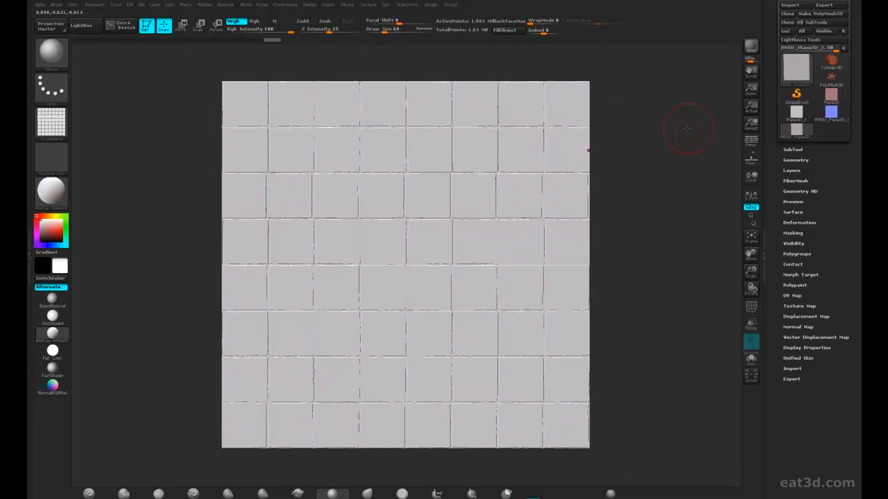
pyautogui.click(753, 124)
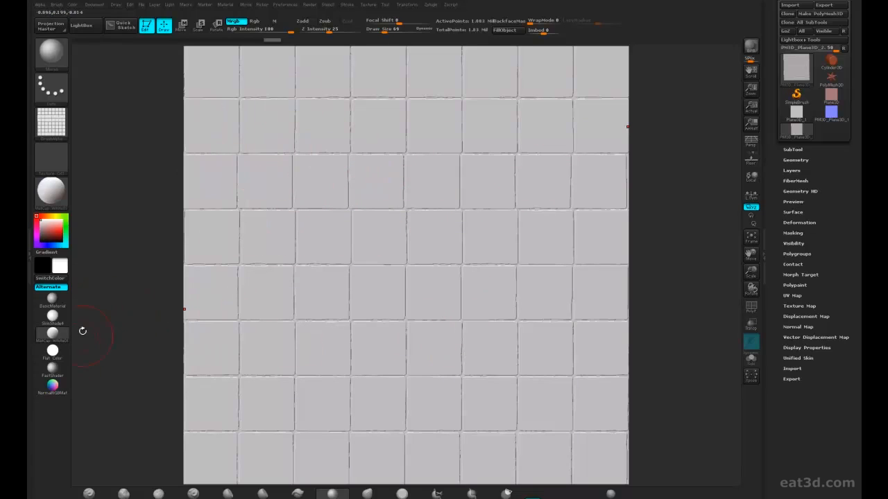
pyautogui.moveTo(54, 336)
pyautogui.click(72, 5)
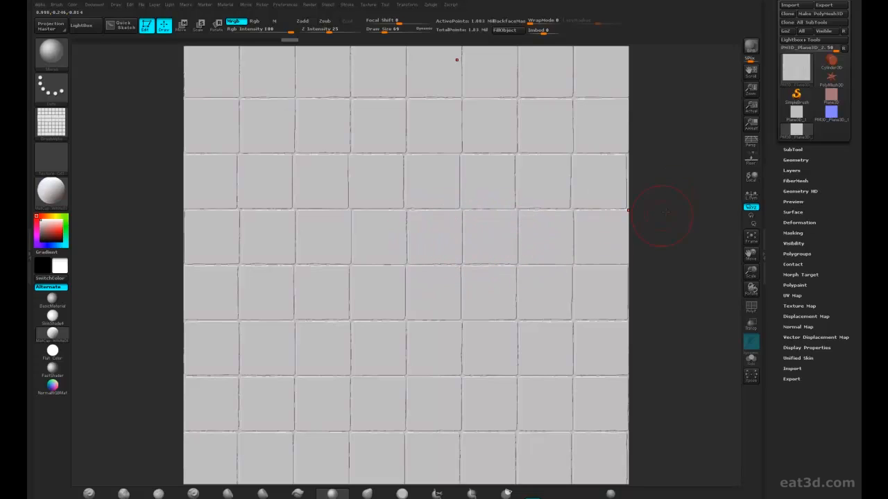
# Clear the brush alpha and add a new layer to the tile mesh.
pyautogui.click(791, 171)
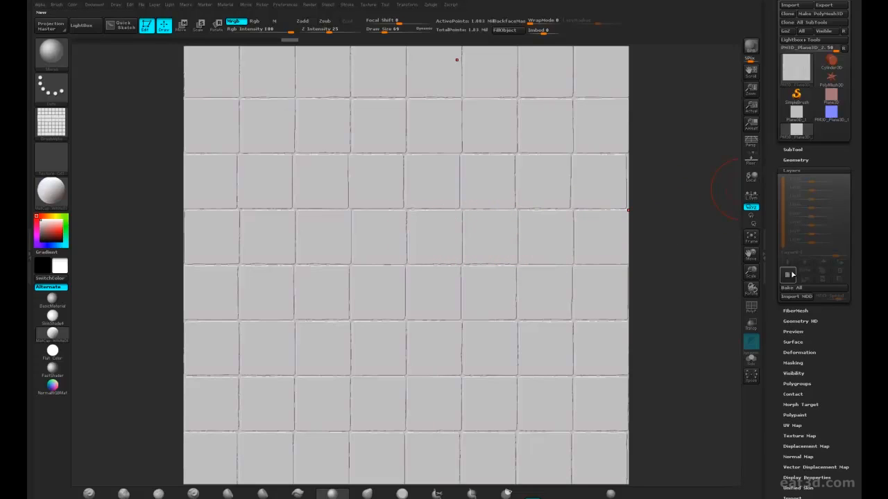
pyautogui.click(53, 121)
pyautogui.click(106, 132)
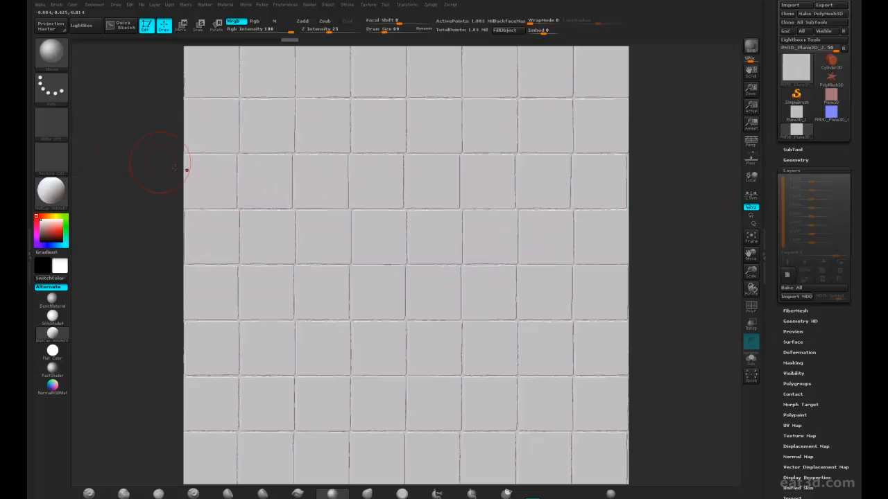
pyautogui.click(787, 274)
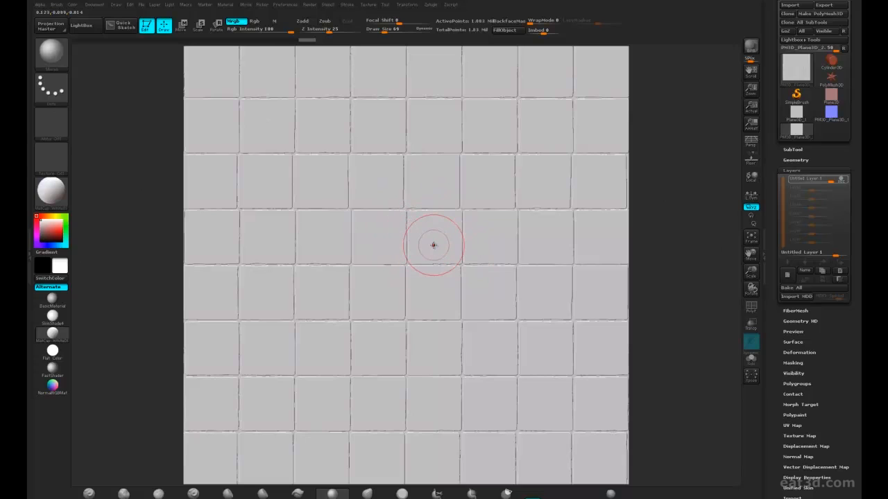
pyautogui.click(806, 170)
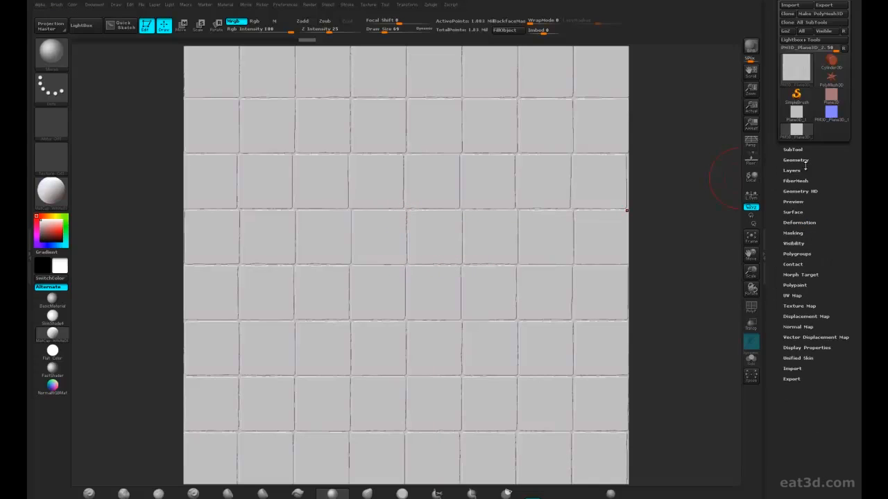
# Store a morph target of the tile mesh.
pyautogui.click(793, 274)
pyautogui.click(792, 283)
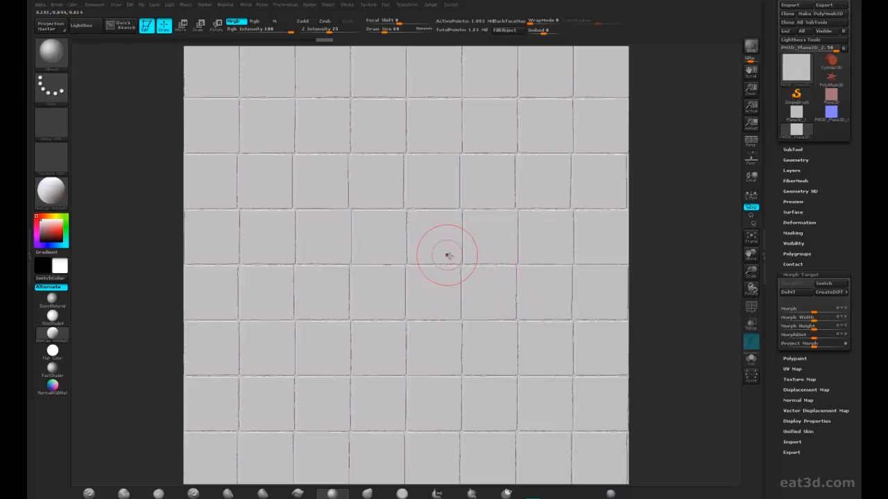
pyautogui.click(803, 275)
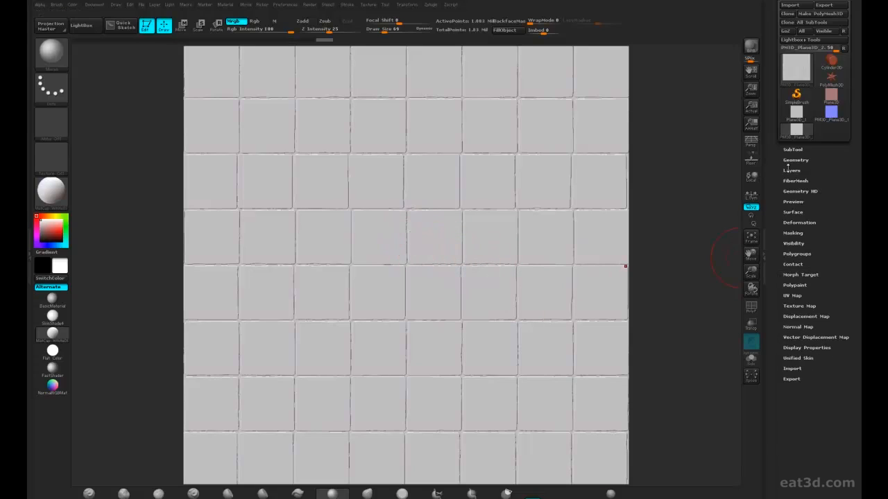
# Isolate the tile-top polygroup so that the grout geometry is hidden, ready for surface noise.
pyautogui.click(792, 212)
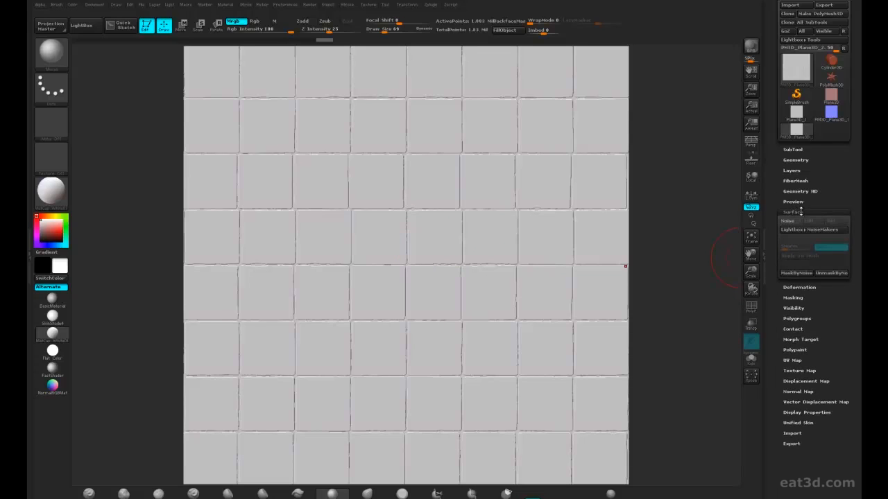
pyautogui.hotkey('ctrl', 'shift')
pyautogui.keyDown('ctrl'); pyautogui.keyDown('shift'); pyautogui.click(439, 236); pyautogui.keyUp('shift'); pyautogui.keyUp('ctrl')
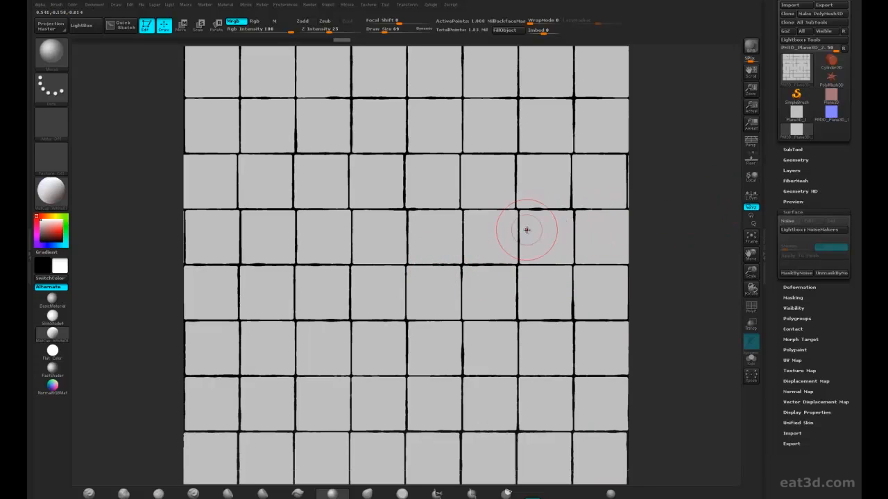
# Create surface noise on the visible tiles, flatten the first half of its noise curve and set the noise scale to 3.2175.
pyautogui.click(788, 221)
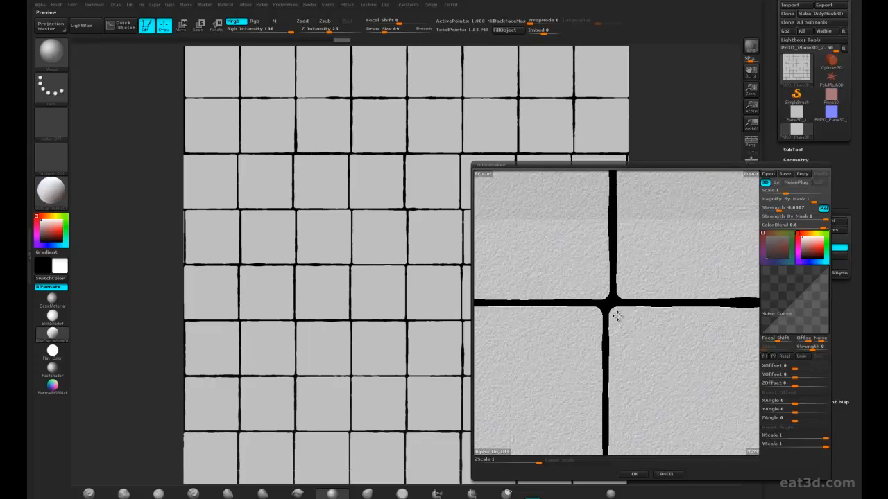
pyautogui.moveTo(645, 329)
pyautogui.keyDown('alt'); pyautogui.mouseDown()
pyautogui.moveTo(637, 301)
pyautogui.moveTo(639, 312)
pyautogui.mouseUp(); pyautogui.keyUp('alt')
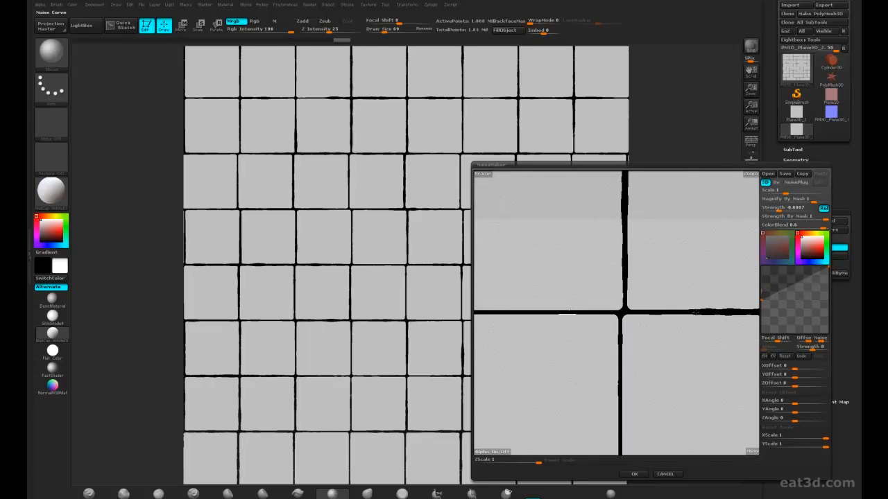
pyautogui.moveTo(779, 292); pyautogui.dragTo(779, 300)
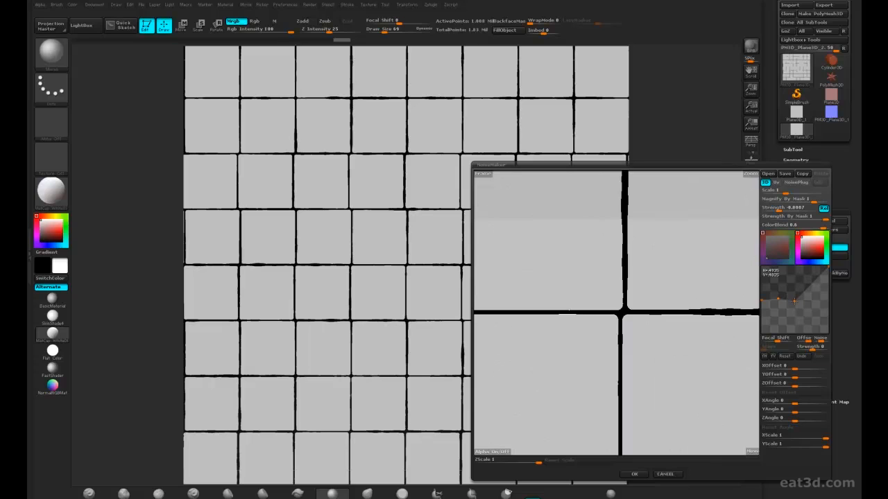
pyautogui.moveTo(787, 192); pyautogui.dragTo(791, 192)
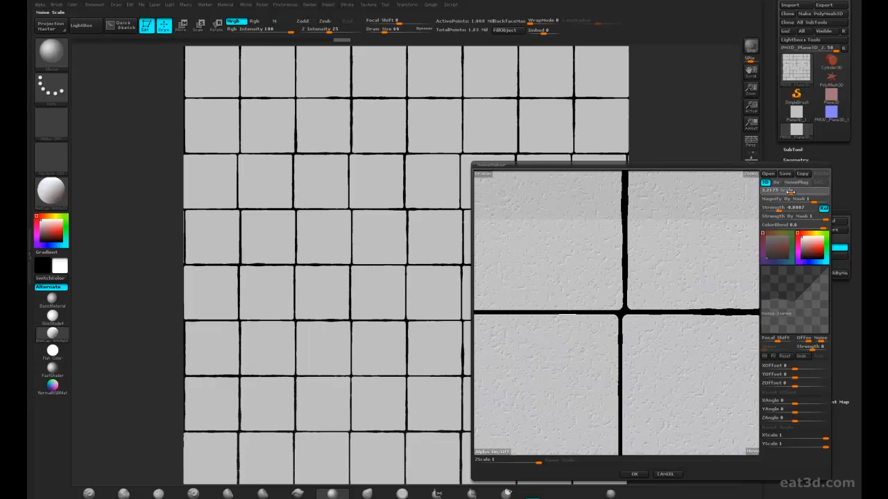
# Offset the noise by about -0.36 in X, 0.34 in Y and -0.03 in Z, refine its curve and apply it to the mesh.
pyautogui.moveTo(795, 369); pyautogui.dragTo(790, 387)
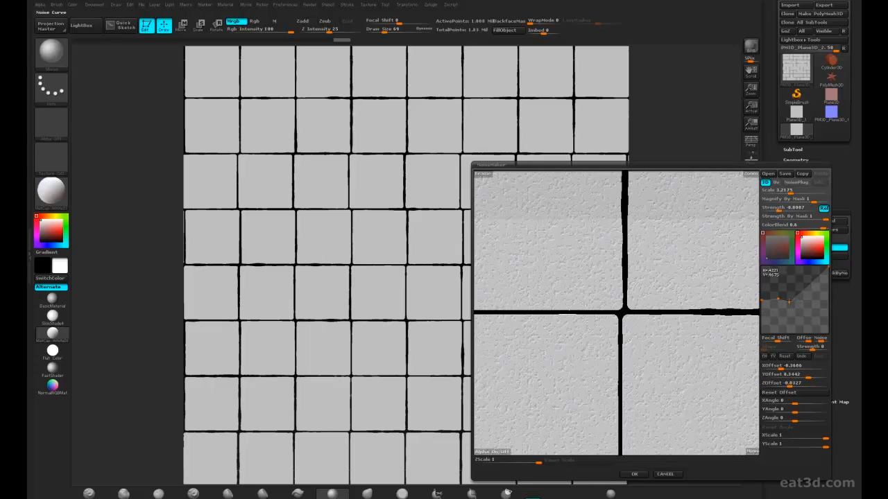
pyautogui.moveTo(785, 302); pyautogui.dragTo(805, 301)
pyautogui.click(633, 475)
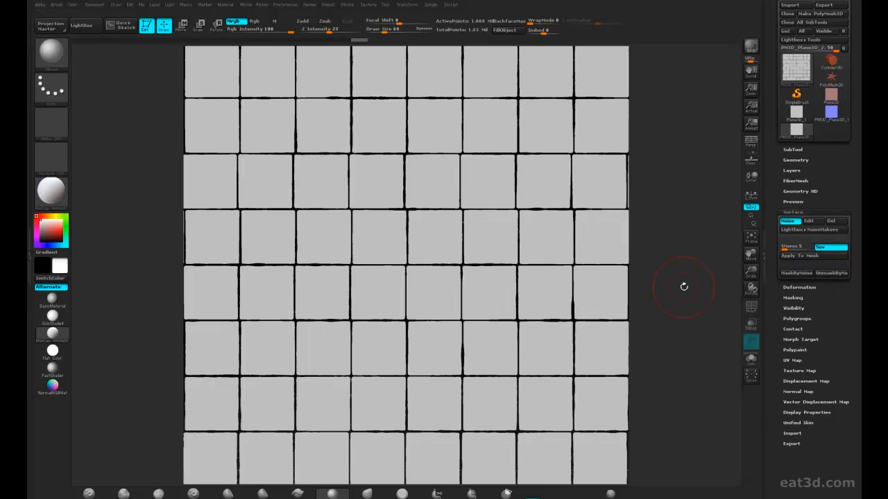
pyautogui.click(803, 257)
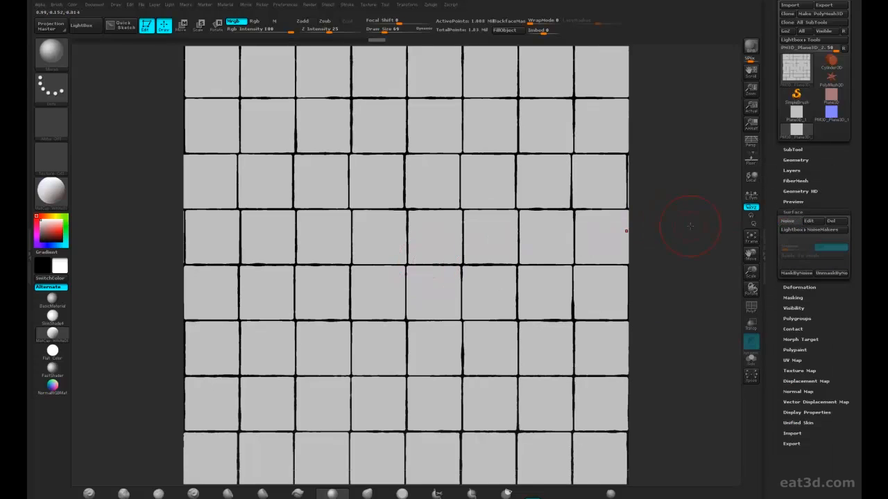
# Unhide the grout geometry and examine the noise on the tiles up close and from a distance.
pyautogui.hotkey('ctrl', 'shift')
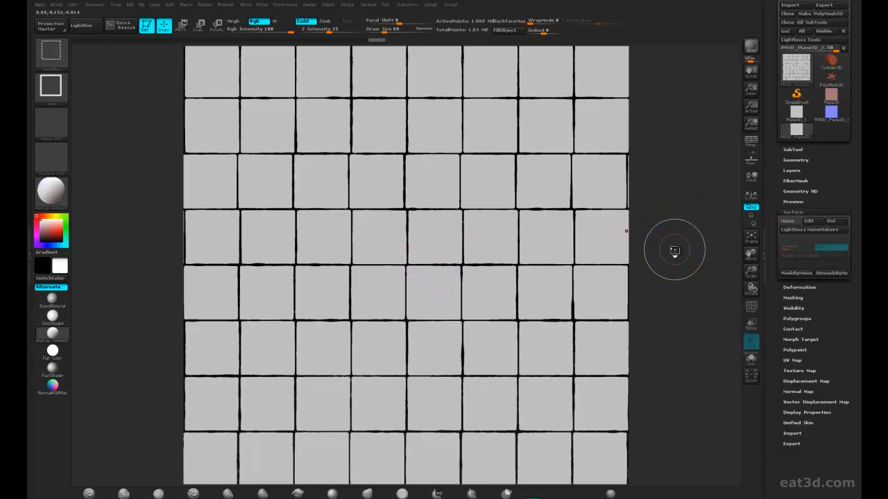
pyautogui.keyDown('ctrl'); pyautogui.keyDown('shift'); pyautogui.click(674, 250); pyautogui.keyUp('shift'); pyautogui.keyUp('ctrl')
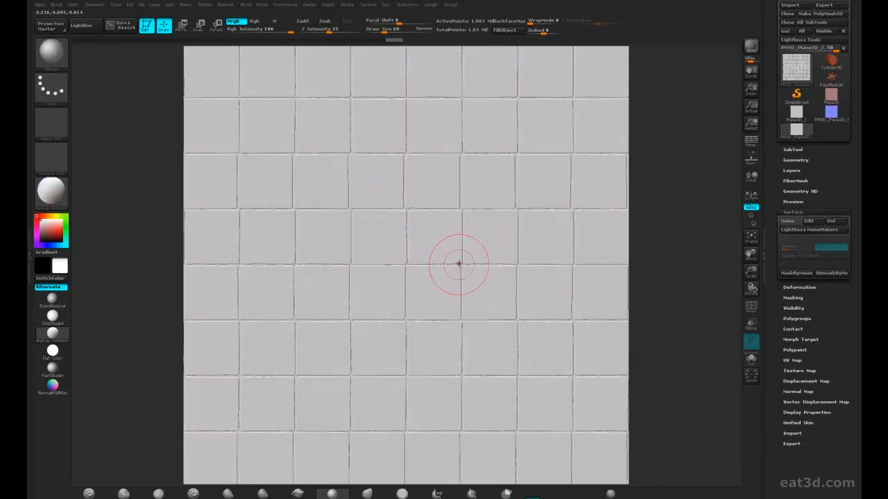
pyautogui.keyDown('ctrl'); pyautogui.moveTo(459, 263); pyautogui.dragTo(511, 381, button='right'); pyautogui.keyUp('ctrl')
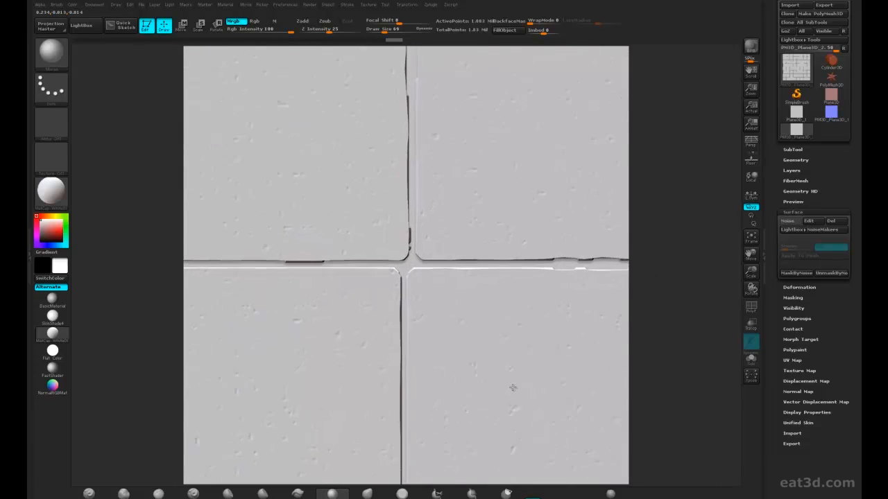
pyautogui.keyDown('ctrl'); pyautogui.moveTo(492, 346); pyautogui.dragTo(464, 258, button='right'); pyautogui.keyUp('ctrl')
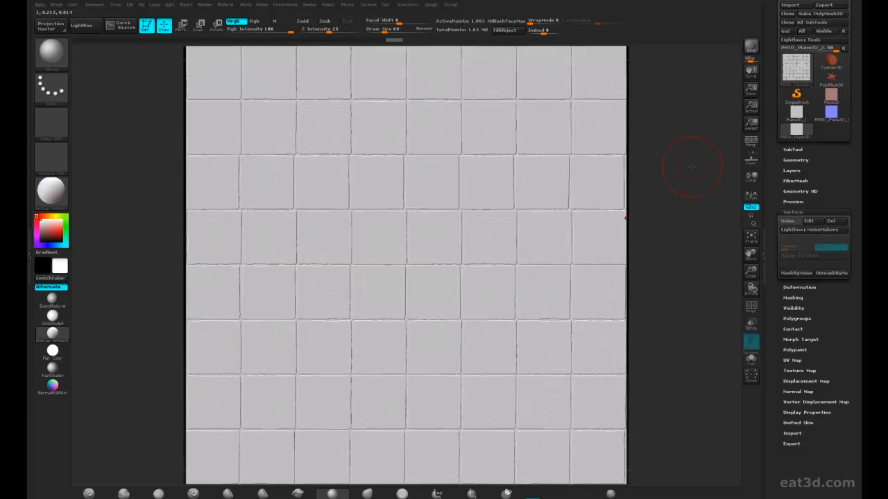
pyautogui.moveTo(747, 90); pyautogui.dragTo(691, 124)
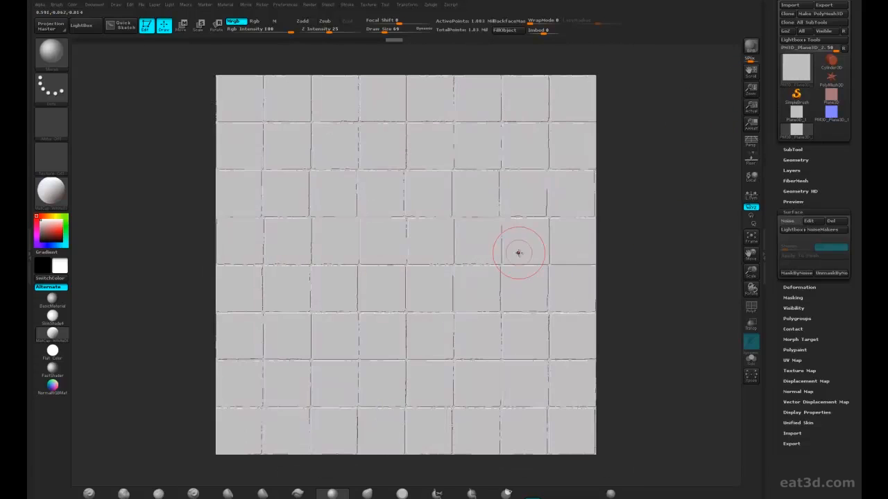
pyautogui.click(750, 125)
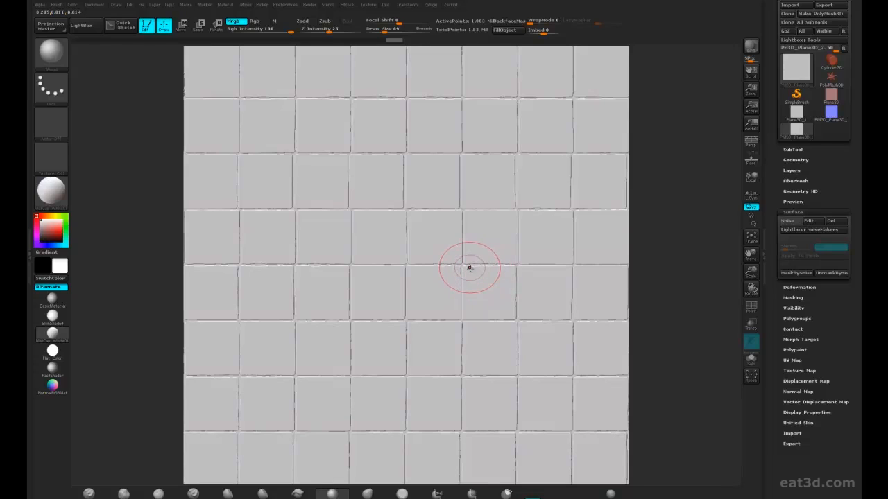
# Stop recording on the noise layer and check its effect on the tiles up close.
pyautogui.click(792, 170)
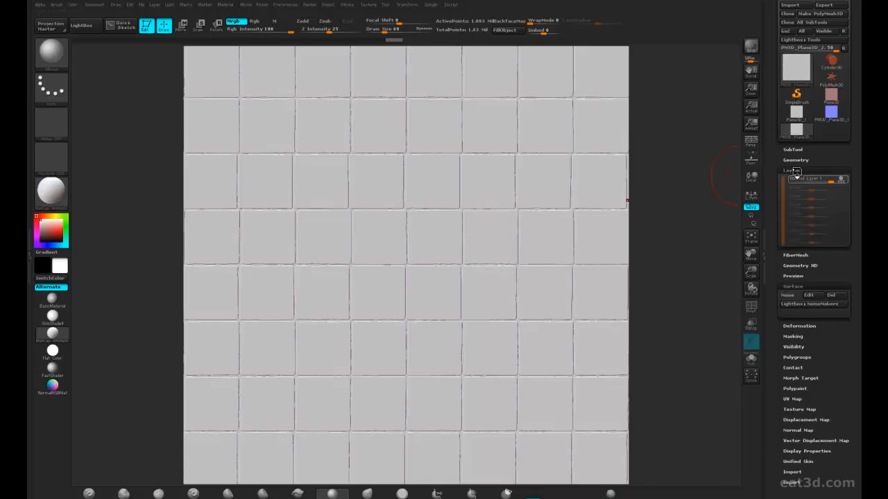
pyautogui.click(840, 180)
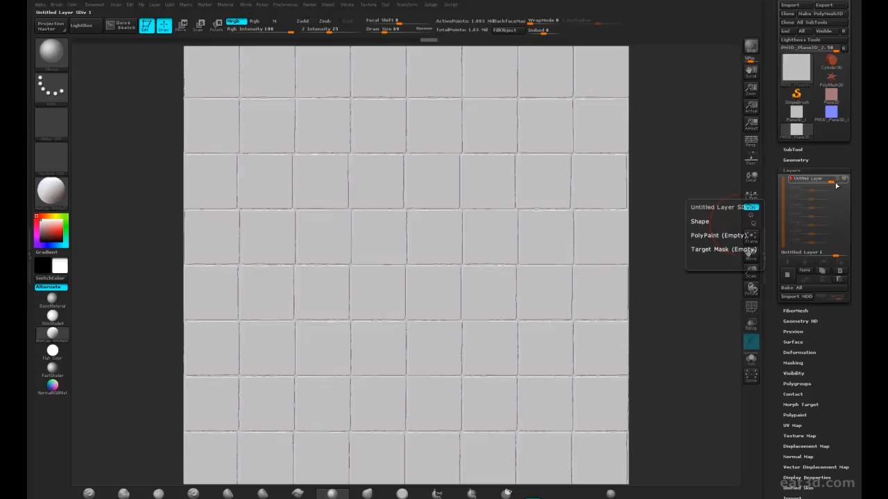
pyautogui.keyDown('ctrl'); pyautogui.moveTo(433, 255); pyautogui.dragTo(462, 303, button='right'); pyautogui.keyUp('ctrl')
pyautogui.moveTo(830, 179)
pyautogui.mouseDown()
pyautogui.moveTo(806, 181)
pyautogui.moveTo(848, 182)
pyautogui.mouseUp()
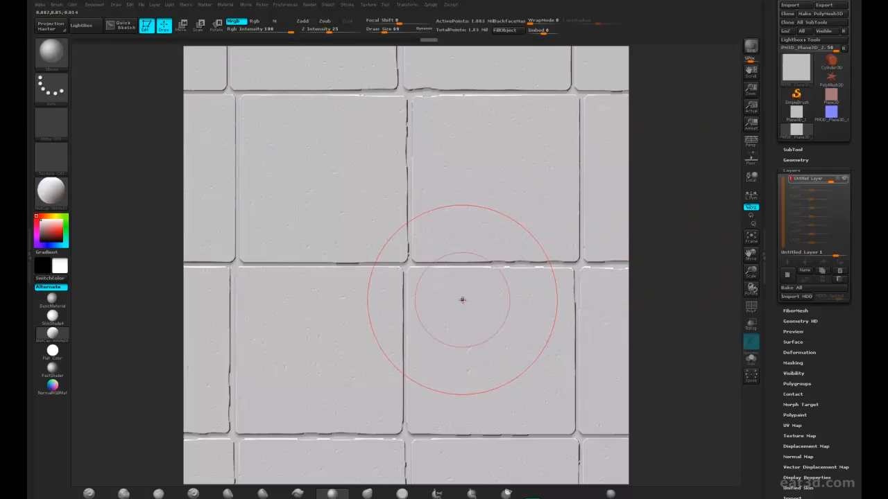
# Bake all layers into the tile mesh and frame the whole plane.
pyautogui.click(797, 288)
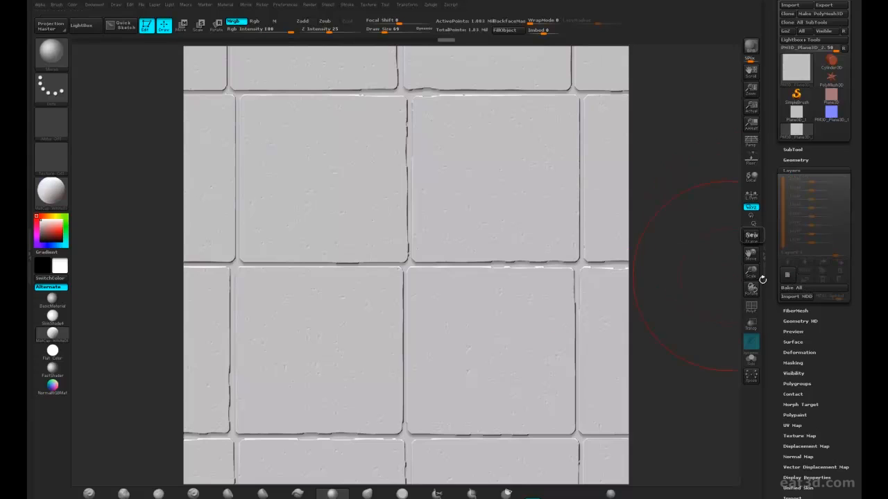
pyautogui.press('f')
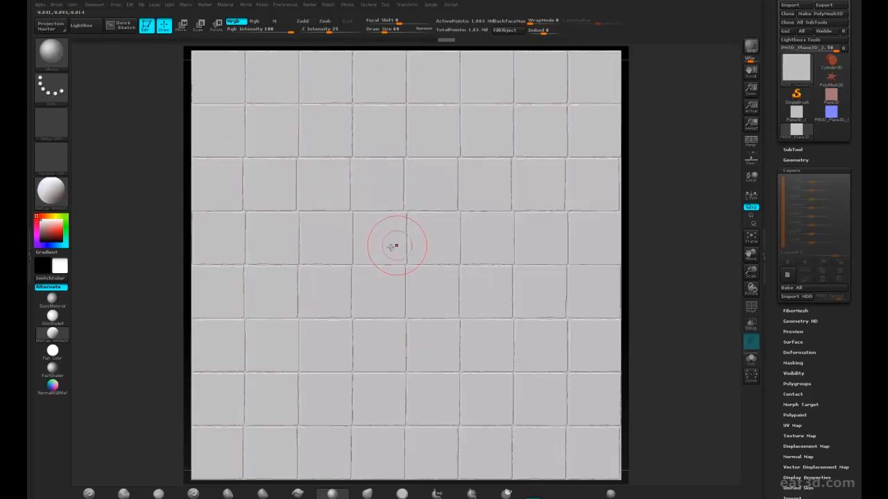
pyautogui.moveTo(751, 90); pyautogui.dragTo(718, 121)
pyautogui.press('f')
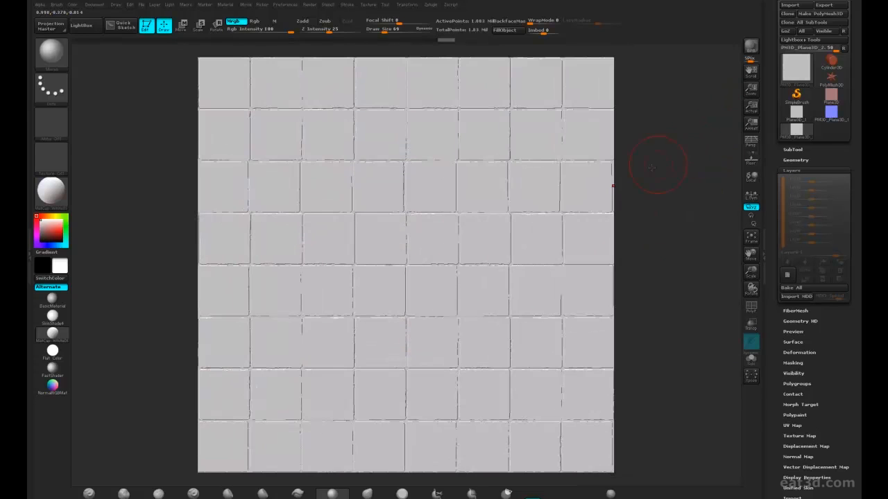
# Check the tile mesh's morph target and set up the Morph brush with Mrgb off, Zadd on and Z Intensity 9.
pyautogui.click(752, 123)
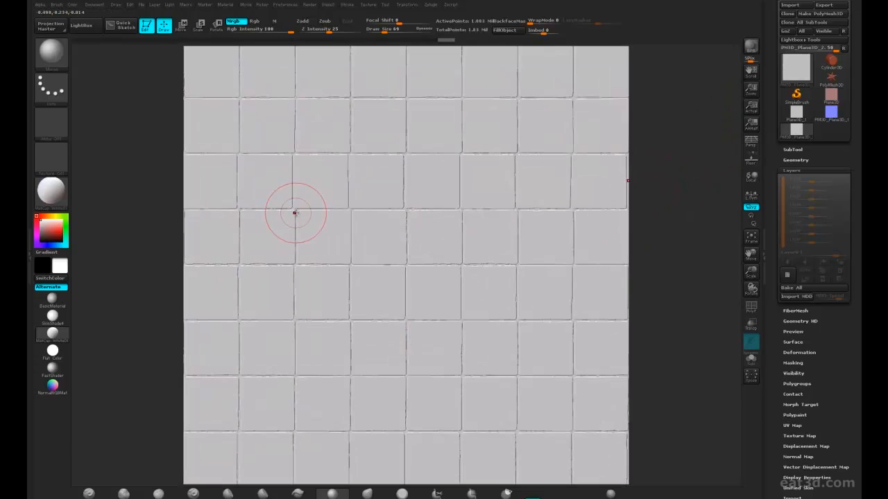
pyautogui.click(816, 170)
pyautogui.click(788, 276)
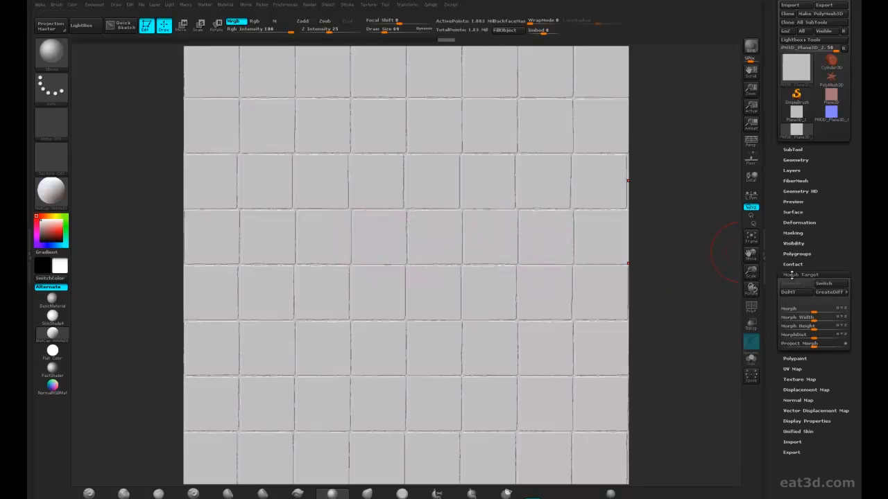
pyautogui.keyDown('alt'); pyautogui.moveTo(396, 256); pyautogui.dragTo(411, 302, button='right'); pyautogui.keyUp('alt')
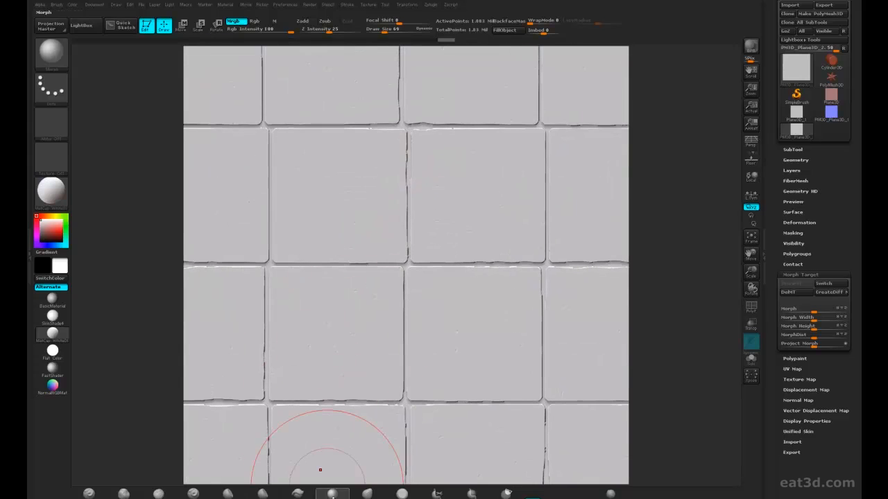
pyautogui.click(50, 50)
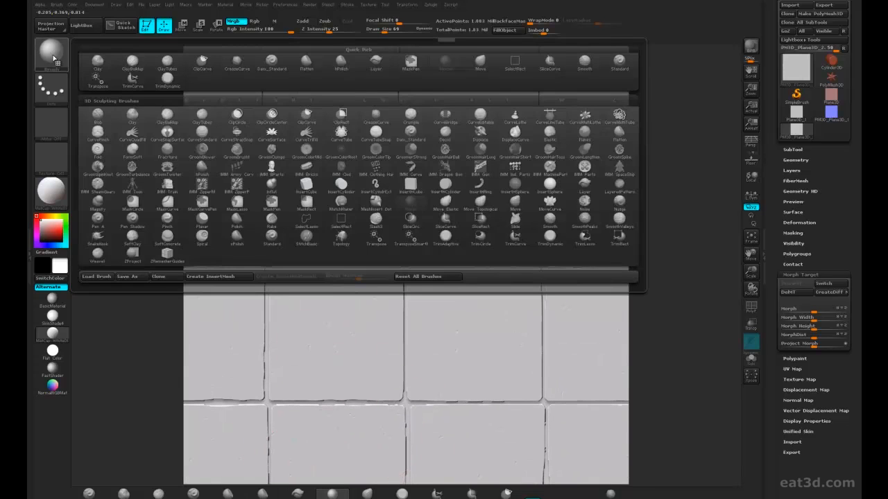
pyautogui.click(410, 205)
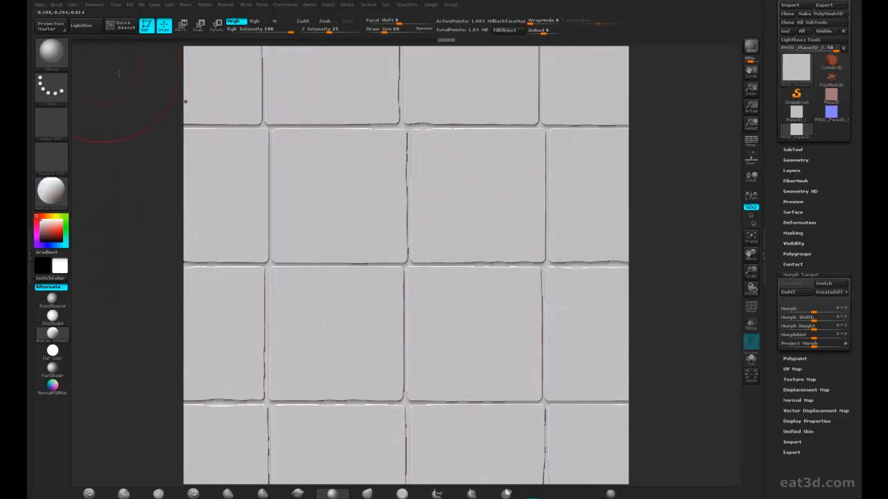
pyautogui.click(236, 21)
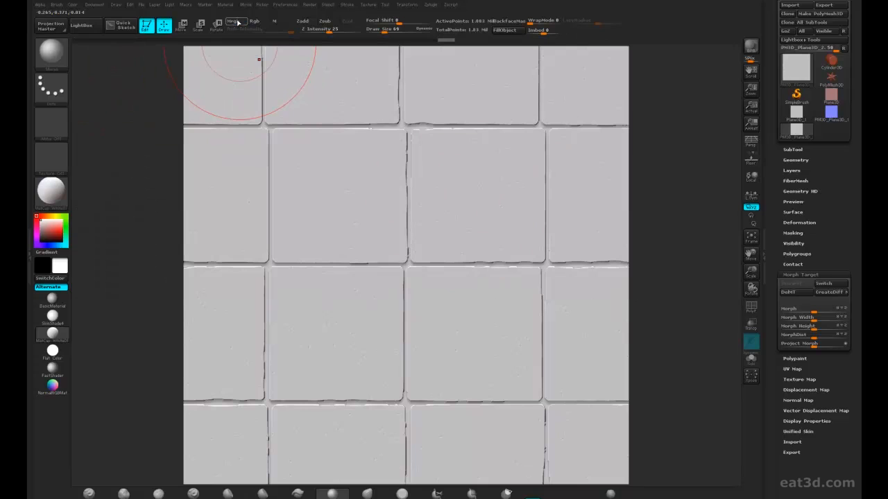
pyautogui.click(302, 21)
pyautogui.click(321, 31)
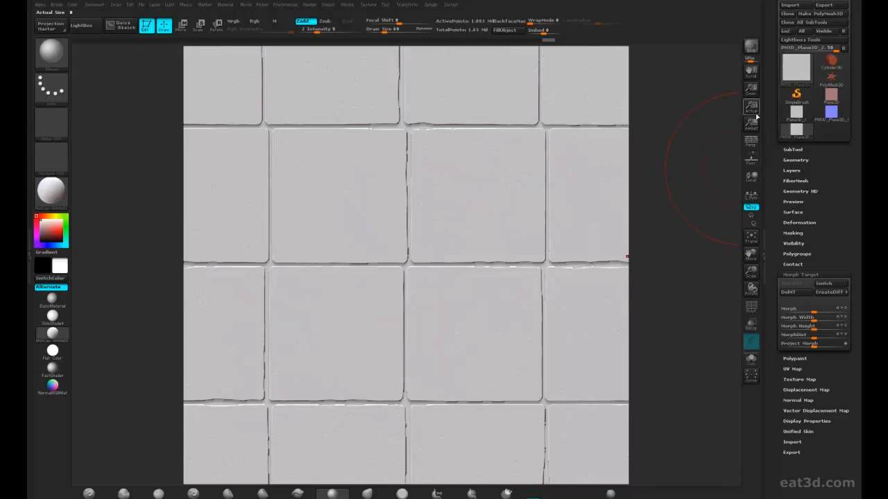
# Brush back the surface noise on parts of the tiles with the Morph brush and frame the whole plane.
pyautogui.moveTo(751, 89); pyautogui.dragTo(672, 182)
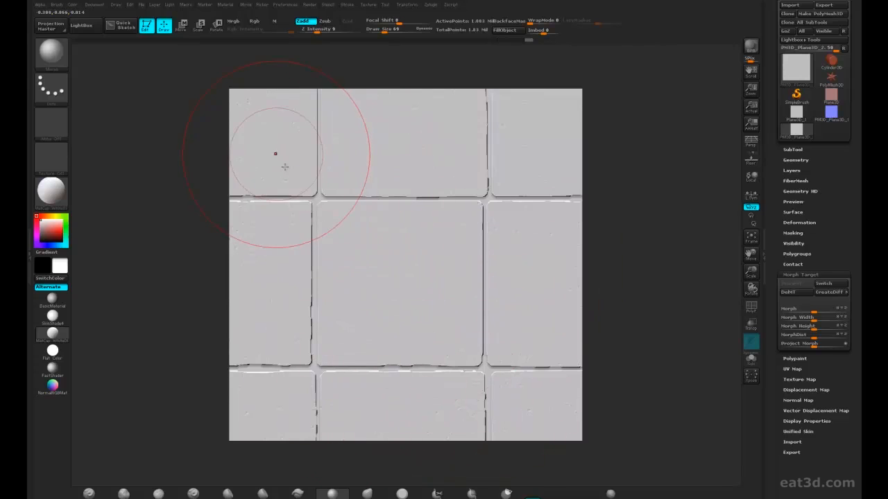
pyautogui.moveTo(630, 261)
pyautogui.keyDown('alt'); pyautogui.mouseDown()
pyautogui.moveTo(630, 252)
pyautogui.moveTo(654, 305)
pyautogui.mouseUp(); pyautogui.keyUp('alt')
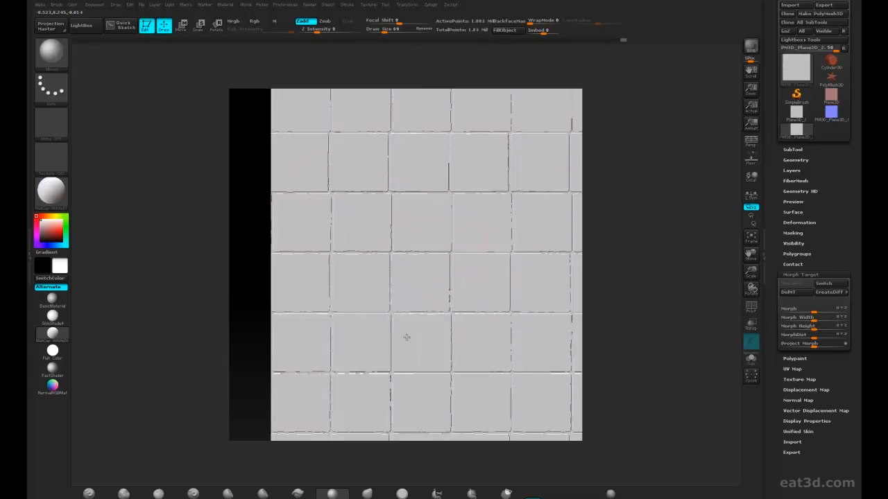
pyautogui.keyDown('alt'); pyautogui.moveTo(628, 250); pyautogui.dragTo(626, 218); pyautogui.keyUp('alt')
pyautogui.press('f')
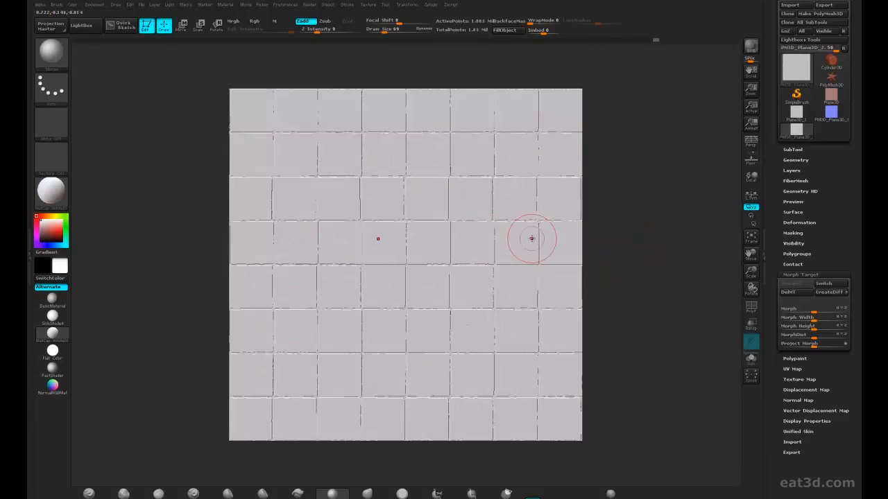
# Replace the morph target with the current tile surface and add a new sculpt layer.
pyautogui.click(752, 129)
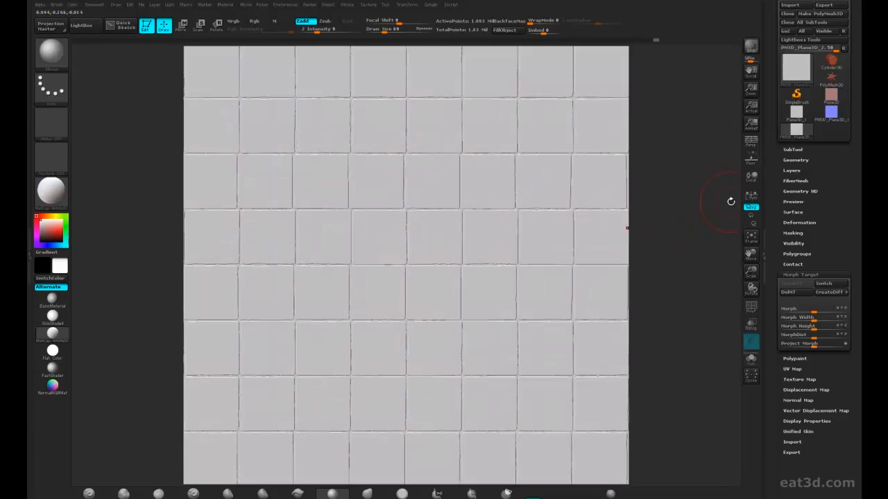
pyautogui.click(800, 295)
pyautogui.click(792, 288)
pyautogui.click(791, 170)
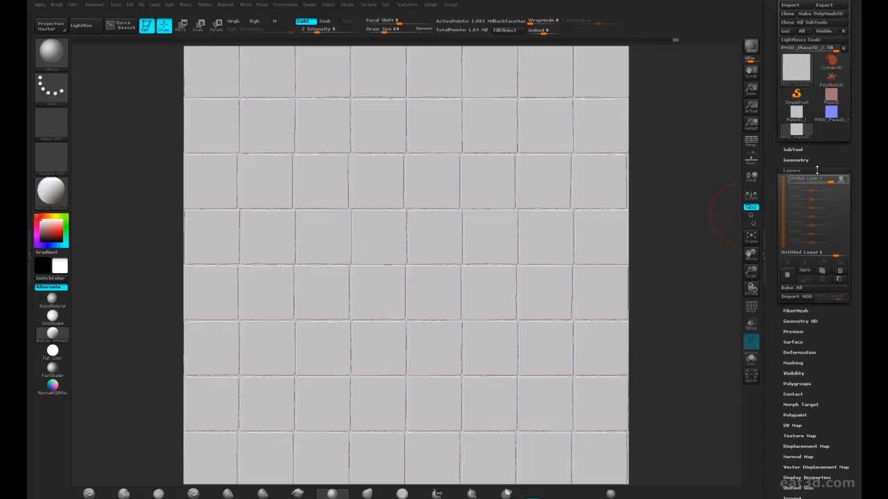
pyautogui.click(816, 169)
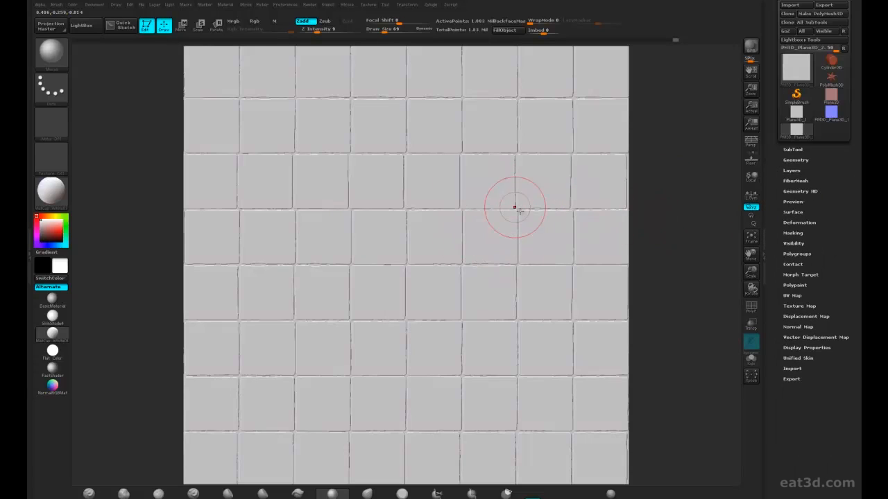
# Isolate the grout geometry by hiding all tiles and assign the visible polygons to one polygroup.
pyautogui.hotkey('ctrl', 'shift')
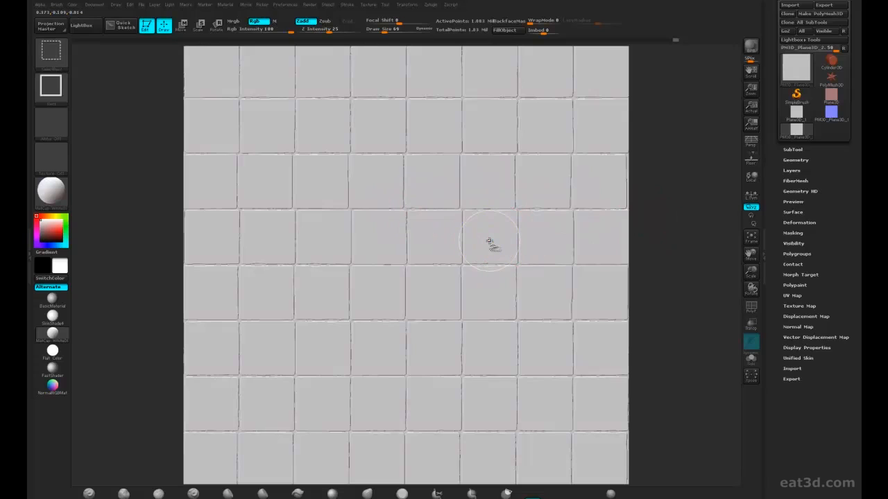
pyautogui.keyDown('ctrl'); pyautogui.keyDown('shift'); pyautogui.click(489, 243); pyautogui.keyUp('shift'); pyautogui.keyUp('ctrl')
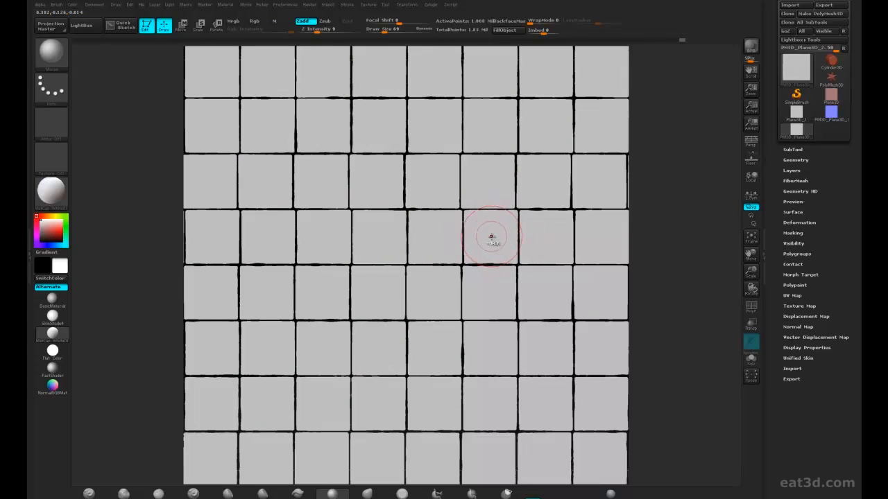
pyautogui.hotkey('ctrl', 'shift')
pyautogui.keyDown('ctrl'); pyautogui.keyDown('shift'); pyautogui.click(493, 237); pyautogui.keyUp('shift'); pyautogui.keyUp('ctrl')
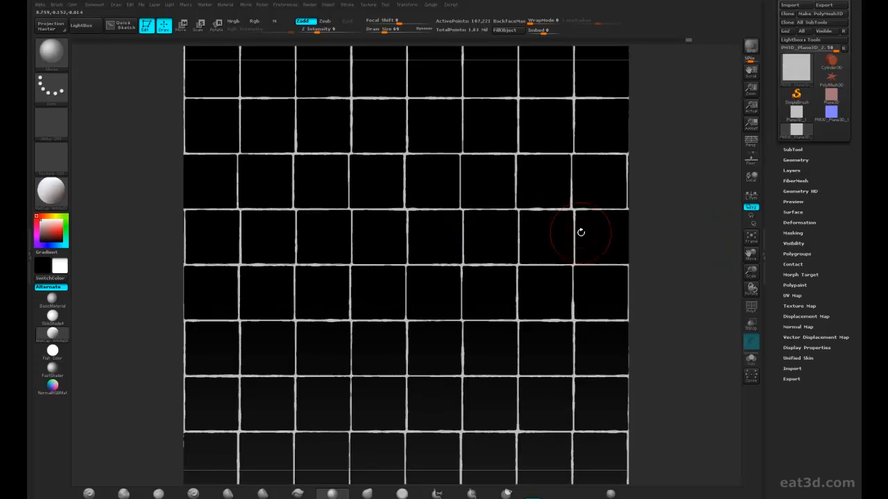
pyautogui.click(796, 254)
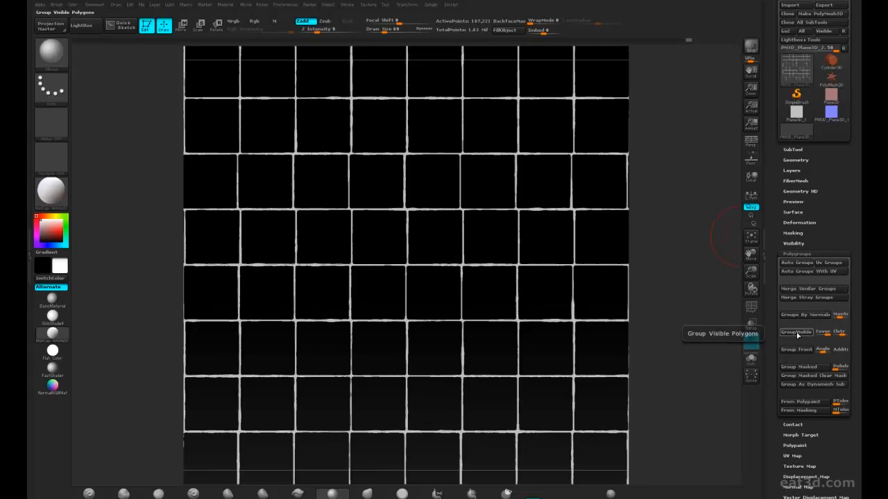
pyautogui.click(804, 254)
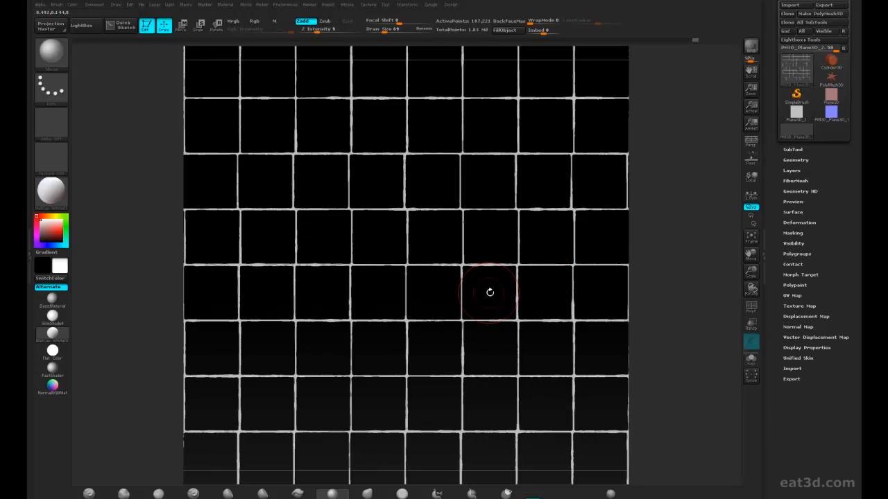
# Delete the existing morph target and store a new one for the isolated grout geometry.
pyautogui.click(793, 211)
pyautogui.click(797, 212)
pyautogui.click(798, 275)
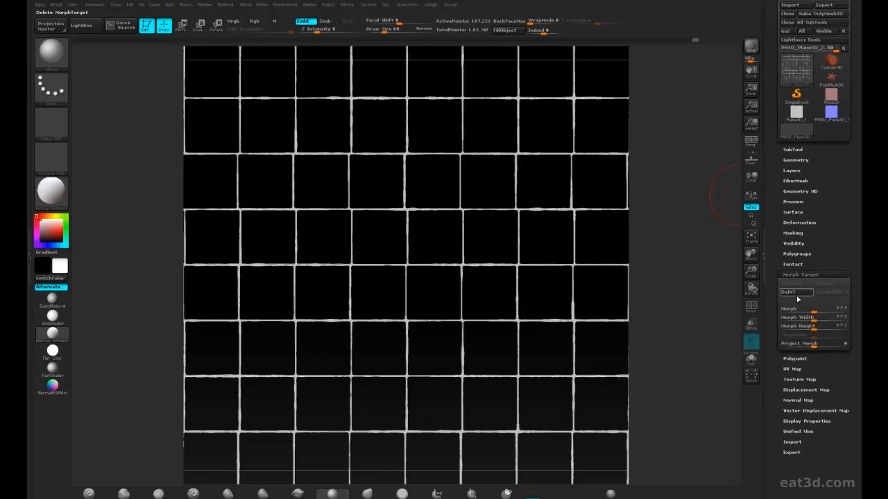
pyautogui.click(800, 274)
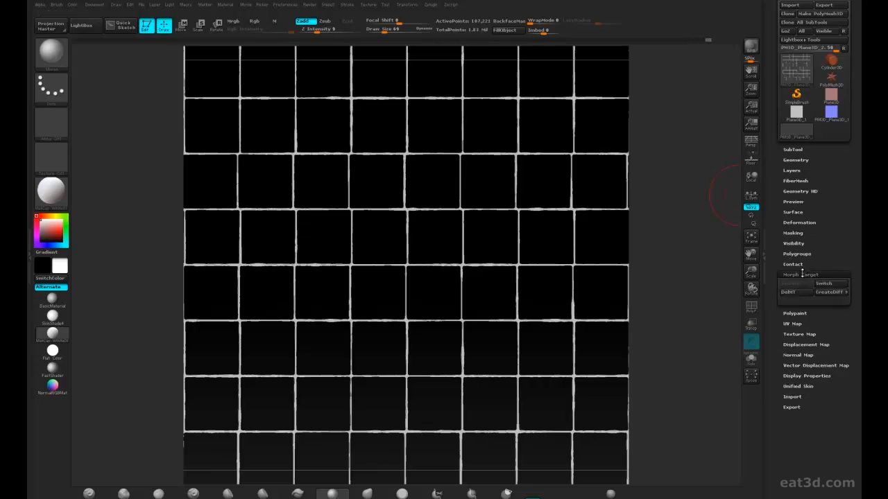
# Open the surface noise settings for the grout and raise the first part of the noise curve into a peak.
pyautogui.click(792, 211)
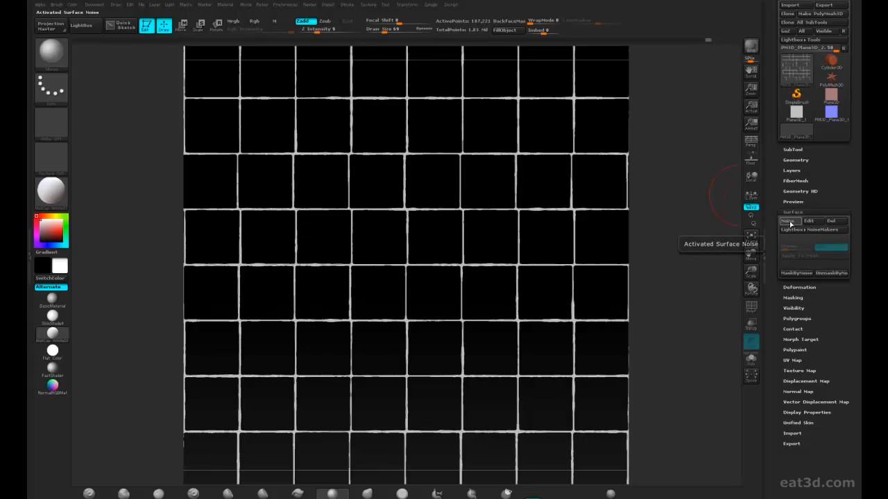
pyautogui.click(788, 221)
pyautogui.click(809, 220)
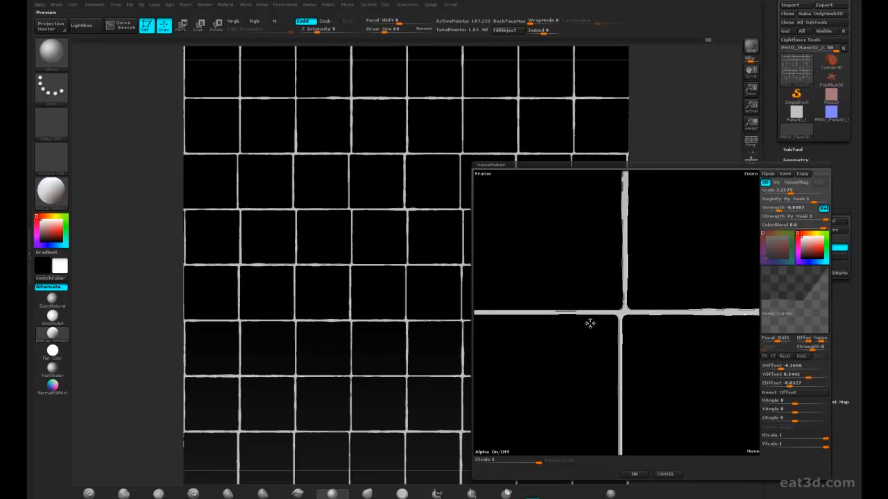
pyautogui.keyDown('alt'); pyautogui.moveTo(623, 298); pyautogui.dragTo(628, 325); pyautogui.keyUp('alt')
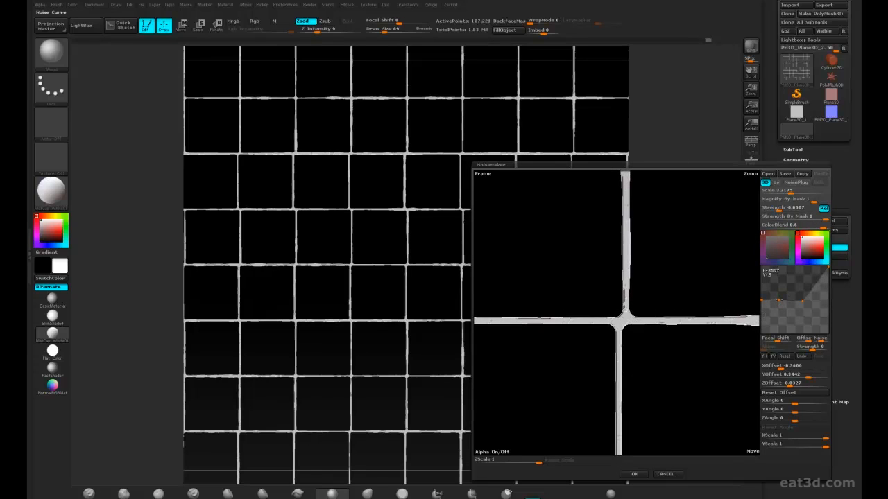
pyautogui.moveTo(778, 293); pyautogui.dragTo(781, 277)
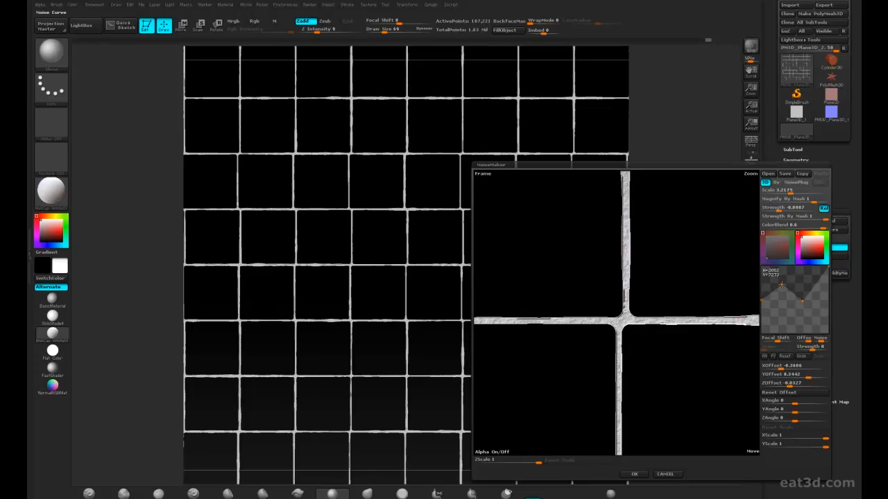
# Set the grout noise scale to about 43, lower the end part of its curve into a valley and accept the settings.
pyautogui.moveTo(790, 190); pyautogui.dragTo(804, 191)
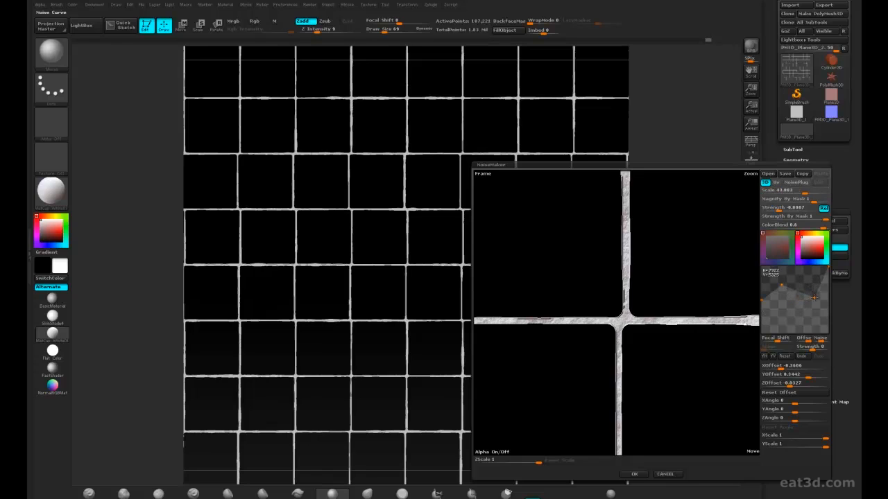
pyautogui.moveTo(816, 284); pyautogui.dragTo(815, 313)
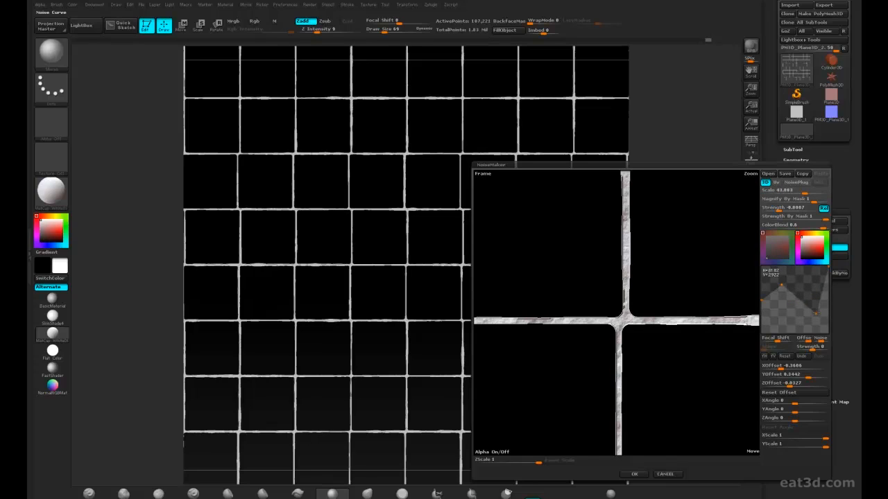
pyautogui.moveTo(781, 284)
pyautogui.mouseDown()
pyautogui.moveTo(785, 272)
pyautogui.moveTo(785, 283)
pyautogui.mouseUp()
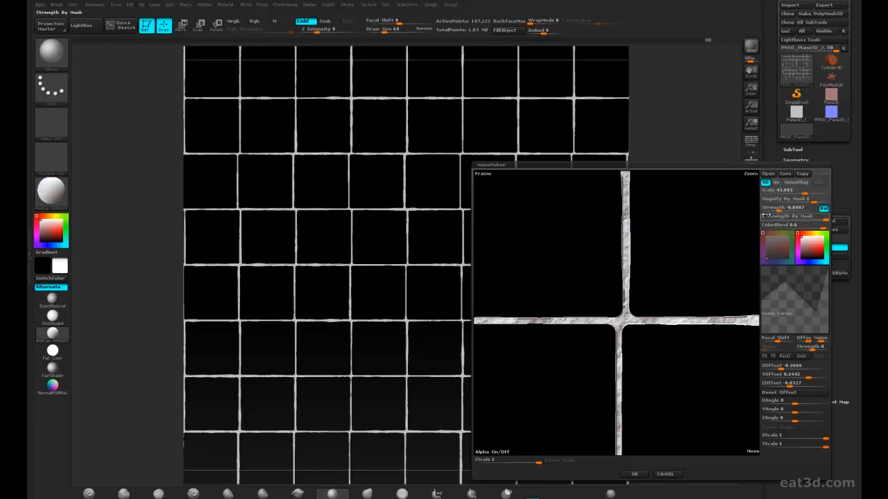
pyautogui.click(634, 474)
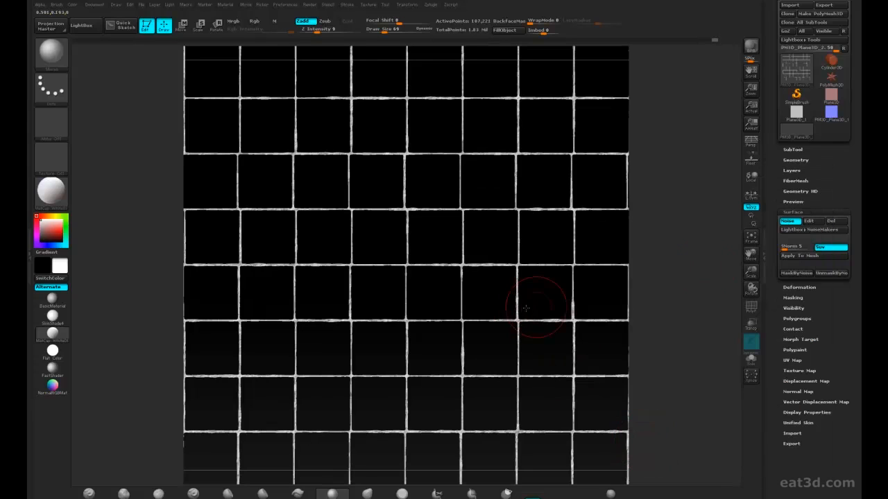
# Apply the surface noise to the grout mesh and unhide the tiles.
pyautogui.click(799, 256)
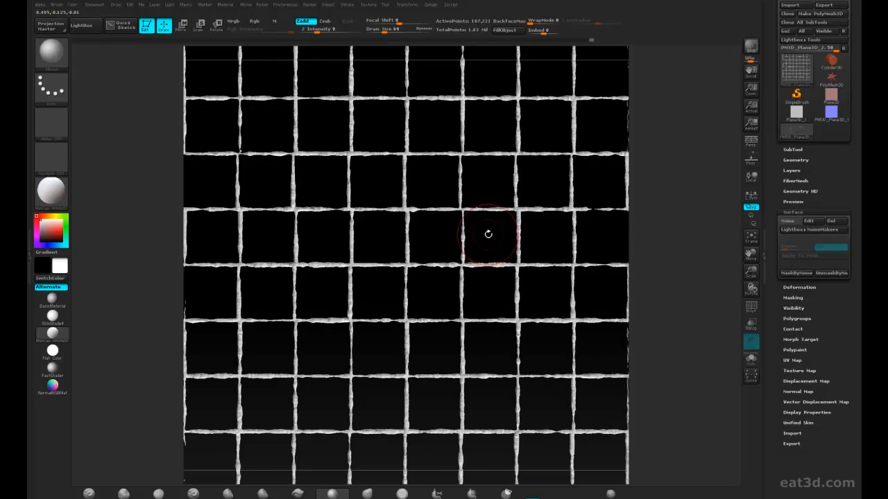
pyautogui.click(810, 212)
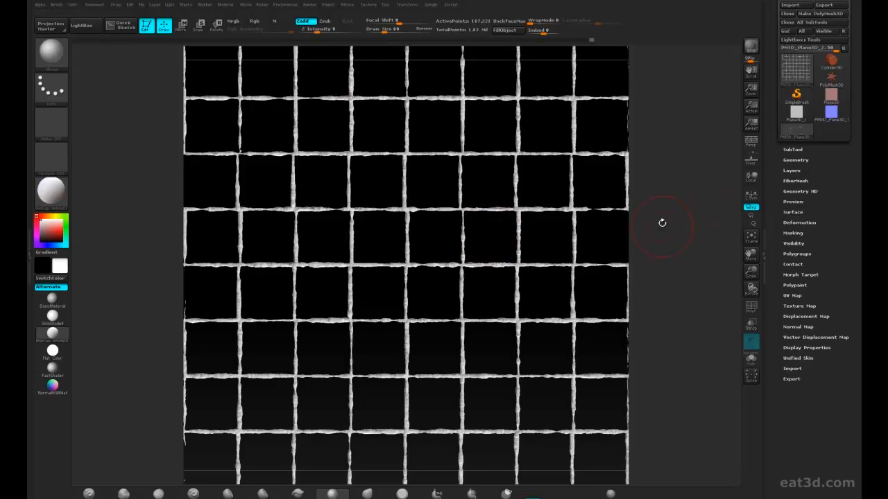
pyautogui.keyDown('ctrl'); pyautogui.keyDown('shift'); pyautogui.click(681, 257); pyautogui.keyUp('shift'); pyautogui.keyUp('ctrl')
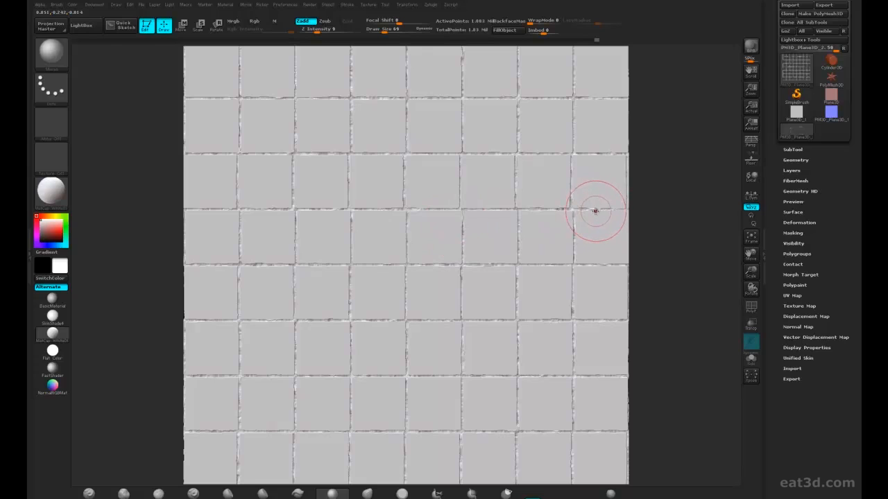
# Stop recording on the grout noise layer, lower its intensity to about 0.31 and inspect a grout crossing up close.
pyautogui.click(796, 170)
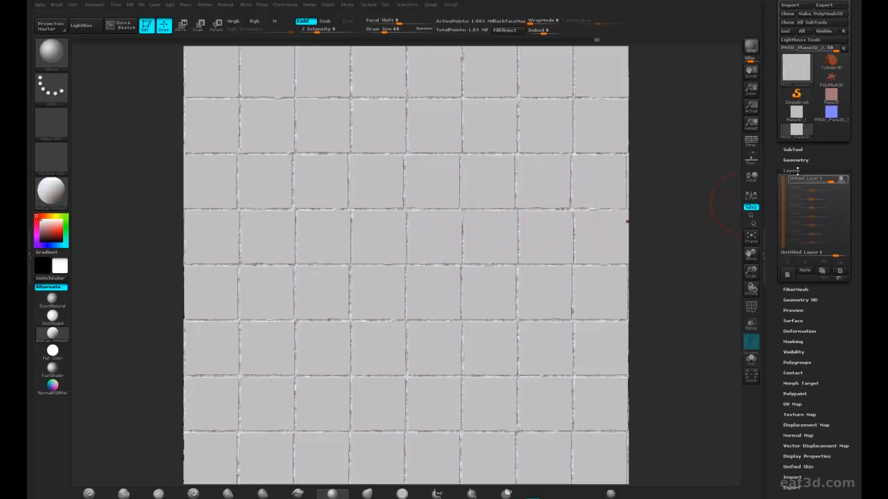
pyautogui.click(841, 179)
pyautogui.click(819, 179)
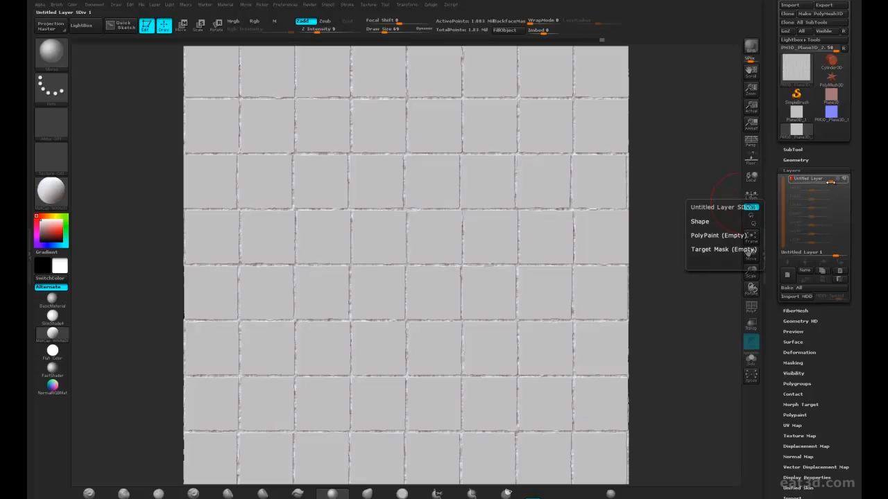
pyautogui.moveTo(831, 181); pyautogui.dragTo(828, 182)
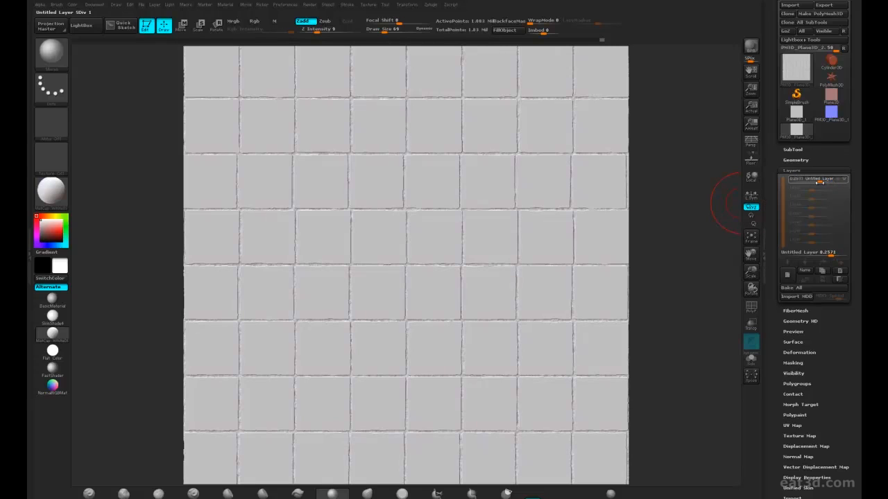
pyautogui.keyDown('ctrl'); pyautogui.moveTo(396, 249); pyautogui.dragTo(525, 368, button='right'); pyautogui.keyUp('ctrl')
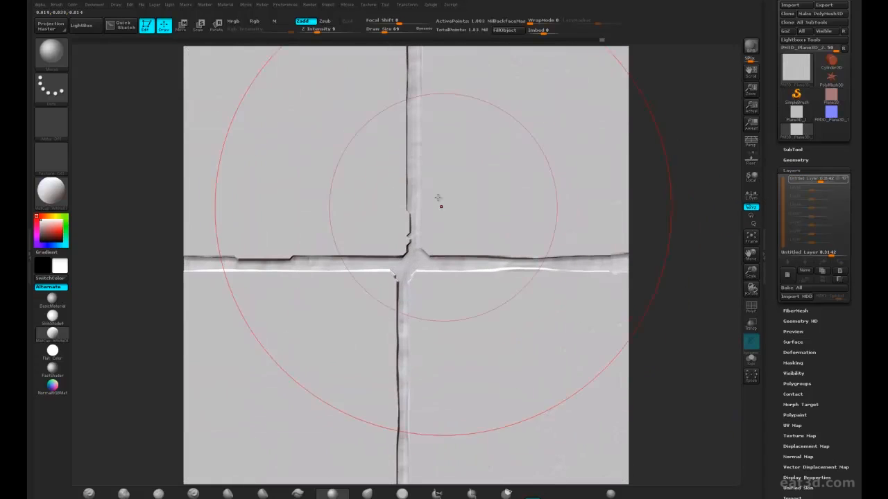
# Raise the grout noise layer's intensity to about 0.54, fit the whole floor in the canvas and bake all layers.
pyautogui.moveTo(822, 181); pyautogui.dragTo(824, 181)
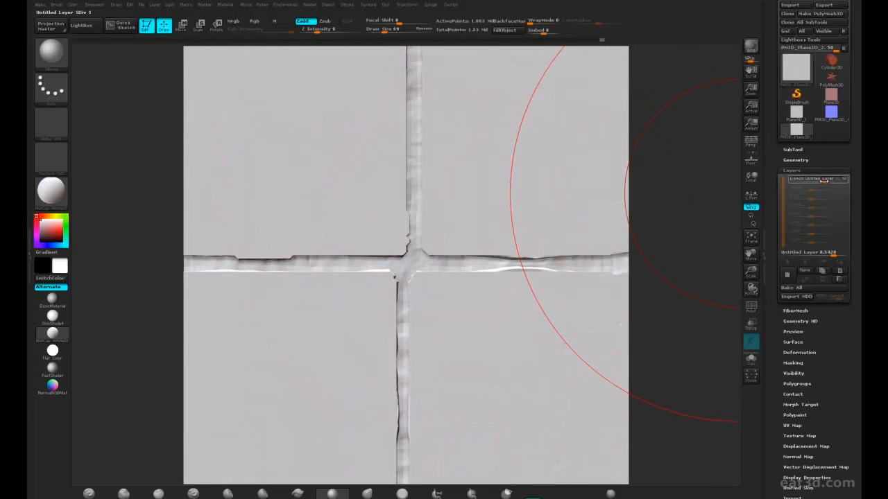
pyautogui.keyDown('ctrl'); pyautogui.moveTo(373, 284); pyautogui.dragTo(353, 123, button='right'); pyautogui.keyUp('ctrl')
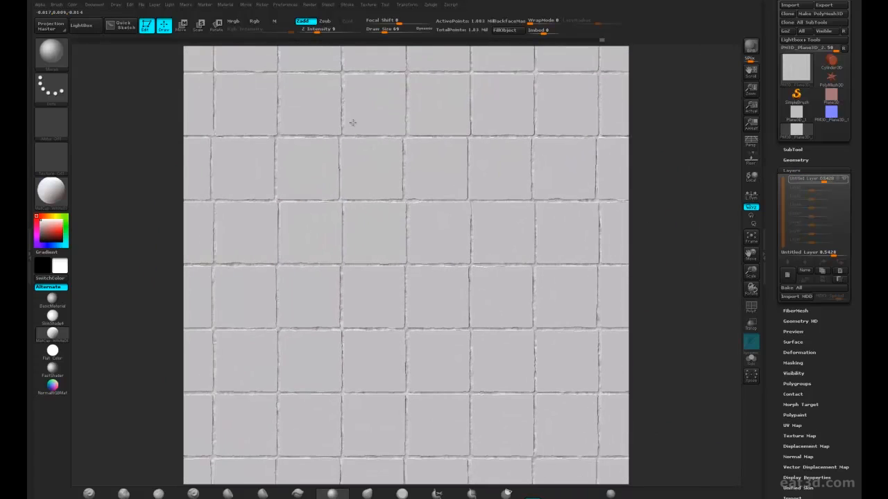
pyautogui.press('f')
pyautogui.keyDown('ctrl'); pyautogui.moveTo(387, 239); pyautogui.dragTo(389, 254, button='right'); pyautogui.keyUp('ctrl')
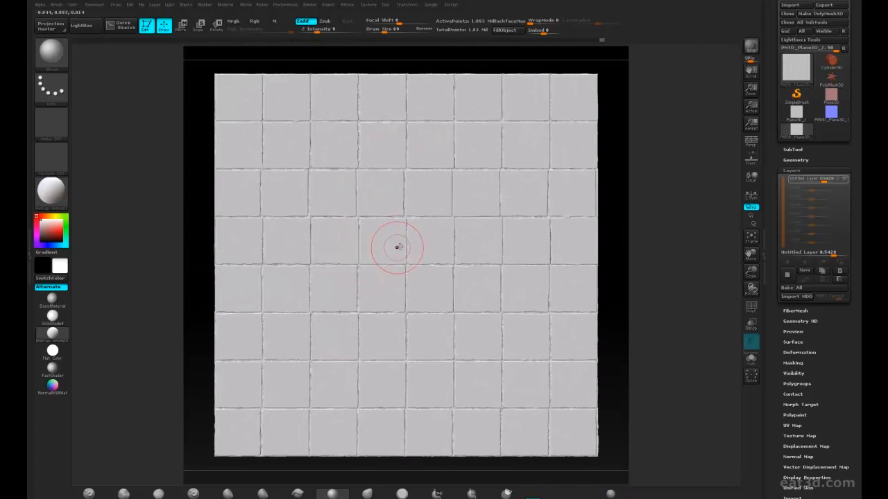
pyautogui.moveTo(751, 90); pyautogui.dragTo(750, 78)
pyautogui.press('f')
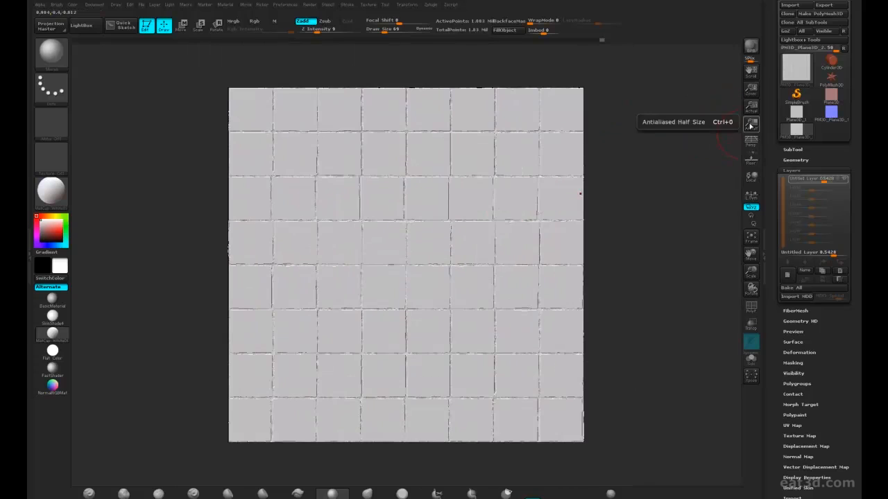
pyautogui.click(751, 126)
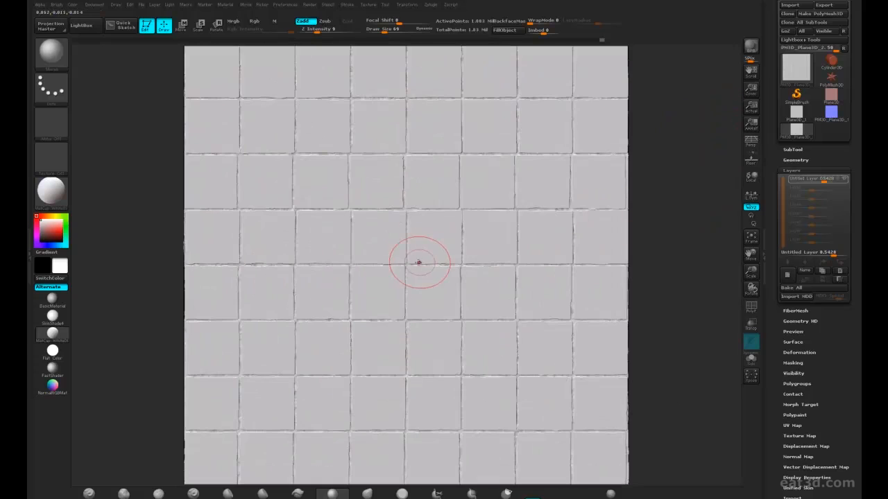
pyautogui.click(800, 288)
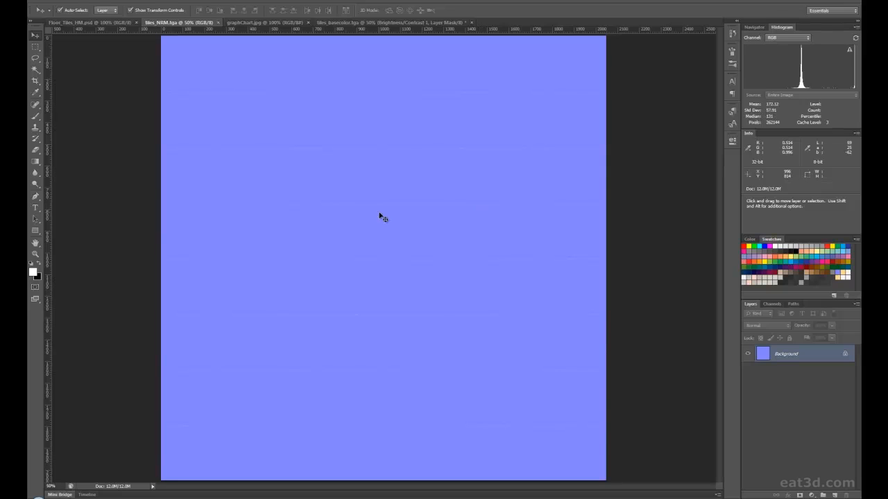
# Switch to Photoshop and bring up the xNormal filters for the tiles_NRM.tga normal map.
pyautogui.click(184, 11)
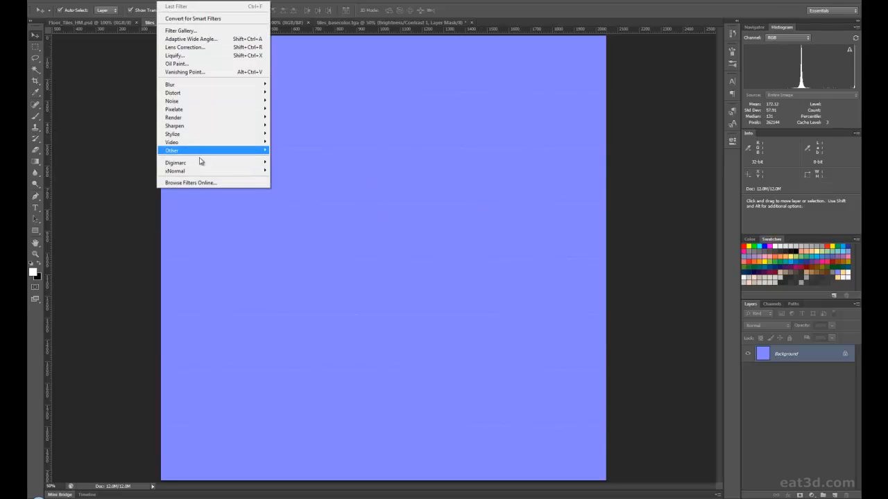
pyautogui.moveTo(201, 171)
pyautogui.click(291, 204)
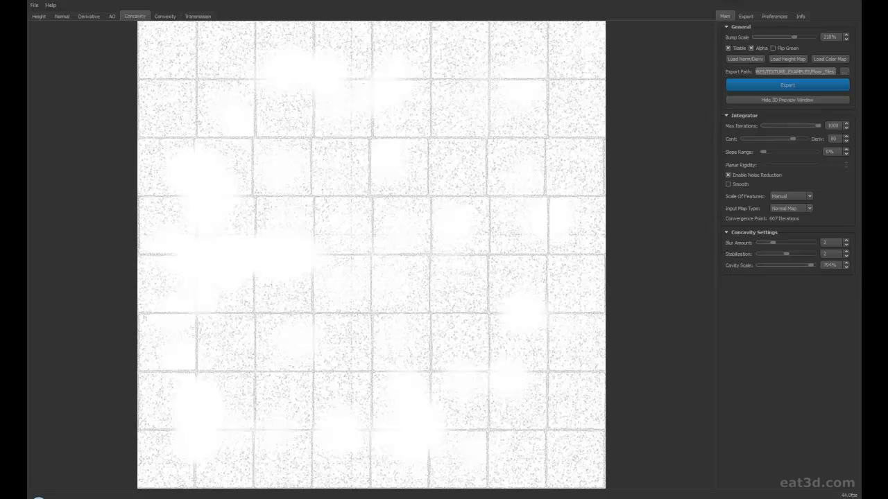
# Switch to Knald, bring the 3D preview window into view to examine the tile surface and move it away again.
pyautogui.moveTo(0, 167); pyautogui.dragTo(505, 102)
pyautogui.scroll(-5, 492, 219)
pyautogui.moveTo(461, 253)
pyautogui.mouseDown()
pyautogui.moveTo(451, 264)
pyautogui.moveTo(475, 267)
pyautogui.moveTo(478, 241)
pyautogui.moveTo(452, 256)
pyautogui.moveTo(490, 265)
pyautogui.moveTo(481, 236)
pyautogui.moveTo(430, 248)
pyautogui.moveTo(448, 232)
pyautogui.moveTo(466, 248)
pyautogui.moveTo(461, 256)
pyautogui.moveTo(454, 224)
pyautogui.moveTo(464, 250)
pyautogui.moveTo(475, 252)
pyautogui.moveTo(449, 244)
pyautogui.moveTo(460, 236)
pyautogui.moveTo(462, 252)
pyautogui.moveTo(474, 256)
pyautogui.moveTo(431, 257)
pyautogui.moveTo(451, 228)
pyautogui.moveTo(479, 236)
pyautogui.moveTo(490, 259)
pyautogui.moveTo(468, 263)
pyautogui.moveTo(455, 252)
pyautogui.moveTo(450, 263)
pyautogui.moveTo(458, 261)
pyautogui.mouseUp()
pyautogui.scroll(5, 457, 256)
pyautogui.moveTo(479, 101); pyautogui.dragTo(0, 143)
# Compare the generated normal and height maps and lower the bump scale to about 158%.
pyautogui.click(61, 16)
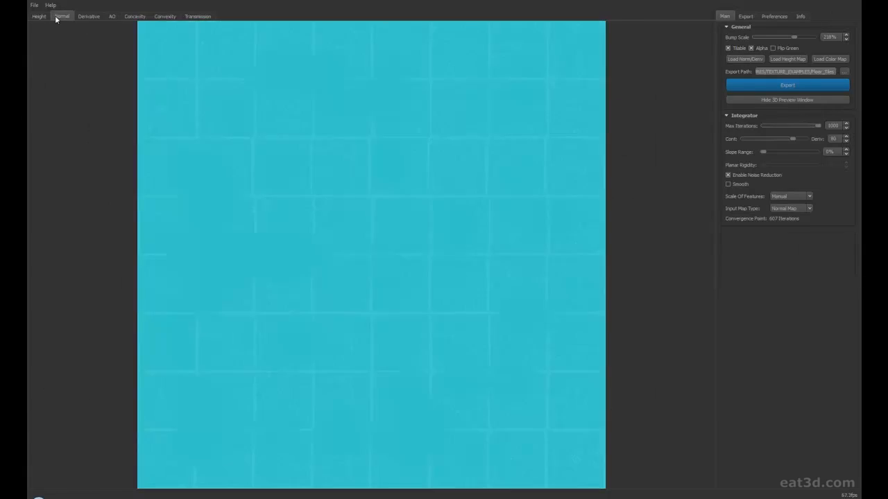
pyautogui.click(38, 16)
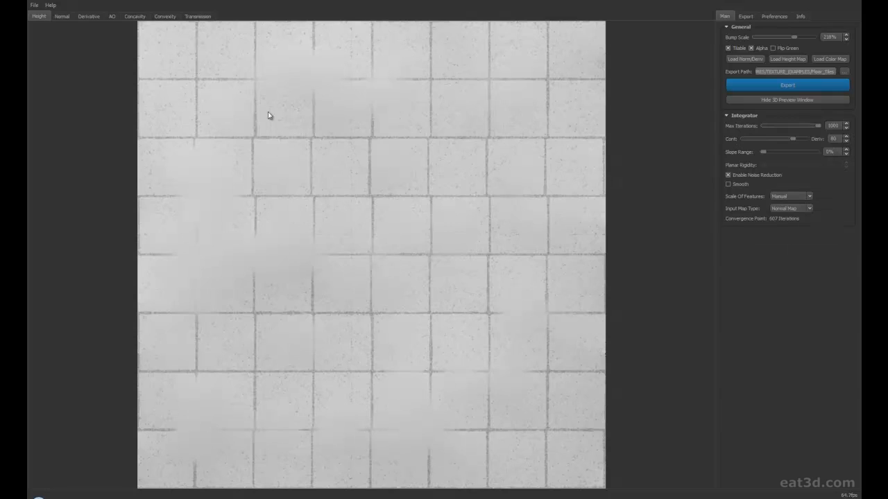
pyautogui.click(62, 16)
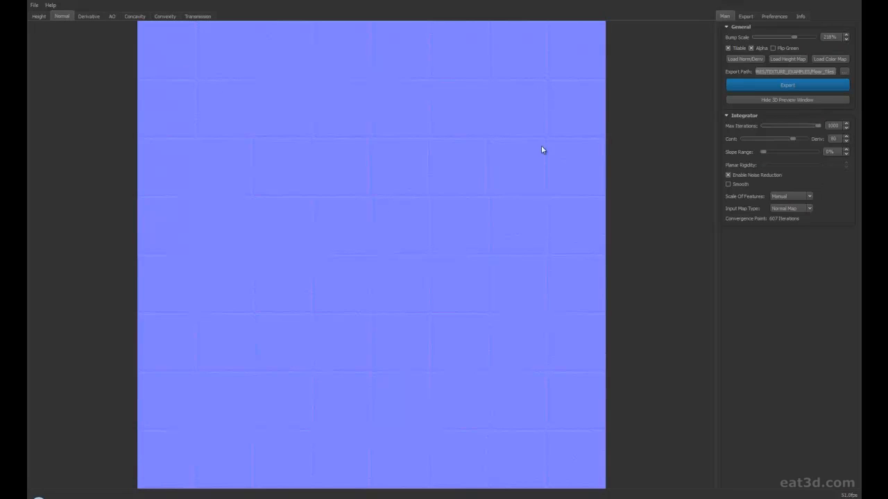
pyautogui.moveTo(793, 35)
pyautogui.mouseDown()
pyautogui.moveTo(800, 36)
pyautogui.moveTo(787, 40)
pyautogui.moveTo(799, 39)
pyautogui.moveTo(789, 40)
pyautogui.mouseUp()
# Set the ambient occlusion scale to about 660% and lower the cavity scale of the concavity map.
pyautogui.click(112, 16)
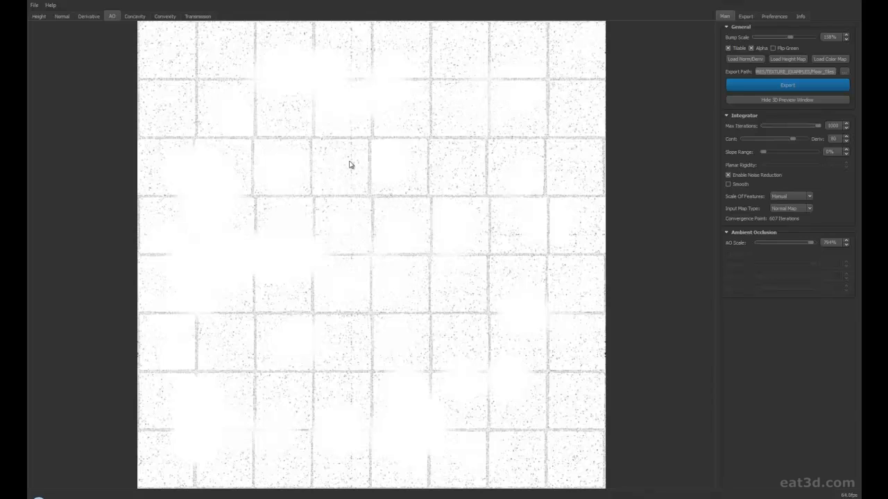
pyautogui.moveTo(809, 245); pyautogui.dragTo(762, 245)
pyautogui.moveTo(786, 243); pyautogui.dragTo(808, 244)
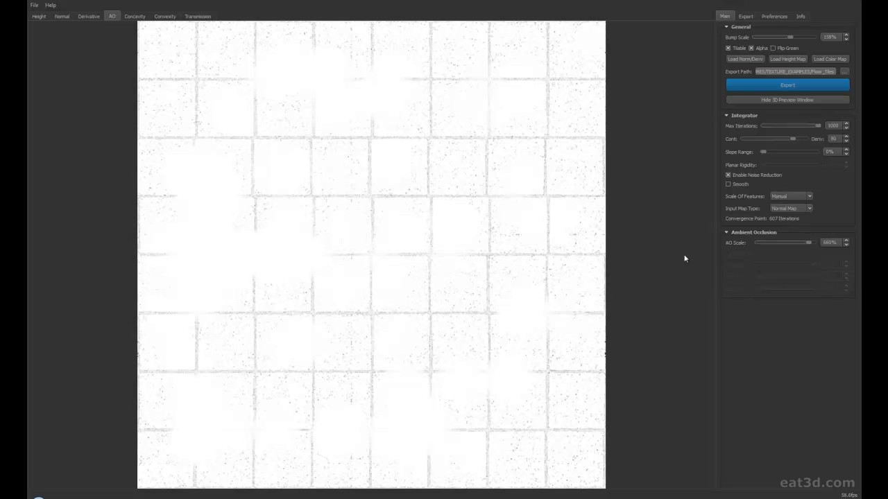
pyautogui.click(134, 16)
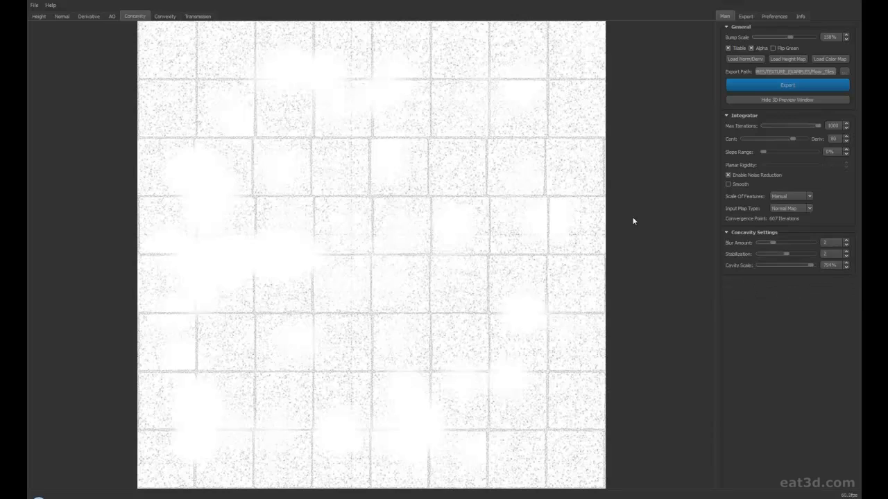
pyautogui.moveTo(810, 266)
pyautogui.mouseDown()
pyautogui.moveTo(789, 265)
pyautogui.moveTo(801, 266)
pyautogui.mouseUp()
# Set the convexity map's blur amount to 1 and adjust its contrast.
pyautogui.click(165, 17)
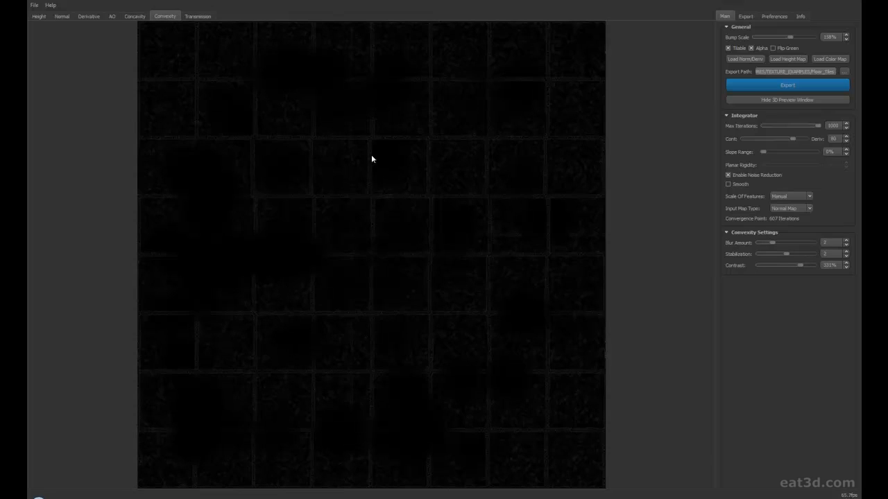
pyautogui.moveTo(800, 265); pyautogui.dragTo(759, 242)
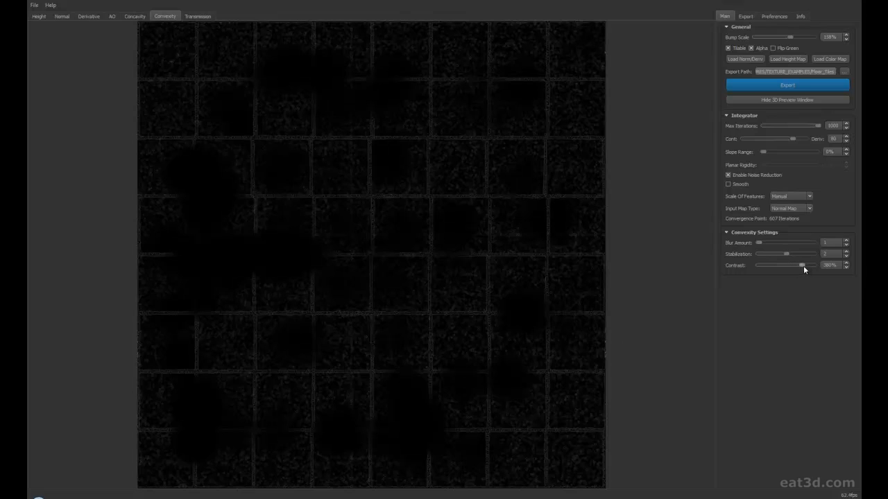
pyautogui.moveTo(803, 265); pyautogui.dragTo(798, 265)
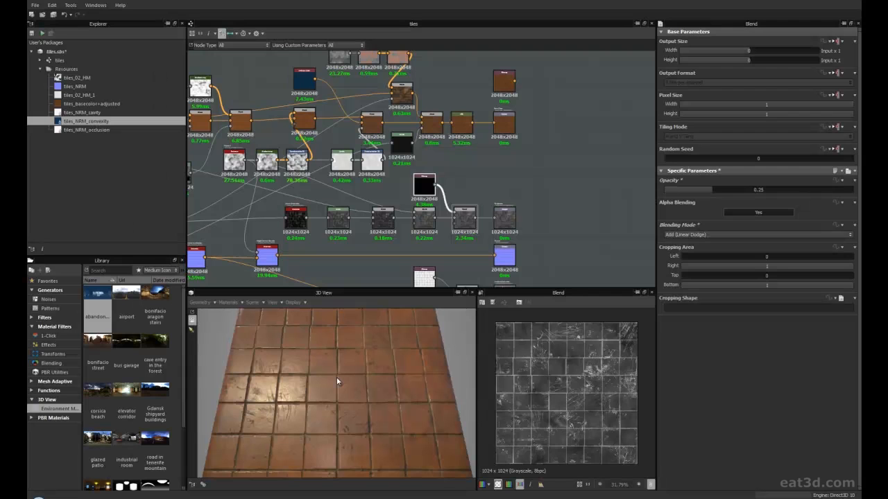
# Switch to Substance Designer and examine the finished tile material in 3D and the complete node graph behind it.
pyautogui.moveTo(349, 358)
pyautogui.mouseDown()
pyautogui.moveTo(345, 395)
pyautogui.moveTo(335, 368)
pyautogui.mouseUp()
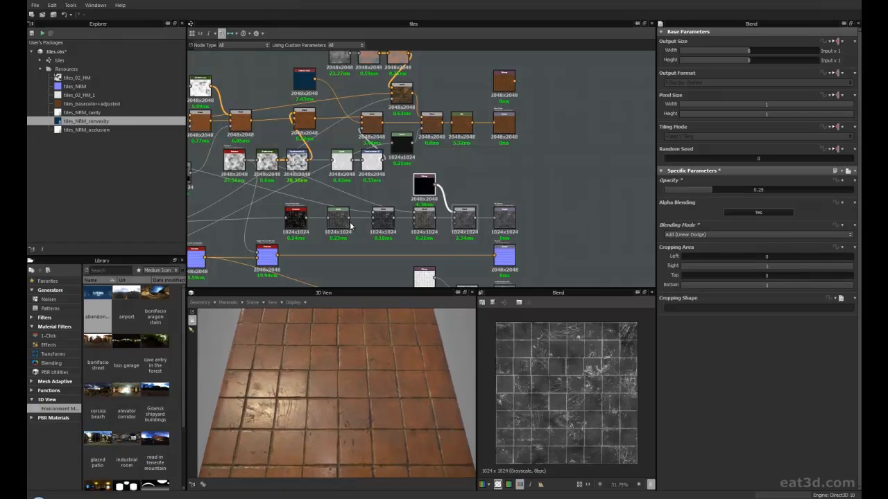
pyautogui.scroll(-3, 414, 241)
pyautogui.scroll(-1, 425, 243)
pyautogui.moveTo(425, 243); pyautogui.dragTo(410, 254, button='middle')
pyautogui.scroll(1, 402, 251)
pyautogui.moveTo(337, 394)
pyautogui.mouseDown()
pyautogui.moveTo(348, 382)
pyautogui.moveTo(335, 383)
pyautogui.moveTo(341, 380)
pyautogui.mouseUp()
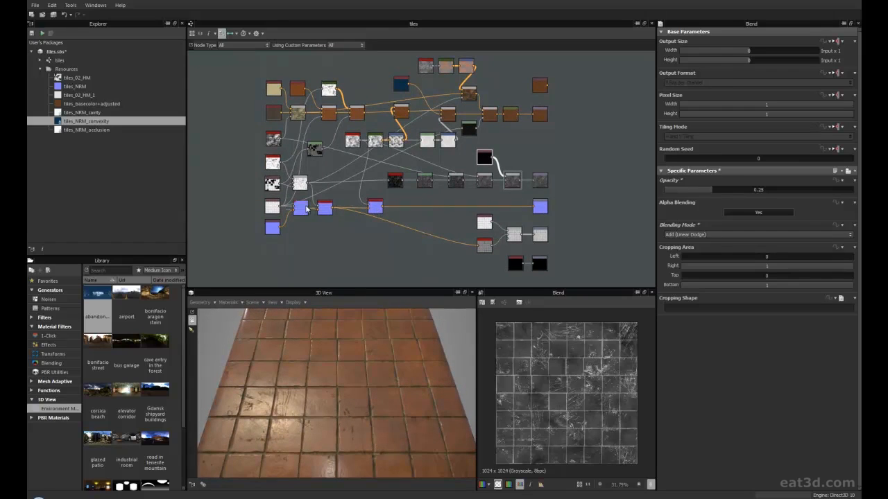
pyautogui.moveTo(332, 249); pyautogui.dragTo(337, 254, button='middle')
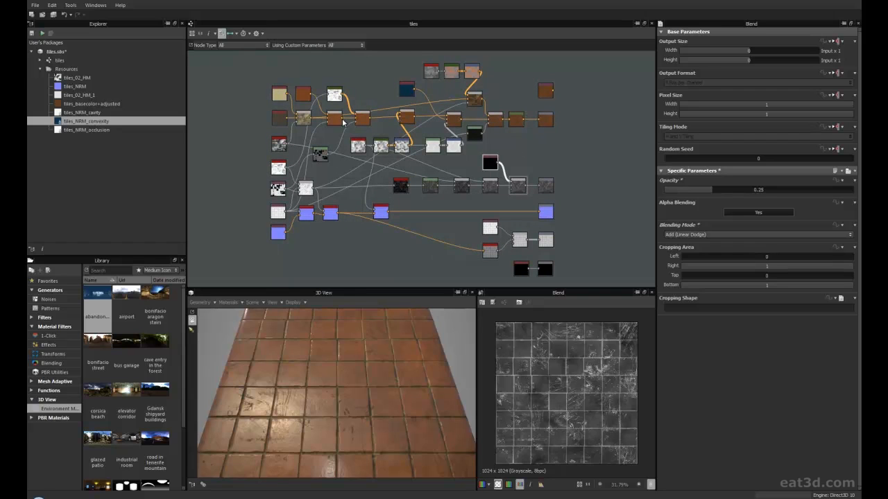
pyautogui.moveTo(326, 258); pyautogui.dragTo(337, 253, button='middle')
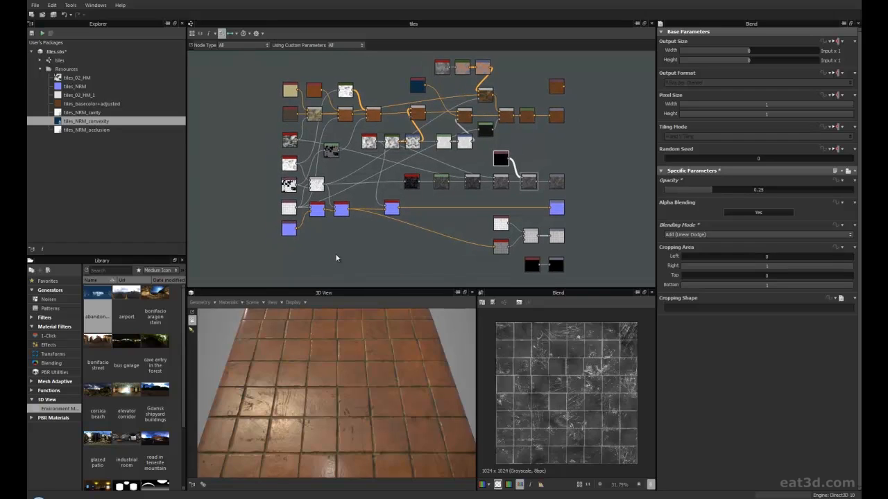
# Collapse the package's resources and display the Noises generators in the library.
pyautogui.click(48, 70)
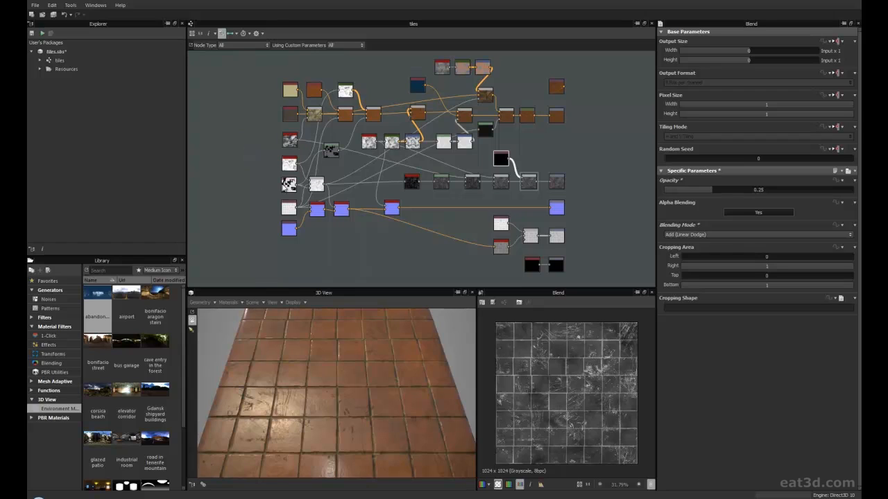
pyautogui.click(48, 299)
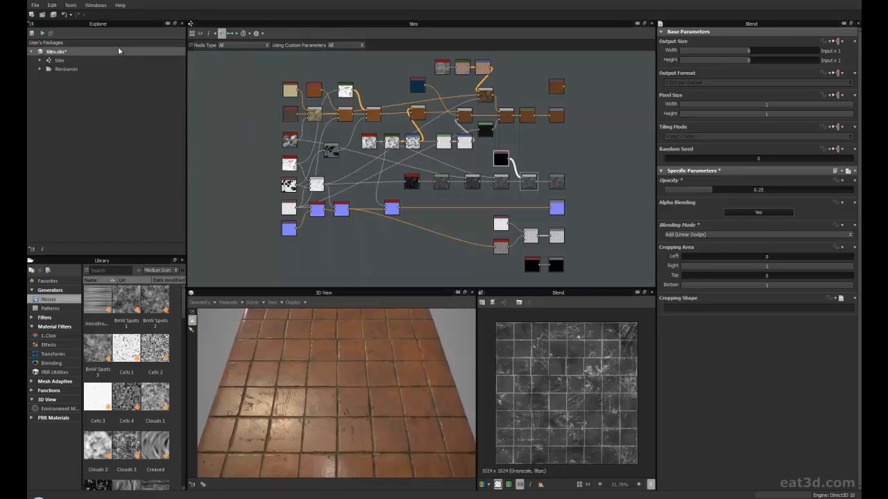
# Start a new substance and set its width and height to 2048 px.
pyautogui.click(31, 14)
pyautogui.click(403, 186)
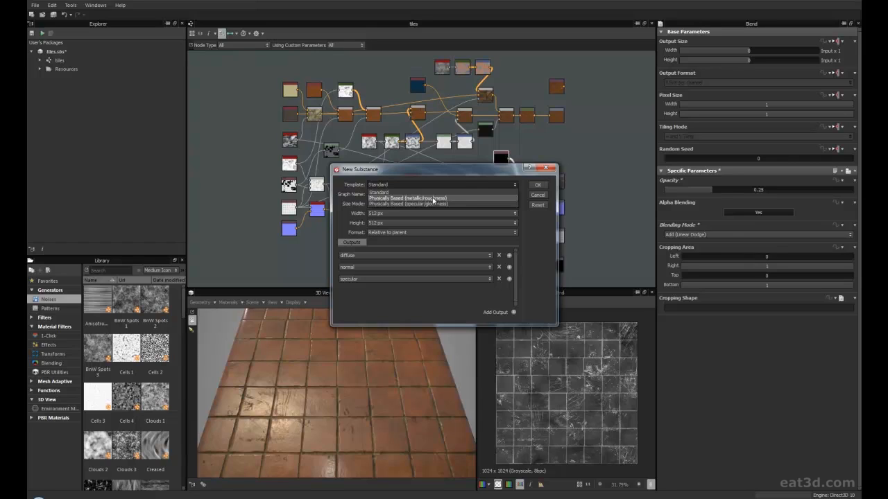
pyautogui.click(393, 214)
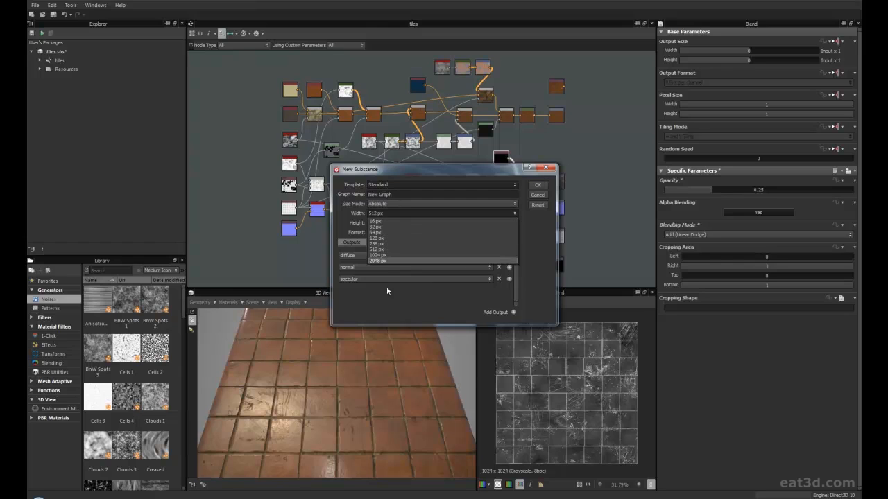
pyautogui.click(389, 262)
pyautogui.click(382, 223)
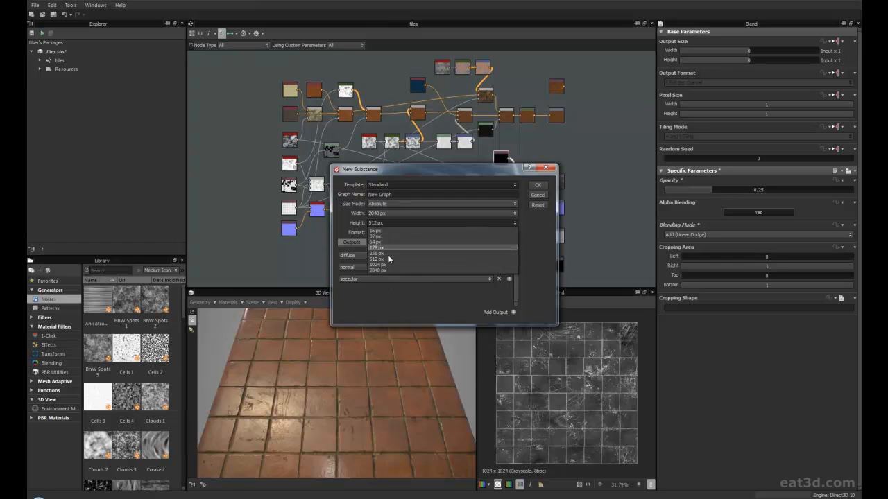
pyautogui.click(387, 269)
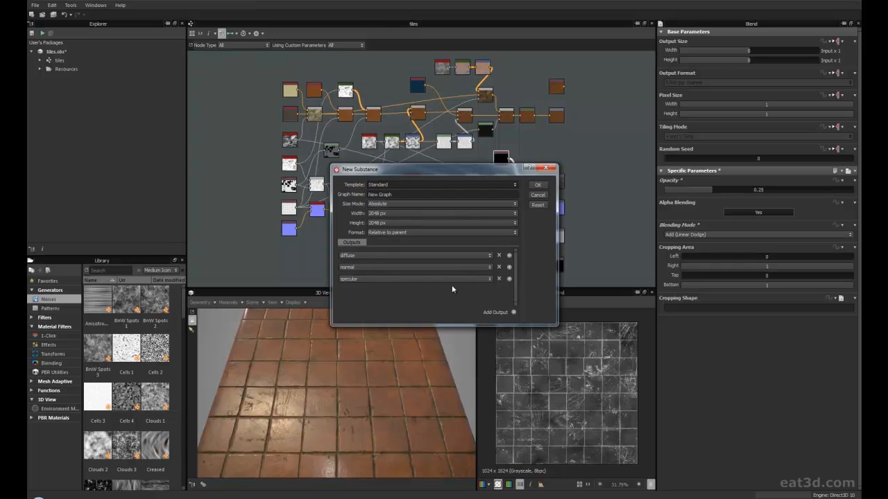
# Add an ambientOcclusion output to the new substance, select its graph name and cancel the creation.
pyautogui.click(513, 313)
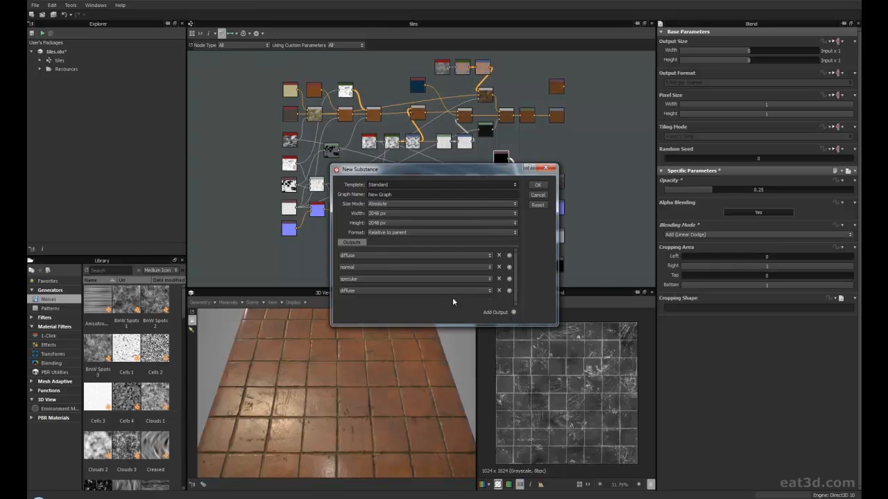
pyautogui.click(417, 290)
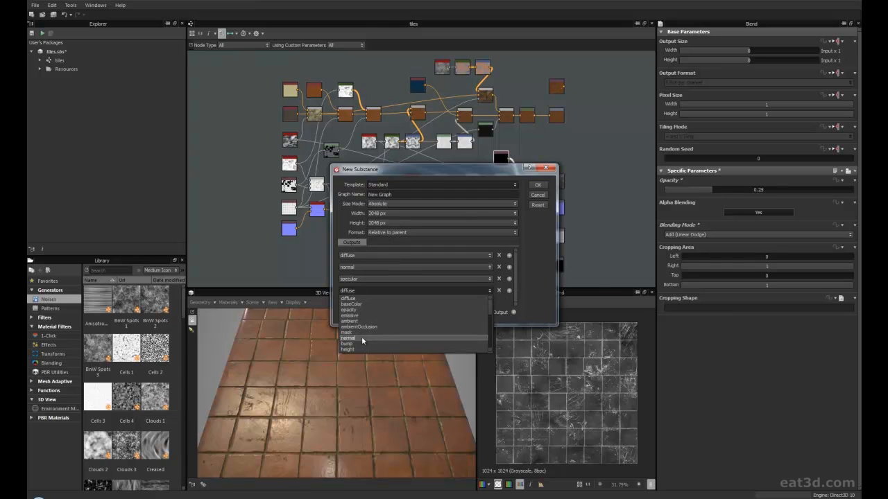
pyautogui.click(368, 326)
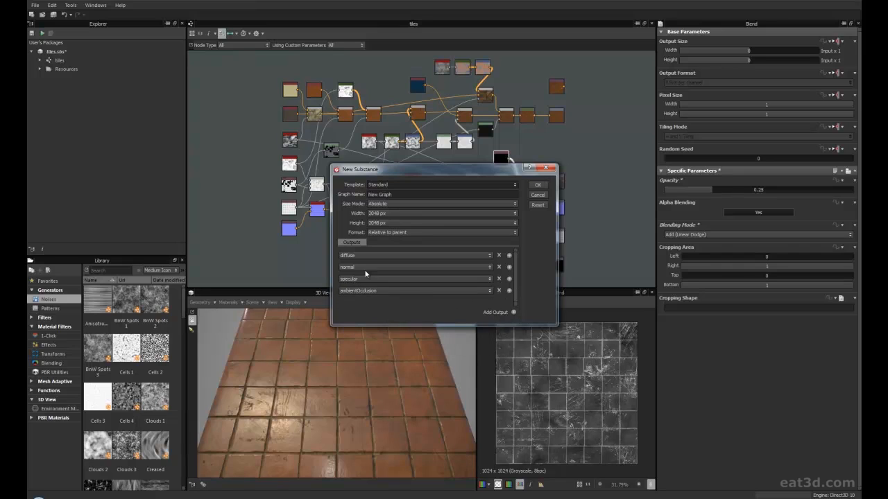
pyautogui.moveTo(392, 195); pyautogui.dragTo(371, 195)
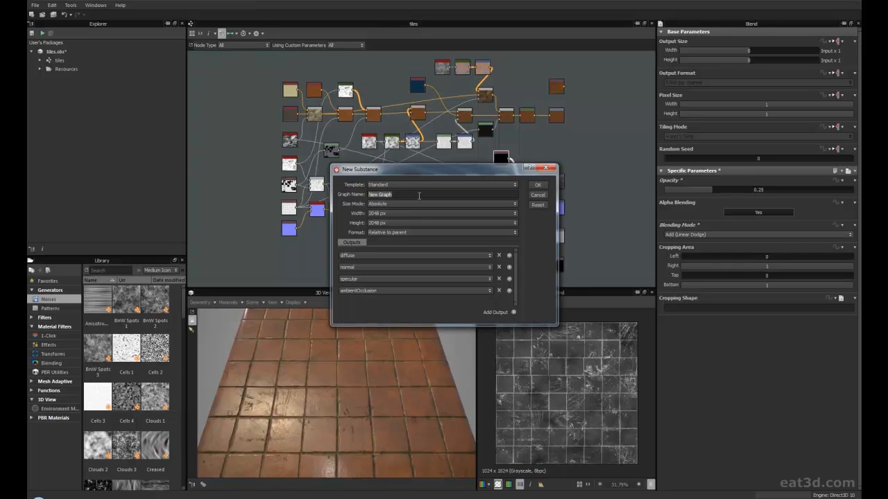
pyautogui.click(539, 195)
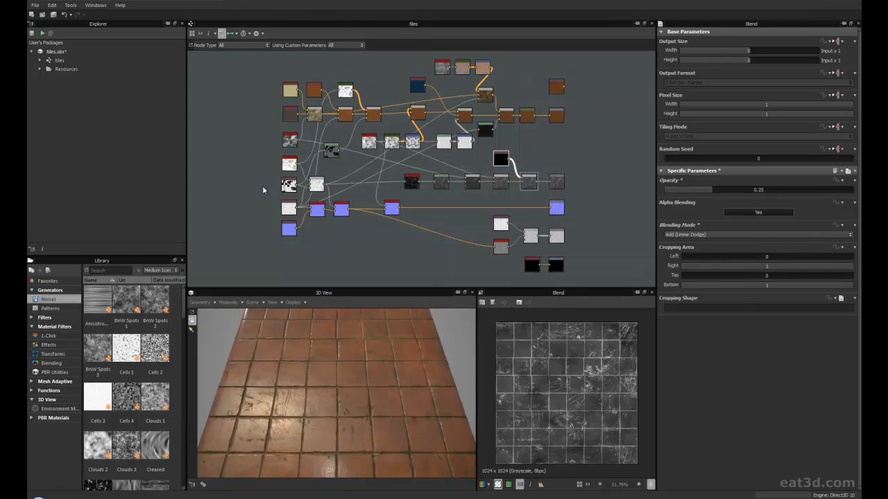
# Review the tiles graph's outputs, expand the package's imported resources and select the tiles.sbs package.
pyautogui.click(40, 61)
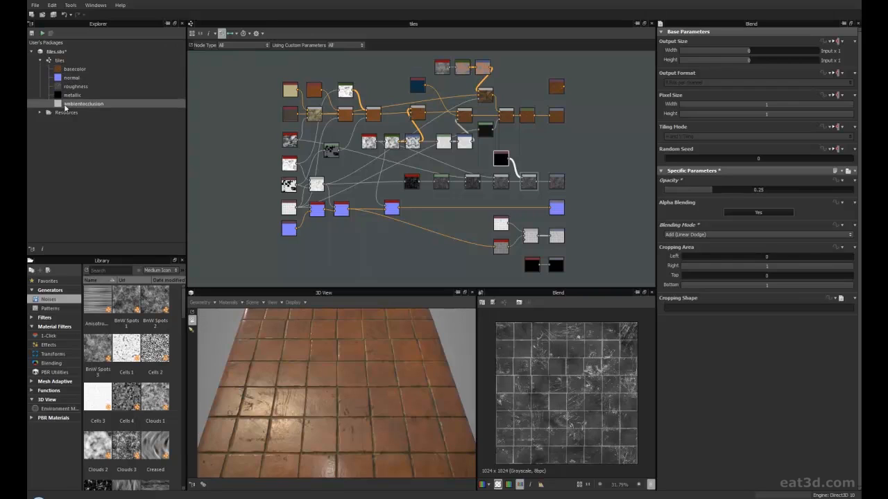
pyautogui.click(40, 60)
pyautogui.click(41, 69)
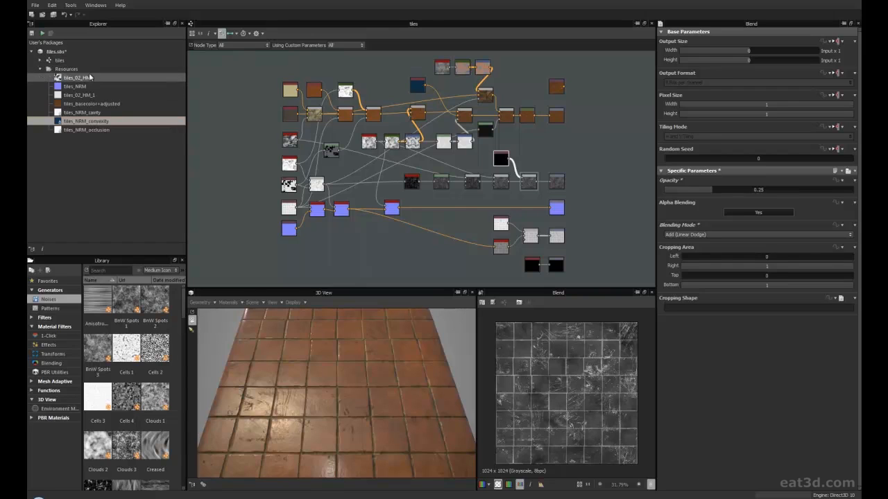
pyautogui.click(55, 52)
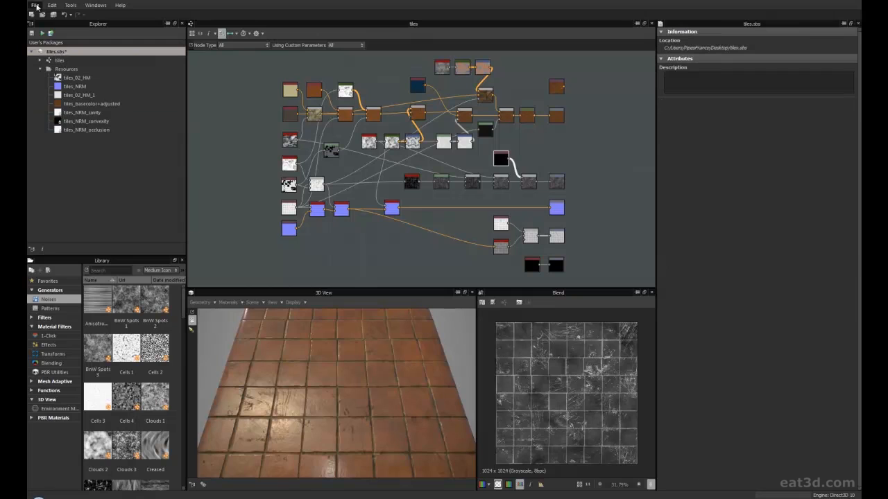
# Review the tiles.sbs package's commands for importing, linking, publishing and exporting with dependencies.
pyautogui.rightClick(60, 54)
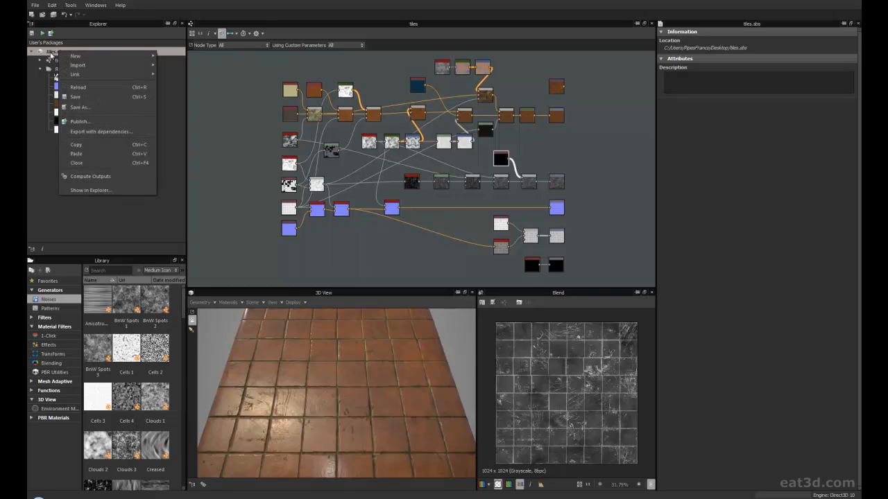
pyautogui.moveTo(93, 66)
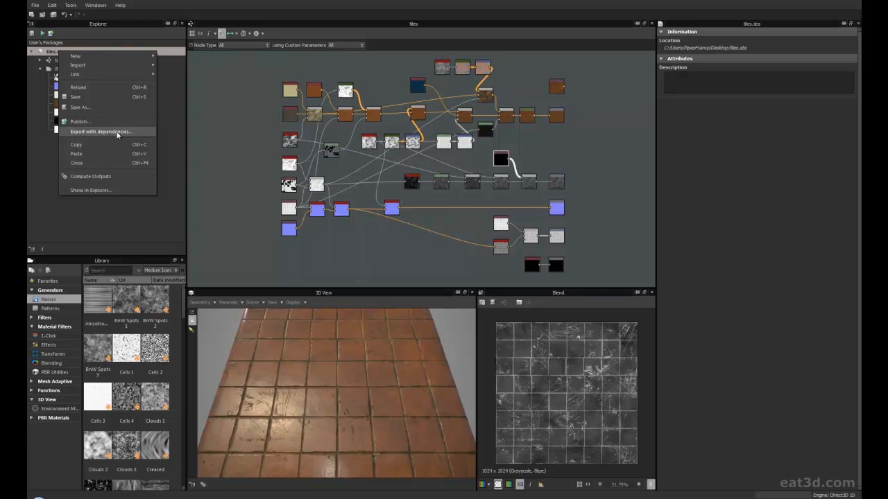
pyautogui.click(234, 108)
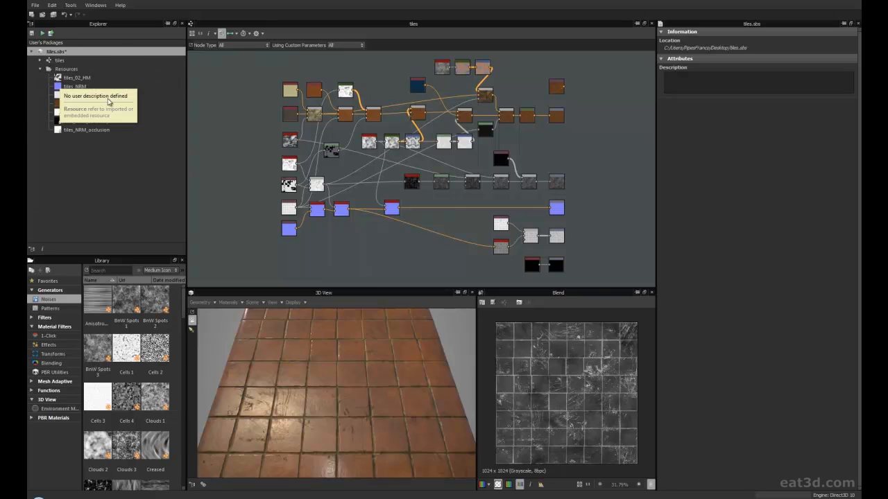
# Examine the tile height bitmap and the normal bitmap in the graph, then show the tiles_NRM bitmap's parameters.
pyautogui.scroll(3, 280, 208)
pyautogui.scroll(4, 280, 207)
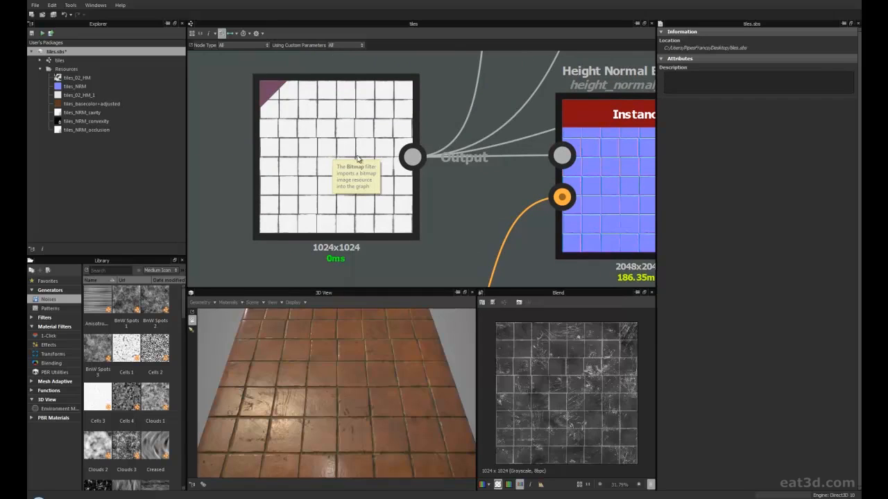
pyautogui.scroll(-3, 341, 158)
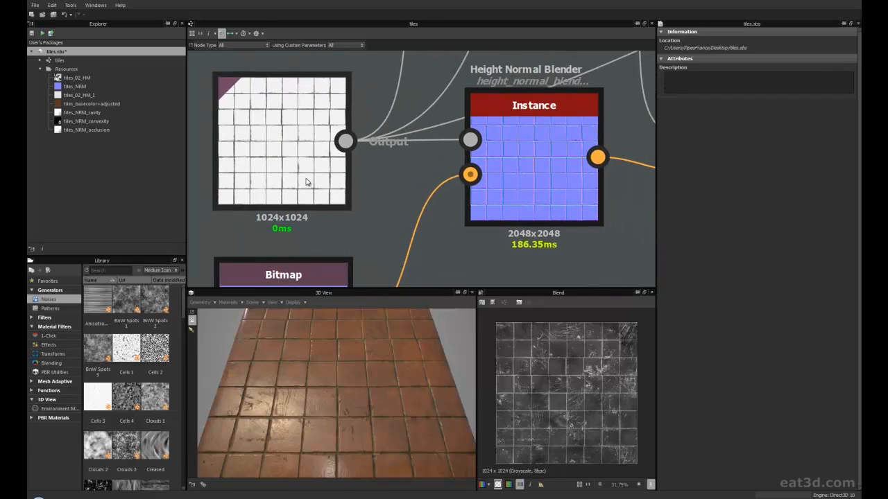
pyautogui.moveTo(377, 218); pyautogui.dragTo(406, 141, button='middle')
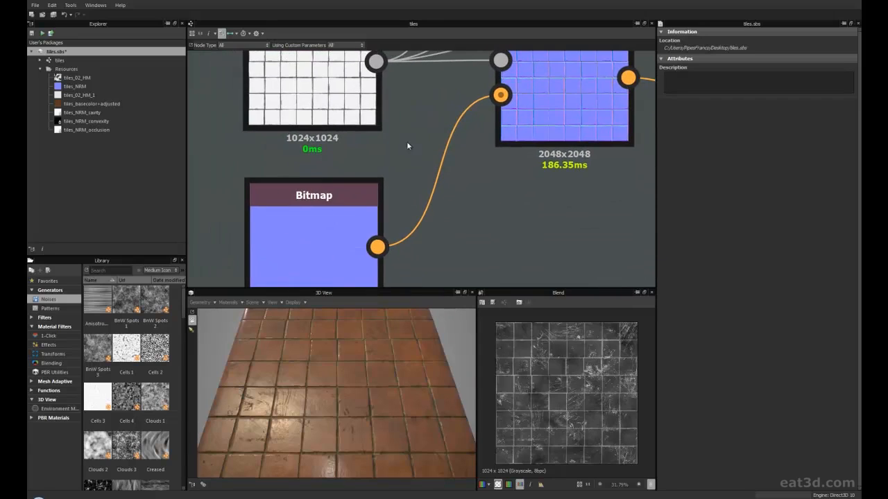
pyautogui.moveTo(313, 229); pyautogui.dragTo(326, 200, button='middle')
pyautogui.scroll(2, 349, 202)
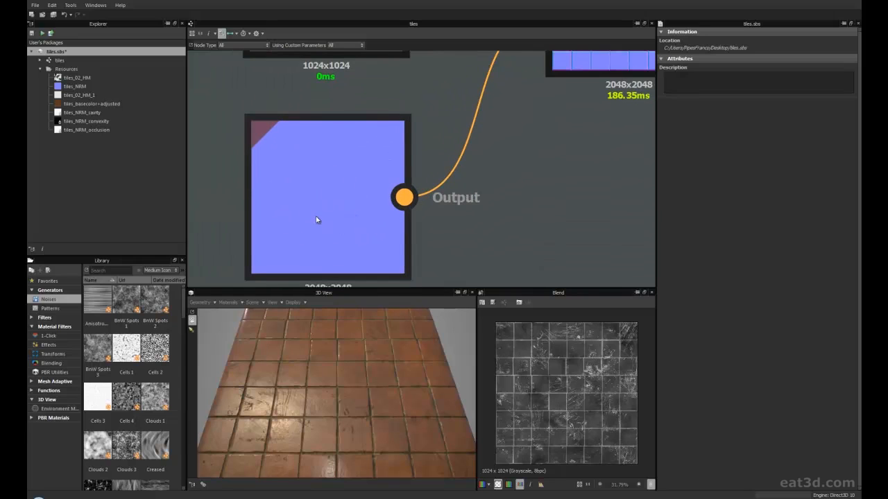
pyautogui.scroll(-3, 305, 223)
pyautogui.moveTo(281, 231); pyautogui.dragTo(261, 236, button='middle')
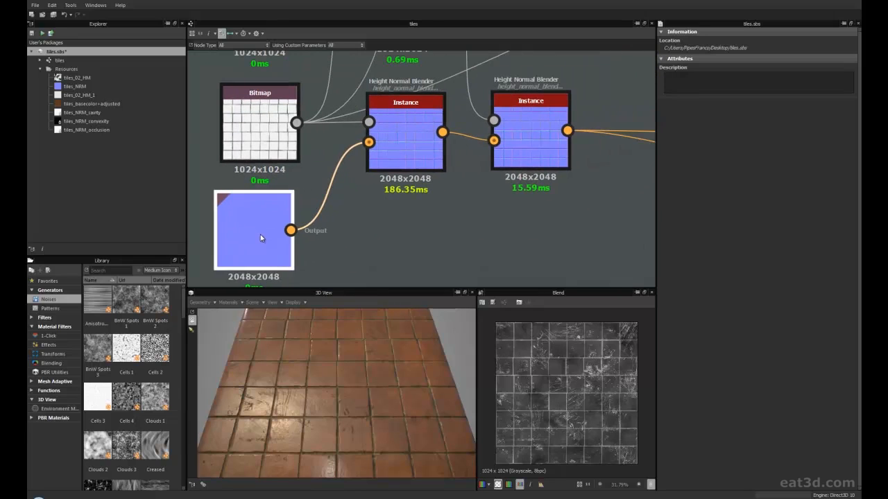
pyautogui.click(261, 238)
# Examine how the tile height and normal bitmaps feed the first Height Normal Blender node.
pyautogui.moveTo(309, 153); pyautogui.dragTo(282, 183, button='middle')
pyautogui.moveTo(387, 197); pyautogui.dragTo(385, 197)
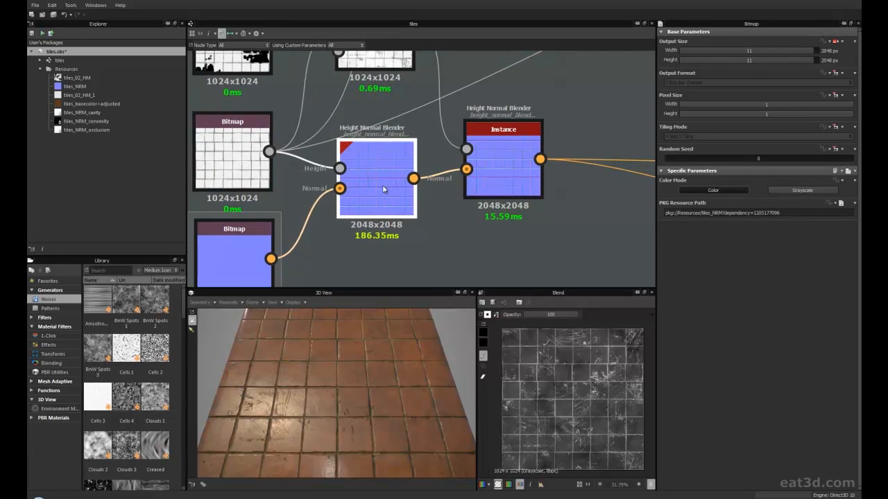
pyautogui.scroll(-3, 322, 201)
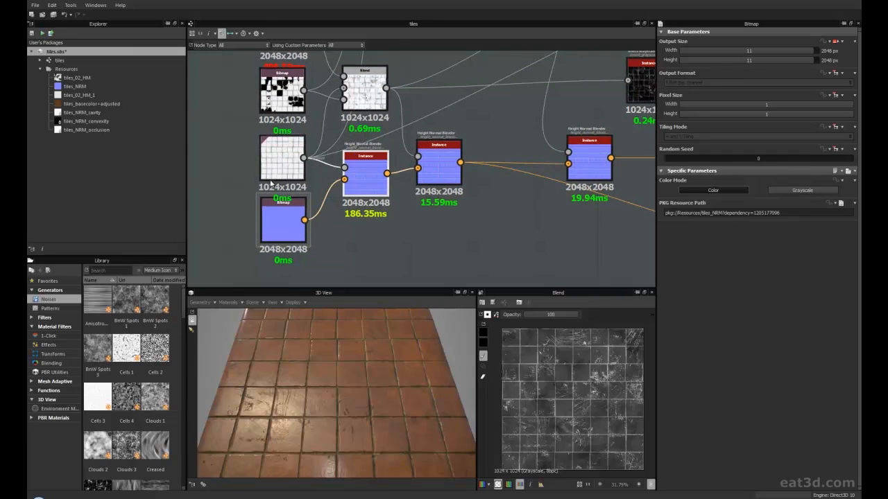
pyautogui.scroll(3, 275, 184)
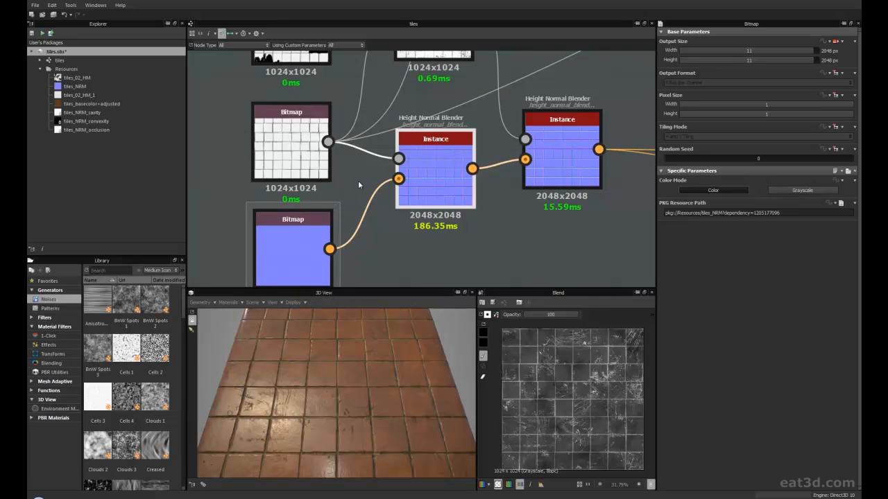
pyautogui.moveTo(357, 180); pyautogui.dragTo(347, 167, button='middle')
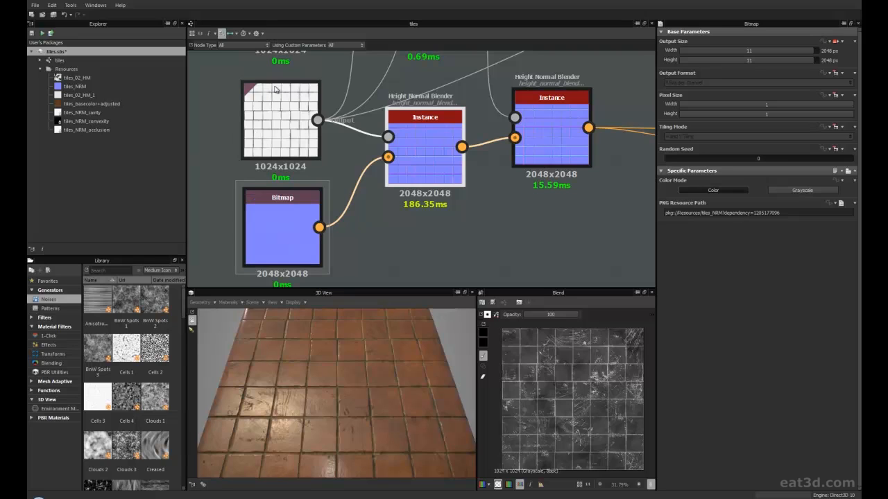
pyautogui.scroll(3, 300, 139)
pyautogui.scroll(-3, 300, 139)
pyautogui.moveTo(341, 170); pyautogui.dragTo(331, 164, button='middle')
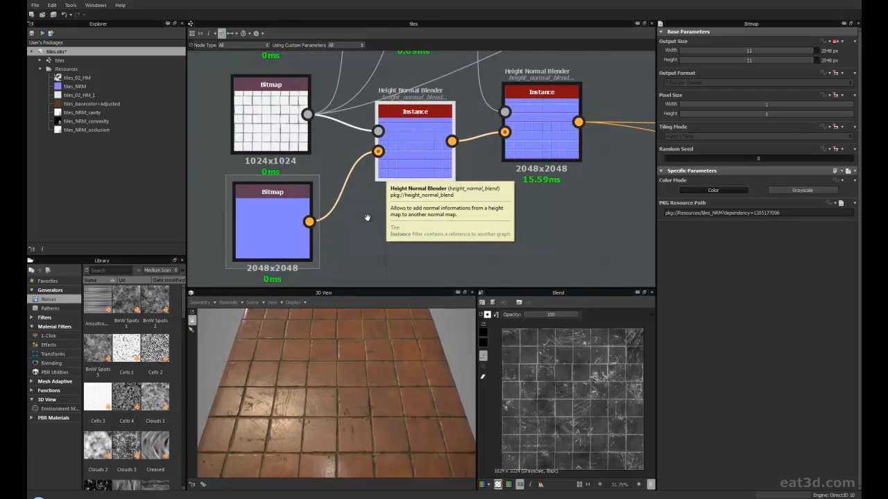
pyautogui.moveTo(368, 218); pyautogui.dragTo(361, 220, button='middle')
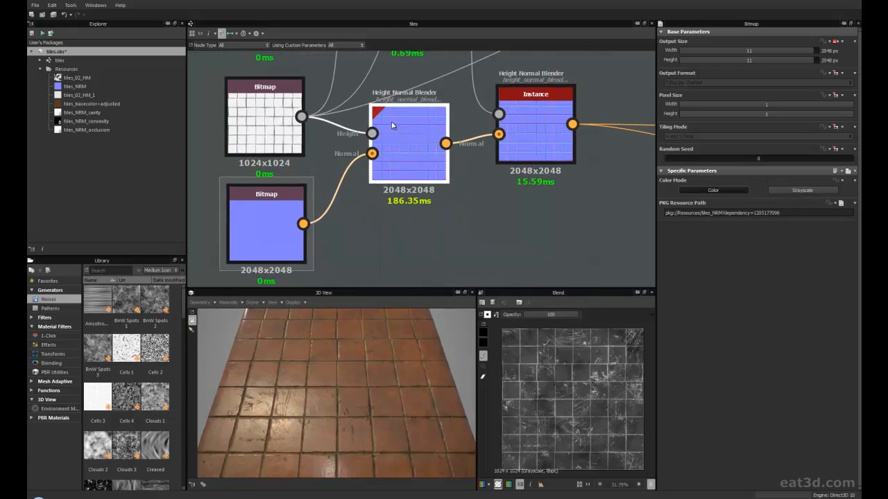
# Search the library for "norm" and show the parameters of the first Height Normal Blender in the graph.
pyautogui.click(110, 270)
pyautogui.write('norm')
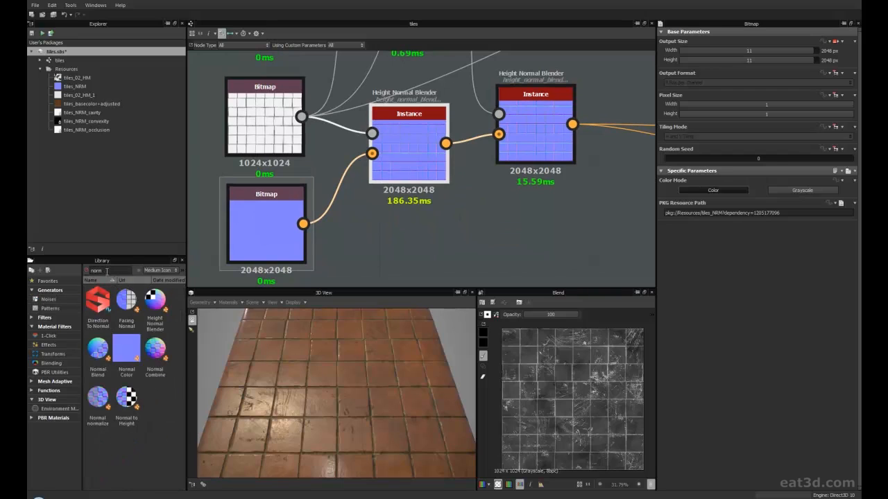
pyautogui.click(410, 142)
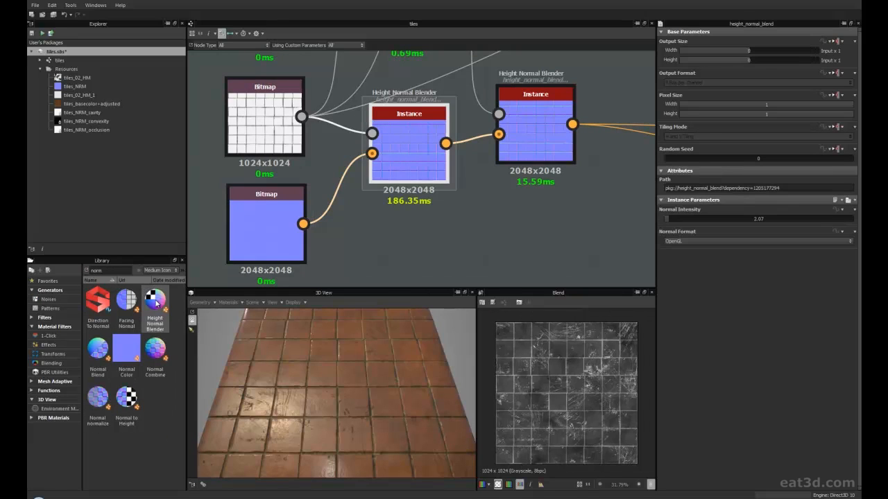
# Add another Height Normal Blender to the graph, delete it and reselect the first existing blender.
pyautogui.moveTo(159, 303); pyautogui.dragTo(463, 252)
pyautogui.press('Delete')
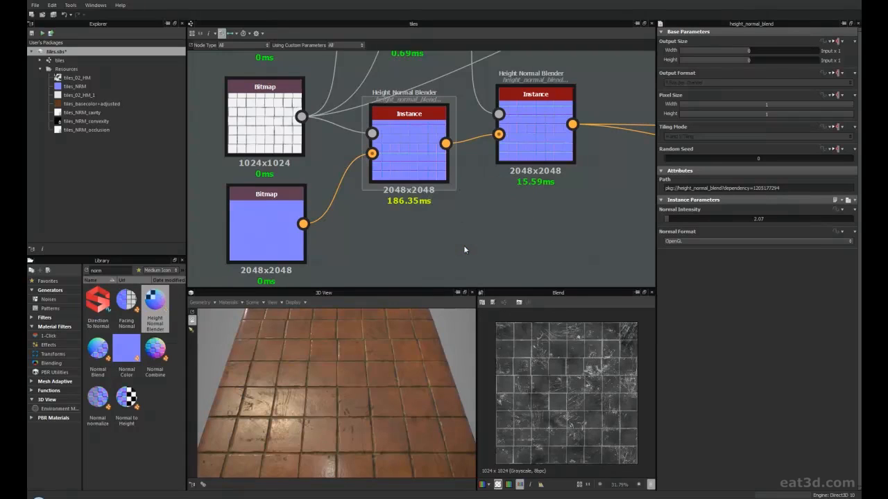
pyautogui.scroll(-2, 452, 242)
pyautogui.moveTo(477, 237); pyautogui.dragTo(419, 228, button='middle')
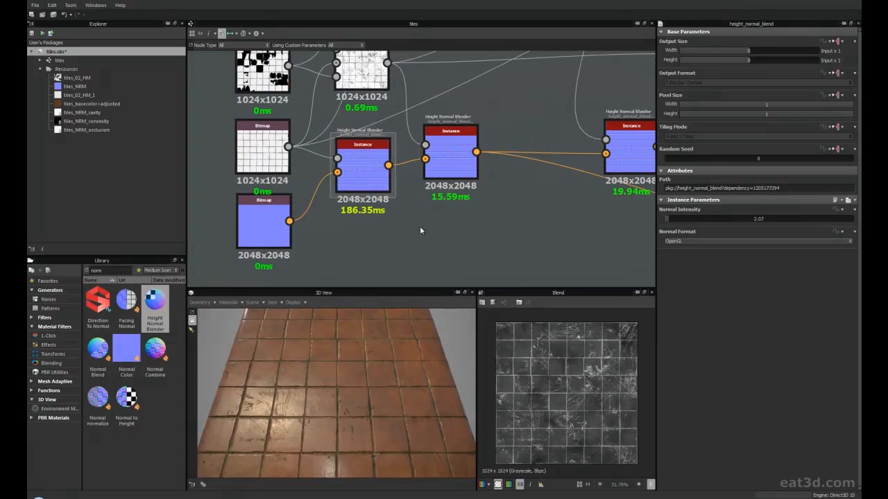
pyautogui.click(359, 170)
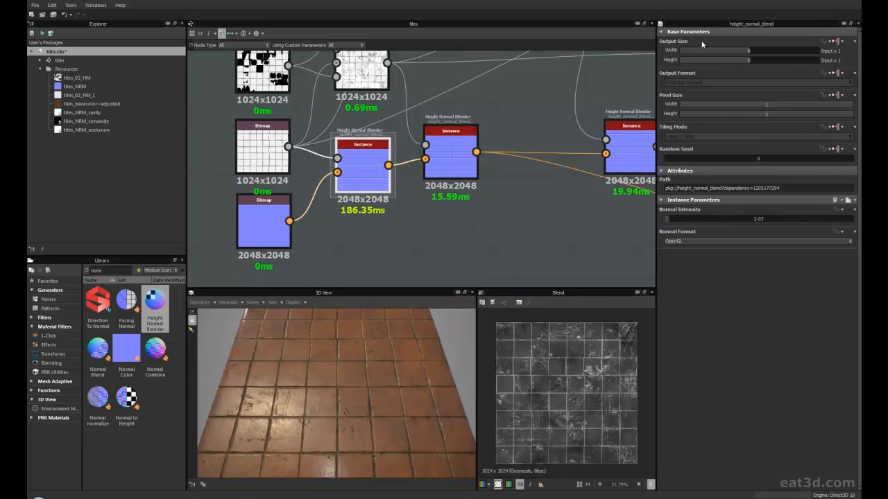
# Reset the 3D view's lights and environment, then reset the entire scene.
pyautogui.moveTo(321, 405); pyautogui.dragTo(319, 357)
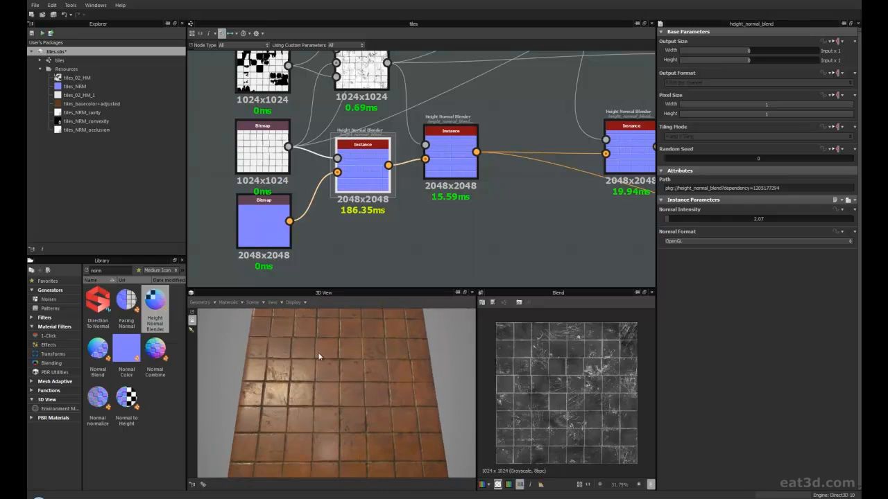
pyautogui.click(261, 303)
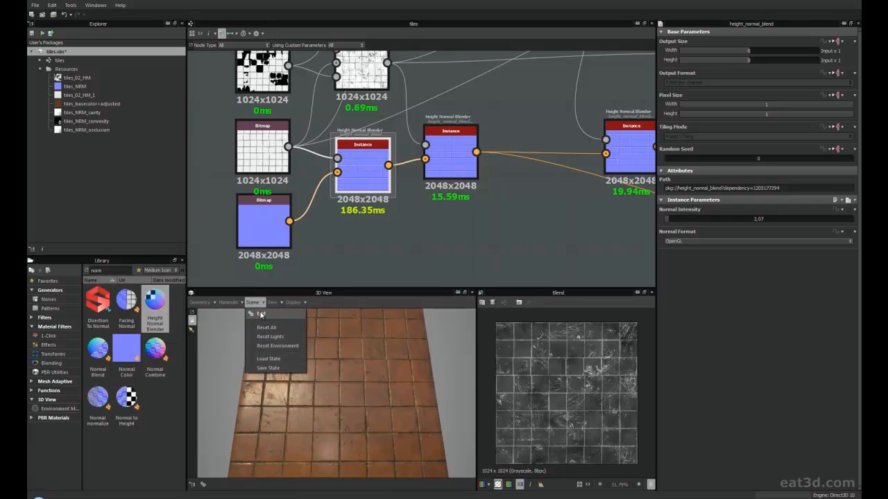
pyautogui.click(278, 336)
pyautogui.click(258, 303)
pyautogui.click(289, 350)
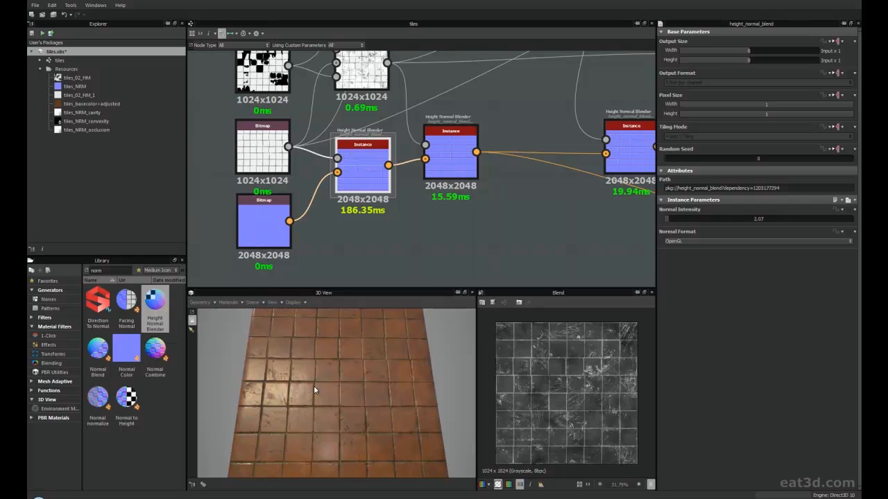
pyautogui.click(258, 303)
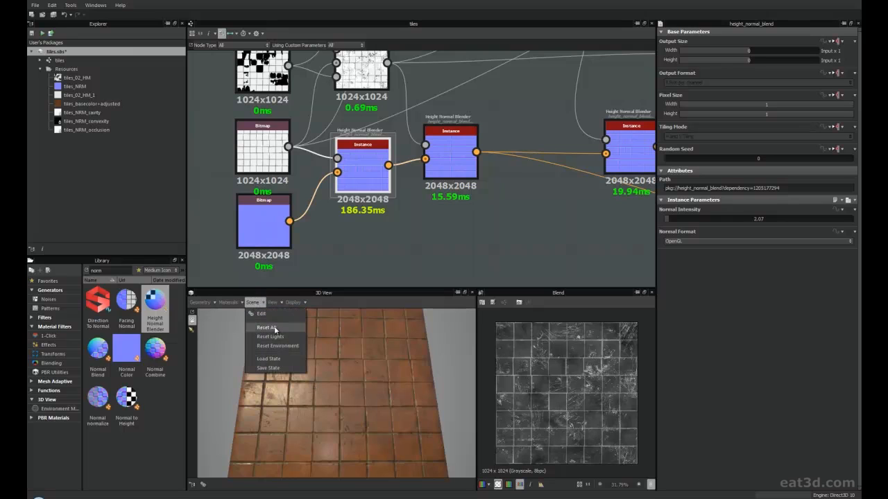
pyautogui.click(274, 330)
pyautogui.moveTo(275, 330); pyautogui.dragTo(344, 347)
pyautogui.moveTo(306, 393); pyautogui.dragTo(388, 361)
pyautogui.scroll(3, 335, 377)
# Display the tiles graph's outputs on the cube in the 3D view.
pyautogui.rightClick(417, 217)
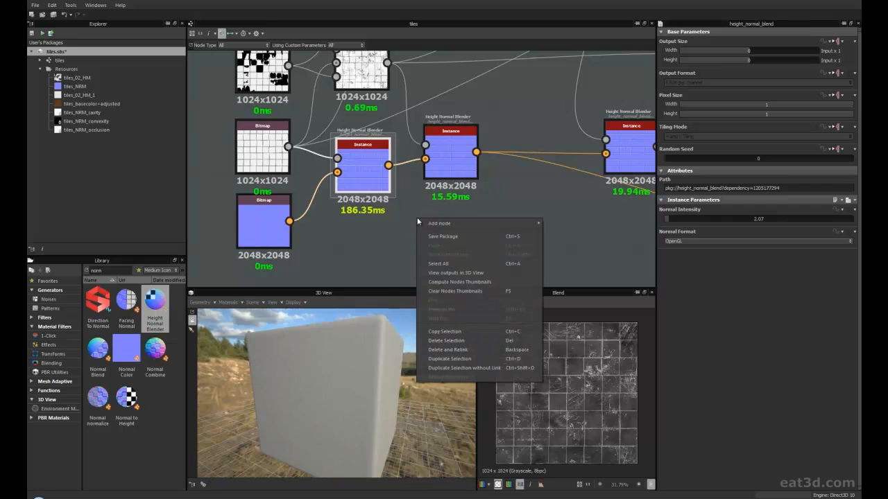
pyautogui.click(473, 273)
pyautogui.moveTo(309, 394); pyautogui.dragTo(277, 363)
pyautogui.scroll(-3, 279, 343)
# Hide the grid in the 3D view and frame the tiled front face of the cube.
pyautogui.click(305, 303)
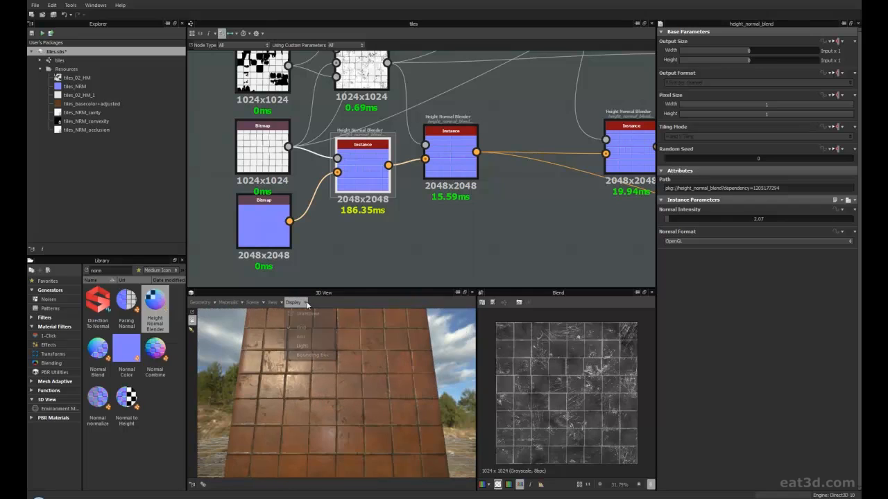
pyautogui.click(302, 329)
pyautogui.scroll(-3, 321, 384)
pyautogui.moveTo(320, 384); pyautogui.dragTo(321, 380)
pyautogui.scroll(4, 319, 388)
# Set the scene background image's Visible In Viewport option to False and inspect the tiles' lighting from several angles.
pyautogui.click(253, 302)
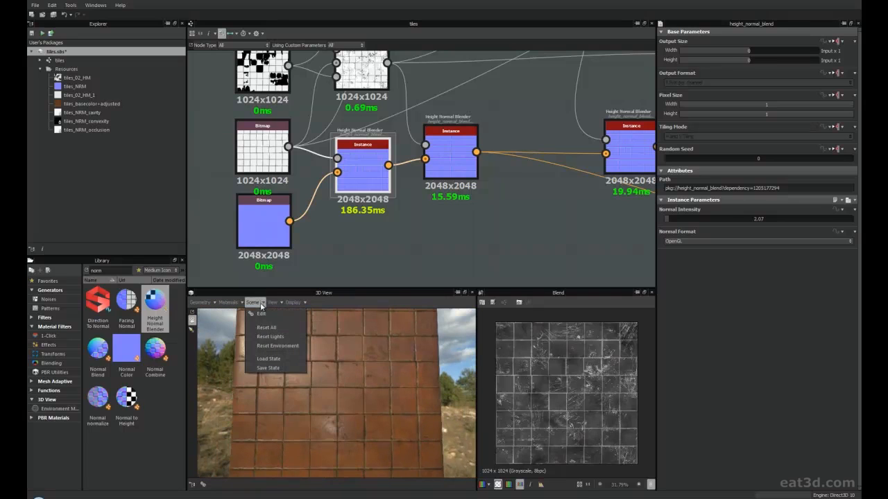
pyautogui.click(261, 315)
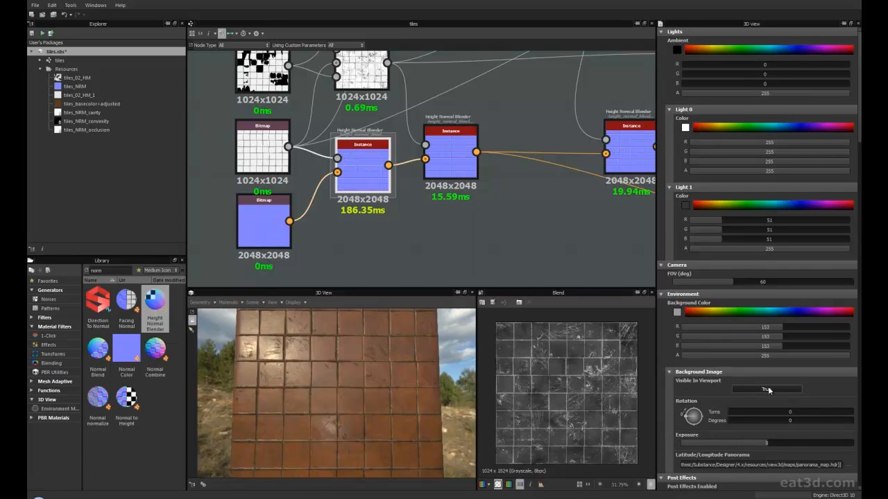
pyautogui.click(772, 392)
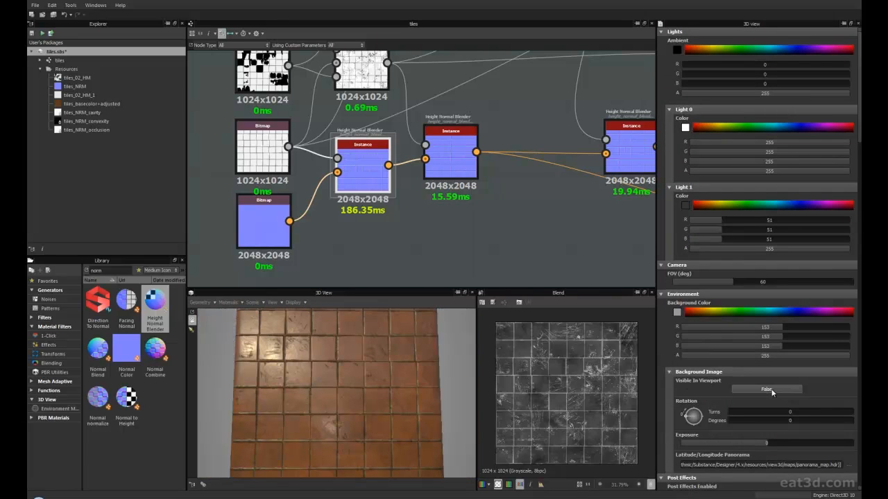
pyautogui.moveTo(349, 407)
pyautogui.mouseDown()
pyautogui.moveTo(367, 422)
pyautogui.moveTo(345, 389)
pyautogui.moveTo(362, 380)
pyautogui.moveTo(357, 398)
pyautogui.mouseUp()
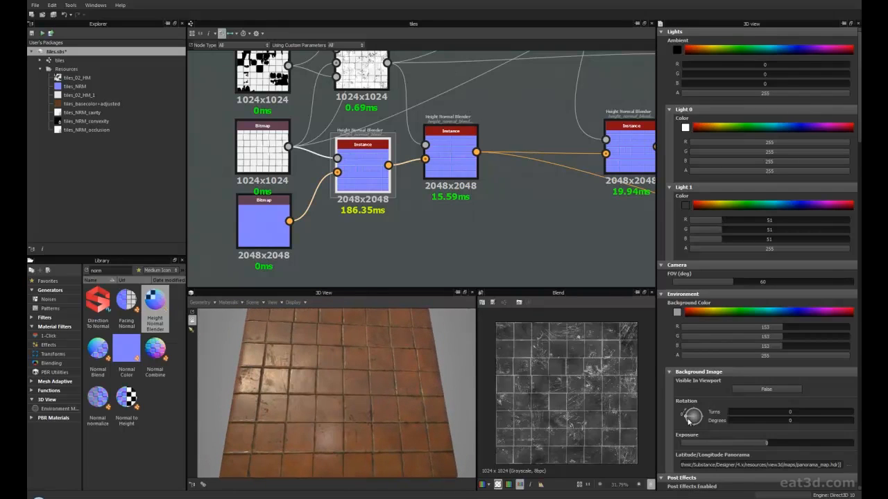
pyautogui.moveTo(365, 396)
pyautogui.mouseDown()
pyautogui.moveTo(376, 408)
pyautogui.moveTo(360, 405)
pyautogui.mouseUp()
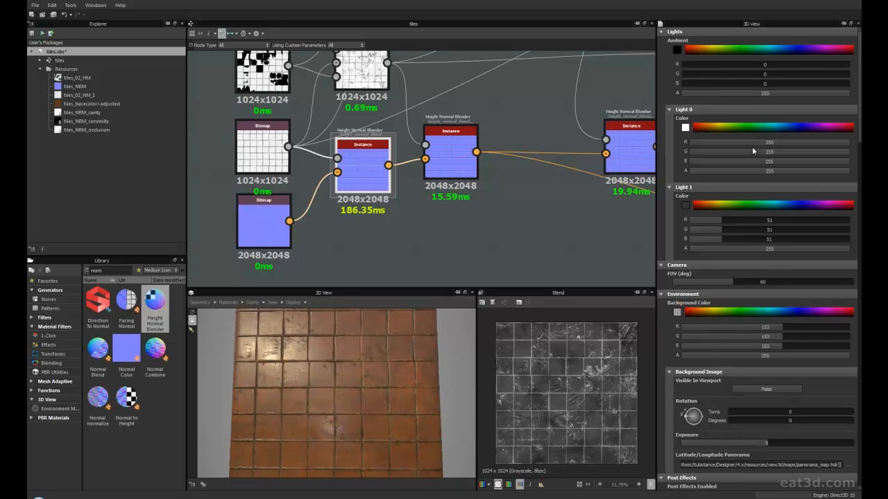
pyautogui.moveTo(319, 387)
pyautogui.mouseDown()
pyautogui.moveTo(340, 392)
pyautogui.moveTo(324, 387)
pyautogui.mouseUp()
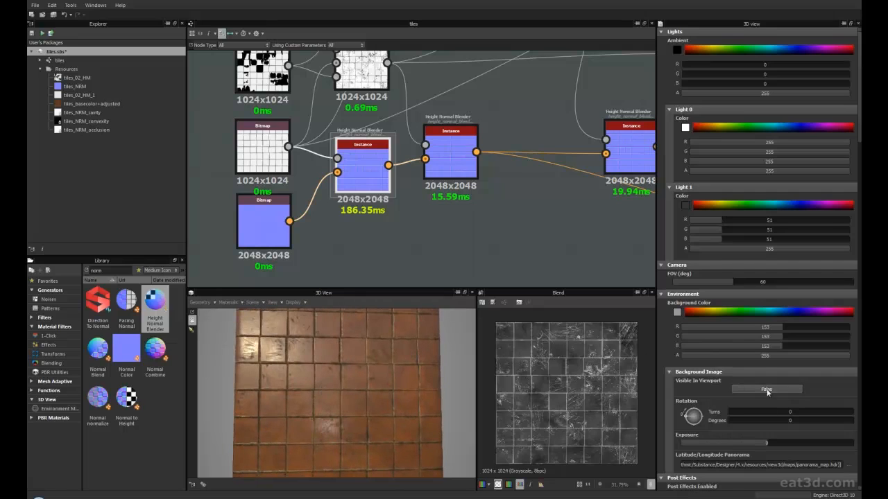
pyautogui.moveTo(321, 405)
pyautogui.mouseDown()
pyautogui.moveTo(316, 378)
pyautogui.moveTo(327, 400)
pyautogui.mouseUp()
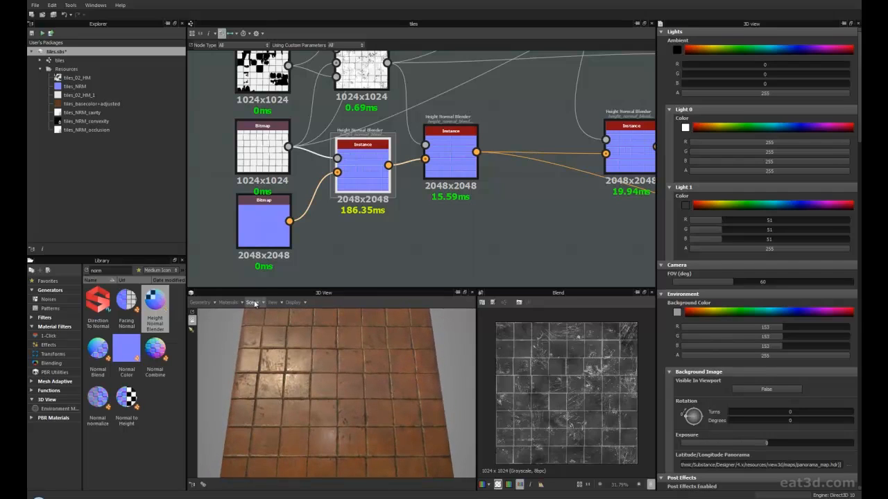
# Open the Default material's settings for editing.
pyautogui.click(230, 302)
pyautogui.moveTo(241, 316)
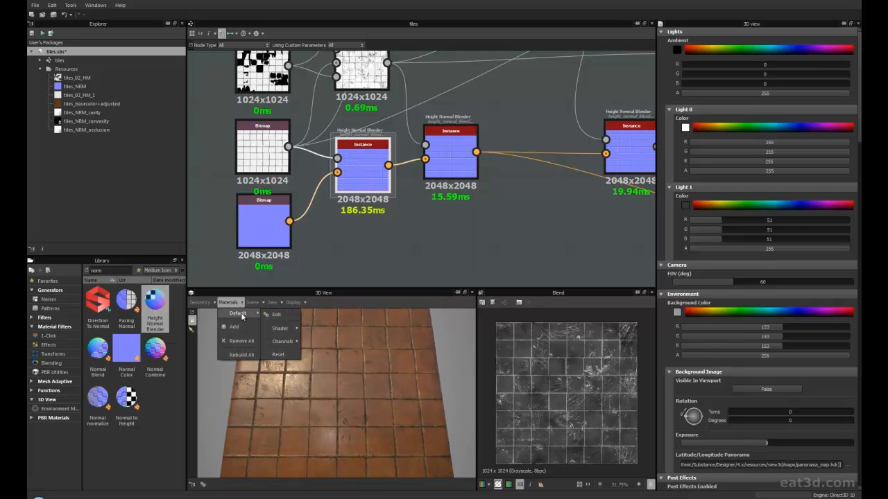
pyautogui.moveTo(283, 330)
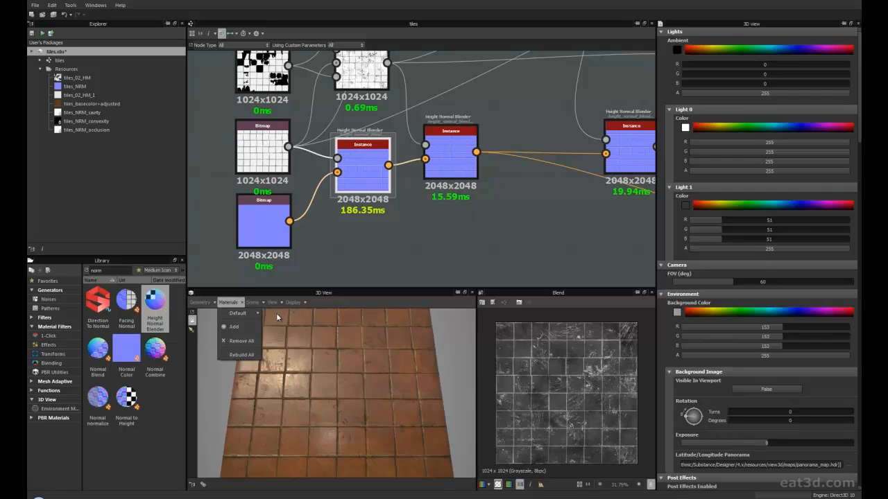
pyautogui.click(277, 315)
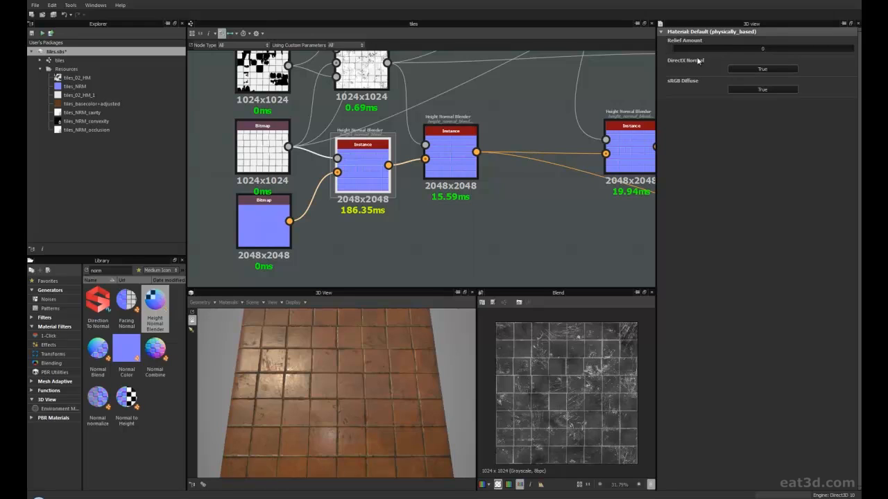
# Set the Default material's DirectX Normal option to False and inspect the tiles' normal shading under changing light in the 3D view.
pyautogui.click(755, 72)
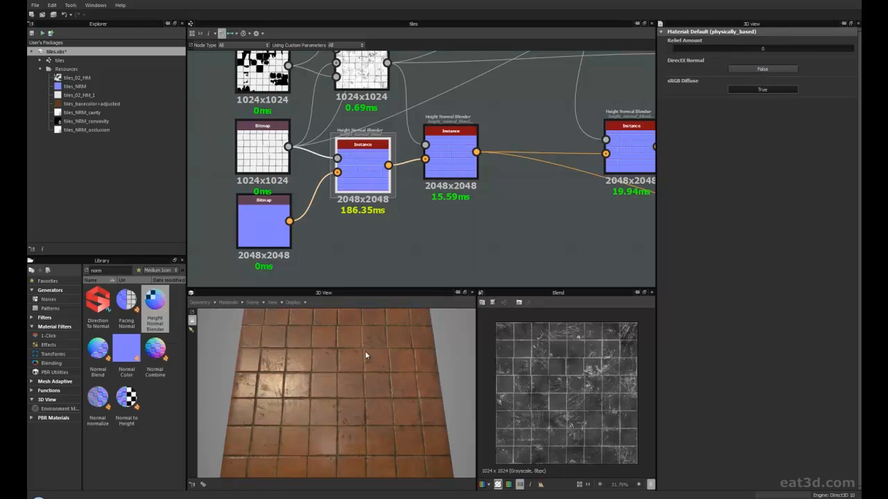
pyautogui.click(764, 70)
pyautogui.click(763, 70)
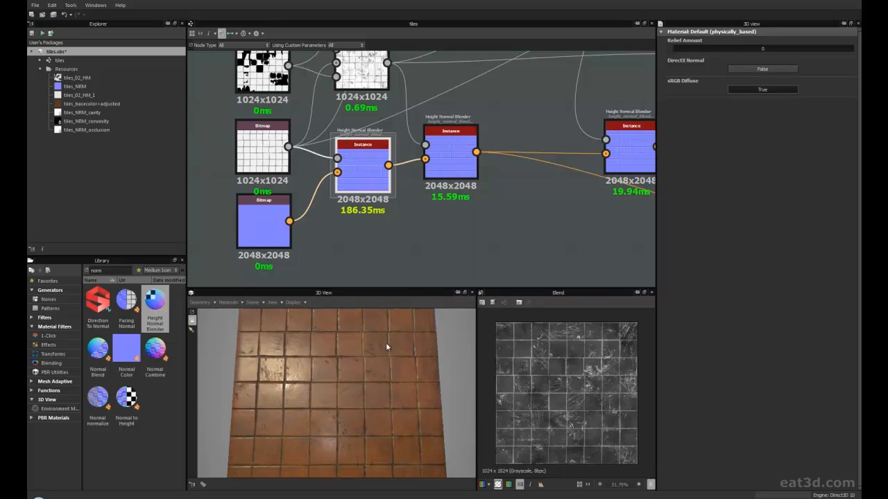
pyautogui.moveTo(351, 370)
pyautogui.mouseDown()
pyautogui.moveTo(364, 381)
pyautogui.moveTo(394, 372)
pyautogui.moveTo(326, 375)
pyautogui.moveTo(344, 358)
pyautogui.moveTo(349, 371)
pyautogui.moveTo(351, 346)
pyautogui.moveTo(359, 395)
pyautogui.moveTo(339, 378)
pyautogui.mouseUp()
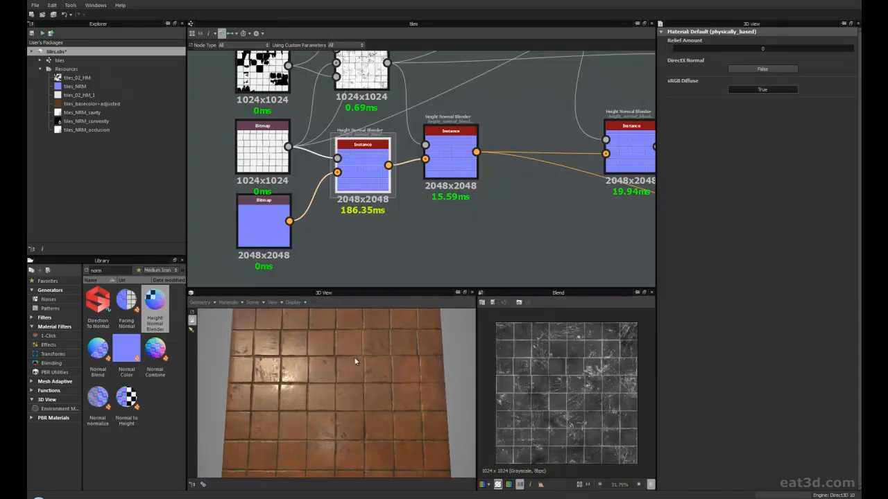
pyautogui.moveTo(385, 348); pyautogui.dragTo(352, 367)
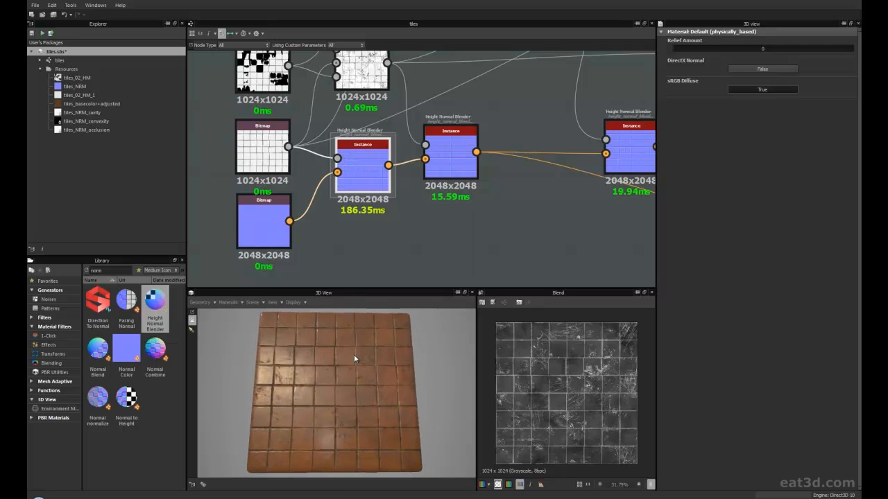
pyautogui.moveTo(427, 238); pyautogui.dragTo(390, 251, button='middle')
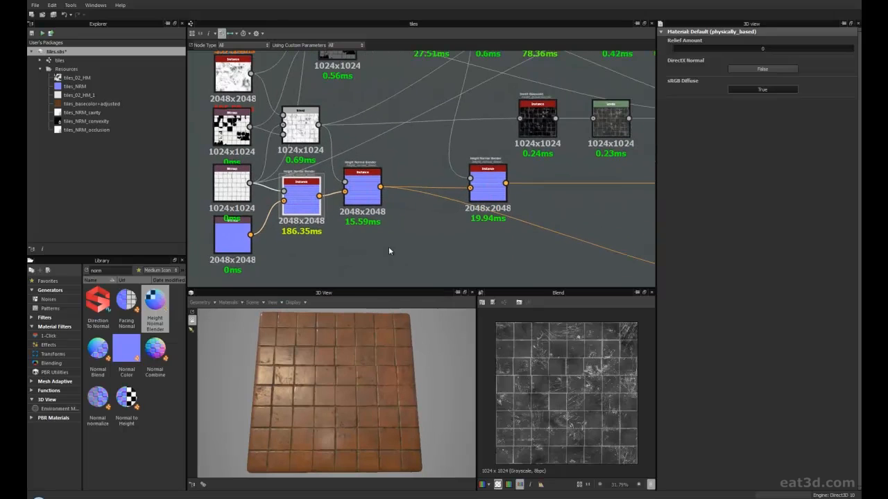
pyautogui.moveTo(317, 371); pyautogui.dragTo(321, 375)
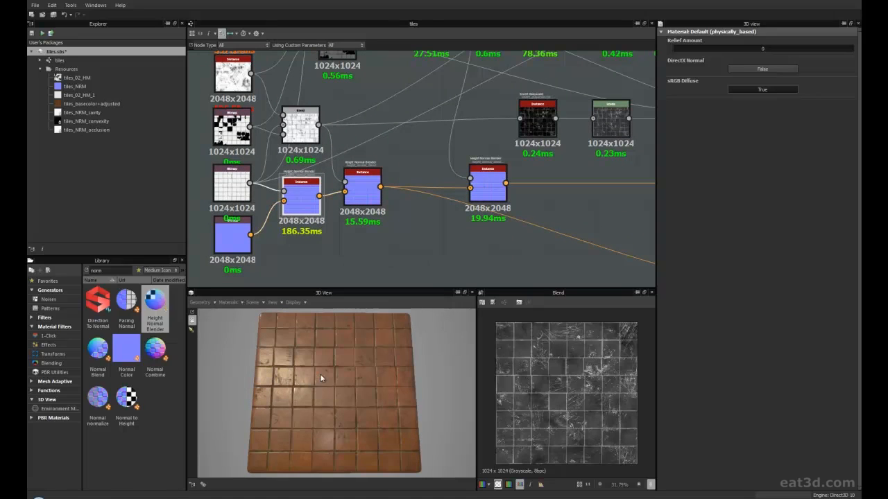
pyautogui.moveTo(322, 367)
pyautogui.mouseDown()
pyautogui.moveTo(335, 374)
pyautogui.moveTo(314, 365)
pyautogui.mouseUp()
# Display the tiles_02_HM_1 height bitmap and the tiles_NRM normal bitmap in the 2D view, fitting the normal map to the view.
pyautogui.moveTo(301, 238); pyautogui.dragTo(437, 247, button='middle')
pyautogui.scroll(4, 346, 250)
pyautogui.doubleClick(253, 97)
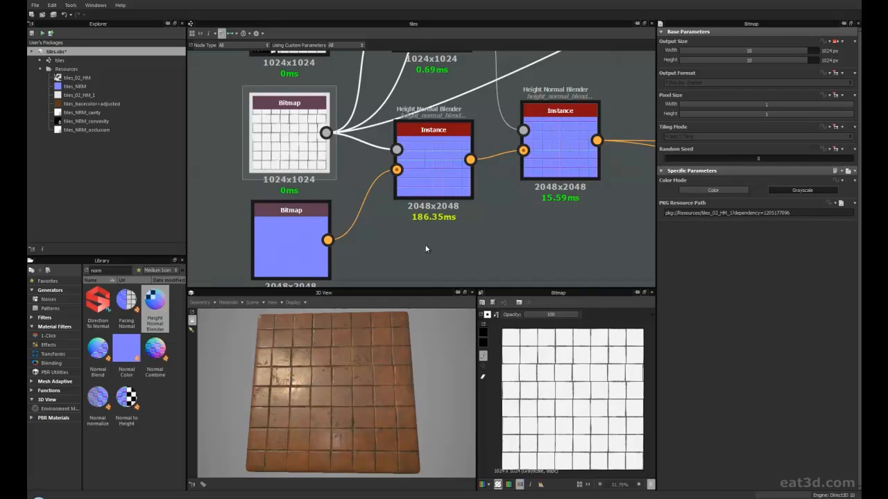
pyautogui.doubleClick(278, 234)
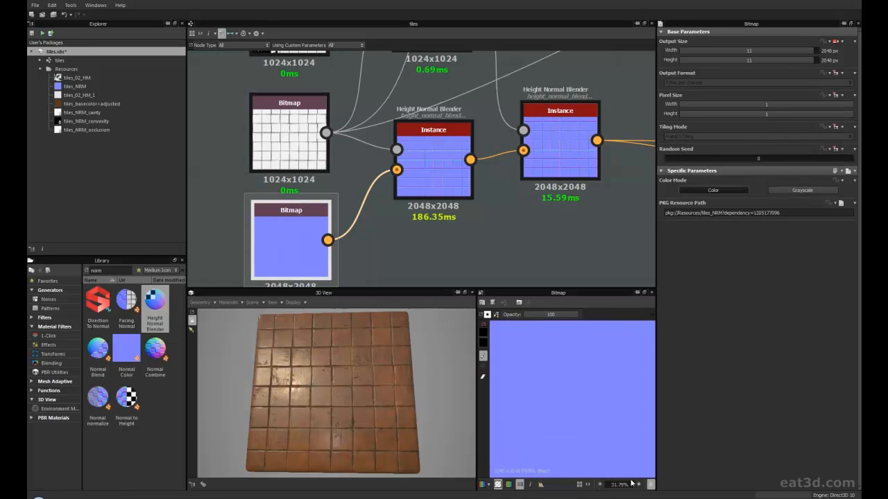
pyautogui.click(579, 485)
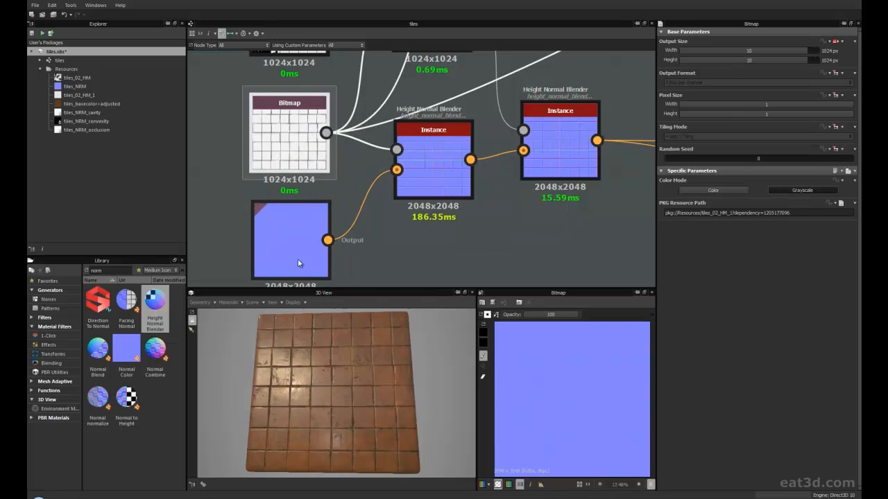
# Display the first Height Normal Blender's output and settings, and examine the grout edges in its normal map up close.
pyautogui.click(437, 161)
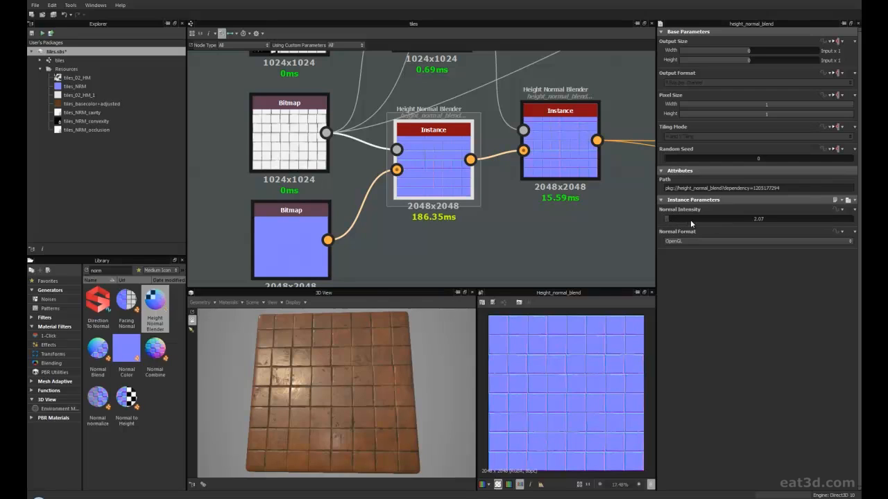
pyautogui.scroll(5, 559, 394)
pyautogui.scroll(2, 559, 391)
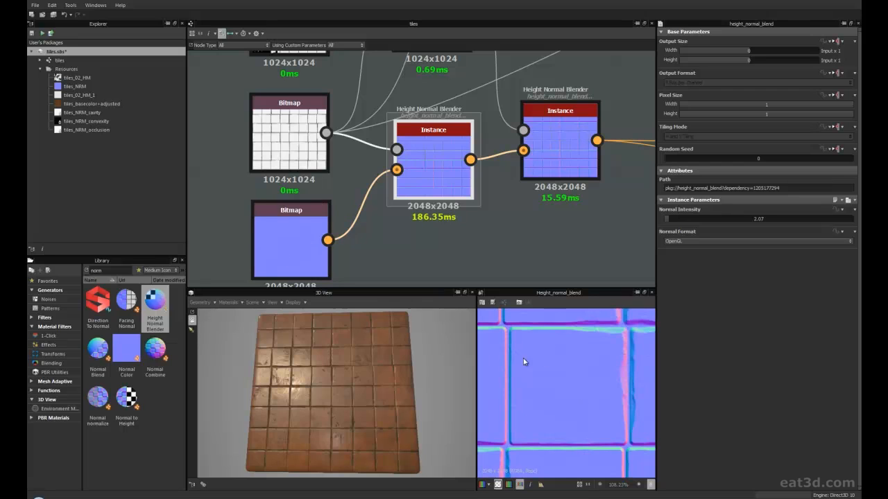
pyautogui.scroll(-6, 538, 427)
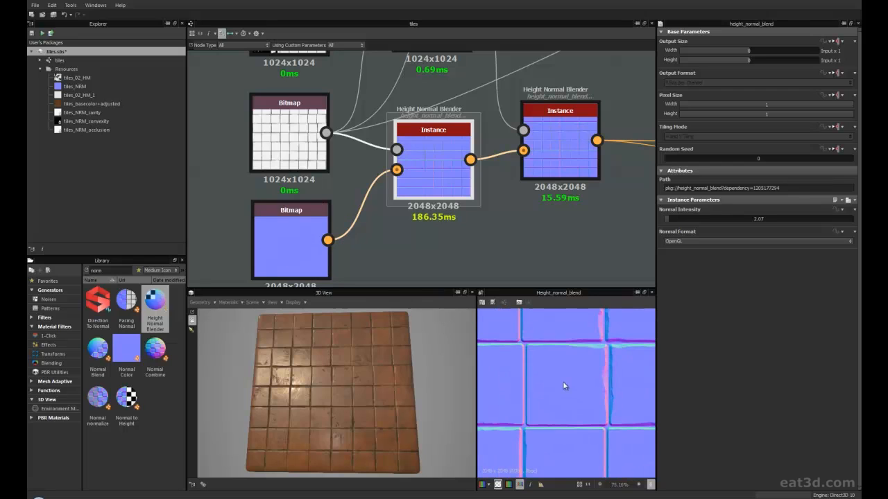
pyautogui.scroll(-2, 581, 343)
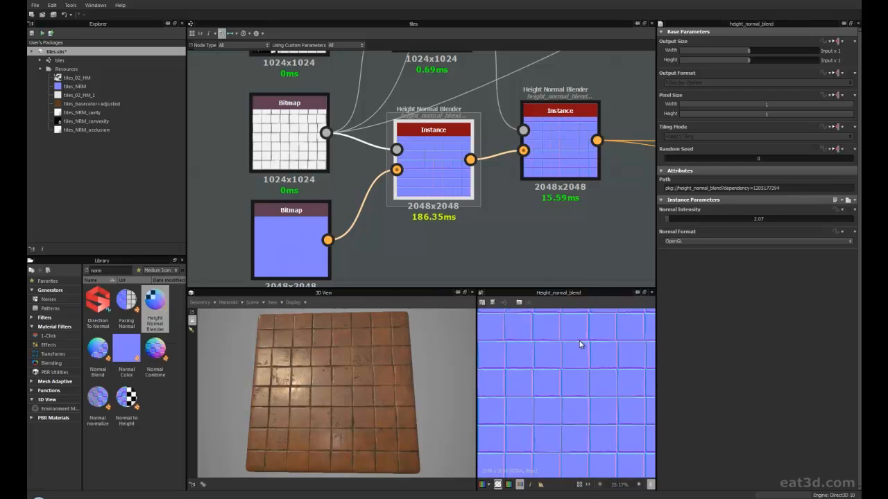
pyautogui.scroll(-2, 440, 217)
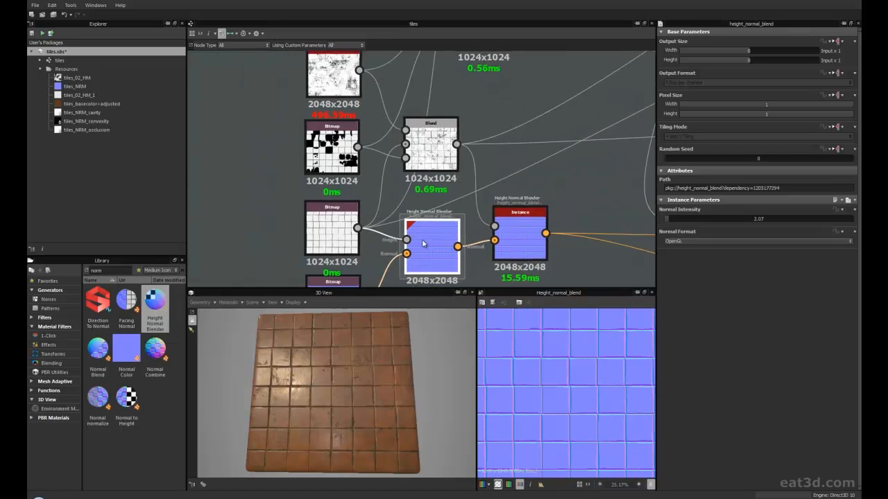
# Move the black-and-white tiles_02_HM bitmap node away from the Blend node and display its mask in the 2D view.
pyautogui.scroll(2, 434, 235)
pyautogui.scroll(2, 382, 236)
pyautogui.moveTo(384, 235); pyautogui.dragTo(385, 163, button='middle')
pyautogui.scroll(-2, 374, 241)
pyautogui.moveTo(310, 137); pyautogui.dragTo(277, 144)
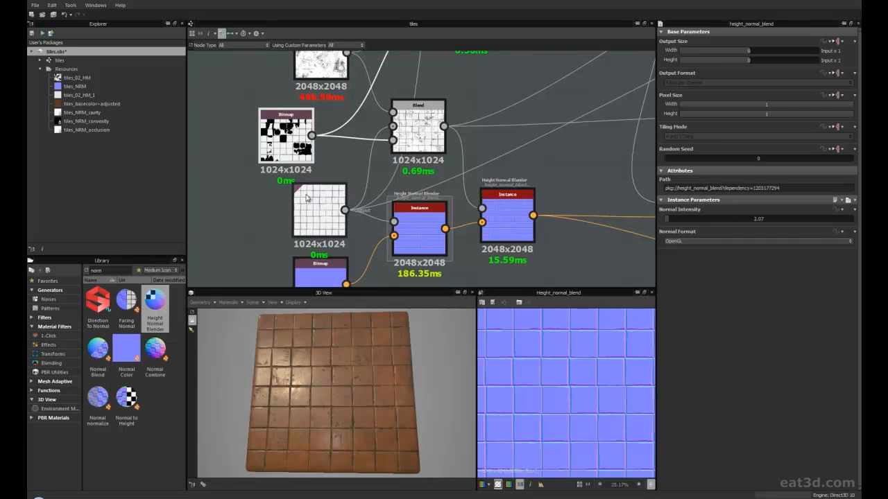
pyautogui.doubleClick(284, 139)
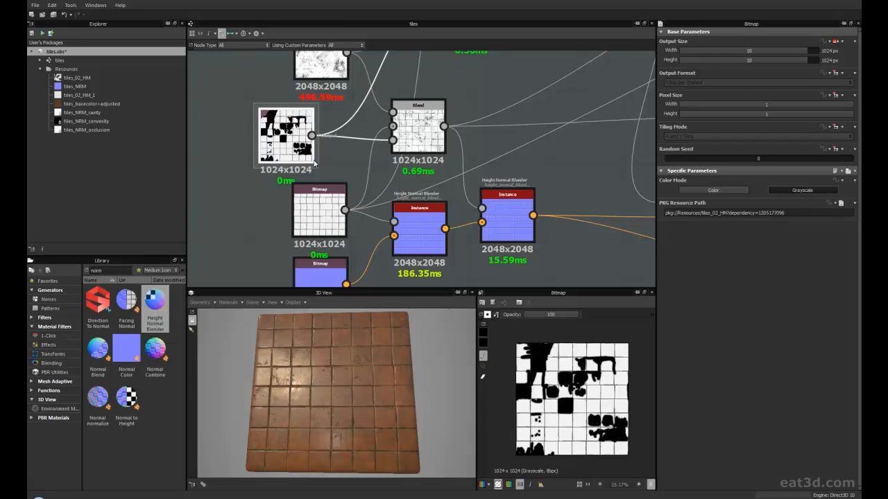
# Display the second Height Normal Blender's output and examine the fine surface detail on individual tiles in the 2D view.
pyautogui.moveTo(443, 180); pyautogui.dragTo(394, 157, button='middle')
pyautogui.click(472, 222)
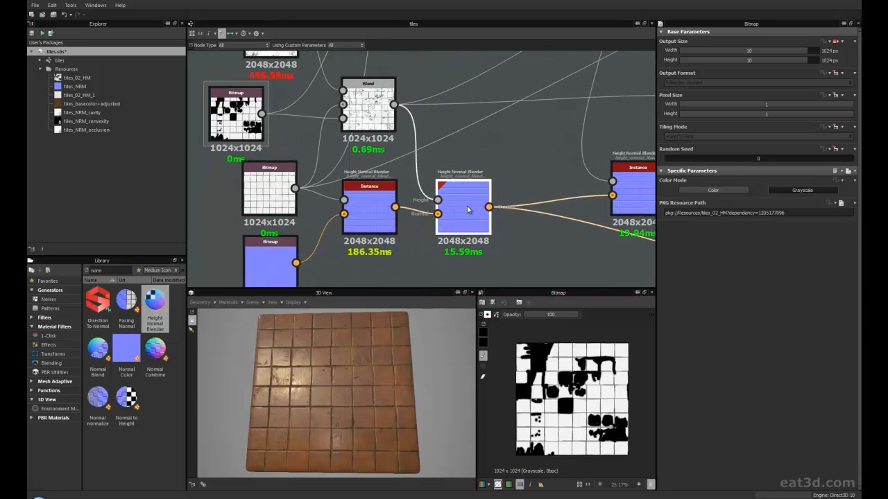
pyautogui.doubleClick(468, 209)
pyautogui.scroll(5, 567, 381)
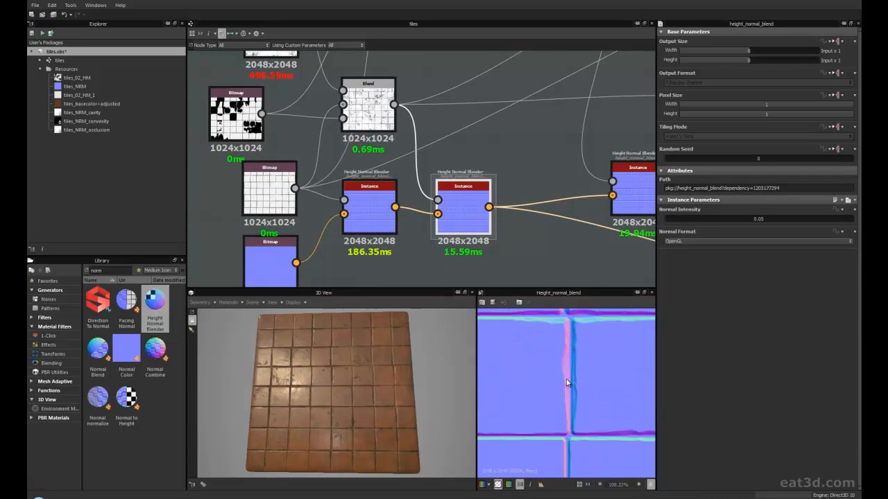
pyautogui.scroll(-4, 566, 380)
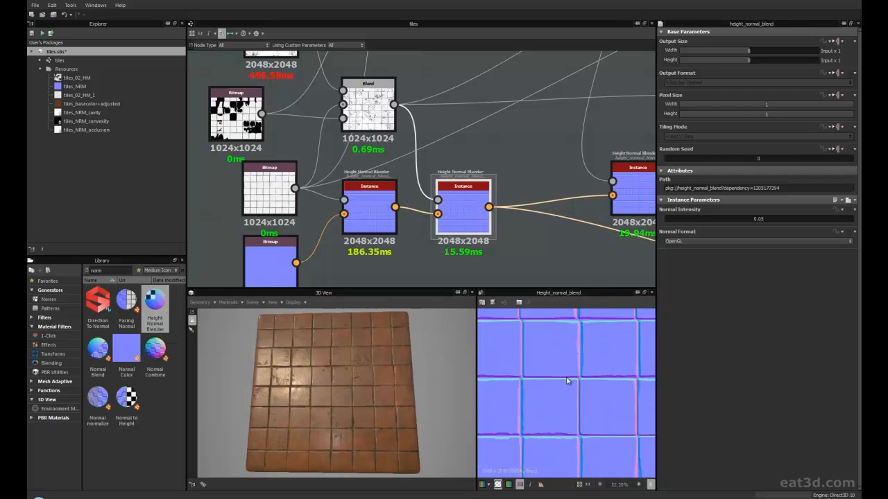
pyautogui.scroll(5, 552, 362)
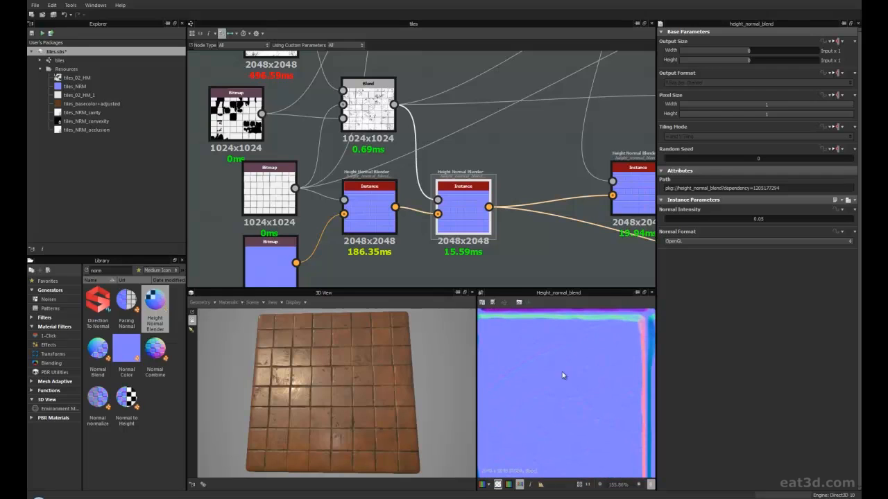
pyautogui.scroll(-6, 555, 354)
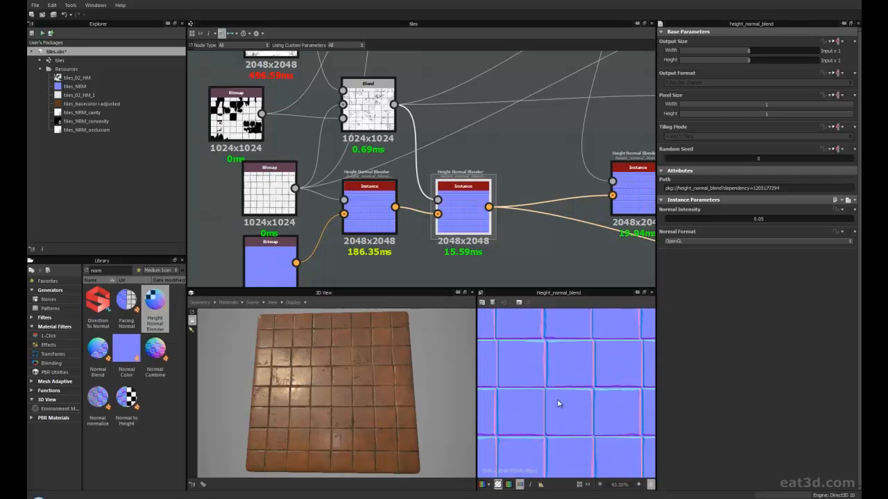
# Line up the tiles_02_HM bitmap node with the grunge_map_012 node, and display the grunge map in the 2D view.
pyautogui.moveTo(332, 172); pyautogui.dragTo(419, 247, button='middle')
pyautogui.moveTo(322, 187); pyautogui.dragTo(352, 177)
pyautogui.moveTo(355, 111); pyautogui.dragTo(349, 114)
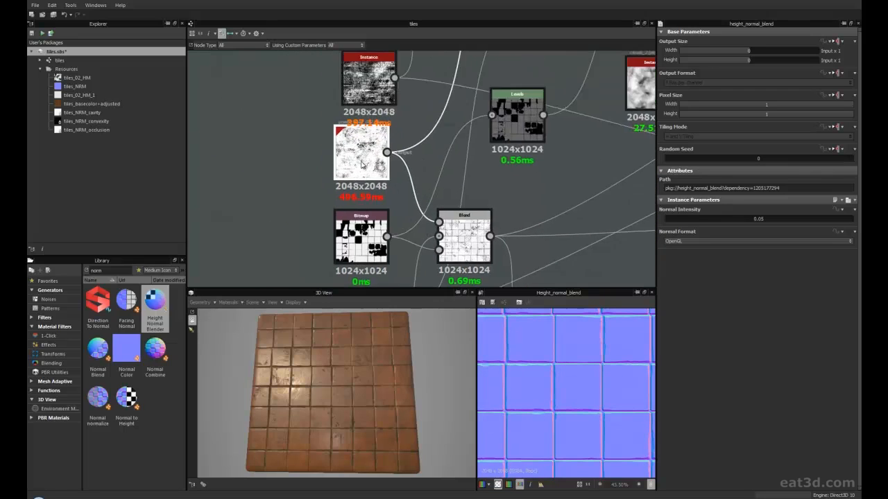
pyautogui.scroll(3, 349, 115)
pyautogui.moveTo(359, 154); pyautogui.dragTo(364, 167)
pyautogui.doubleClick(365, 168)
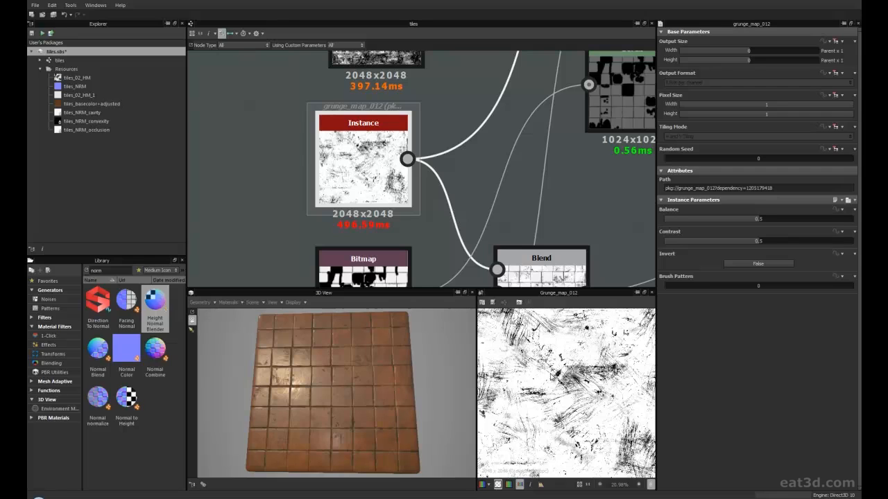
pyautogui.scroll(-1, 552, 374)
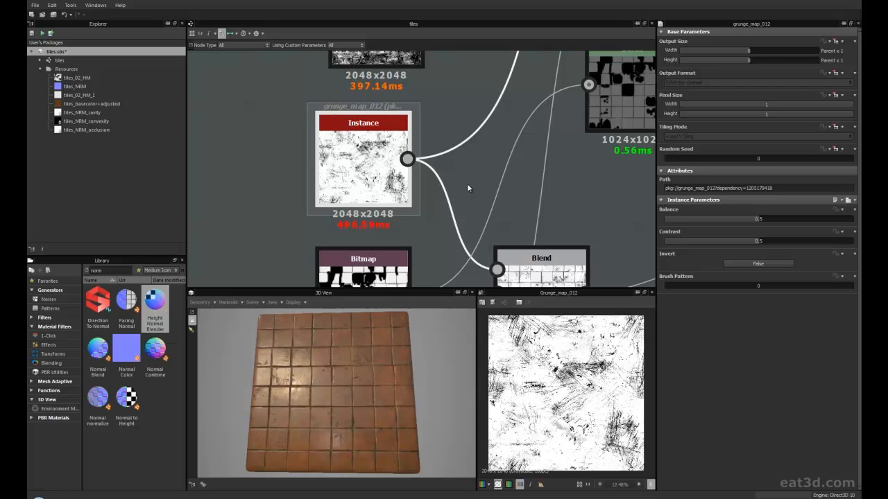
# Examine how the grunge map and bitmaps feed the Blend node's foreground, background and opacity inputs.
pyautogui.scroll(-2, 489, 212)
pyautogui.moveTo(489, 212); pyautogui.dragTo(434, 161, button='middle')
pyautogui.scroll(1, 449, 176)
pyautogui.moveTo(487, 225); pyautogui.dragTo(384, 138, button='middle')
pyautogui.moveTo(414, 188); pyautogui.dragTo(454, 234, button='middle')
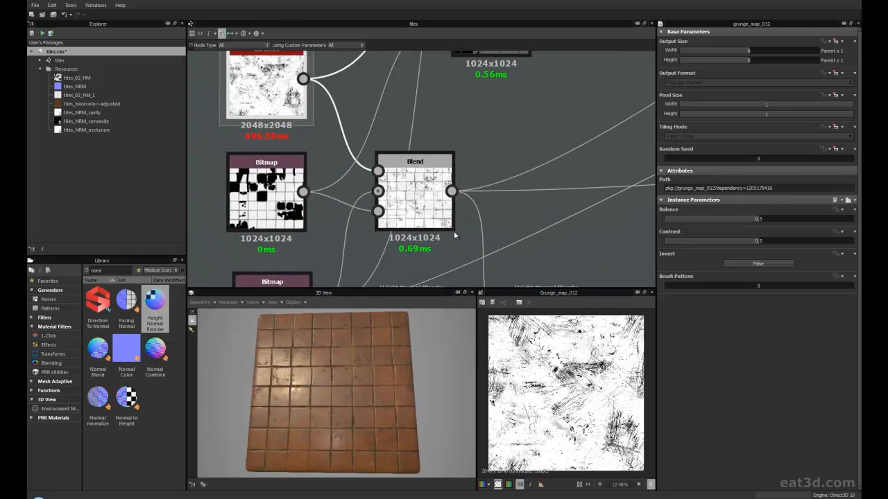
pyautogui.moveTo(375, 205); pyautogui.dragTo(399, 193, button='middle')
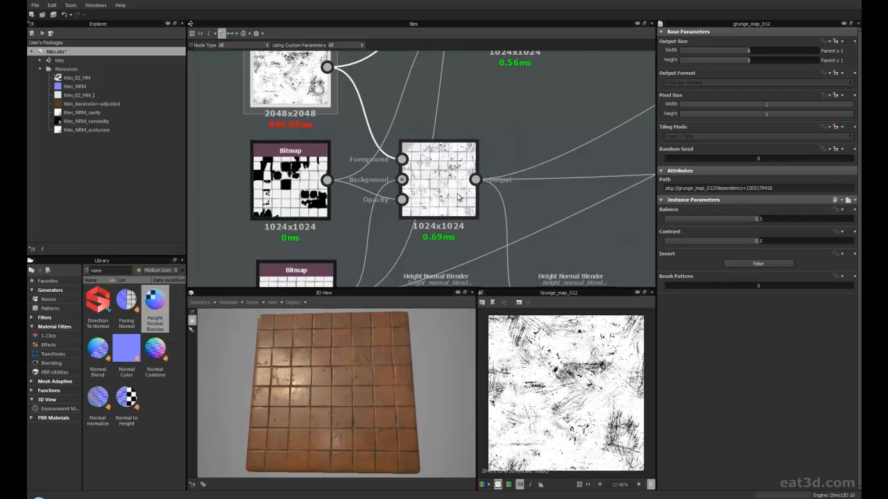
pyautogui.moveTo(378, 231); pyautogui.dragTo(387, 227, button='middle')
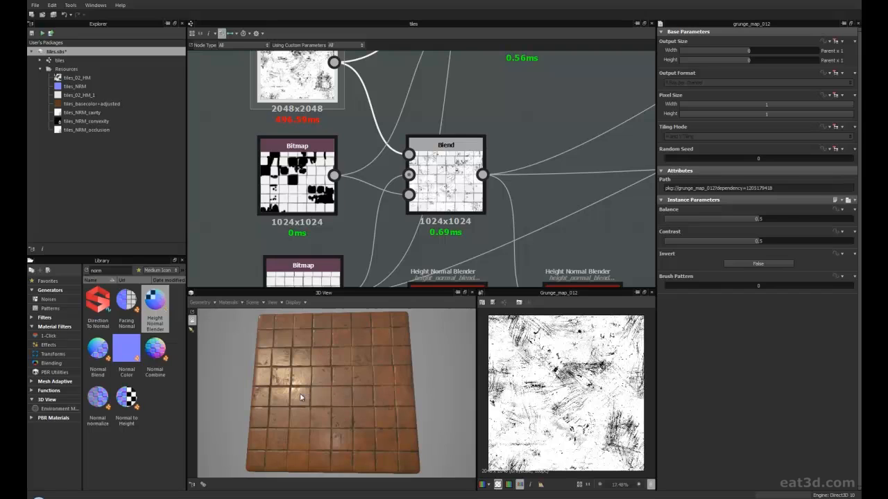
# Inspect the scratches and highlights on the tiles in the 3D view, both close up and from changing angles.
pyautogui.moveTo(354, 375); pyautogui.dragTo(340, 398)
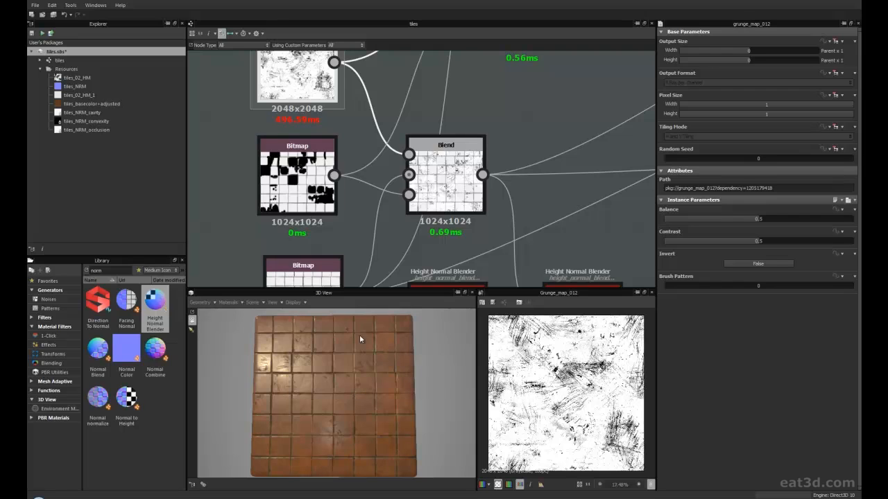
pyautogui.moveTo(358, 206); pyautogui.dragTo(359, 212, button='middle')
pyautogui.moveTo(339, 392); pyautogui.dragTo(294, 375)
pyautogui.scroll(6, 338, 375)
pyautogui.scroll(-4, 289, 378)
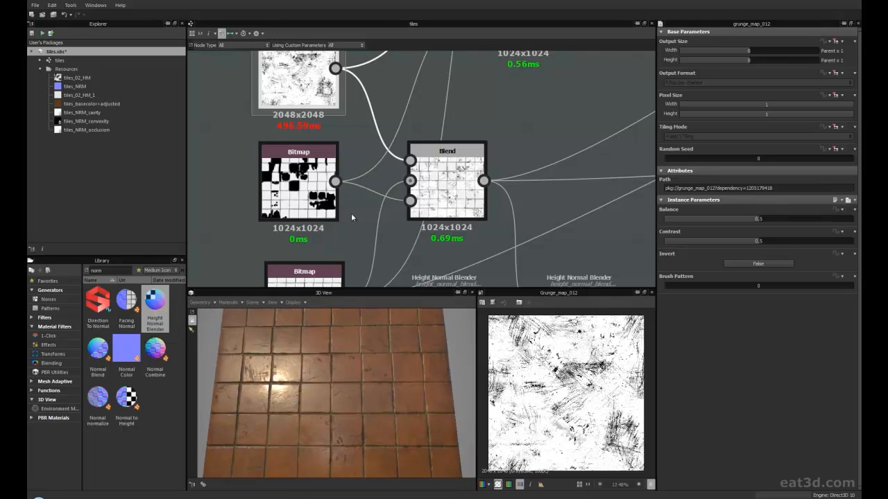
pyautogui.scroll(-3, 350, 217)
pyautogui.moveTo(332, 365)
pyautogui.mouseDown()
pyautogui.moveTo(343, 367)
pyautogui.moveTo(340, 375)
pyautogui.moveTo(336, 364)
pyautogui.mouseUp()
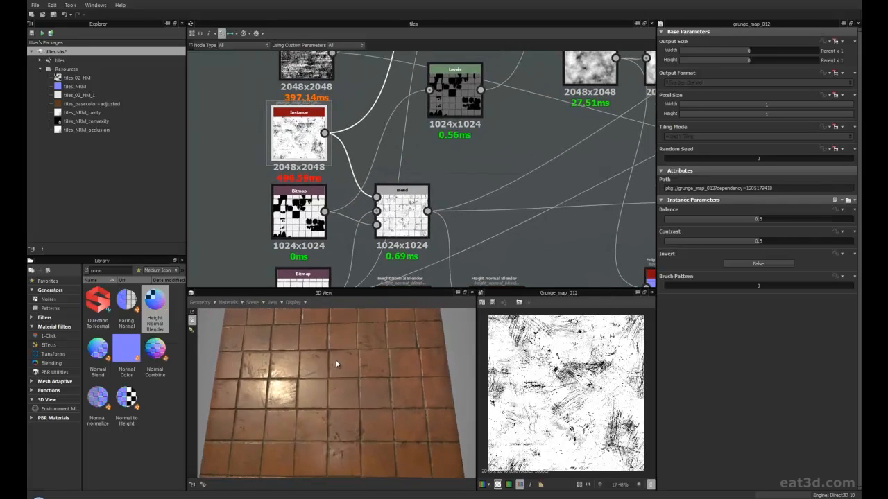
# Browse the library's Noises generators down to the grunge maps, including grunge map 012.
pyautogui.moveTo(347, 227); pyautogui.dragTo(333, 240, button='middle')
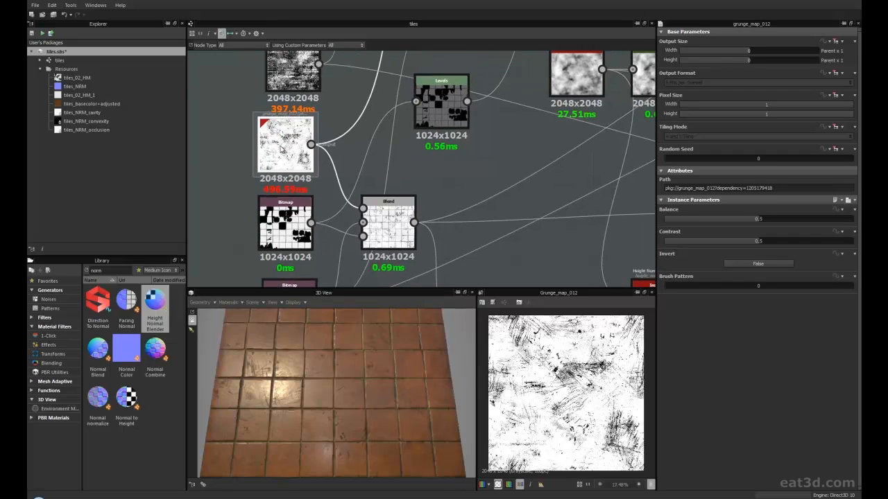
pyautogui.click(49, 300)
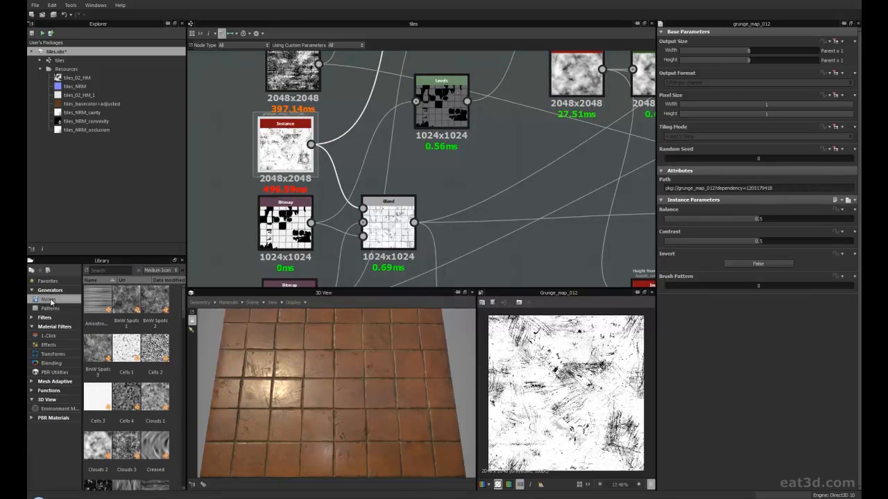
pyautogui.scroll(-5, 118, 412)
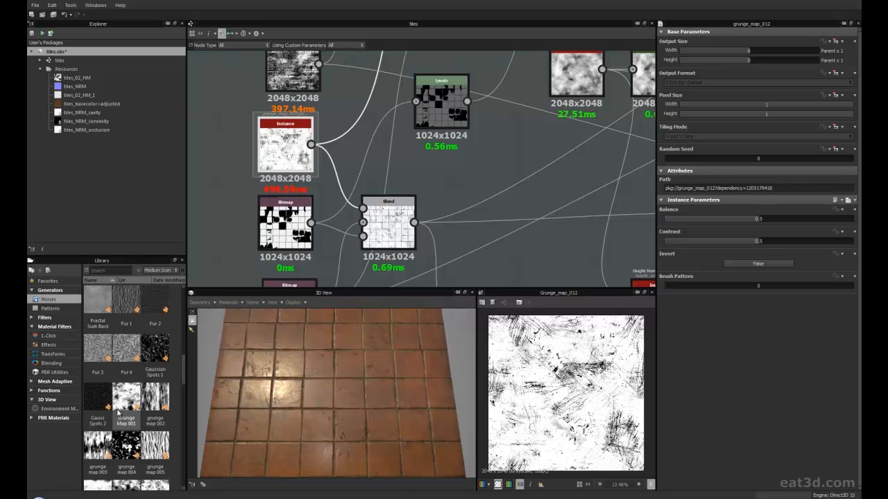
pyautogui.scroll(-3, 125, 409)
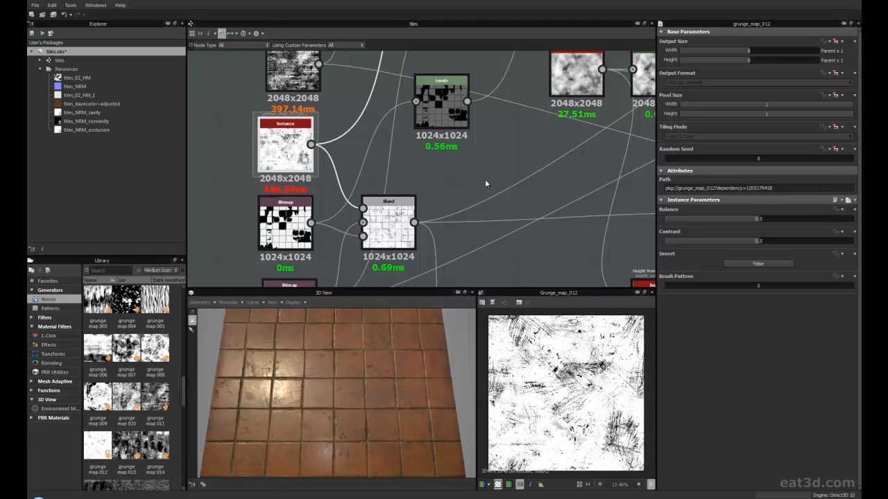
pyautogui.scroll(-1, 486, 184)
pyautogui.moveTo(480, 182); pyautogui.dragTo(443, 172, button='middle')
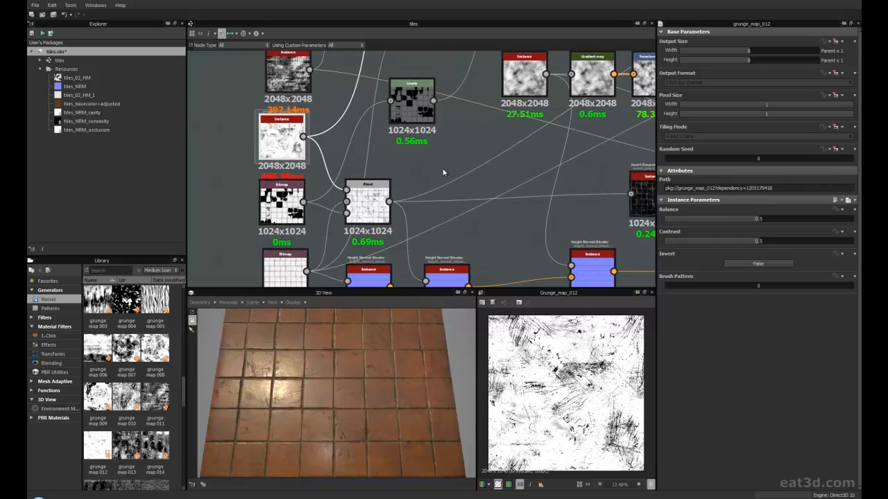
# Examine how the grunge map, the black-and-white mask bitmap and the Blend node lead into the Height Normal Blender nodes.
pyautogui.moveTo(439, 167); pyautogui.dragTo(425, 151, button='middle')
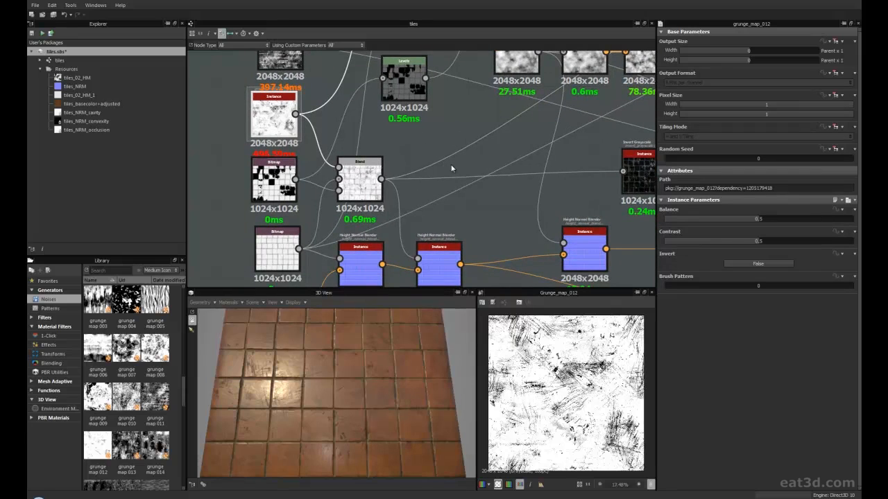
pyautogui.moveTo(429, 189); pyautogui.dragTo(427, 182, button='middle')
pyautogui.moveTo(333, 351)
pyautogui.mouseDown()
pyautogui.moveTo(342, 360)
pyautogui.moveTo(334, 331)
pyautogui.moveTo(331, 357)
pyautogui.mouseUp()
pyautogui.moveTo(377, 178); pyautogui.dragTo(373, 197, button='middle')
pyautogui.scroll(1, 373, 197)
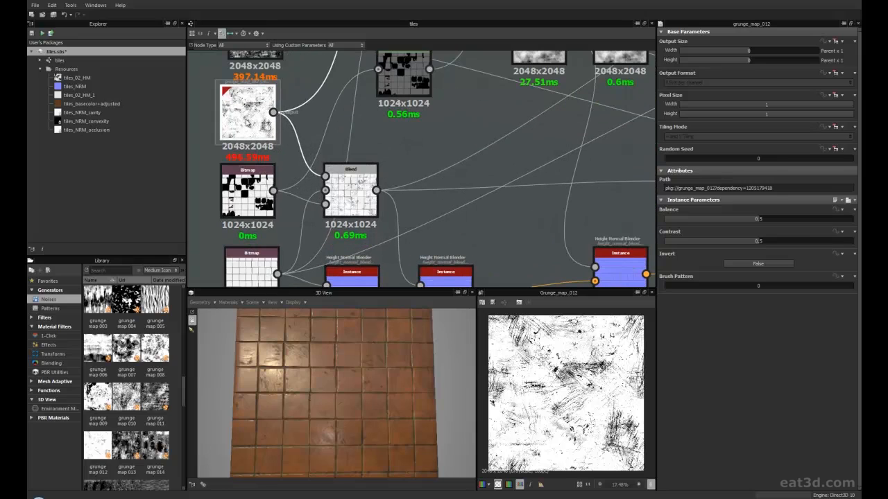
pyautogui.scroll(2, 263, 192)
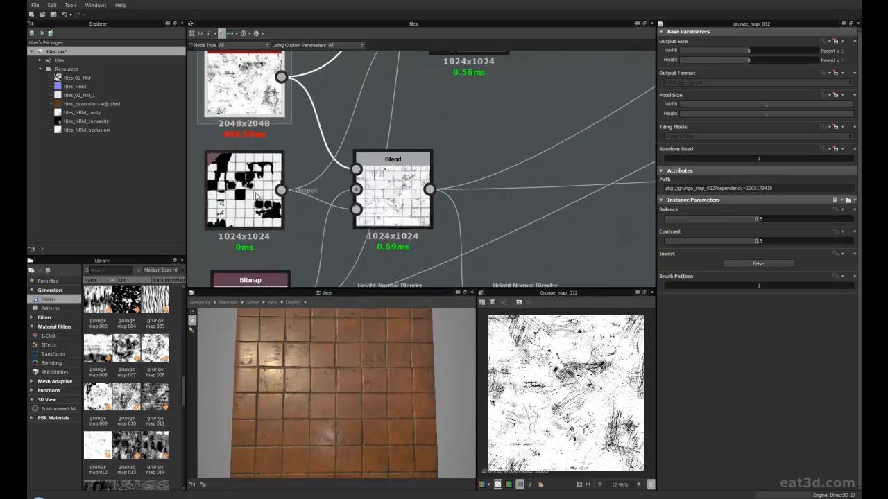
pyautogui.moveTo(426, 246); pyautogui.dragTo(393, 184, button='middle')
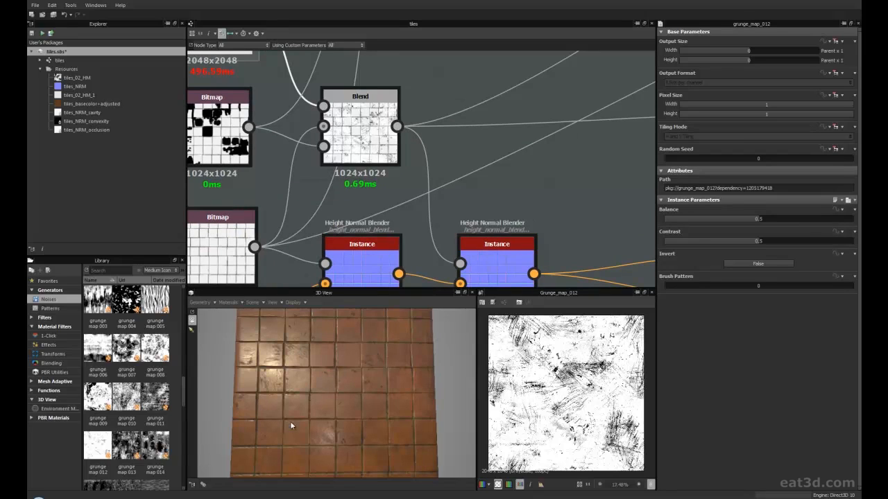
pyautogui.moveTo(303, 206); pyautogui.dragTo(355, 195, button='middle')
pyautogui.moveTo(264, 126); pyautogui.dragTo(274, 126)
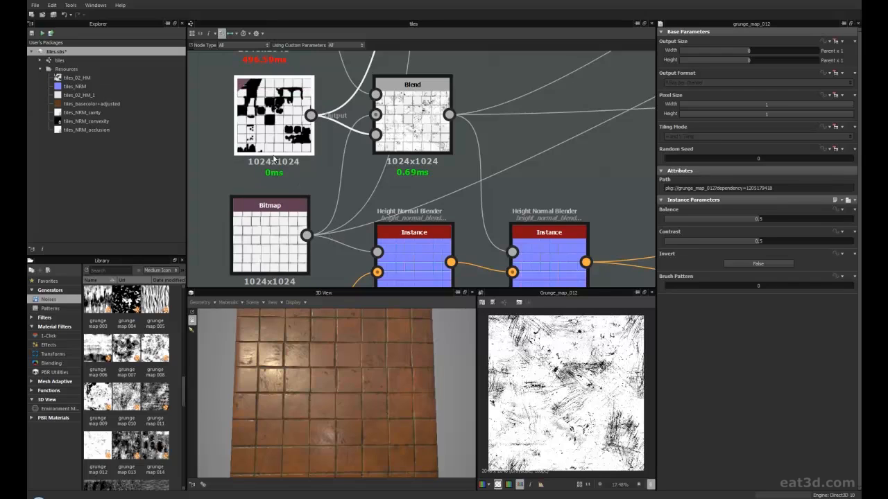
# Display the tiles_02_HM mask bitmap in the 2D view and bring up the paint brush settings.
pyautogui.moveTo(282, 141); pyautogui.dragTo(276, 134)
pyautogui.doubleClick(276, 134)
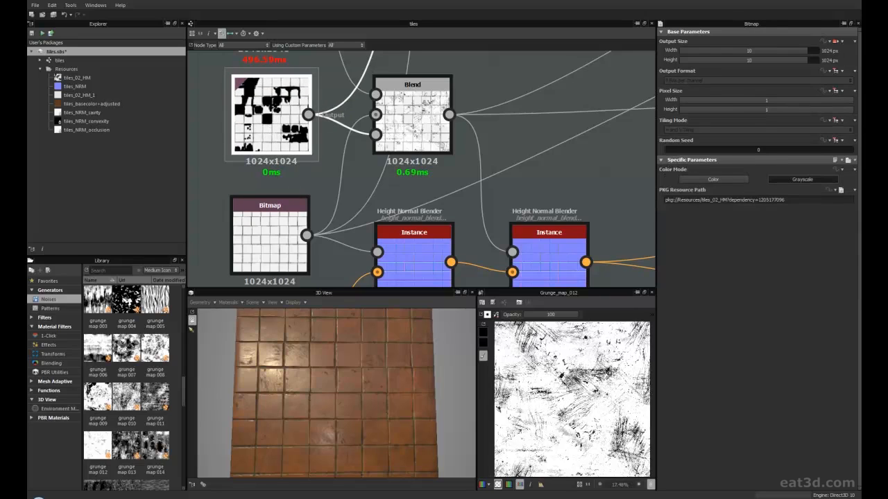
pyautogui.rightClick(483, 334)
pyautogui.click(509, 326)
pyautogui.rightClick(511, 328)
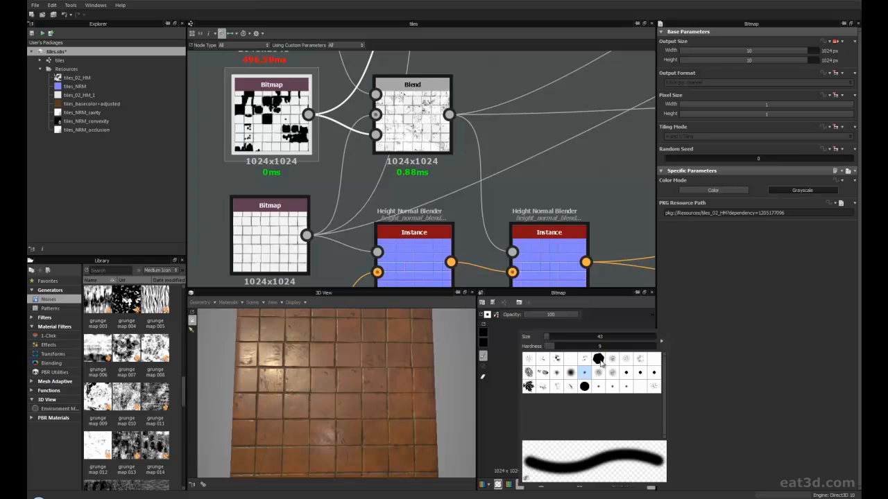
pyautogui.click(506, 360)
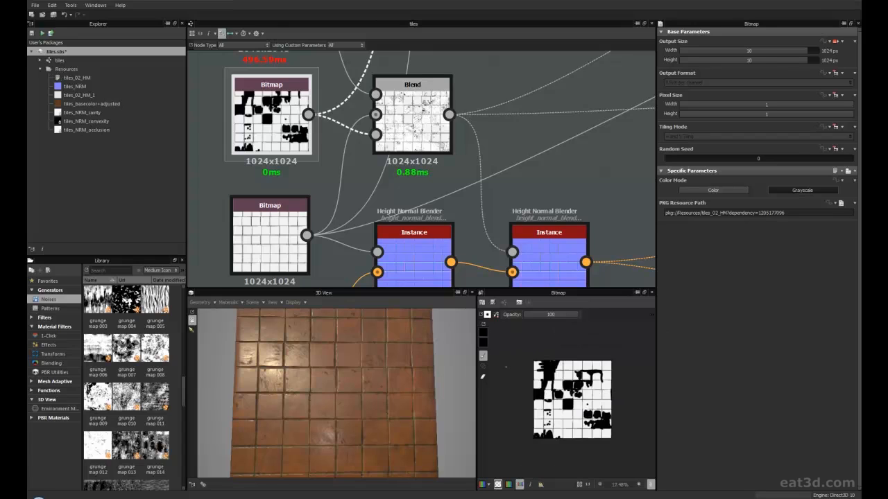
# Paint one tile in the top row of the mask bitmap black, undoing the stray strokes.
pyautogui.scroll(1, 602, 400)
pyautogui.scroll(3, 561, 392)
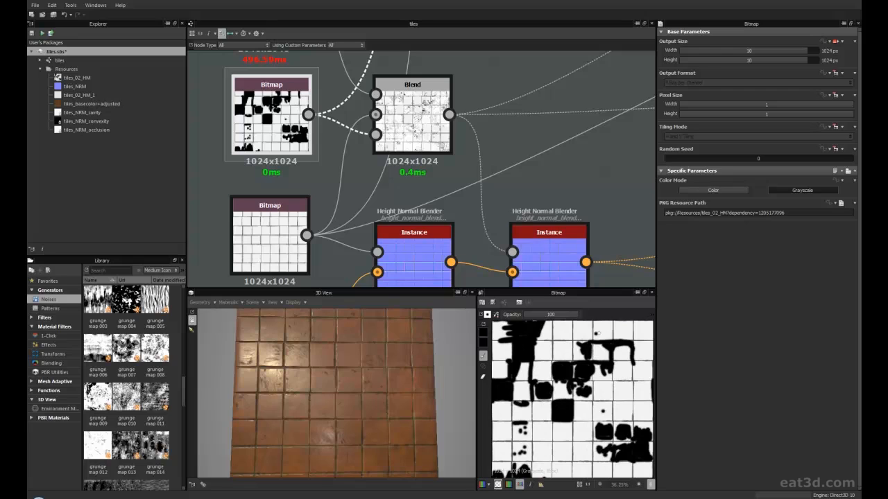
pyautogui.hotkey('ctrl', 'z')
pyautogui.hotkey('ctrl', 'z')
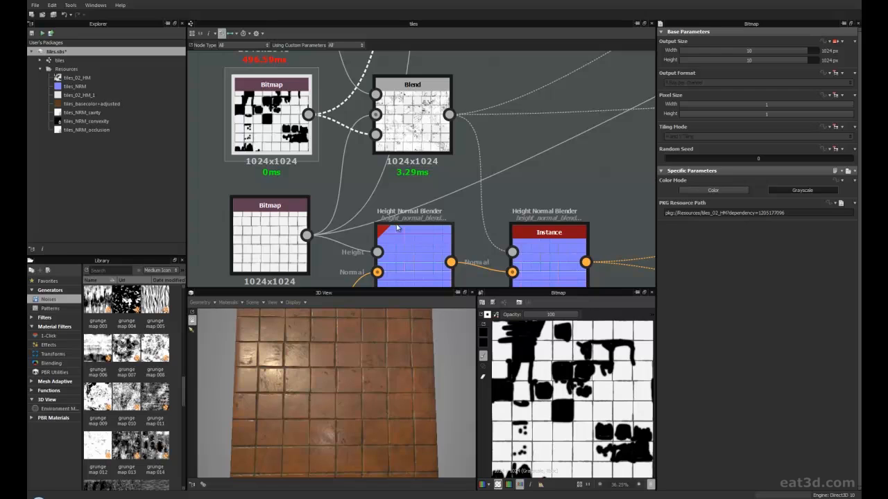
# Compare the grunge map, the painted mask bitmap and the Blend result by displaying each in the 2D view.
pyautogui.scroll(-2, 414, 186)
pyautogui.moveTo(400, 180)
pyautogui.mouseDown()
pyautogui.moveTo(408, 197)
pyautogui.moveTo(410, 179)
pyautogui.moveTo(403, 180)
pyautogui.mouseUp()
pyautogui.moveTo(394, 201); pyautogui.dragTo(411, 209, button='middle')
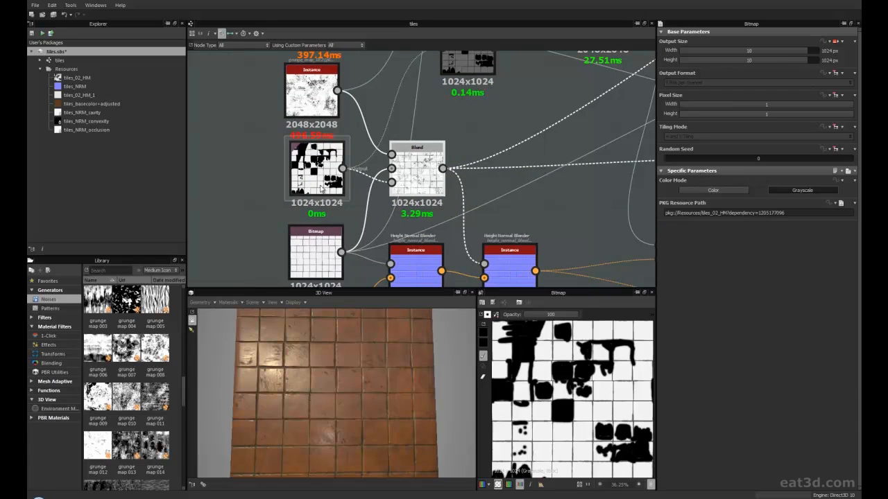
pyautogui.moveTo(316, 180)
pyautogui.mouseDown()
pyautogui.moveTo(296, 179)
pyautogui.moveTo(323, 179)
pyautogui.moveTo(315, 183)
pyautogui.mouseUp()
pyautogui.scroll(2, 341, 208)
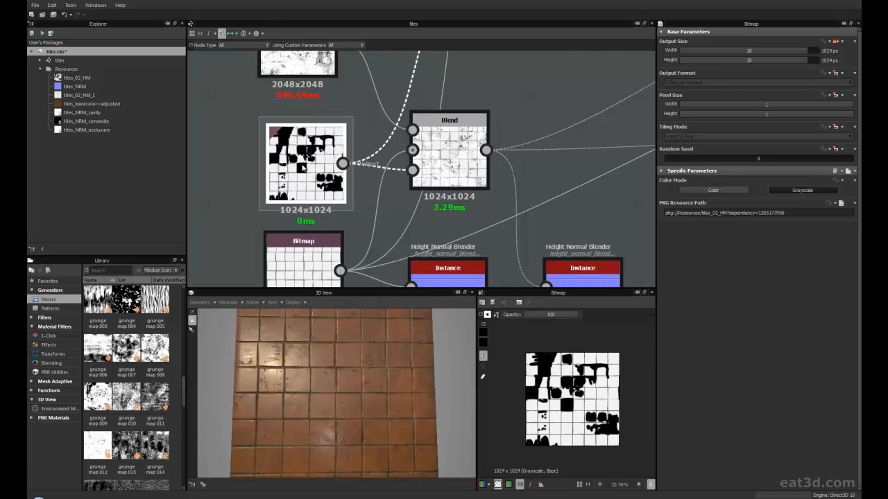
pyautogui.moveTo(303, 168); pyautogui.dragTo(294, 198, button='middle')
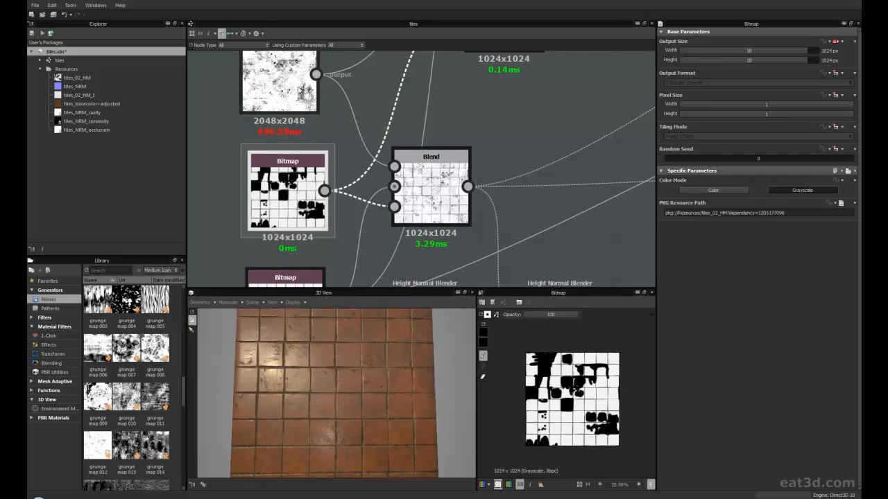
pyautogui.scroll(-2, 412, 177)
pyautogui.doubleClick(309, 104)
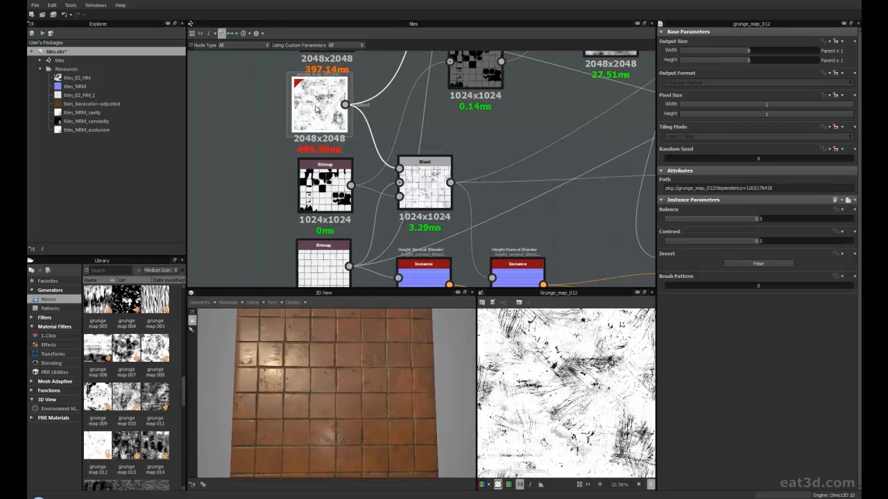
pyautogui.doubleClick(320, 190)
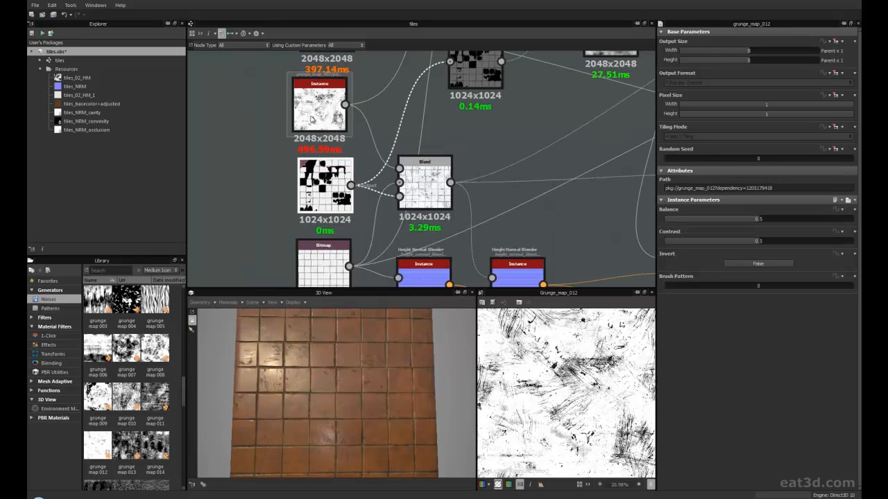
pyautogui.scroll(2, 572, 400)
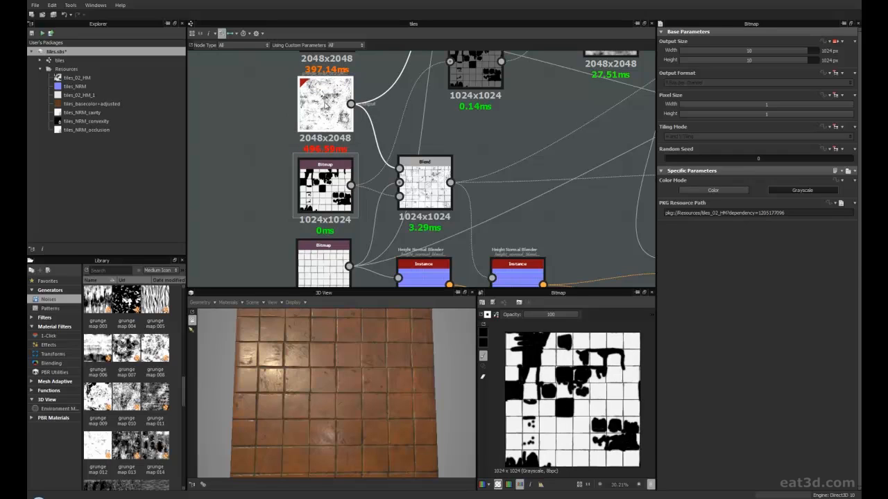
pyautogui.doubleClick(325, 102)
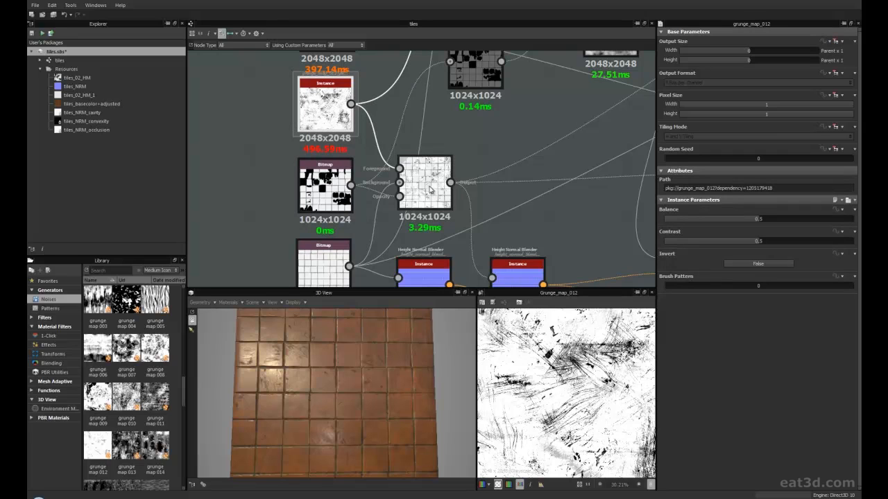
pyautogui.doubleClick(429, 185)
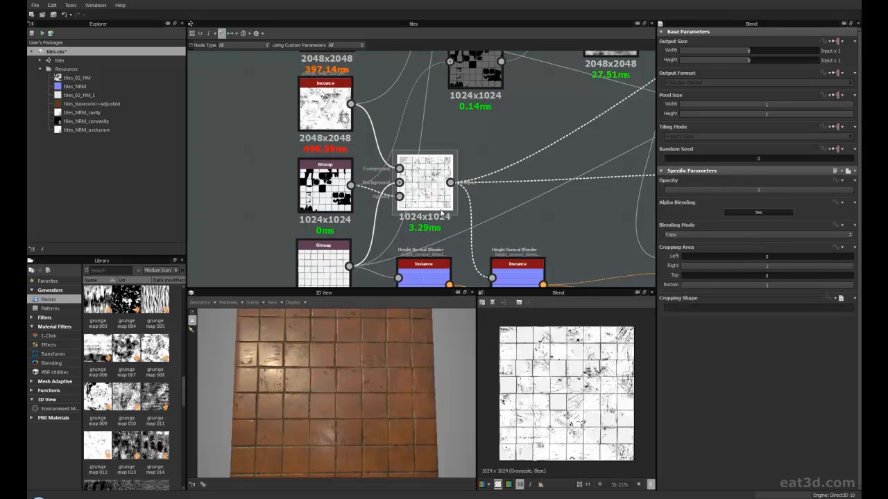
# Look up the Blend node in the graph's list of available nodes without adding one.
pyautogui.rightClick(514, 130)
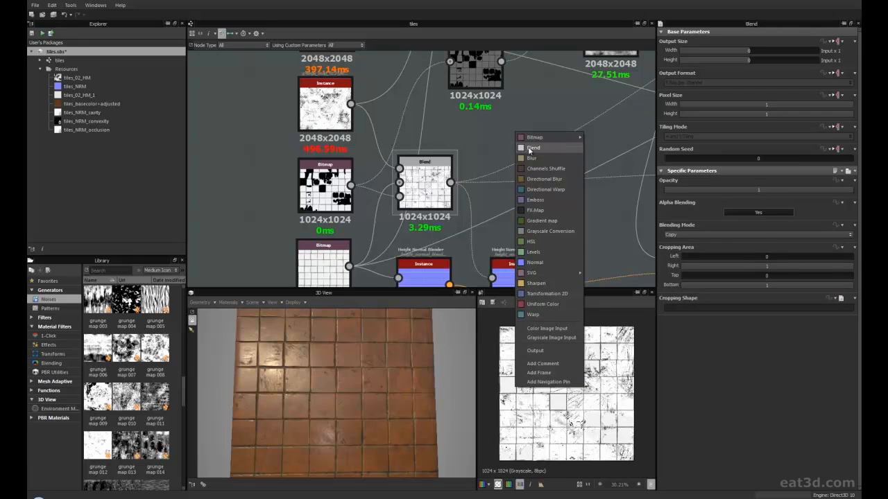
pyautogui.click(486, 135)
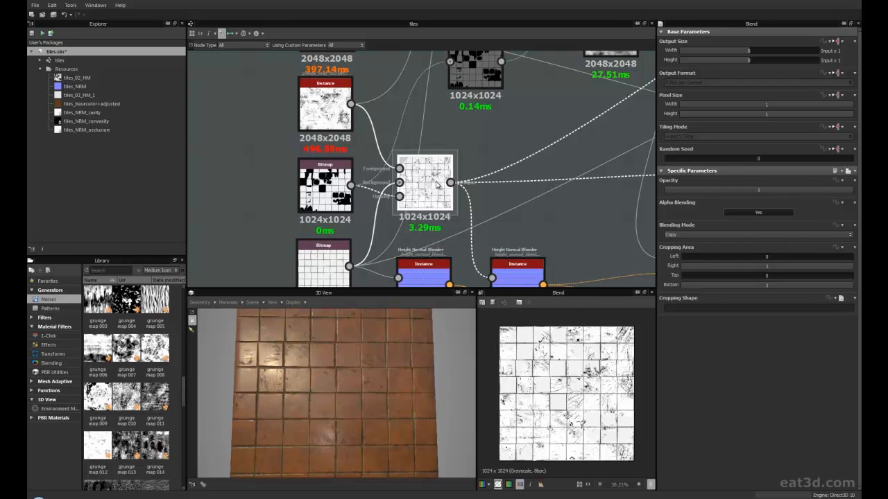
pyautogui.moveTo(487, 130); pyautogui.dragTo(481, 122, button='middle')
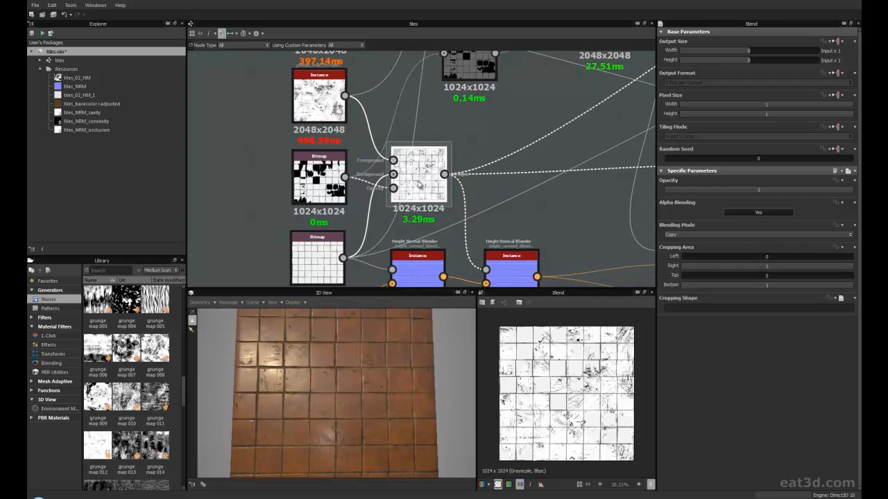
# Move the mask bitmap node further away from the Blend node and line up the grunge map and tile bitmap nodes.
pyautogui.moveTo(320, 173); pyautogui.dragTo(258, 170)
pyautogui.moveTo(319, 104)
pyautogui.mouseDown()
pyautogui.moveTo(320, 116)
pyautogui.moveTo(320, 107)
pyautogui.mouseUp()
pyautogui.click(313, 265)
pyautogui.moveTo(313, 265); pyautogui.dragTo(315, 263)
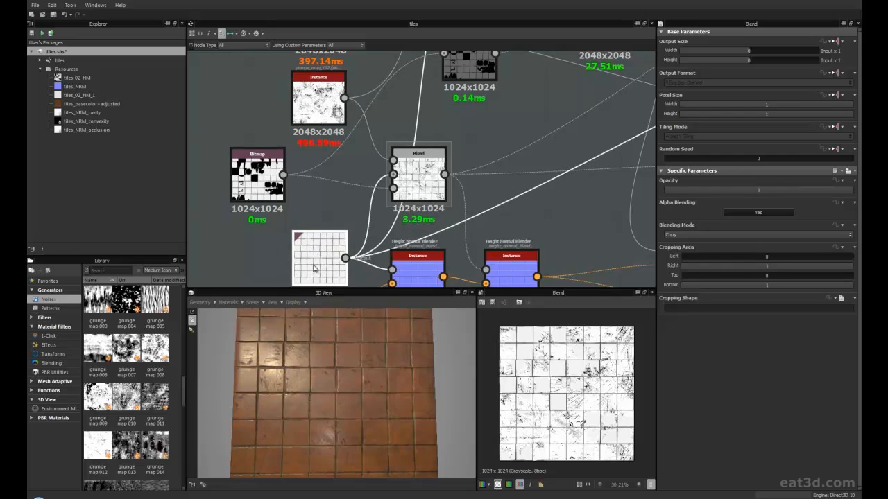
# Try lowering the Blend node's opacity to 0.64, and undo the change.
pyautogui.scroll(2, 315, 255)
pyautogui.scroll(-1, 316, 255)
pyautogui.moveTo(431, 156); pyautogui.dragTo(409, 181, button='middle')
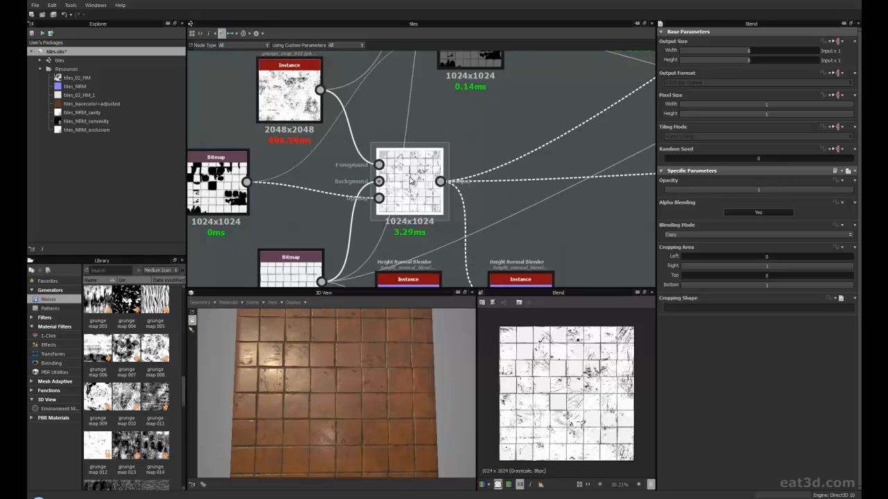
pyautogui.scroll(1, 415, 202)
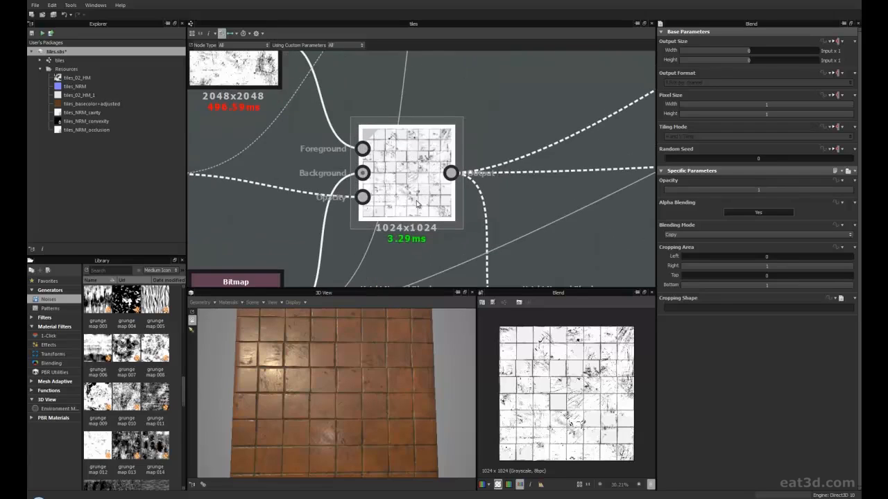
pyautogui.scroll(1, 447, 207)
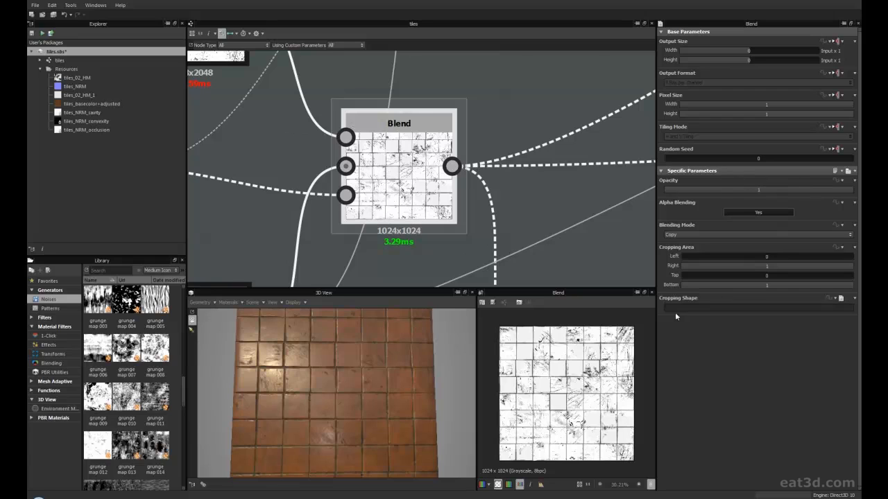
pyautogui.moveTo(852, 193); pyautogui.dragTo(784, 186)
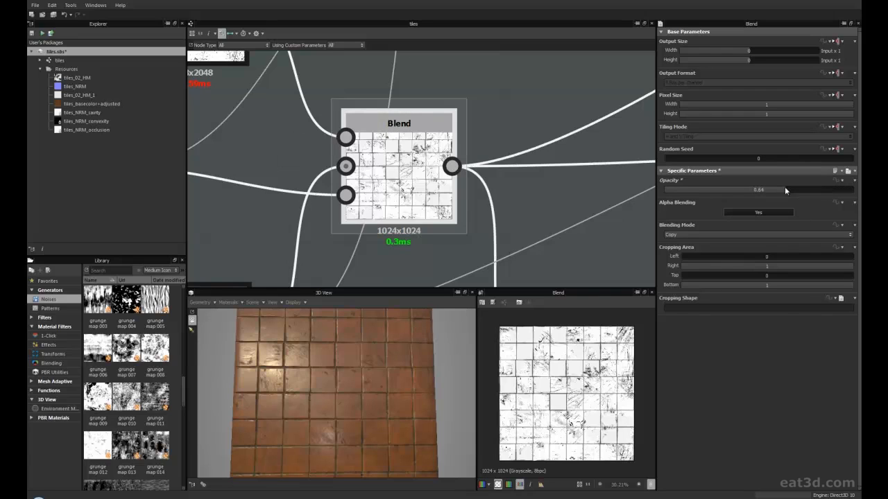
pyautogui.hotkey('ctrl', 'z')
# Disconnect the mask bitmap from the Blend node's Opacity input and review the remaining foreground and background connections.
pyautogui.scroll(-2, 390, 226)
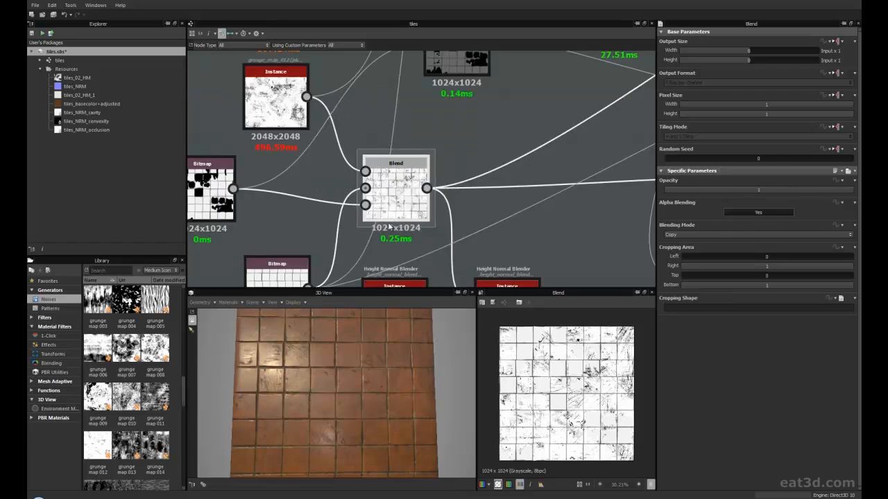
pyautogui.moveTo(389, 227); pyautogui.dragTo(408, 181, button='middle')
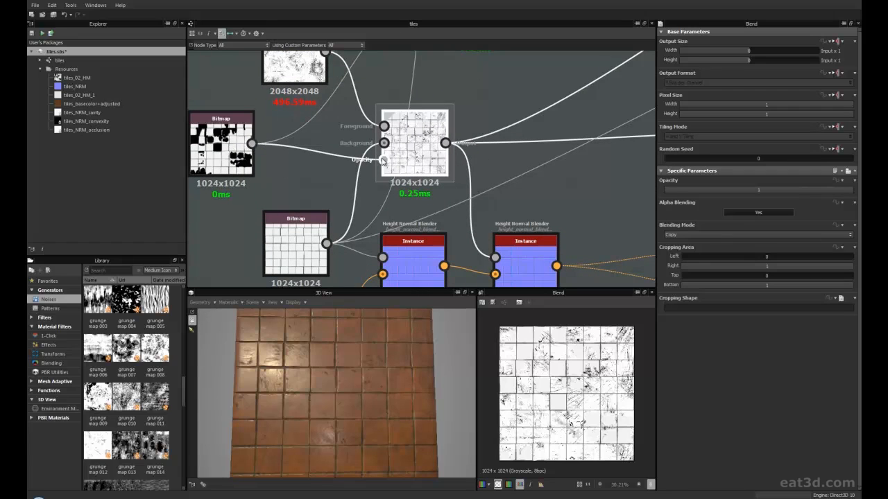
pyautogui.click(347, 156)
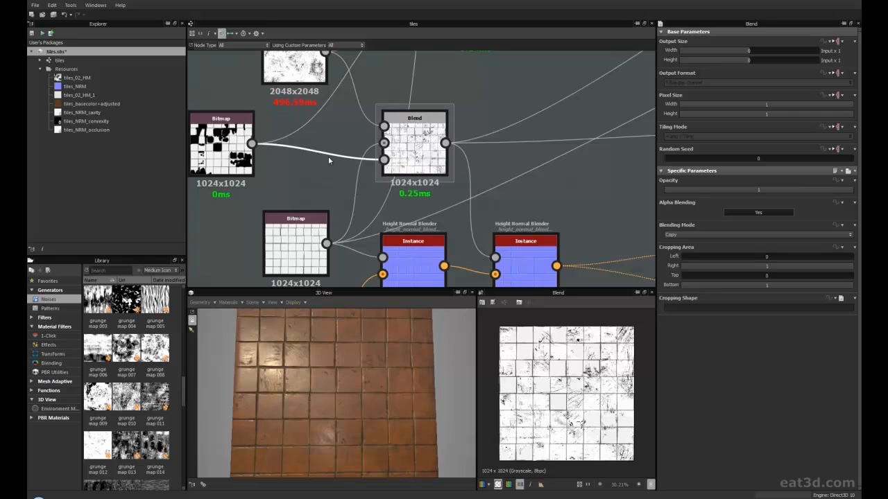
pyautogui.press('Delete')
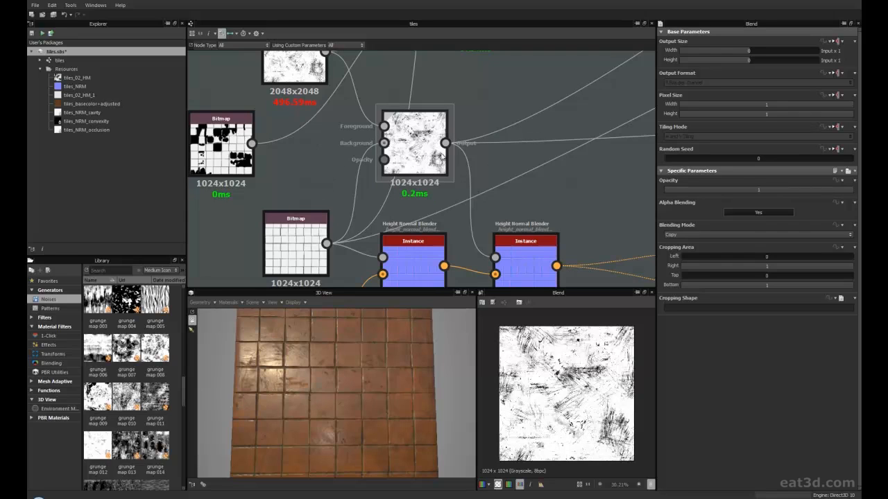
pyautogui.scroll(1, 417, 142)
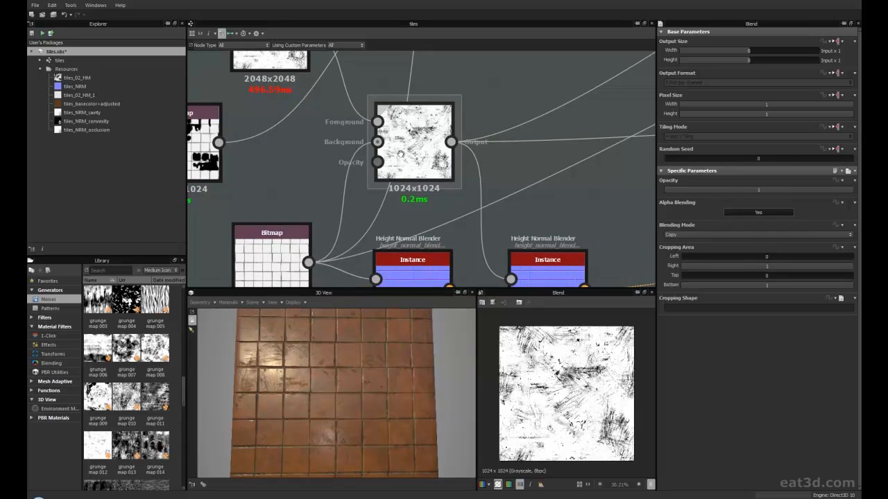
pyautogui.moveTo(293, 248); pyautogui.dragTo(292, 242, button='middle')
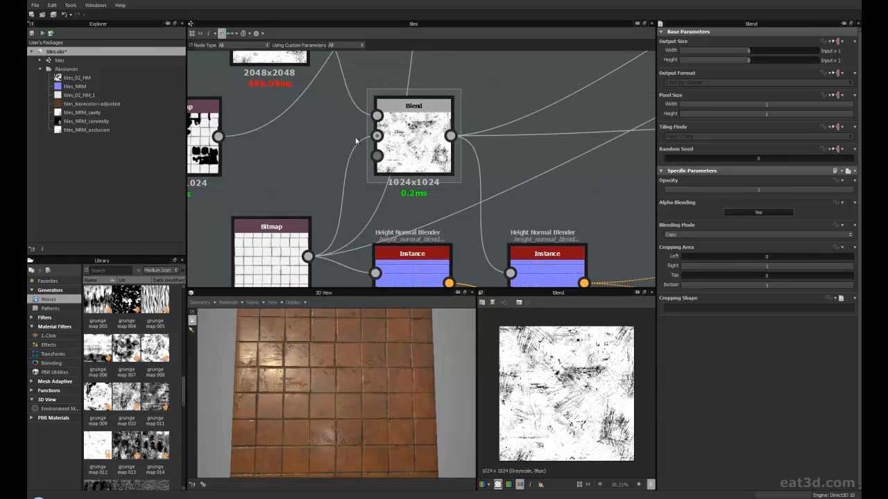
pyautogui.moveTo(327, 119); pyautogui.dragTo(322, 148, button='middle')
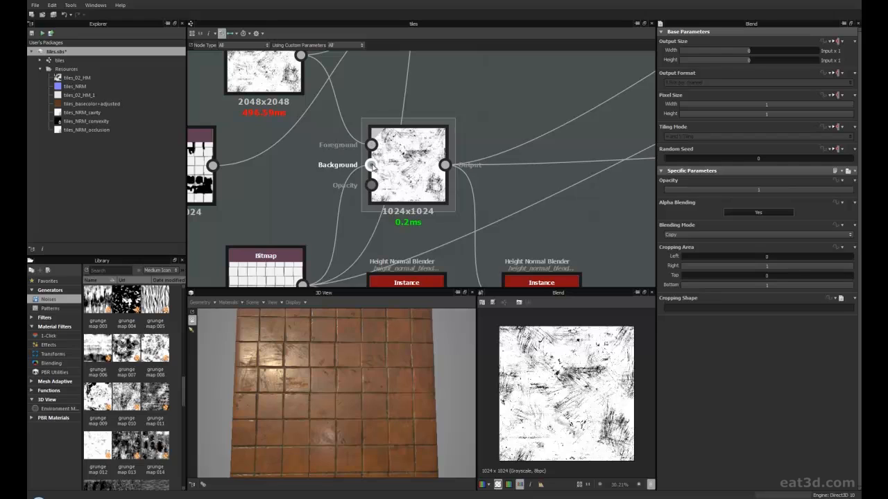
# Look through the graph's display options for connector names, node size and timings.
pyautogui.click(262, 34)
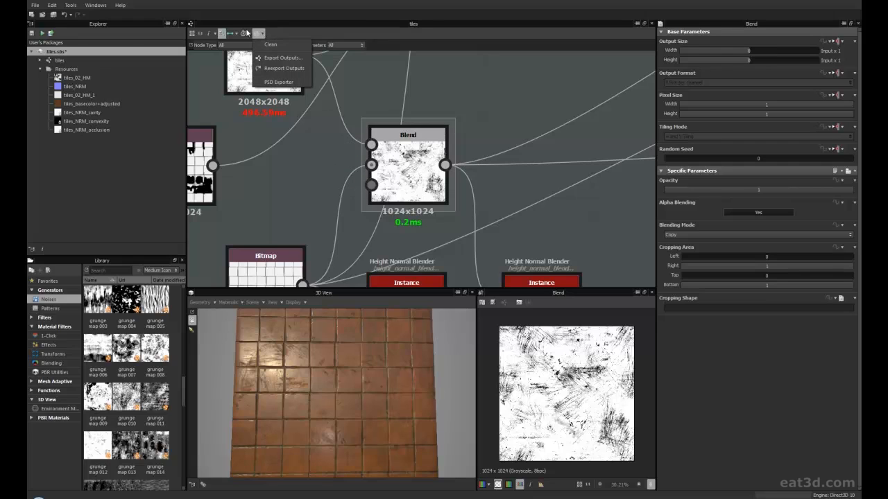
pyautogui.click(211, 35)
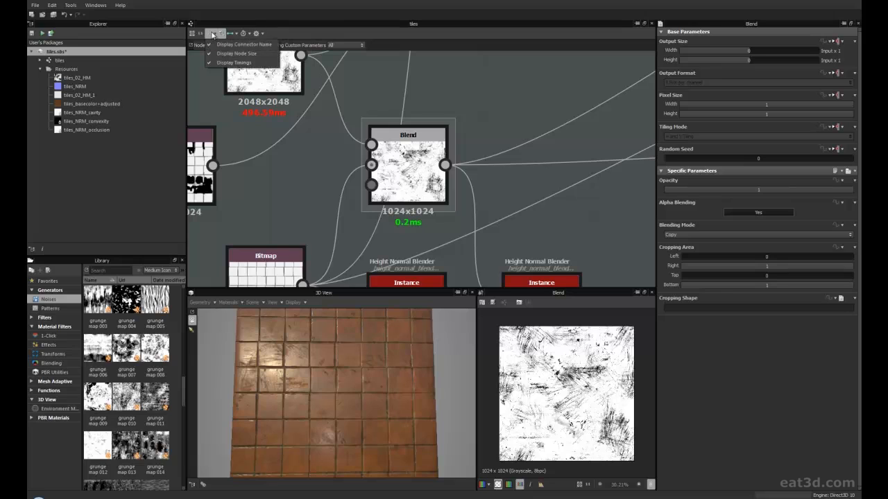
pyautogui.click(213, 34)
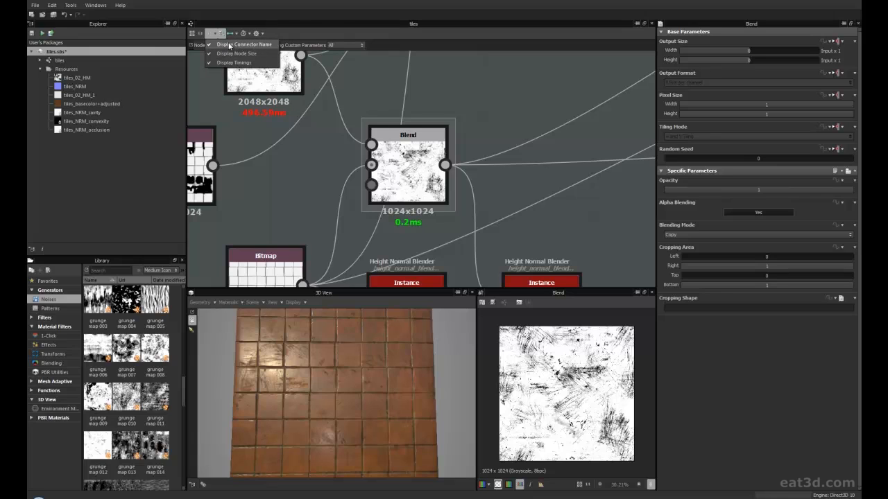
pyautogui.click(244, 45)
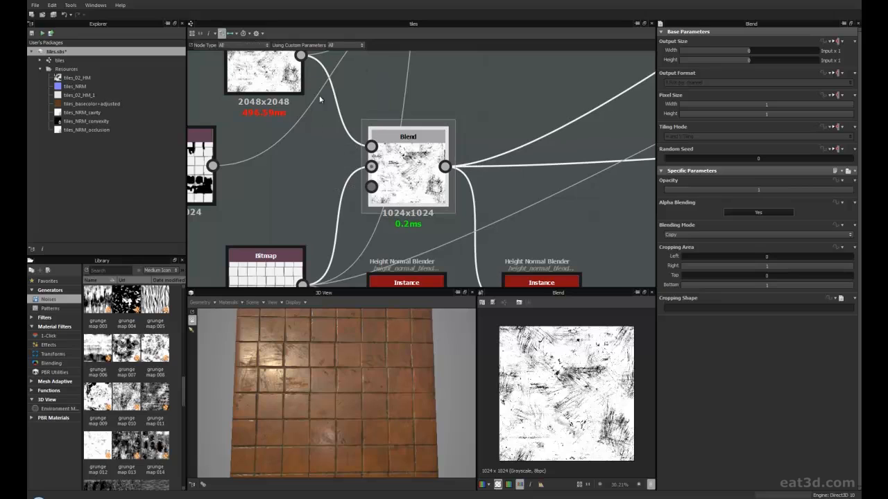
# Try lowering the Blend node's opacity to 0.3 to mix grunge and tile bitmap evenly, and restore it to 1.
pyautogui.click(279, 67)
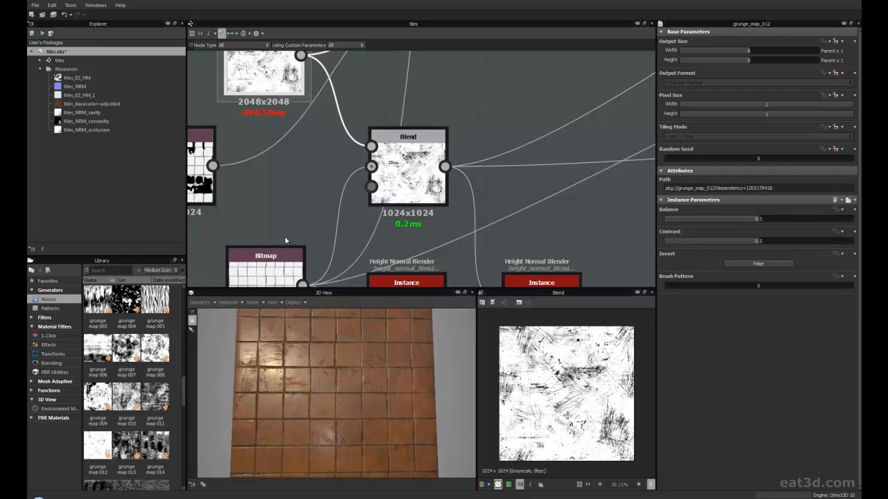
pyautogui.moveTo(309, 153); pyautogui.dragTo(310, 149, button='middle')
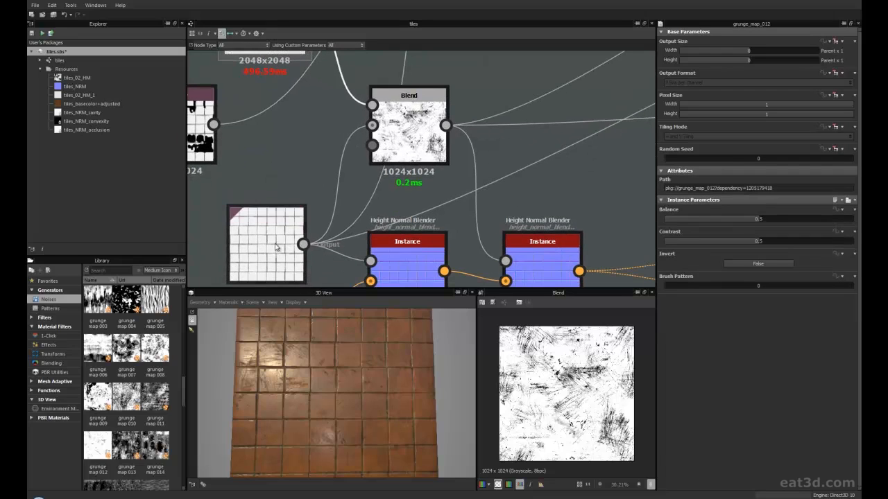
pyautogui.click(423, 127)
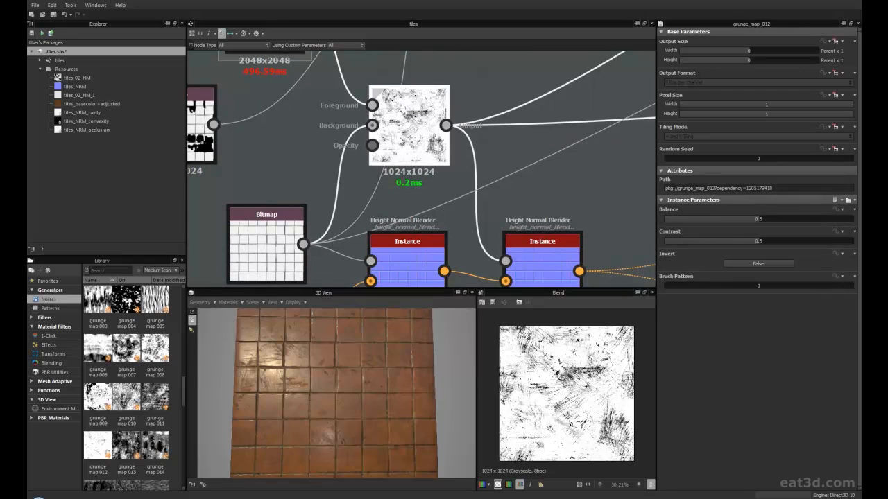
pyautogui.moveTo(849, 193); pyautogui.dragTo(720, 191)
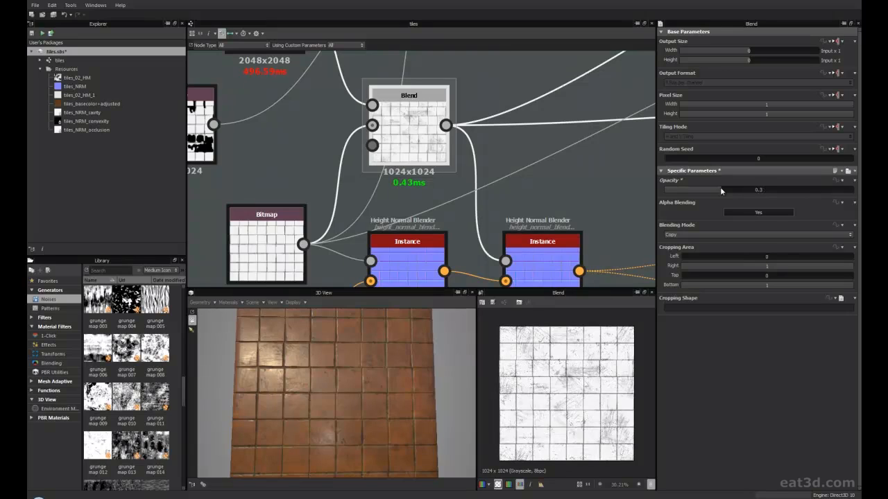
pyautogui.moveTo(719, 190); pyautogui.dragTo(846, 194)
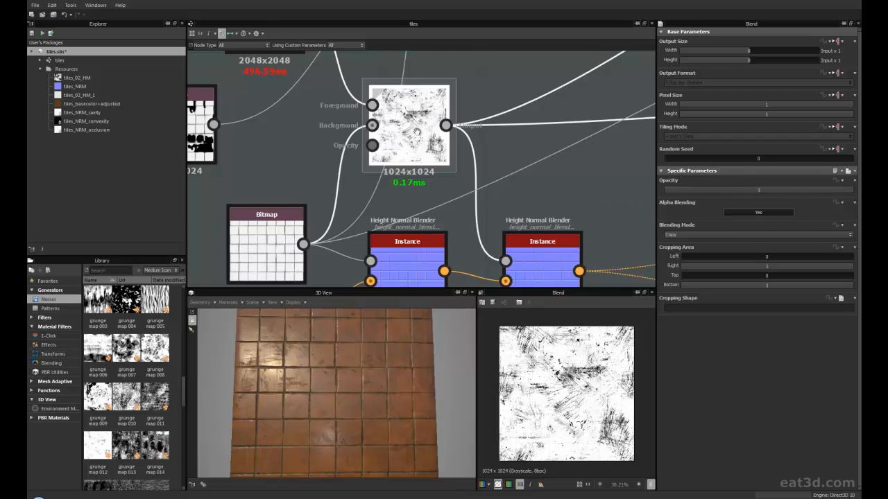
# Reconnect the mask bitmap to the Blend node's Opacity input and move the mask node closer to the Blend node.
pyautogui.moveTo(356, 104); pyautogui.dragTo(367, 158, button='middle')
pyautogui.moveTo(436, 179); pyautogui.dragTo(444, 107, button='middle')
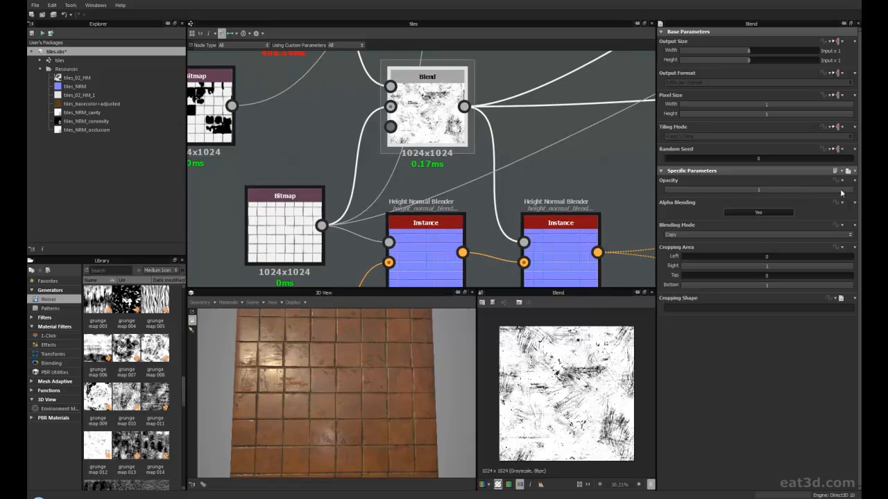
pyautogui.moveTo(292, 135); pyautogui.dragTo(319, 147, button='middle')
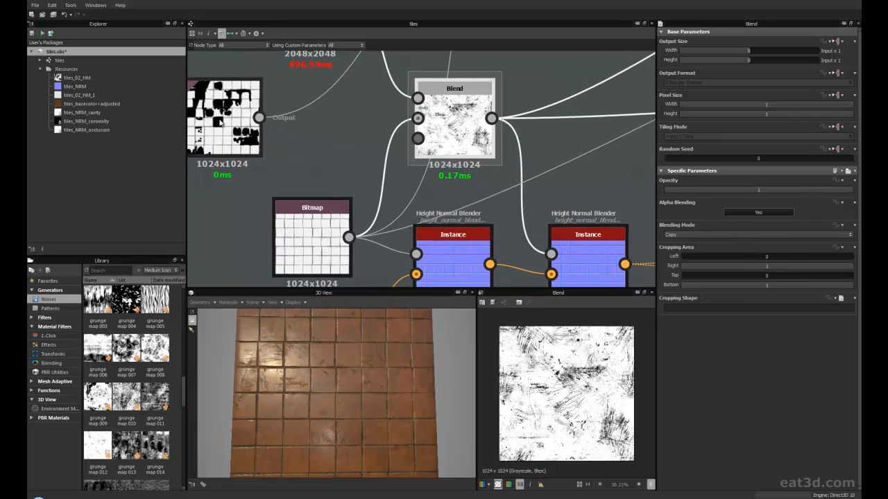
pyautogui.moveTo(259, 117); pyautogui.dragTo(419, 139)
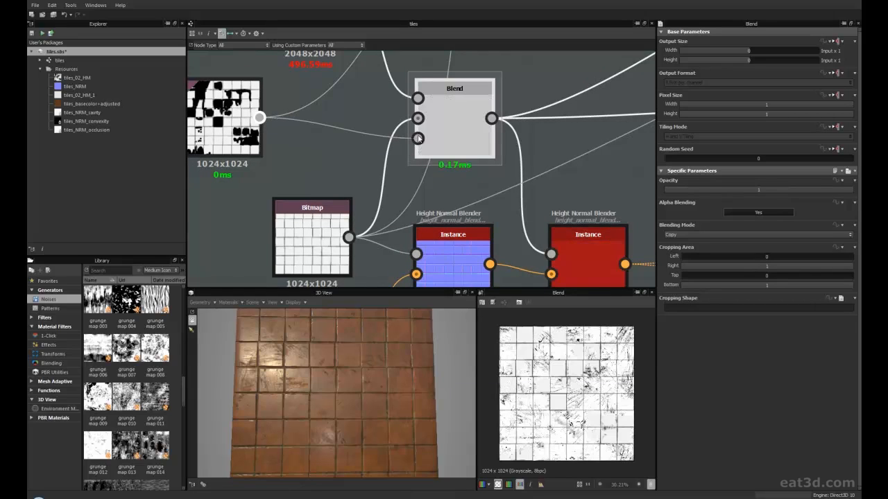
pyautogui.moveTo(230, 139); pyautogui.dragTo(316, 143)
pyautogui.moveTo(324, 137); pyautogui.dragTo(324, 166, button='middle')
pyautogui.scroll(3, 354, 167)
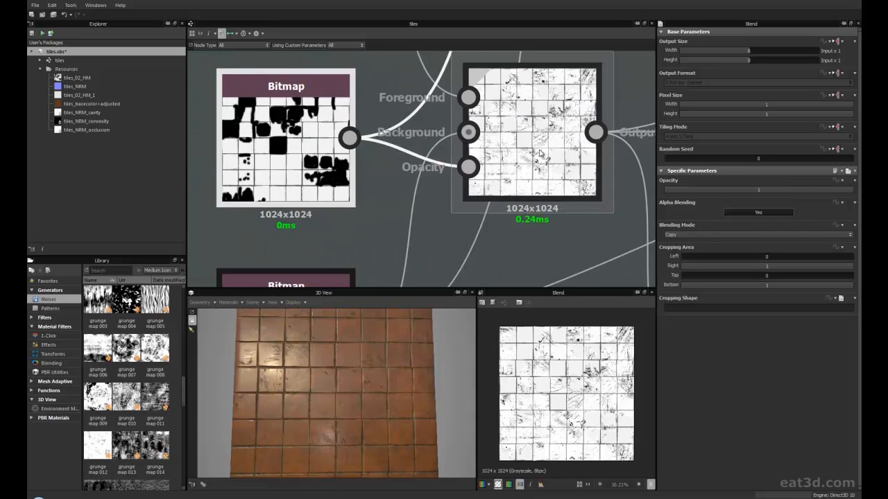
# Follow the Blend node's output to the second Height Normal Blender's Height input and examine that node's parameters.
pyautogui.scroll(-3, 353, 167)
pyautogui.moveTo(433, 172); pyautogui.dragTo(358, 239, button='middle')
pyautogui.scroll(2, 415, 182)
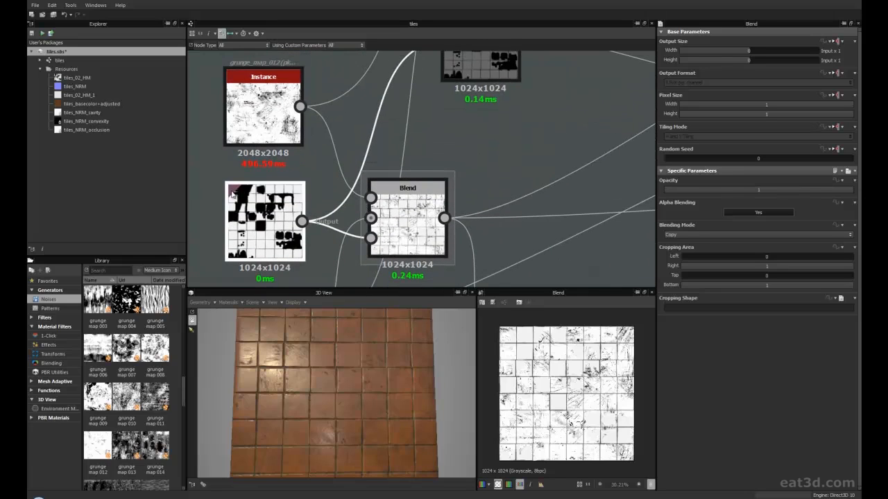
pyautogui.moveTo(430, 239); pyautogui.dragTo(348, 111, button='middle')
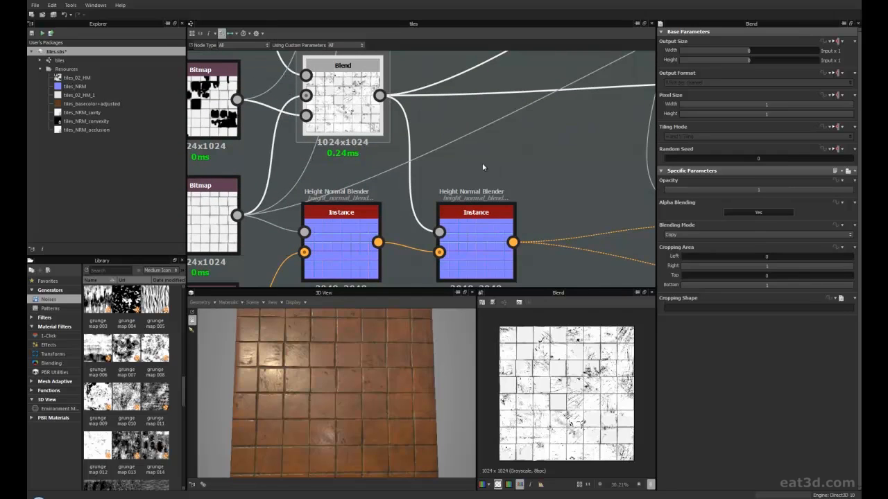
pyautogui.moveTo(485, 166); pyautogui.dragTo(476, 132, button='middle')
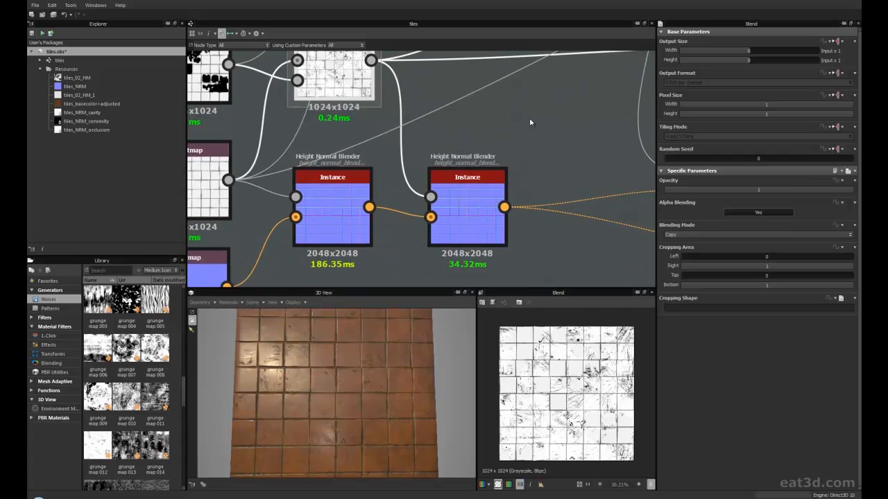
pyautogui.moveTo(529, 118); pyautogui.dragTo(523, 130, button='middle')
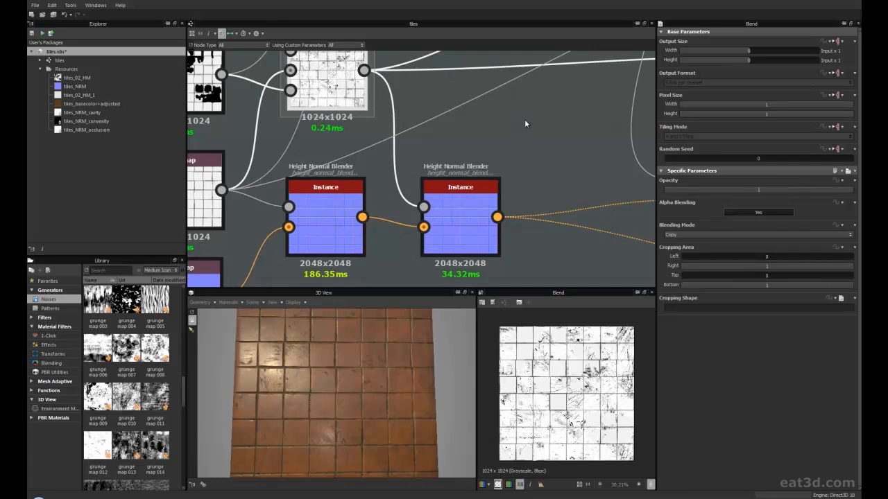
pyautogui.moveTo(522, 123); pyautogui.dragTo(516, 140, button='middle')
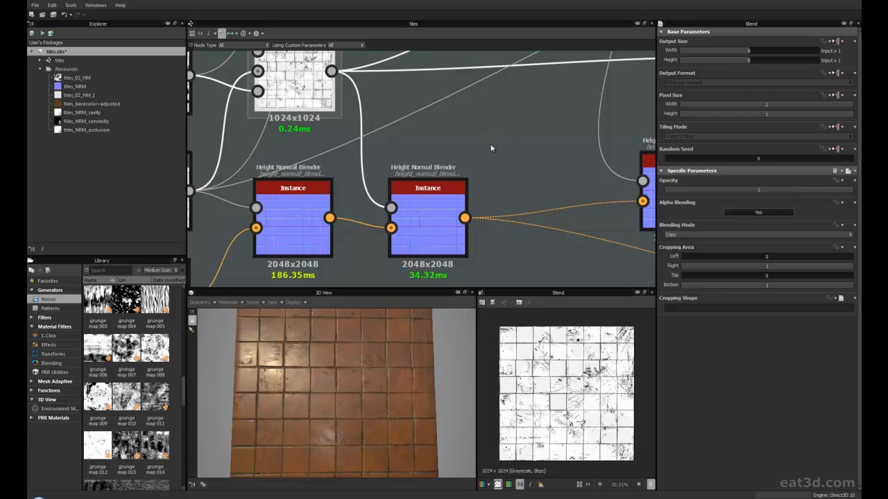
pyautogui.moveTo(302, 79); pyautogui.dragTo(299, 100, button='middle')
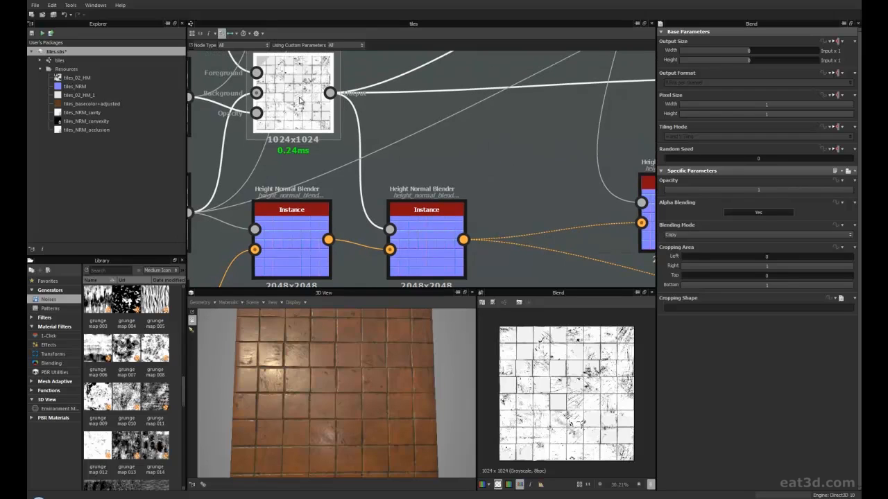
pyautogui.moveTo(367, 172); pyautogui.dragTo(351, 129, button='middle')
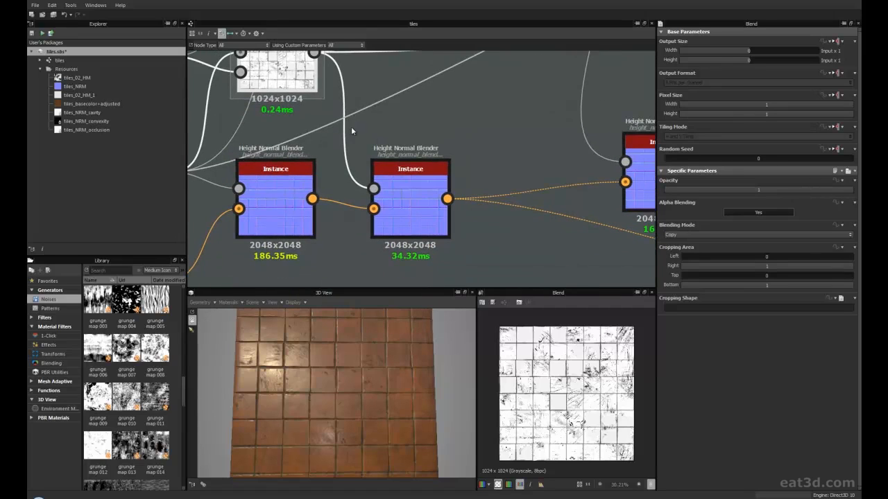
pyautogui.click(409, 179)
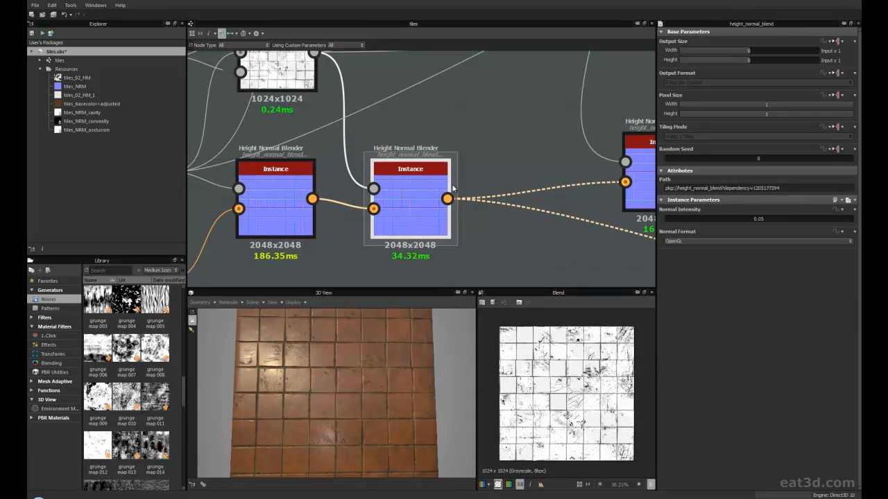
# Search the library for "norm" to locate the Height Normal Blender, and show the favorite nodes.
pyautogui.click(110, 270)
pyautogui.write('norm')
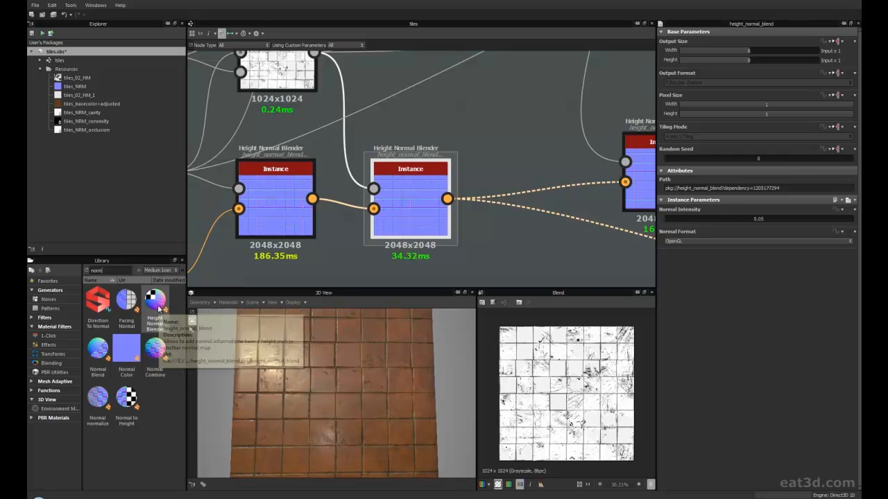
pyautogui.click(48, 280)
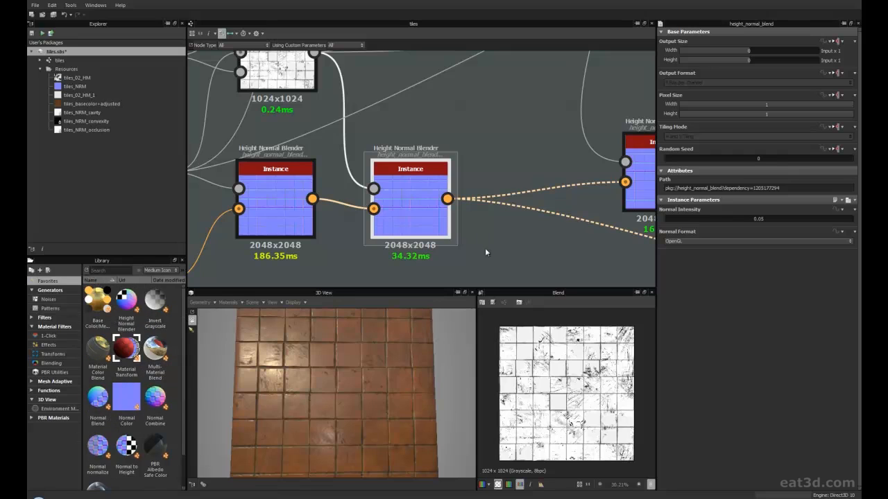
# Display the second Height Normal Blender's normal map in the 2D view and examine its scratch detail up close.
pyautogui.moveTo(511, 221); pyautogui.dragTo(437, 224, button='middle')
pyautogui.scroll(-1, 458, 232)
pyautogui.scroll(-1, 417, 215)
pyautogui.doubleClick(318, 184)
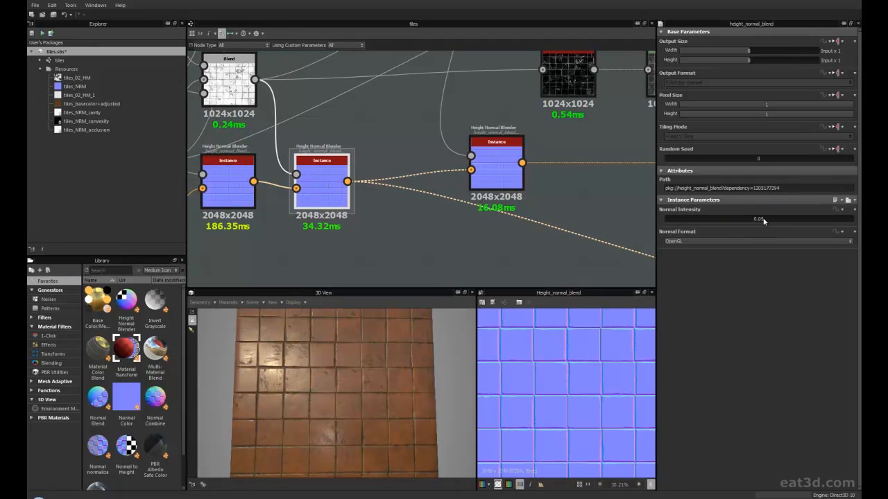
pyautogui.scroll(5, 581, 405)
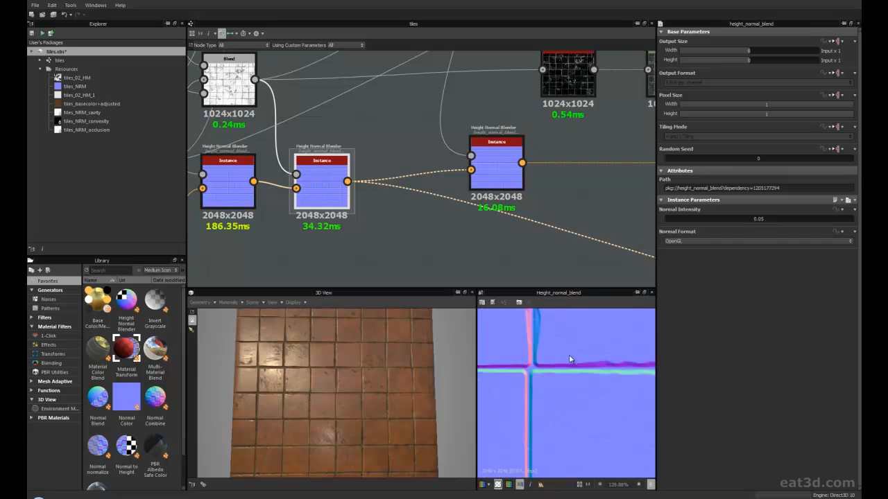
# Line up the third Height Normal Blender and the Normal output node with the second Height Normal Blender.
pyautogui.moveTo(413, 244); pyautogui.dragTo(442, 233, button='middle')
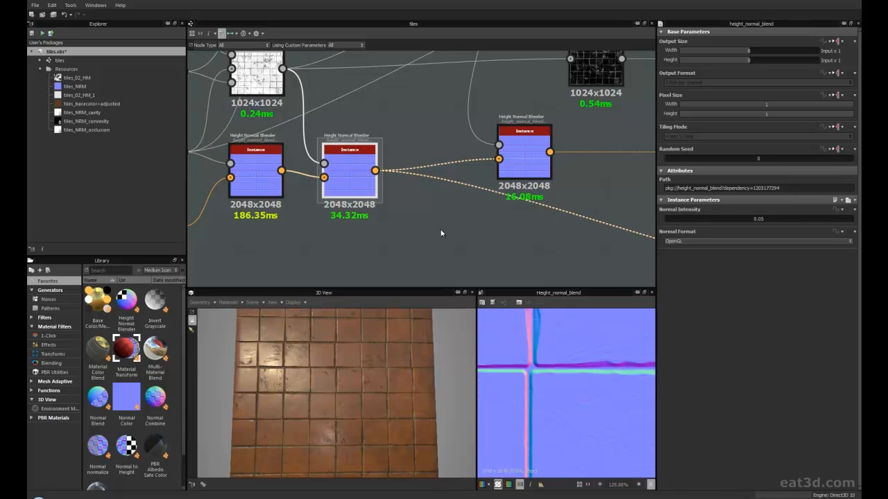
pyautogui.moveTo(444, 231); pyautogui.dragTo(408, 213, button='middle')
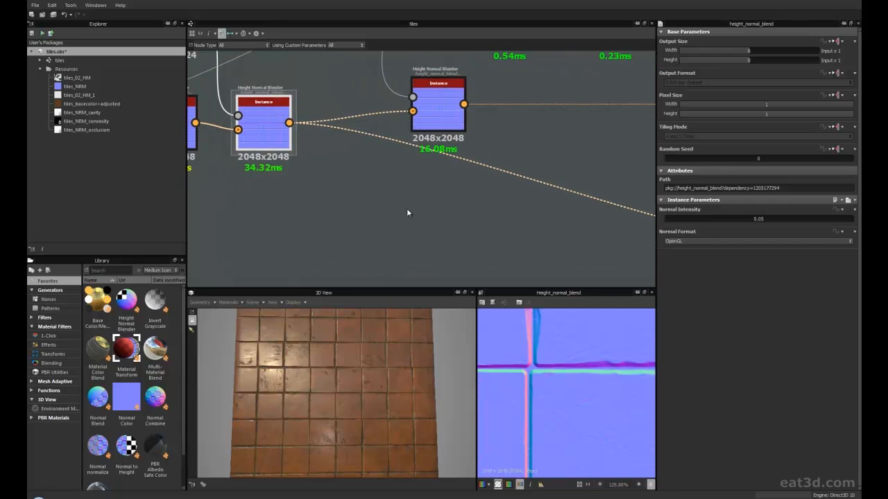
pyautogui.moveTo(416, 210); pyautogui.dragTo(408, 238, button='middle')
pyautogui.scroll(-4, 452, 233)
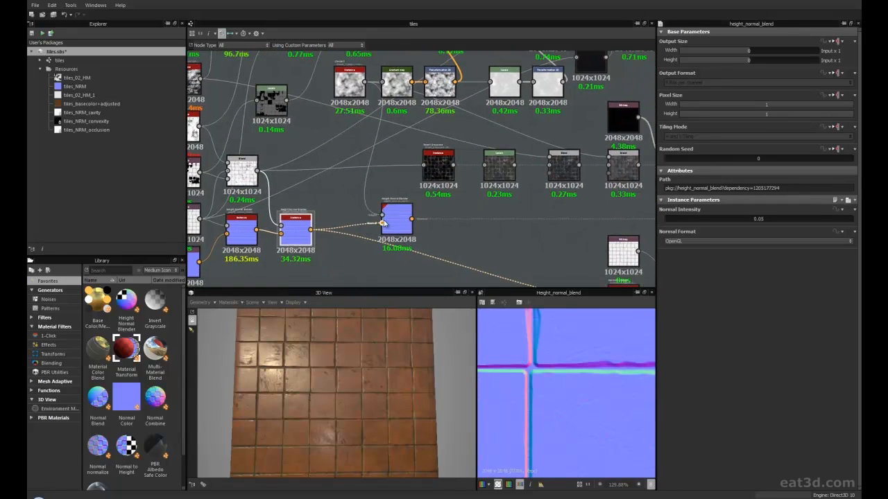
pyautogui.moveTo(396, 219); pyautogui.dragTo(397, 229)
pyautogui.moveTo(475, 216); pyautogui.dragTo(435, 188, button='middle')
pyautogui.moveTo(559, 188); pyautogui.dragTo(413, 176, button='middle')
pyautogui.moveTo(559, 189); pyautogui.dragTo(557, 200)
pyautogui.moveTo(301, 180); pyautogui.dragTo(405, 171, button='middle')
pyautogui.scroll(-1, 329, 165)
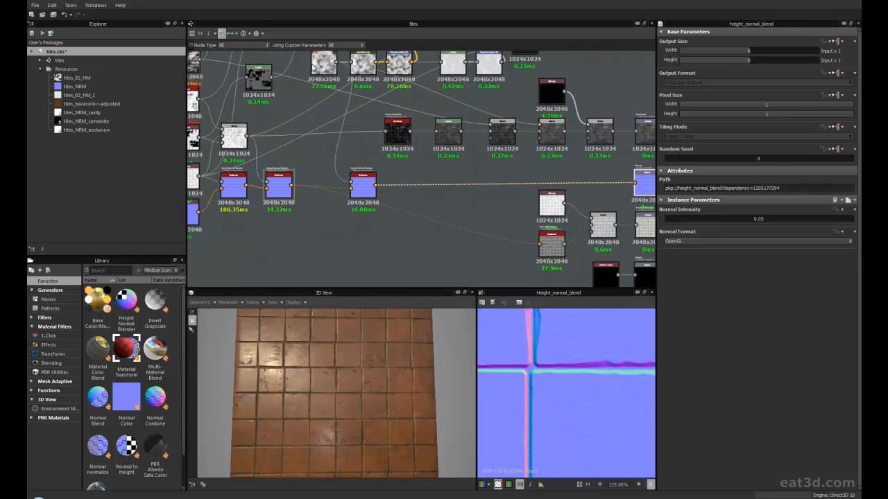
# Examine the tiles from another angle in 3D and preview the Clouds 2 node above the third Height Normal Blender.
pyautogui.scroll(3, 365, 188)
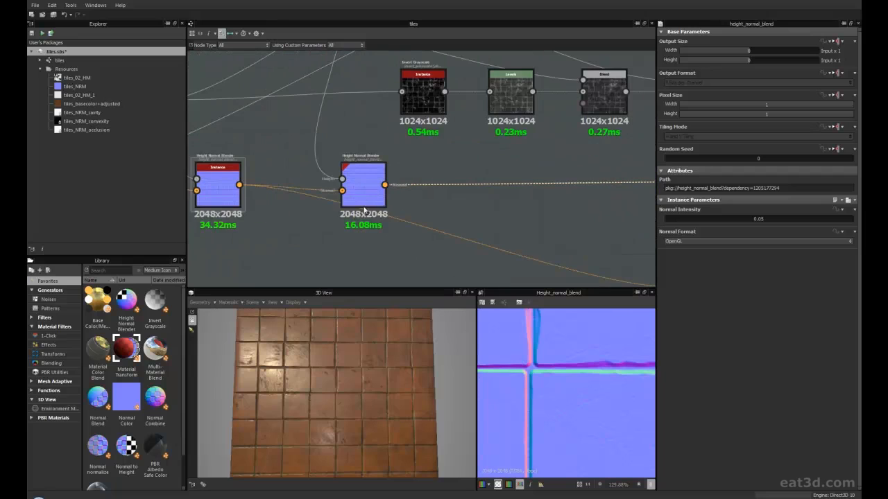
pyautogui.moveTo(372, 358); pyautogui.dragTo(314, 333)
pyautogui.moveTo(326, 102); pyautogui.dragTo(348, 243, button='middle')
pyautogui.click(317, 114)
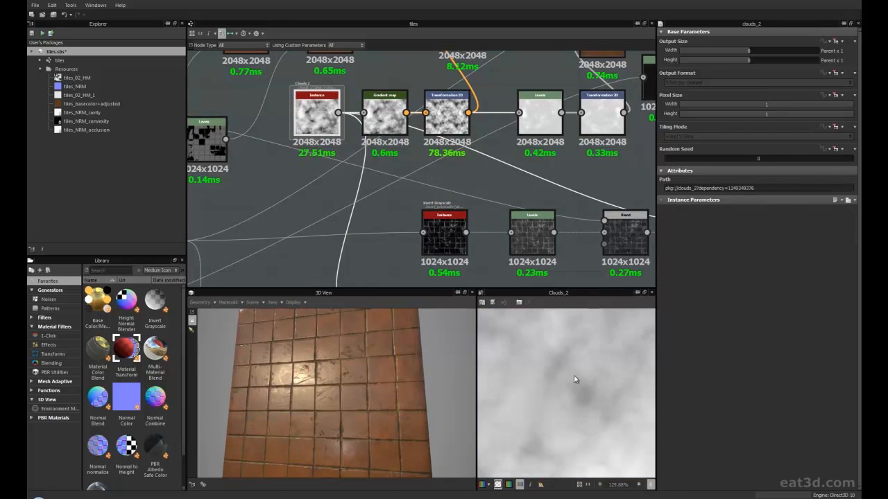
pyautogui.scroll(-10, 574, 379)
pyautogui.scroll(2, 568, 358)
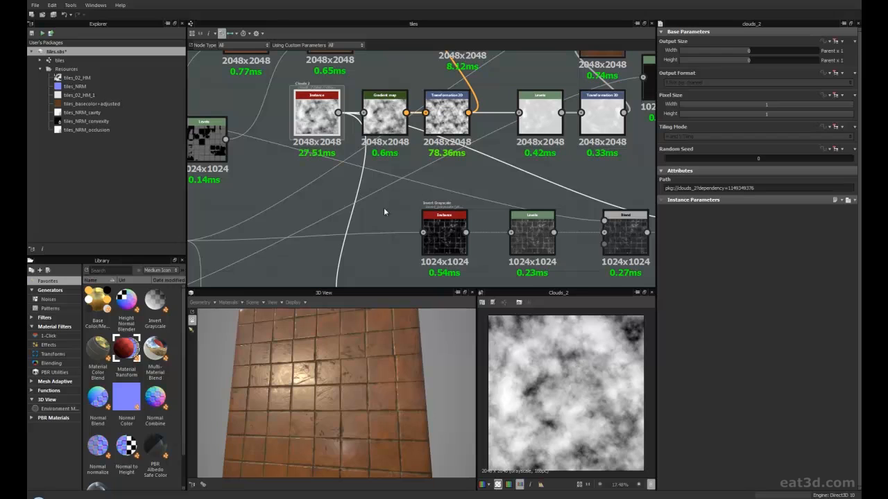
# Display the third Height Normal Blender's normal map and examine its parameters and incoming connections.
pyautogui.moveTo(384, 208); pyautogui.dragTo(391, 132, button='middle')
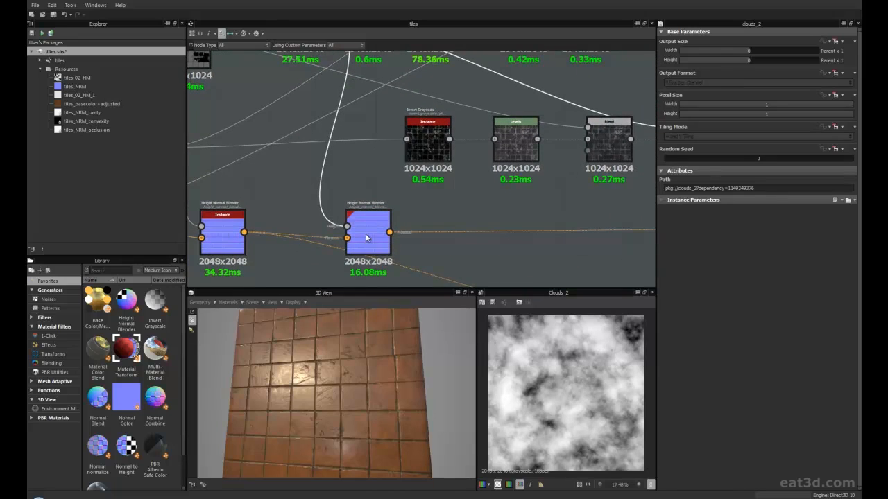
pyautogui.scroll(5, 367, 238)
pyautogui.doubleClick(376, 208)
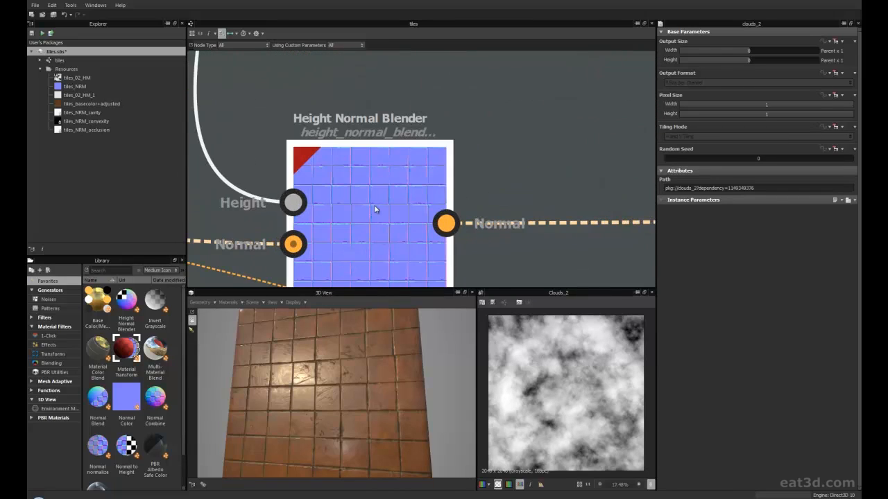
pyautogui.scroll(-3, 441, 243)
pyautogui.moveTo(493, 211); pyautogui.dragTo(496, 166, button='middle')
pyautogui.scroll(-1, 461, 187)
pyautogui.scroll(-3, 295, 139)
pyautogui.moveTo(328, 77); pyautogui.dragTo(331, 123, button='middle')
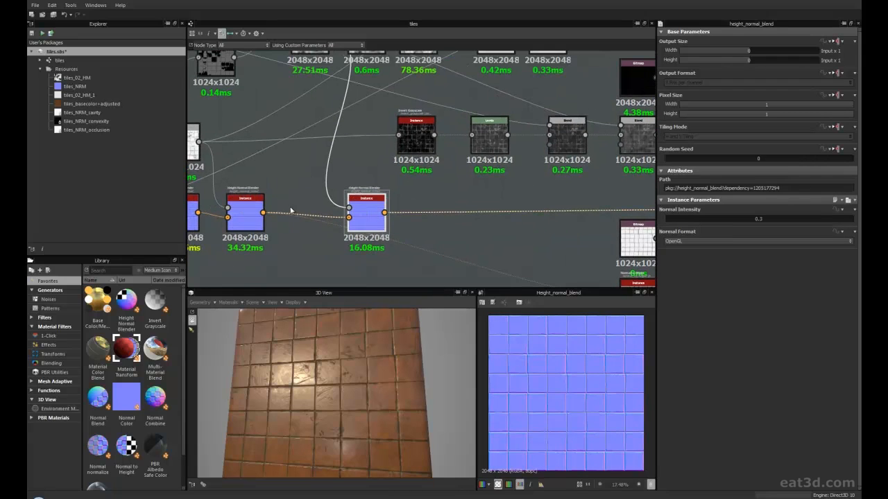
# Try an exaggerated normal intensity of 6.68 on the third Height Normal Blender, and set it to 0.23.
pyautogui.scroll(3, 428, 210)
pyautogui.scroll(2, 389, 189)
pyautogui.moveTo(390, 189); pyautogui.dragTo(463, 156, button='middle')
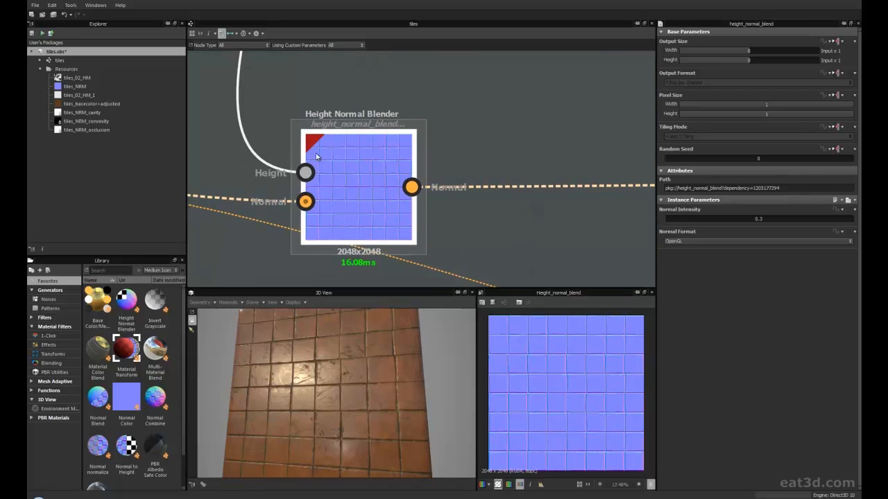
pyautogui.scroll(2, 348, 205)
pyautogui.scroll(4, 563, 373)
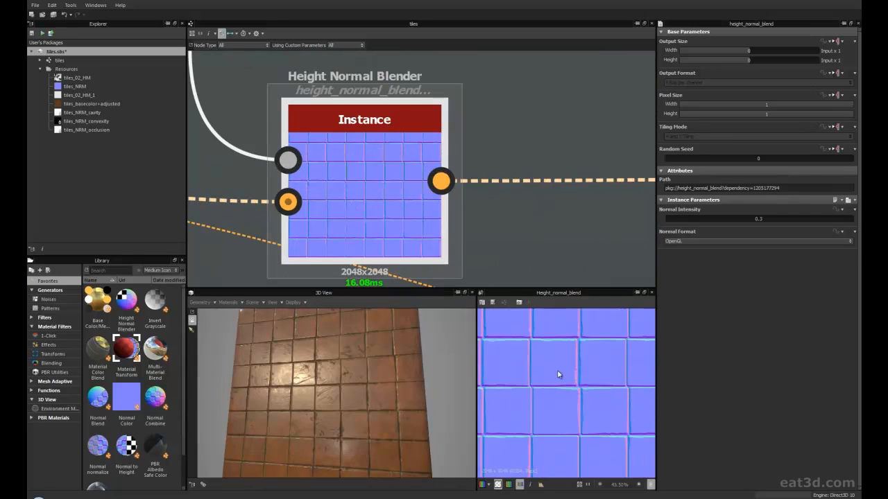
pyautogui.scroll(-1, 555, 369)
pyautogui.moveTo(314, 361); pyautogui.dragTo(300, 374)
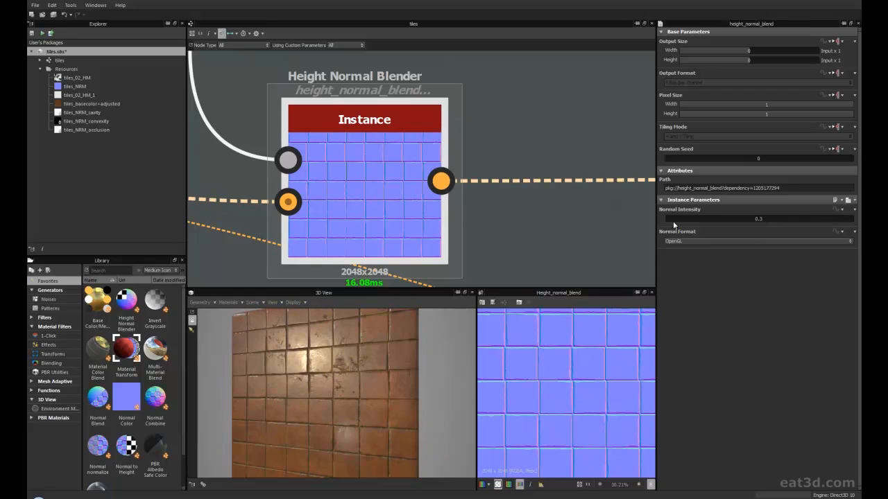
pyautogui.moveTo(670, 222); pyautogui.dragTo(677, 220)
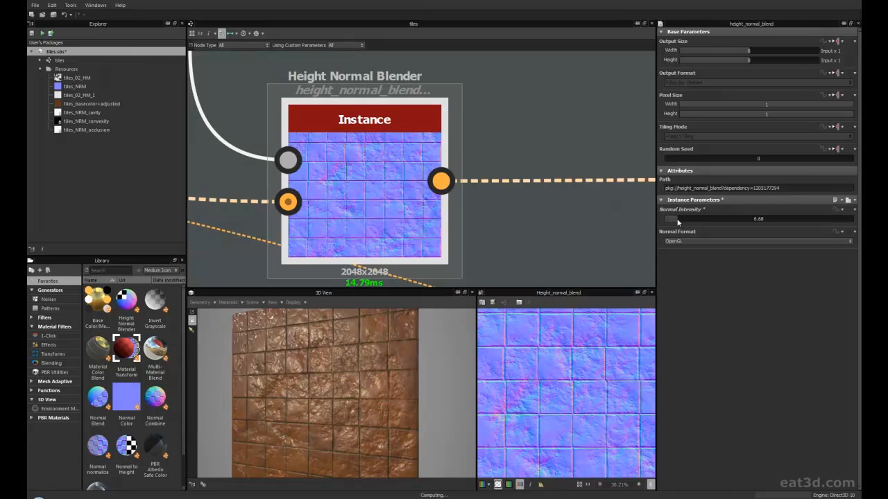
pyautogui.moveTo(355, 415); pyautogui.dragTo(340, 385)
pyautogui.moveTo(674, 222); pyautogui.dragTo(665, 222)
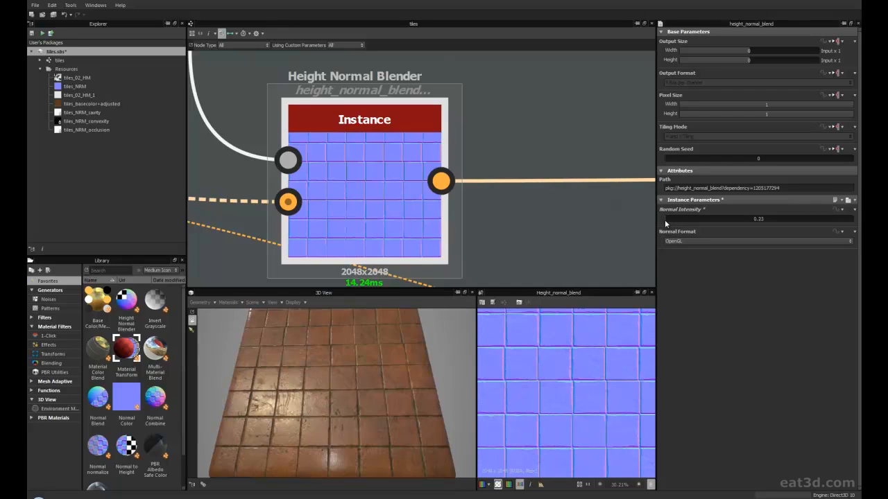
# Examine the surface detail of the tiles in 3D, both up close and from a steeper angle.
pyautogui.moveTo(327, 405)
pyautogui.mouseDown()
pyautogui.moveTo(349, 403)
pyautogui.moveTo(318, 396)
pyautogui.moveTo(310, 410)
pyautogui.moveTo(333, 410)
pyautogui.moveTo(326, 418)
pyautogui.moveTo(317, 407)
pyautogui.moveTo(323, 421)
pyautogui.moveTo(327, 392)
pyautogui.mouseUp()
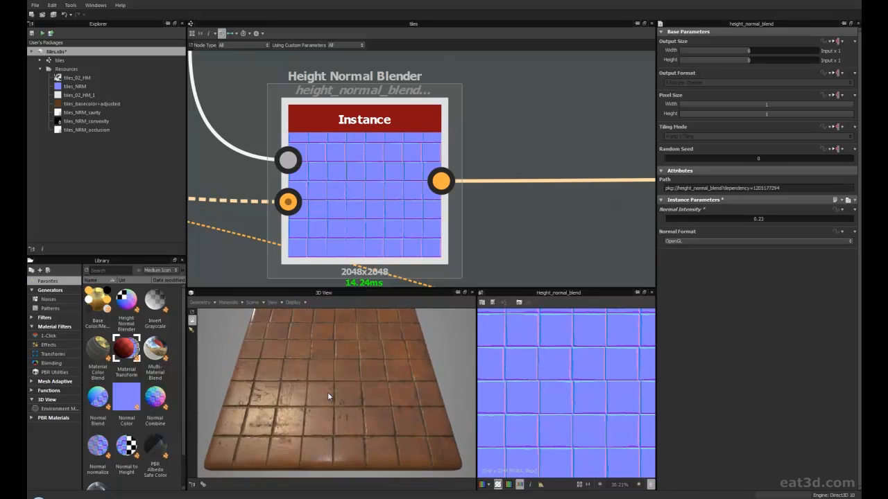
pyautogui.scroll(6, 327, 391)
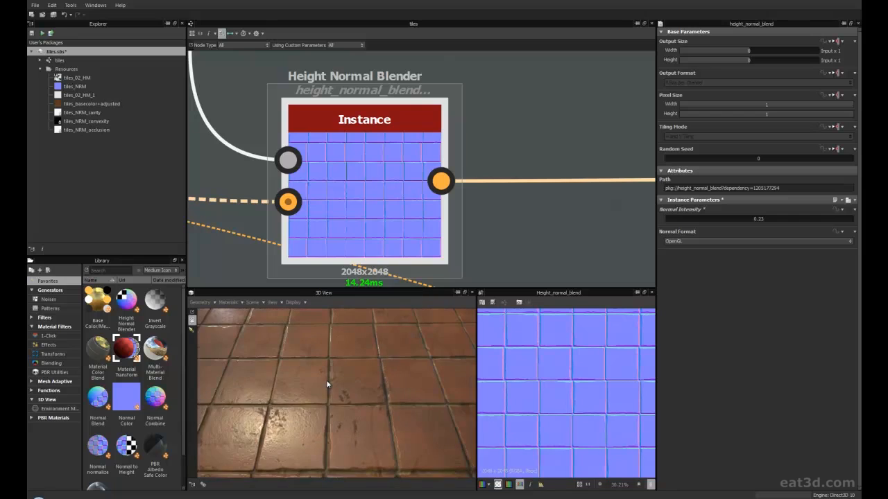
pyautogui.scroll(-6, 326, 380)
pyautogui.moveTo(327, 377); pyautogui.dragTo(324, 398)
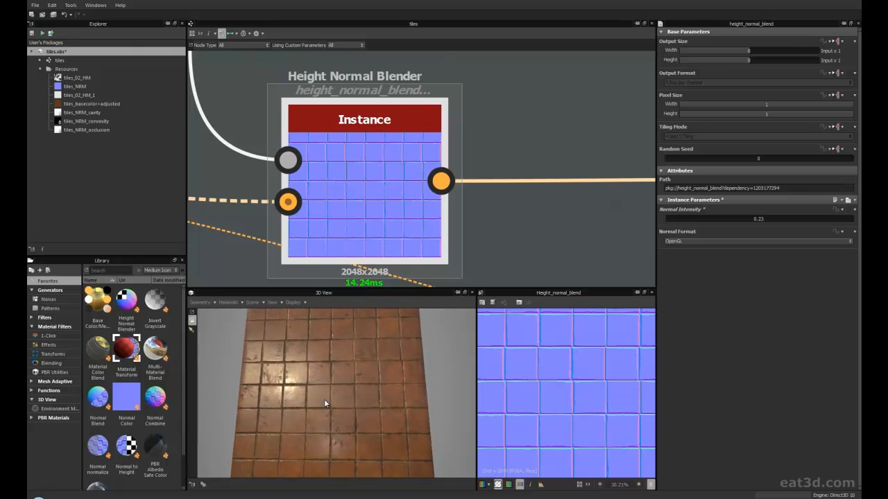
# Examine how the third Height Normal Blender connects to the surrounding nodes and toward the outputs.
pyautogui.scroll(-8, 390, 254)
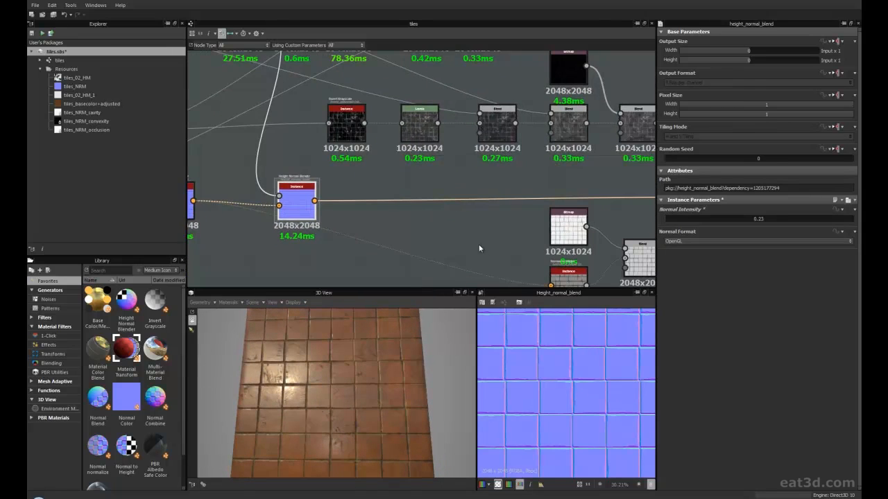
pyautogui.moveTo(353, 220); pyautogui.dragTo(426, 234, button='middle')
pyautogui.scroll(3, 397, 234)
pyautogui.moveTo(322, 240); pyautogui.dragTo(397, 237, button='middle')
pyautogui.scroll(-2, 447, 247)
pyautogui.scroll(-2, 448, 249)
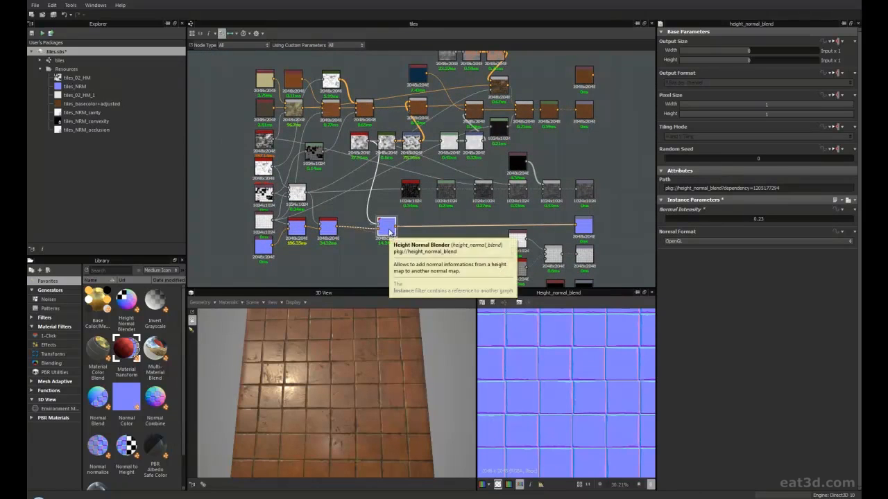
pyautogui.scroll(4, 388, 231)
pyautogui.moveTo(551, 232); pyautogui.dragTo(456, 171, button='middle')
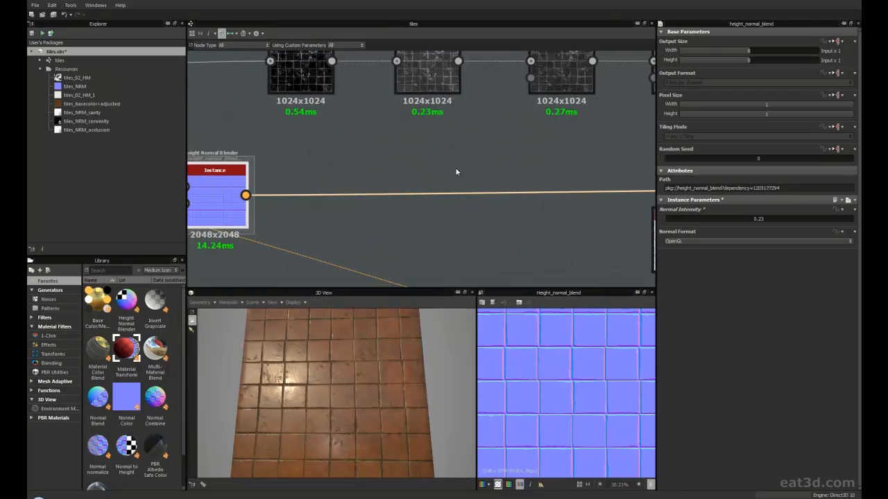
pyautogui.scroll(-3, 446, 251)
pyautogui.moveTo(343, 244); pyautogui.dragTo(428, 202, button='middle')
pyautogui.moveTo(504, 185); pyautogui.dragTo(389, 193, button='middle')
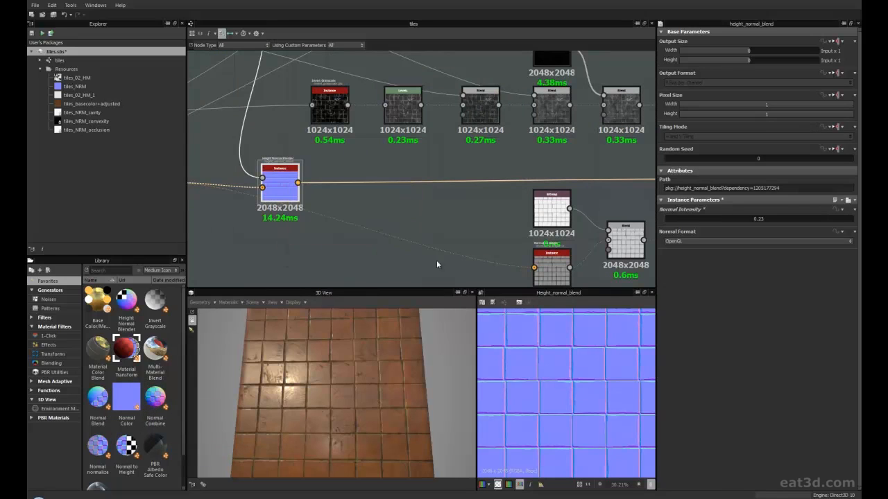
pyautogui.moveTo(432, 220); pyautogui.dragTo(479, 229, button='middle')
pyautogui.scroll(-1, 483, 225)
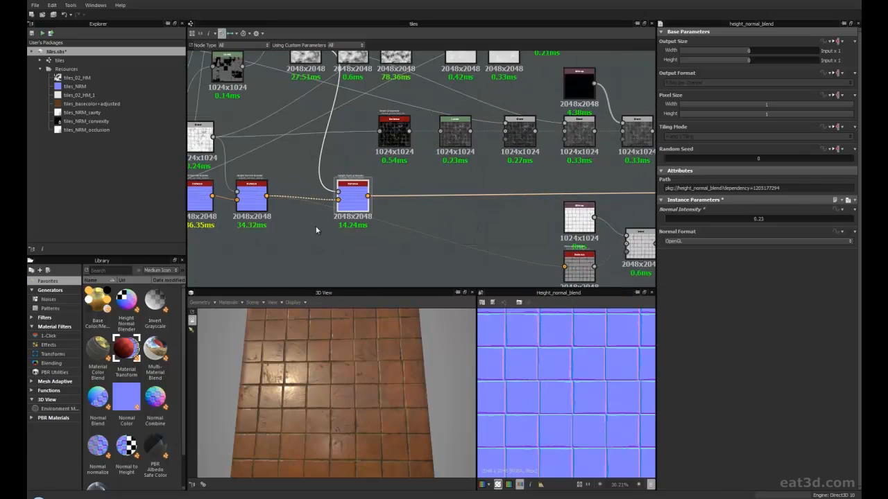
# Display the Normal output node's map in 2D and examine it together with the tiles in 3D.
pyautogui.moveTo(489, 223)
pyautogui.mouseDown(button='middle')
pyautogui.moveTo(399, 230)
pyautogui.moveTo(408, 221)
pyautogui.moveTo(331, 217)
pyautogui.mouseUp(button='middle')
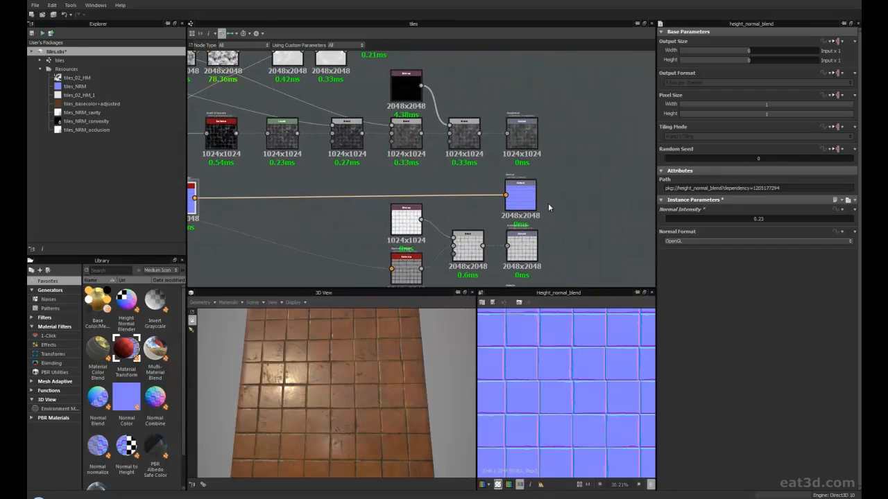
pyautogui.click(526, 198)
pyautogui.scroll(3, 562, 202)
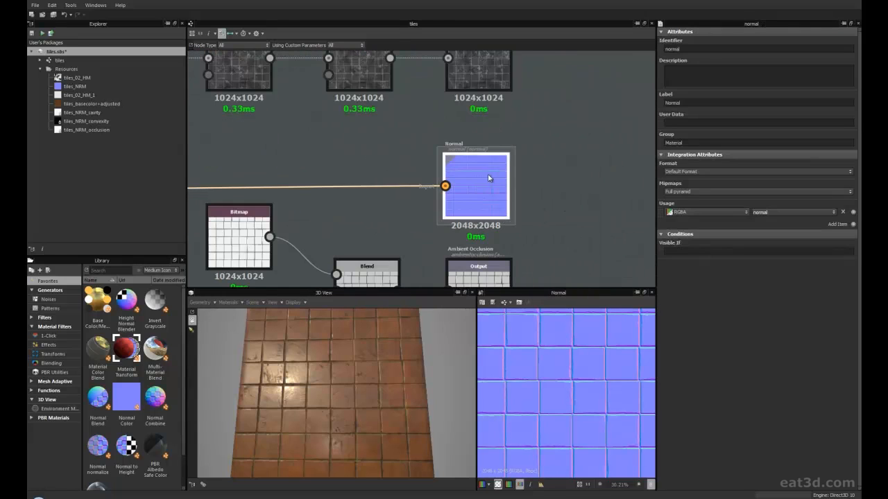
pyautogui.moveTo(574, 243); pyautogui.dragTo(544, 205, button='middle')
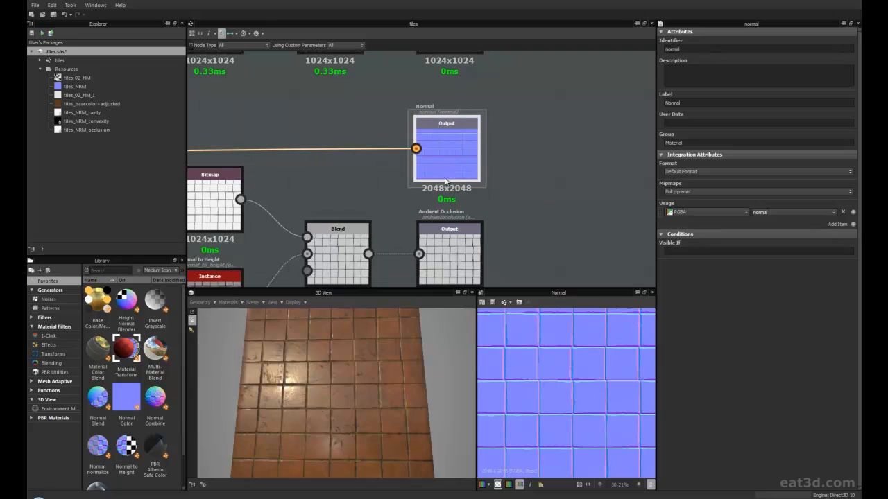
pyautogui.scroll(2, 551, 397)
pyautogui.scroll(-4, 553, 394)
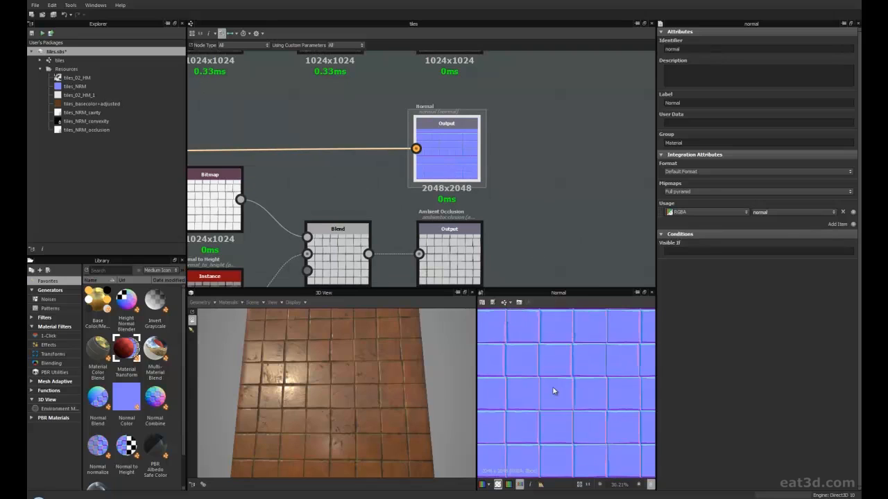
pyautogui.moveTo(327, 413)
pyautogui.mouseDown()
pyautogui.moveTo(322, 387)
pyautogui.moveTo(307, 408)
pyautogui.moveTo(326, 398)
pyautogui.mouseUp()
# Shift the source bitmaps and Height Normal Blenders of the normal chain slightly down, and highlight them and the Clouds 2 node.
pyautogui.scroll(-5, 430, 212)
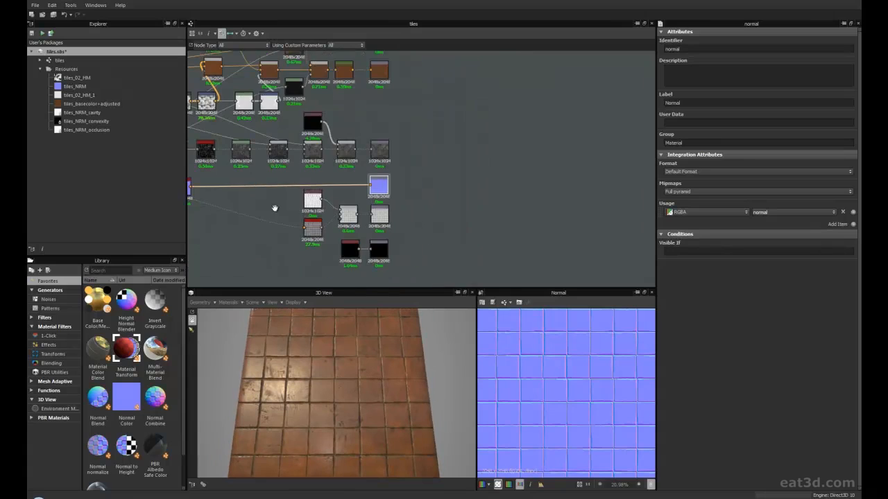
pyautogui.moveTo(275, 215); pyautogui.dragTo(260, 172)
pyautogui.moveTo(429, 187); pyautogui.dragTo(429, 199)
pyautogui.moveTo(259, 150); pyautogui.dragTo(336, 165)
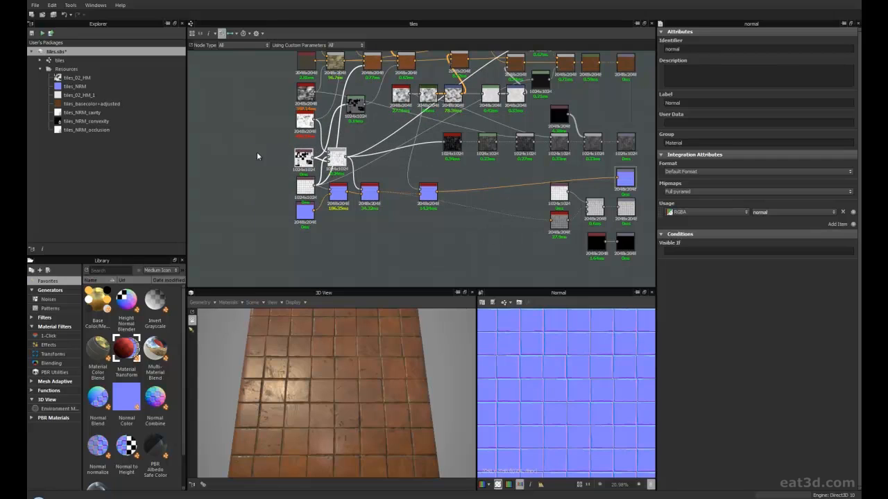
pyautogui.moveTo(257, 156); pyautogui.dragTo(424, 227)
pyautogui.click(400, 98)
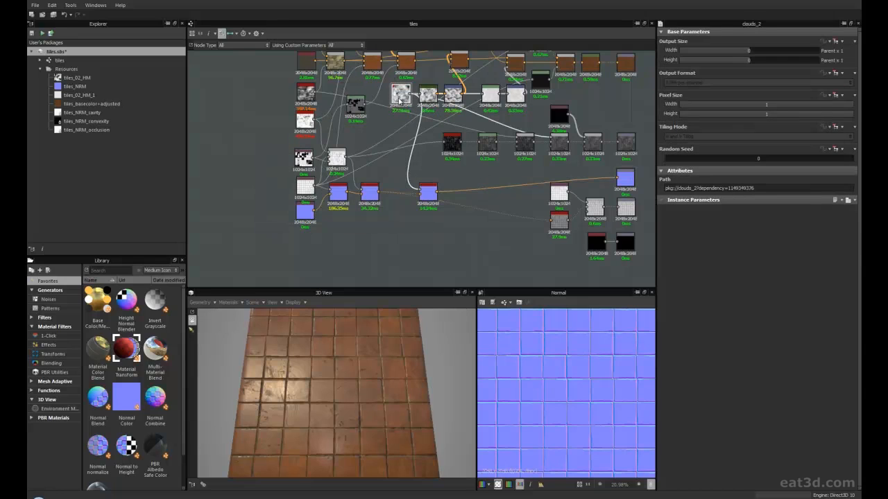
pyautogui.moveTo(267, 156); pyautogui.dragTo(421, 235)
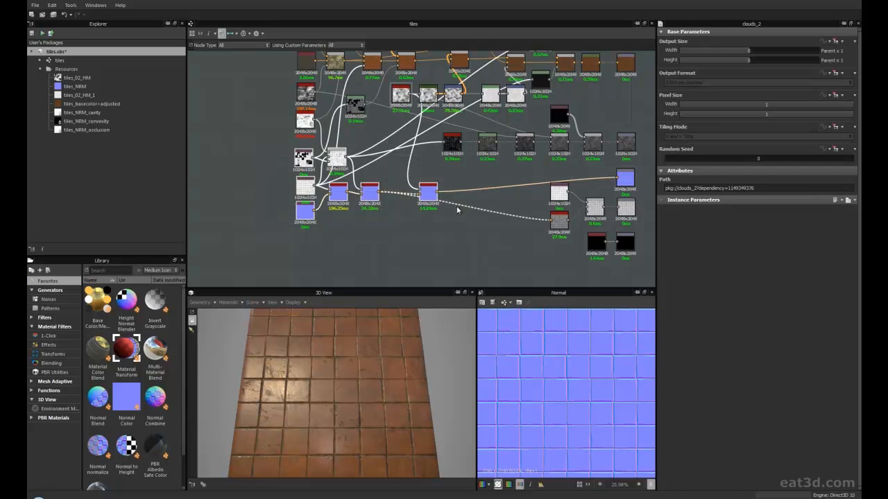
# Select the second Height Normal Blender and follow its output to the Normal to Height node before the Ambient Occlusion output.
pyautogui.moveTo(433, 203); pyautogui.dragTo(317, 218, button='middle')
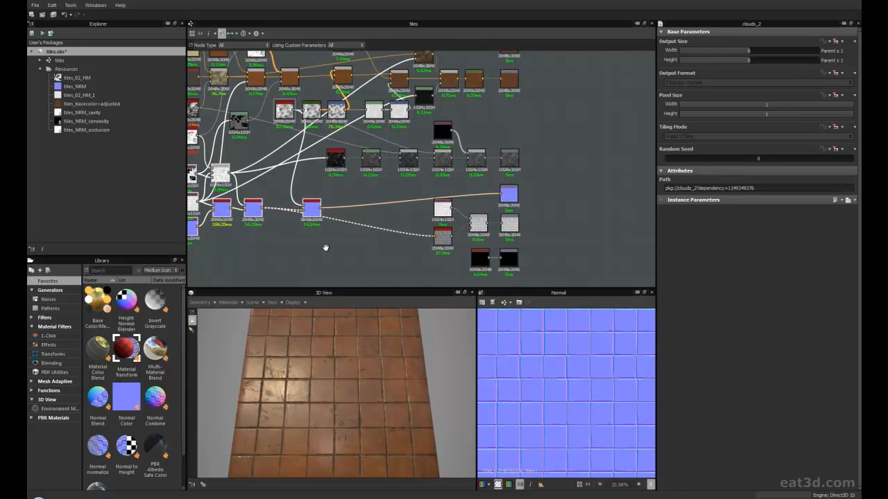
pyautogui.scroll(4, 325, 247)
pyautogui.moveTo(262, 201); pyautogui.dragTo(359, 217, button='middle')
pyautogui.scroll(3, 379, 212)
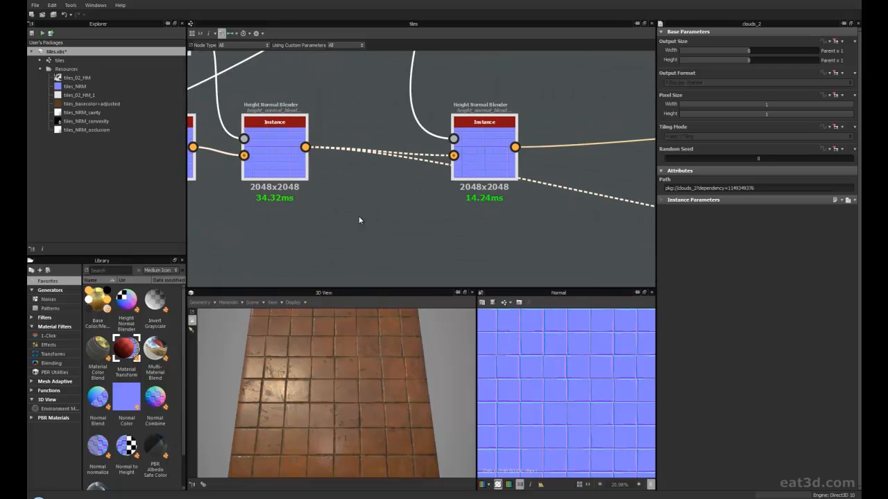
pyautogui.click(284, 153)
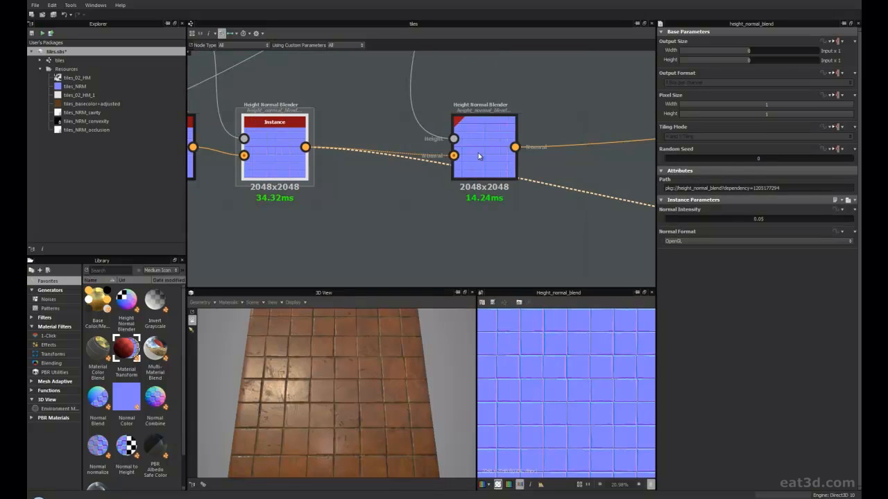
pyautogui.moveTo(431, 208); pyautogui.dragTo(247, 198, button='middle')
pyautogui.moveTo(459, 222); pyautogui.dragTo(166, 196, button='middle')
pyautogui.moveTo(414, 249); pyautogui.dragTo(294, 250, button='middle')
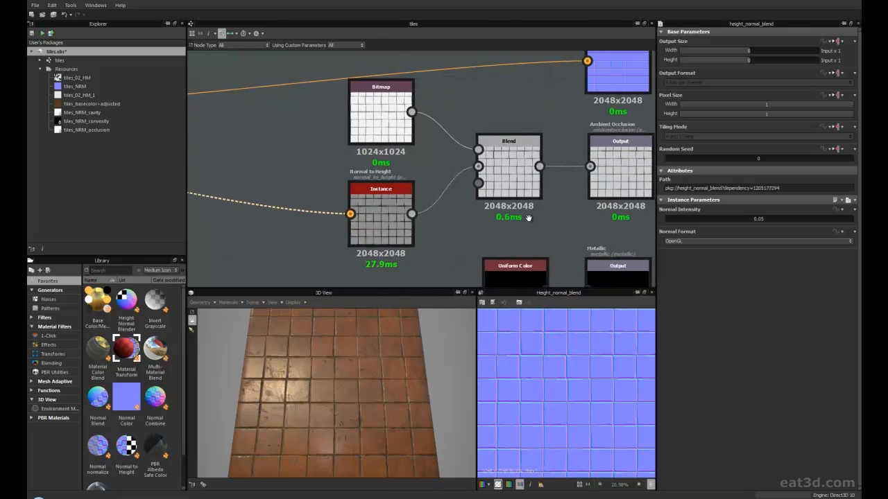
pyautogui.moveTo(529, 216); pyautogui.dragTo(479, 230, button='middle')
# Display the tiles_02_HM_1 Bitmap that feeds the Ambient Occlusion Blend and examine its parameters.
pyautogui.click(327, 139)
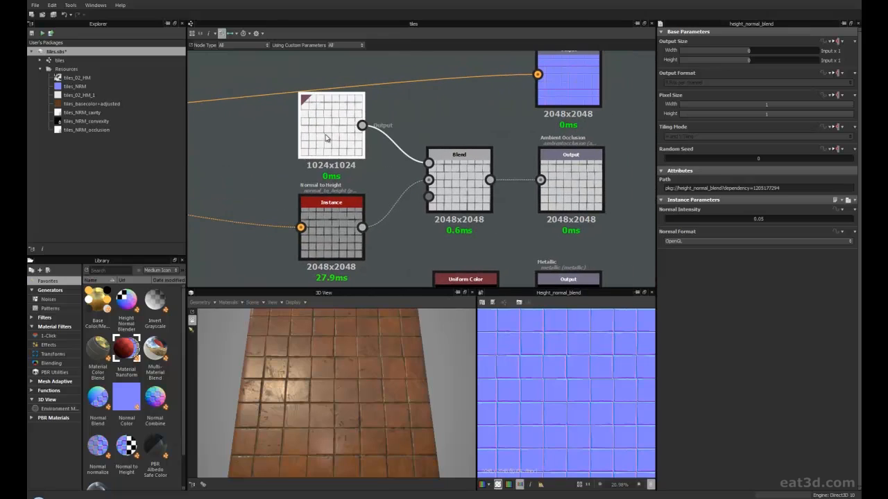
pyautogui.scroll(2, 543, 372)
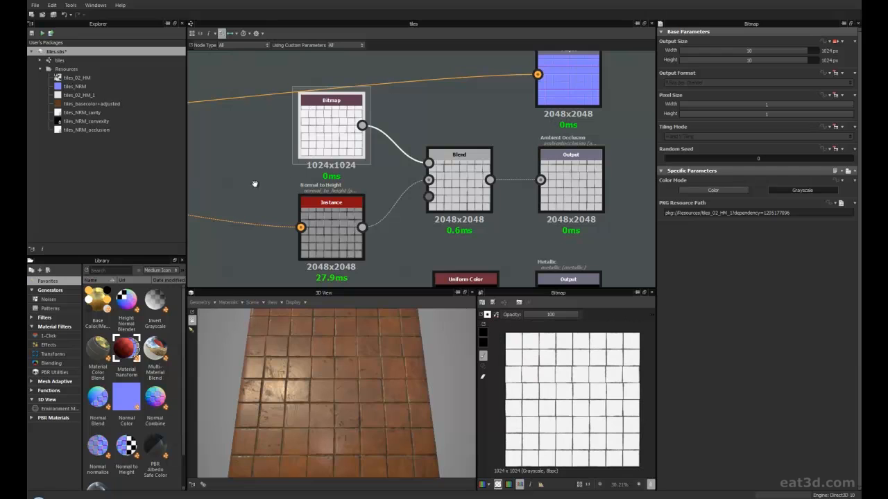
pyautogui.moveTo(255, 188); pyautogui.dragTo(251, 197, button='middle')
pyautogui.moveTo(326, 165); pyautogui.dragTo(326, 165)
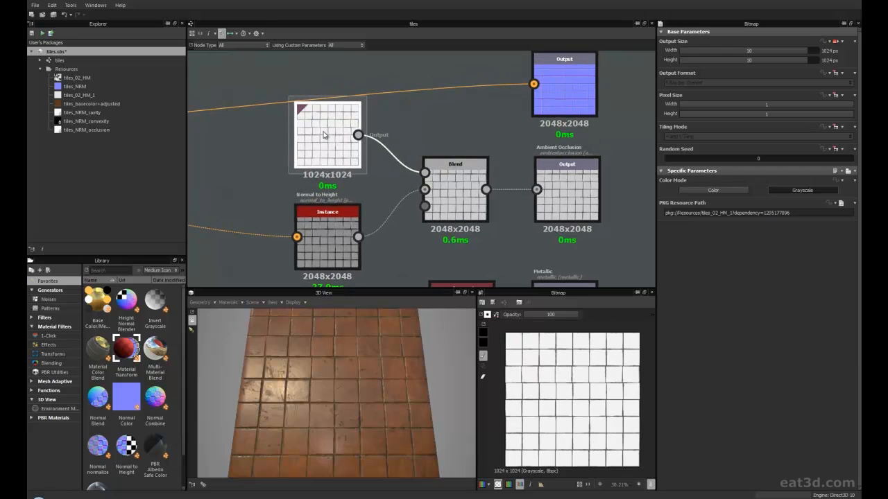
# Move the Bitmap beside the Ambient Occlusion Blend aside and feed the Blend from the matching tile Bitmap at the graph's start.
pyautogui.scroll(-4, 331, 145)
pyautogui.moveTo(245, 160); pyautogui.dragTo(403, 160, button='middle')
pyautogui.scroll(-2, 331, 178)
pyautogui.moveTo(331, 178); pyautogui.dragTo(427, 186, button='middle')
pyautogui.scroll(1, 424, 185)
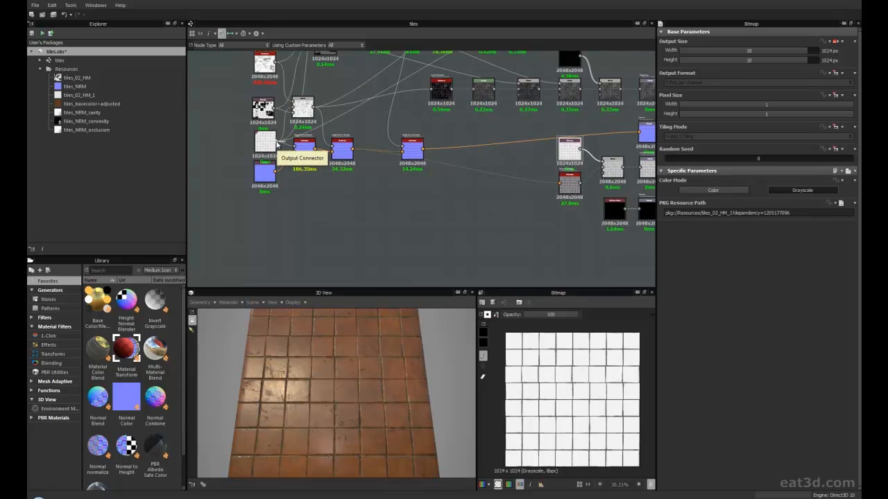
pyautogui.moveTo(566, 149); pyautogui.dragTo(436, 224)
pyautogui.moveTo(514, 197); pyautogui.dragTo(473, 181, button='middle')
pyautogui.scroll(2, 493, 181)
pyautogui.moveTo(511, 161); pyautogui.dragTo(512, 145)
pyautogui.moveTo(307, 214); pyautogui.dragTo(424, 198)
pyautogui.moveTo(449, 190); pyautogui.dragTo(358, 204, button='middle')
pyautogui.scroll(3, 358, 204)
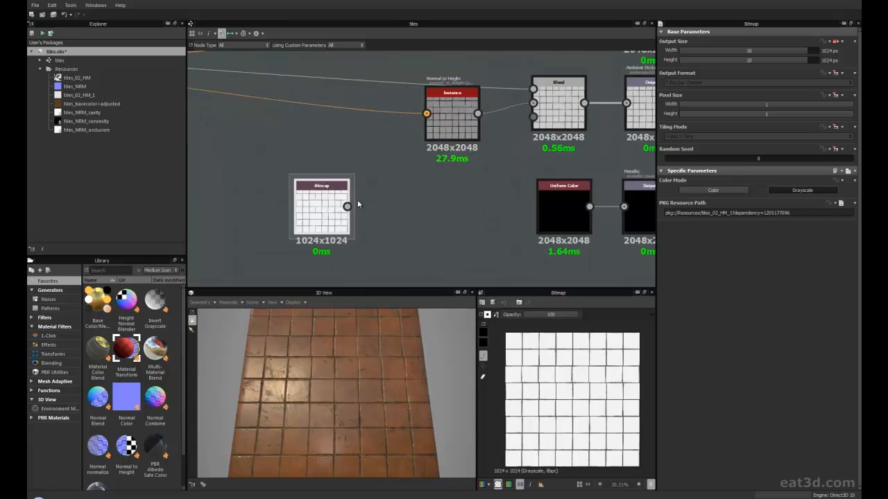
# Reposition the Normal to Height node closer to the Blend and delete the disconnected tile Bitmap.
pyautogui.moveTo(453, 129); pyautogui.dragTo(470, 170)
pyautogui.click(312, 213)
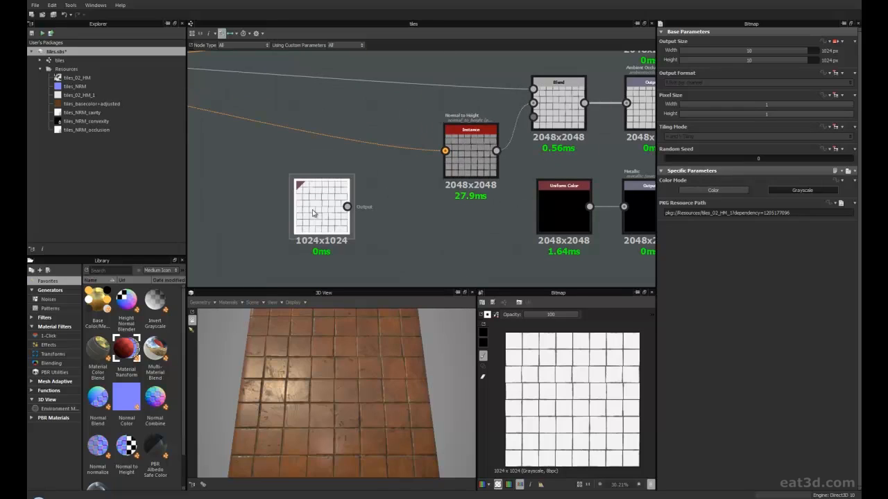
pyautogui.press('Delete')
pyautogui.moveTo(384, 234); pyautogui.dragTo(323, 249, button='middle')
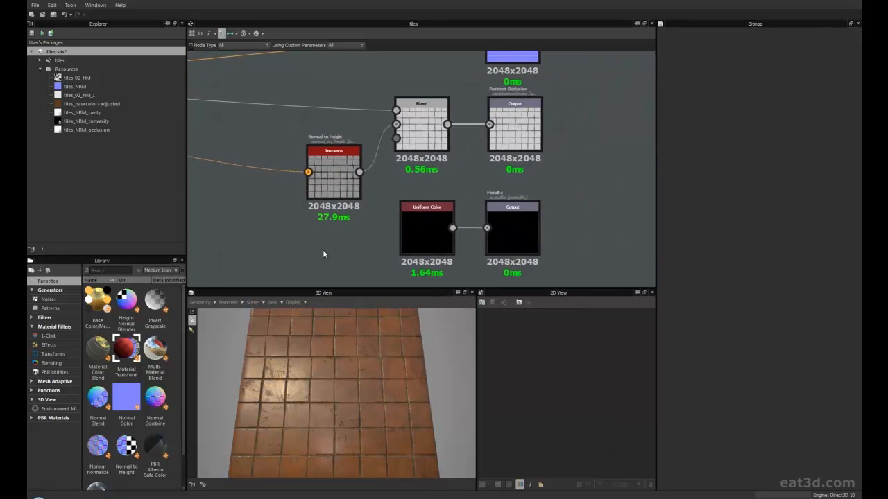
# Display the Ambient Occlusion Blend's result in 2D and trace the Normal to Height node's input back to the Height Normal Blenders.
pyautogui.click(419, 144)
pyautogui.moveTo(331, 185); pyautogui.dragTo(339, 186)
pyautogui.scroll(-1, 288, 214)
pyautogui.moveTo(255, 185); pyautogui.dragTo(448, 220, button='middle')
pyautogui.moveTo(317, 199); pyautogui.dragTo(459, 199, button='middle')
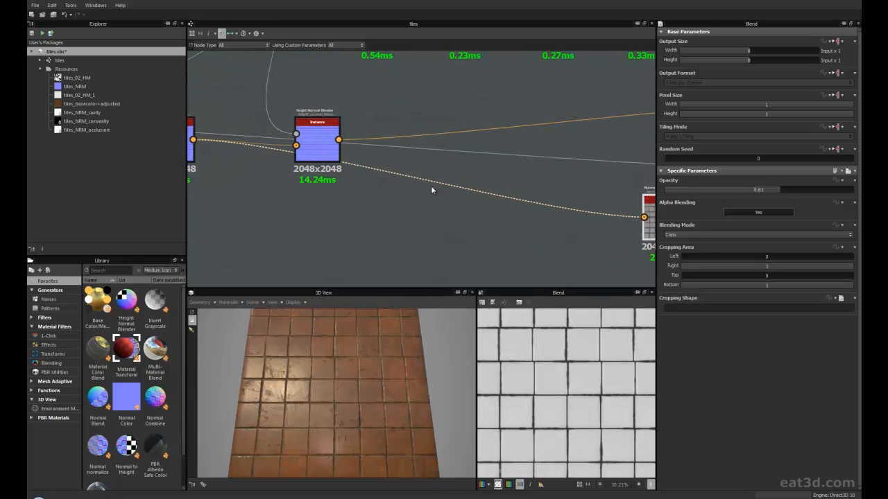
pyautogui.moveTo(374, 231); pyautogui.dragTo(464, 227, button='middle')
pyautogui.scroll(6, 267, 152)
pyautogui.scroll(-4, 269, 153)
# Examine the Normal to Height node up close and its connection into the Ambient Occlusion Blend.
pyautogui.moveTo(405, 201); pyautogui.dragTo(302, 189, button='middle')
pyautogui.scroll(-1, 536, 227)
pyautogui.moveTo(537, 227); pyautogui.dragTo(360, 208, button='middle')
pyautogui.moveTo(502, 229); pyautogui.dragTo(340, 223, button='middle')
pyautogui.scroll(-2, 505, 231)
pyautogui.scroll(3, 356, 226)
pyautogui.scroll(2, 358, 226)
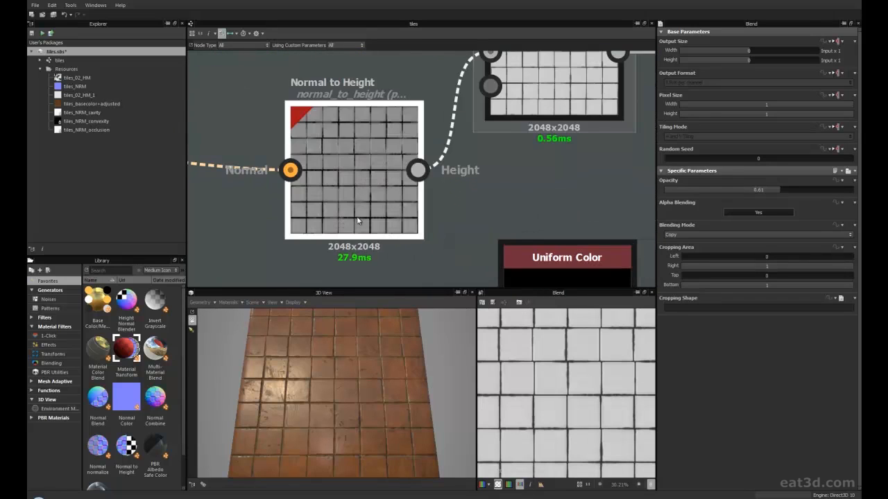
pyautogui.scroll(1, 378, 214)
pyautogui.scroll(-5, 379, 212)
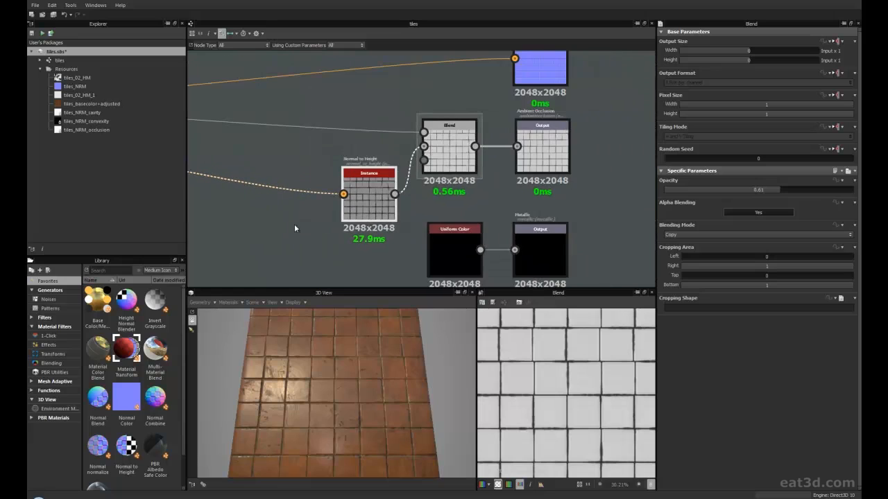
# Display the Normal to Height node's result in 2D and inspect the whole map.
pyautogui.moveTo(295, 225); pyautogui.dragTo(247, 232, button='middle')
pyautogui.scroll(3, 380, 208)
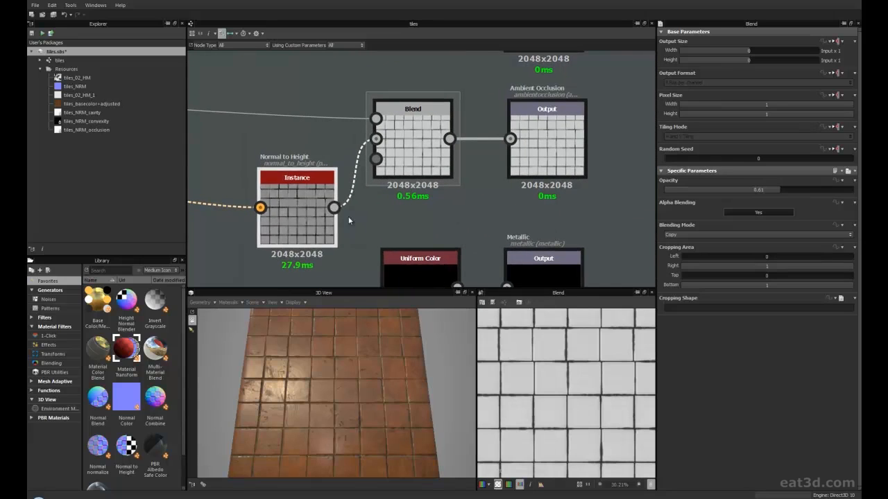
pyautogui.moveTo(301, 221); pyautogui.dragTo(296, 216, button='middle')
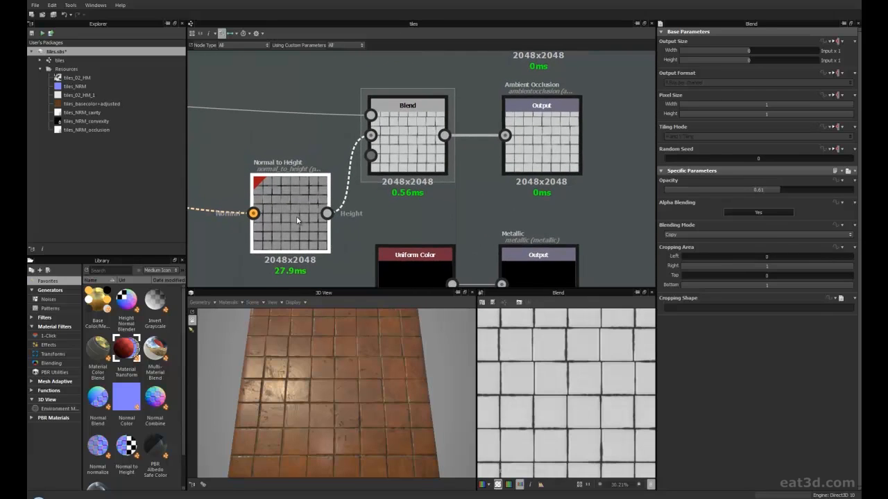
pyautogui.click(296, 216)
pyautogui.doubleClick(298, 215)
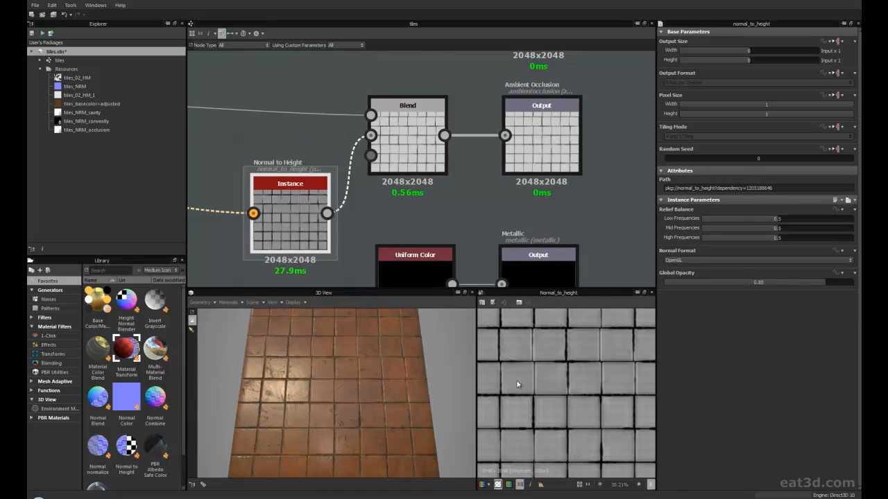
pyautogui.scroll(-3, 560, 382)
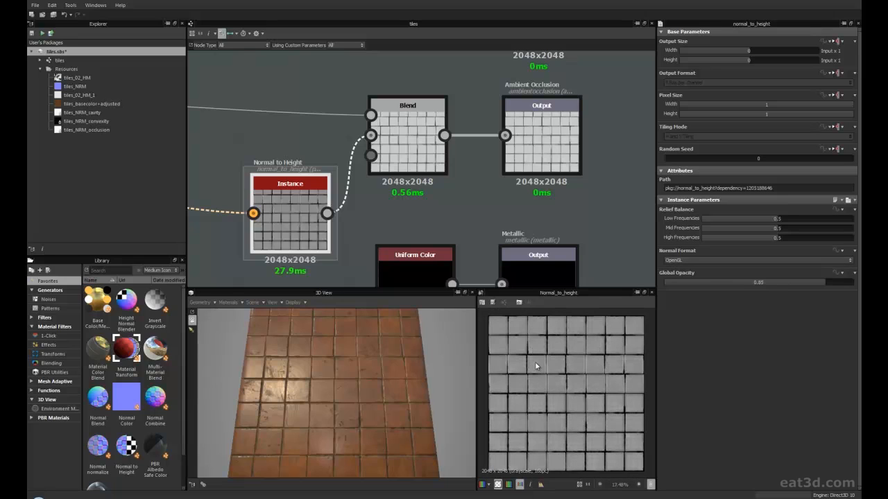
pyautogui.moveTo(383, 204); pyautogui.dragTo(330, 238, button='middle')
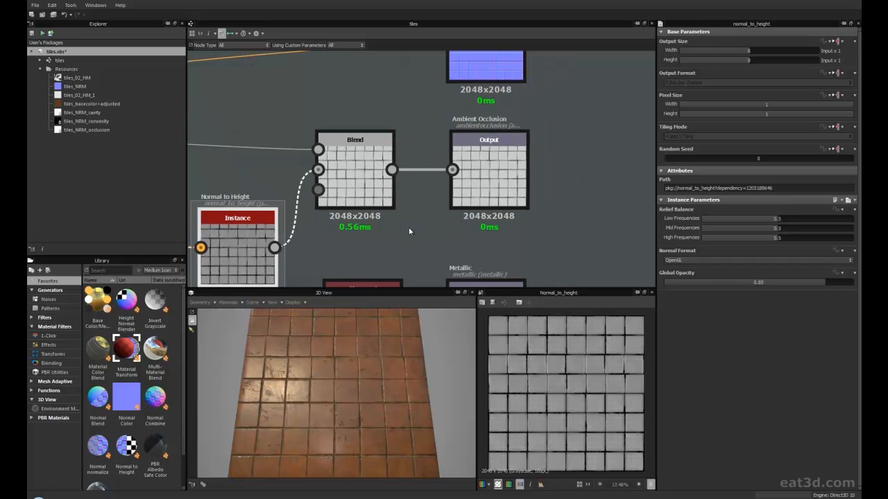
# Display the Ambient Occlusion Blend's combined result in 2D and examine its input connections.
pyautogui.click(358, 171)
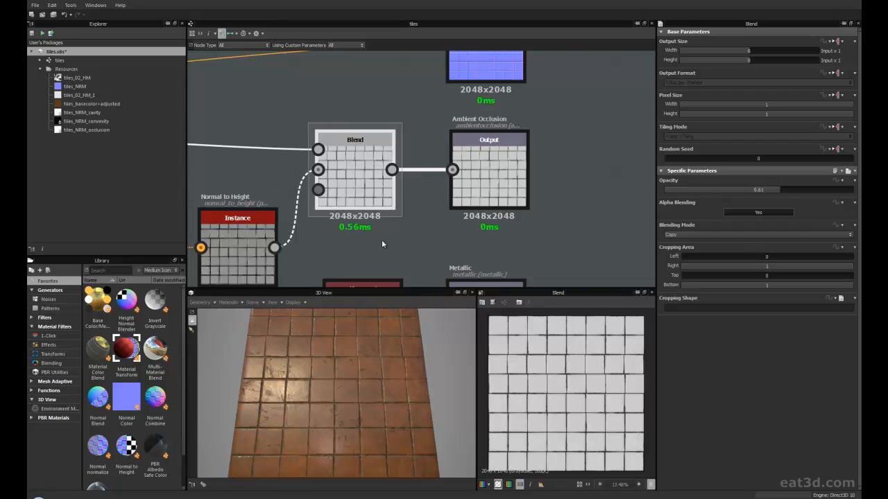
pyautogui.scroll(-3, 382, 239)
pyautogui.moveTo(229, 201); pyautogui.dragTo(385, 180, button='middle')
pyautogui.rightClick(385, 180)
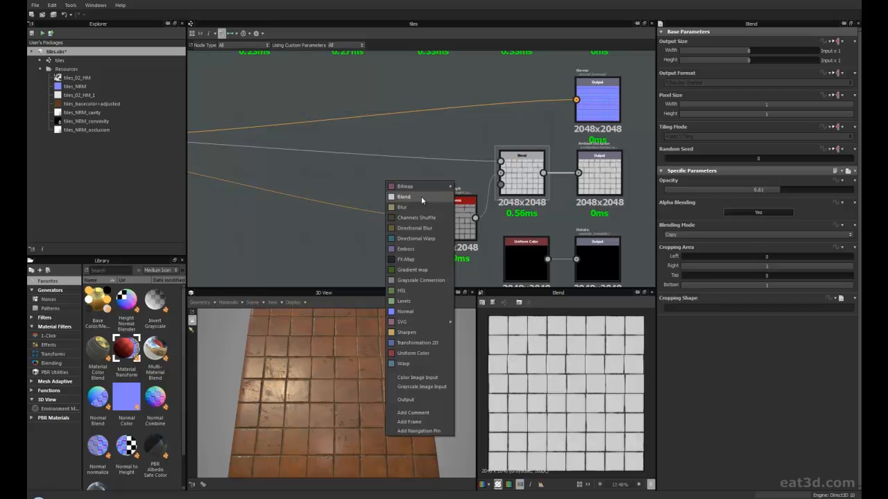
pyautogui.moveTo(552, 215); pyautogui.dragTo(472, 225, button='middle')
pyautogui.scroll(2, 471, 226)
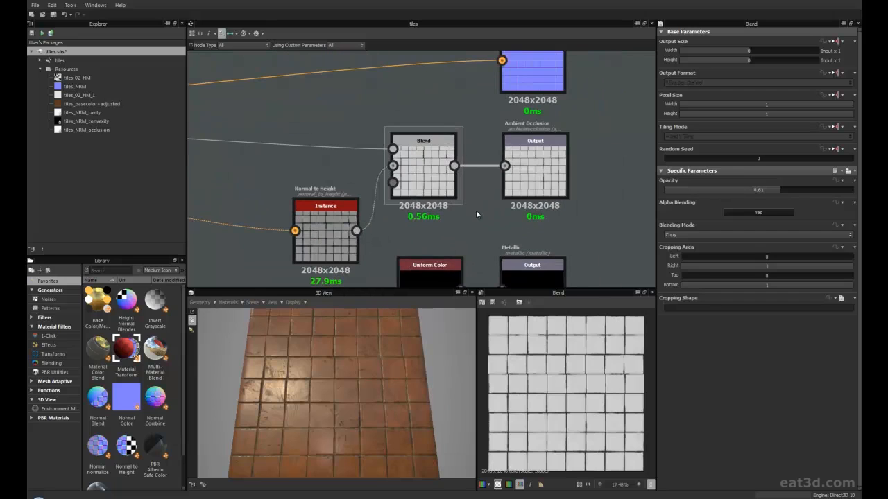
pyautogui.scroll(2, 476, 212)
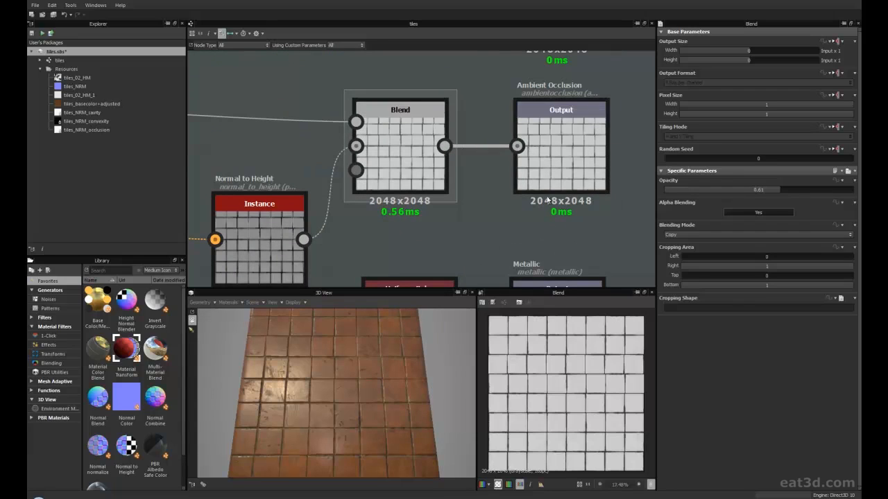
# Display the Ambient Occlusion output in 2D and examine the grout lines up close and across the full map.
pyautogui.click(545, 161)
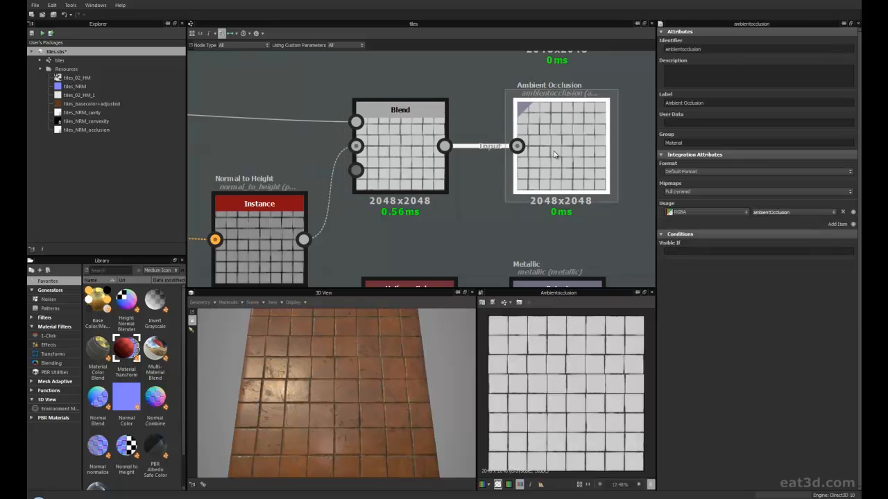
pyautogui.scroll(6, 579, 420)
pyautogui.scroll(-4, 576, 418)
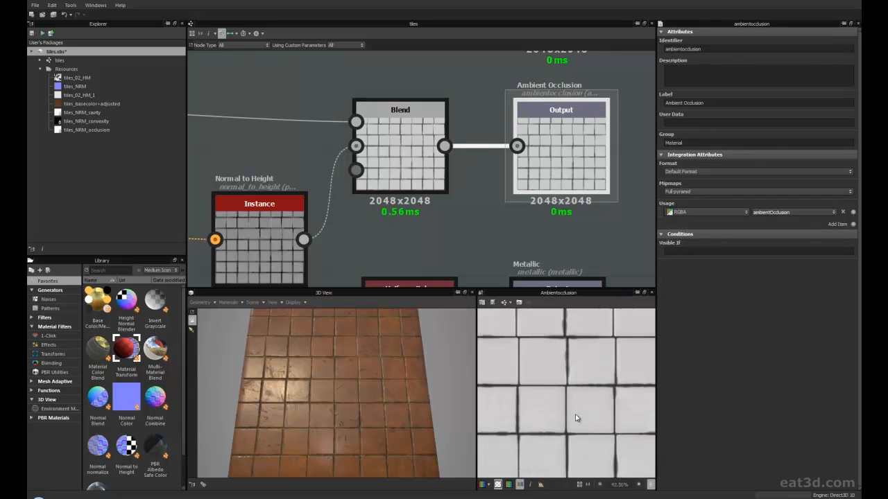
pyautogui.scroll(2, 550, 383)
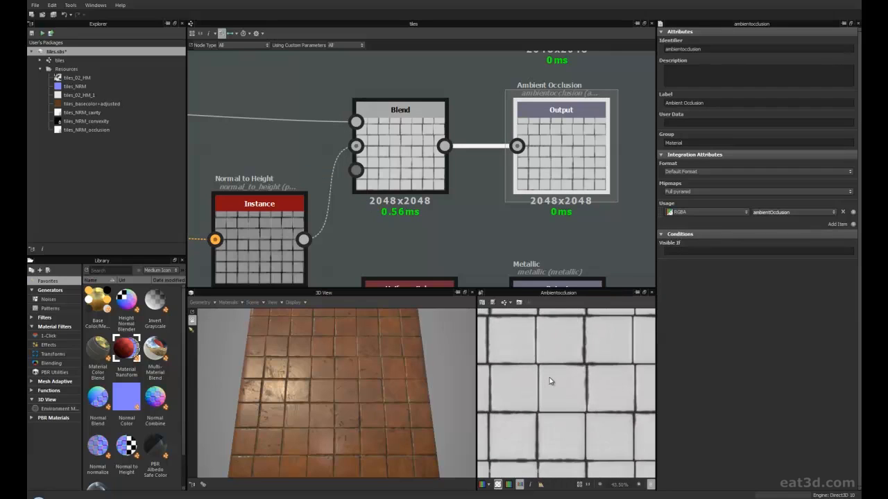
pyautogui.scroll(6, 570, 386)
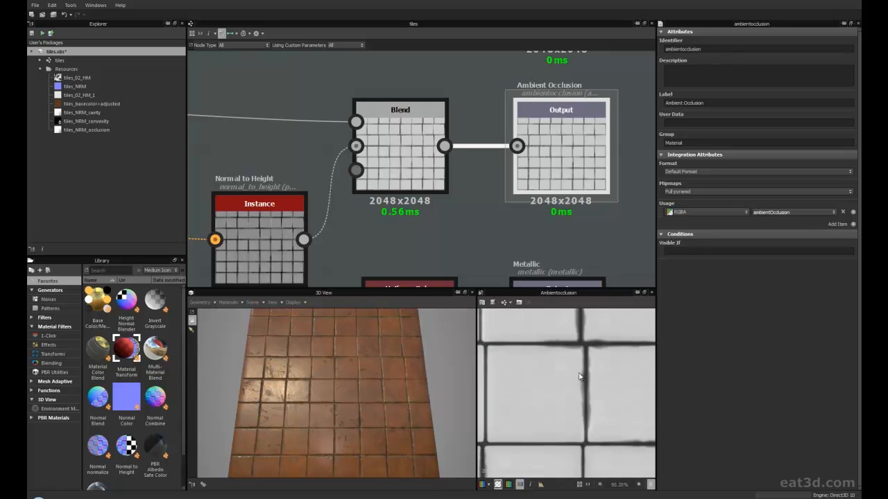
pyautogui.scroll(-8, 514, 399)
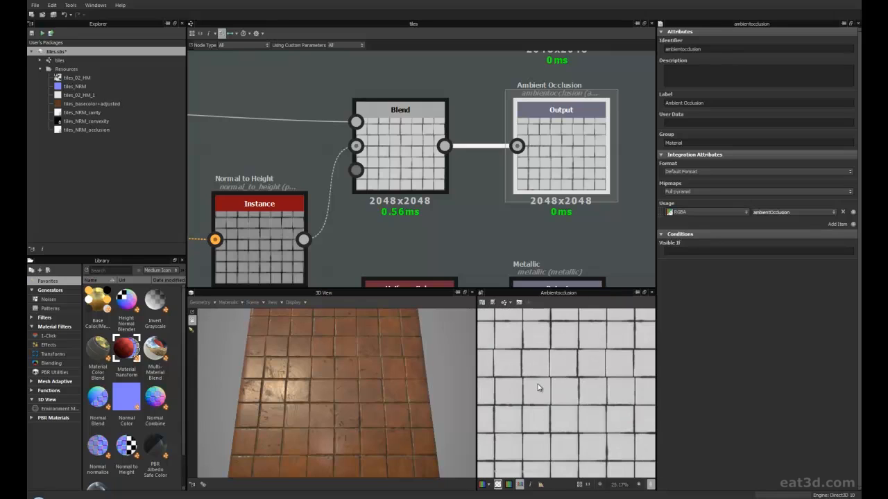
pyautogui.scroll(2, 560, 362)
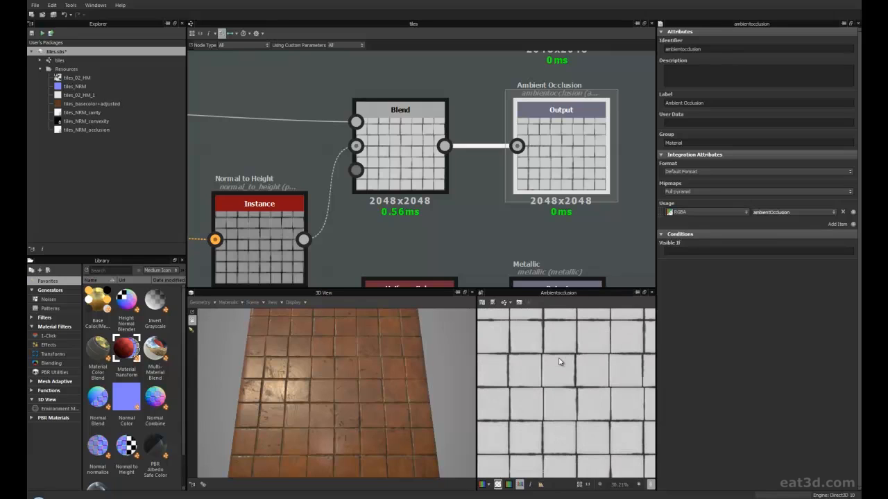
pyautogui.scroll(-3, 542, 400)
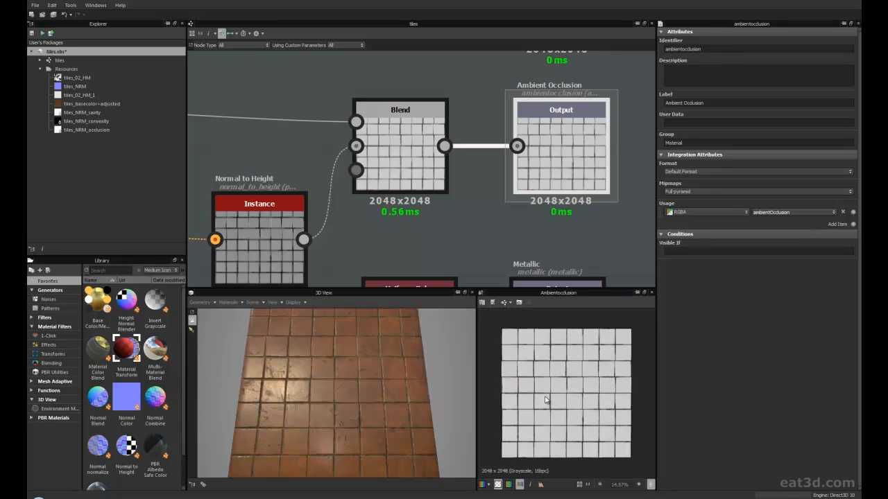
pyautogui.scroll(1, 545, 400)
# Select the roughness node chain with its output and black Bitmap and move it past the other output nodes, clear of the base color network.
pyautogui.scroll(-5, 414, 243)
pyautogui.scroll(2, 419, 224)
pyautogui.moveTo(415, 196); pyautogui.dragTo(409, 261, button='middle')
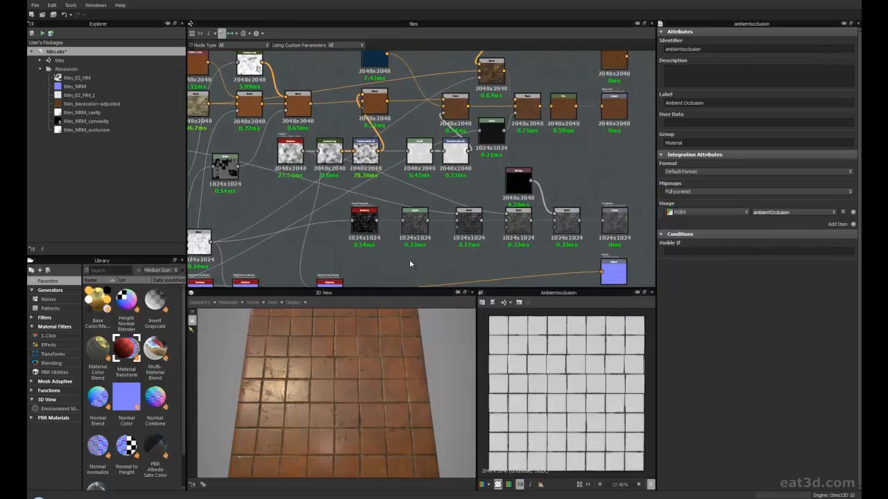
pyautogui.scroll(-2, 461, 252)
pyautogui.moveTo(469, 255); pyautogui.dragTo(470, 188, button='middle')
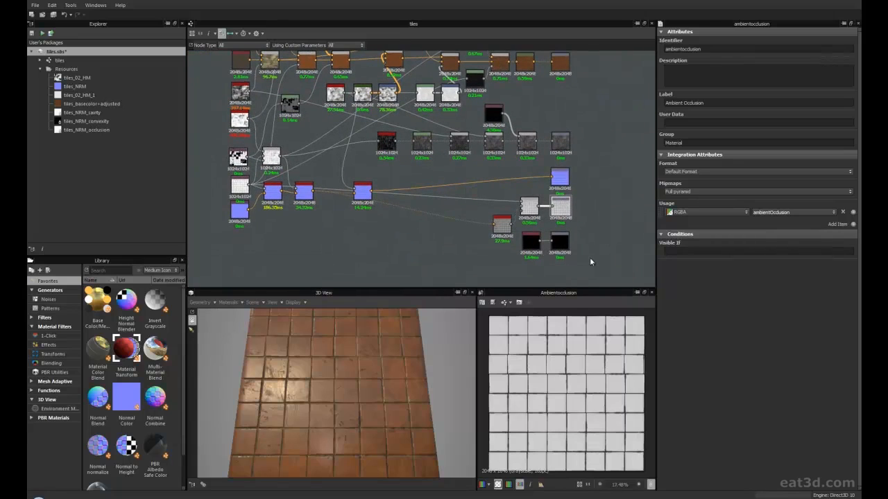
pyautogui.moveTo(605, 268); pyautogui.dragTo(384, 206)
pyautogui.moveTo(379, 120); pyautogui.dragTo(560, 151)
pyautogui.moveTo(335, 336); pyautogui.dragTo(311, 356)
pyautogui.moveTo(310, 346); pyautogui.dragTo(336, 326)
pyautogui.moveTo(361, 217)
pyautogui.mouseDown(button='middle')
pyautogui.moveTo(363, 271)
pyautogui.moveTo(366, 235)
pyautogui.mouseUp(button='middle')
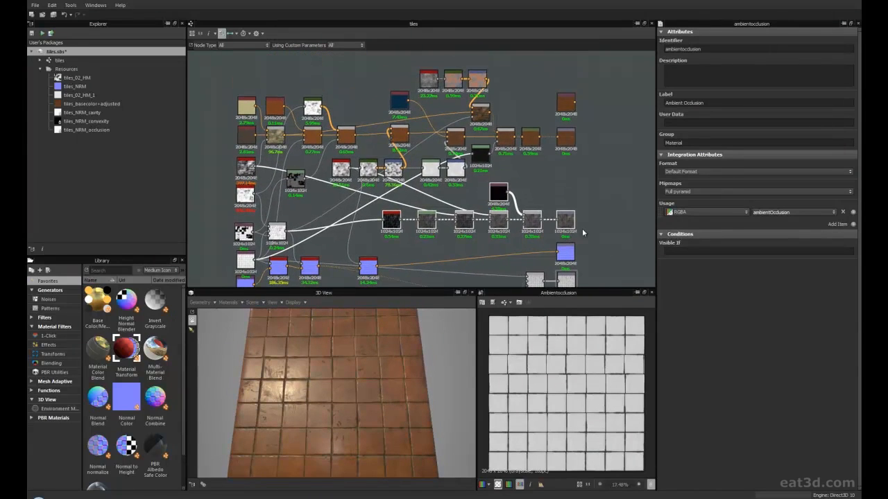
pyautogui.moveTo(466, 200); pyautogui.dragTo(317, 190, button='middle')
pyautogui.moveTo(425, 215); pyautogui.dragTo(627, 222)
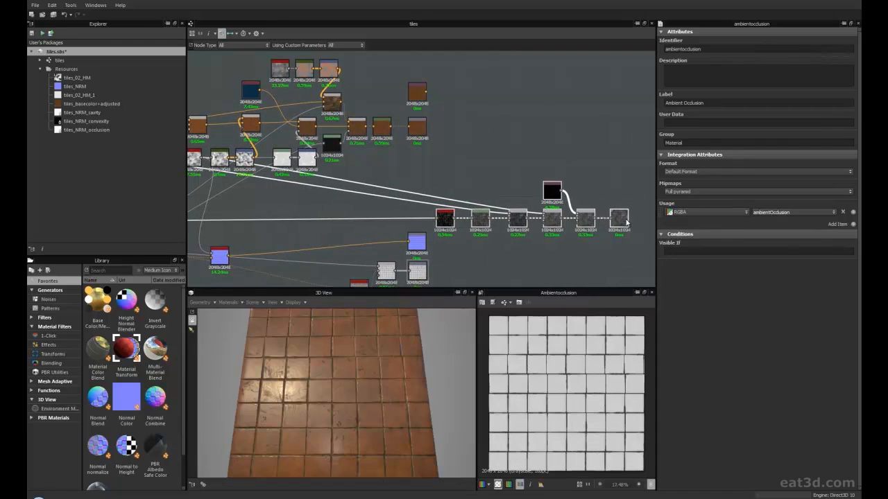
# Examine the base color network's source nodes and blends, comparing them with the tiles in the 3D preview.
pyautogui.scroll(5, 426, 226)
pyautogui.scroll(2, 434, 226)
pyautogui.scroll(-2, 378, 224)
pyautogui.moveTo(350, 211); pyautogui.dragTo(369, 230, button='middle')
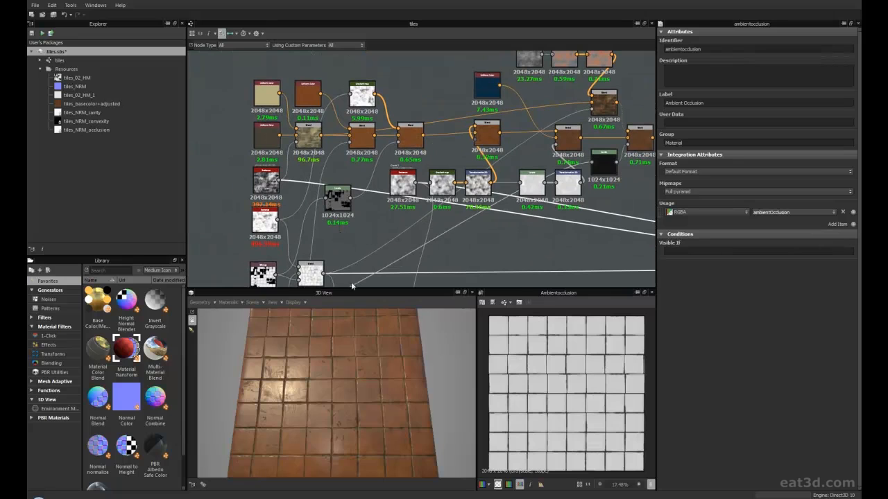
pyautogui.moveTo(325, 385)
pyautogui.mouseDown()
pyautogui.moveTo(366, 386)
pyautogui.moveTo(326, 385)
pyautogui.moveTo(362, 403)
pyautogui.moveTo(308, 399)
pyautogui.moveTo(320, 387)
pyautogui.mouseUp()
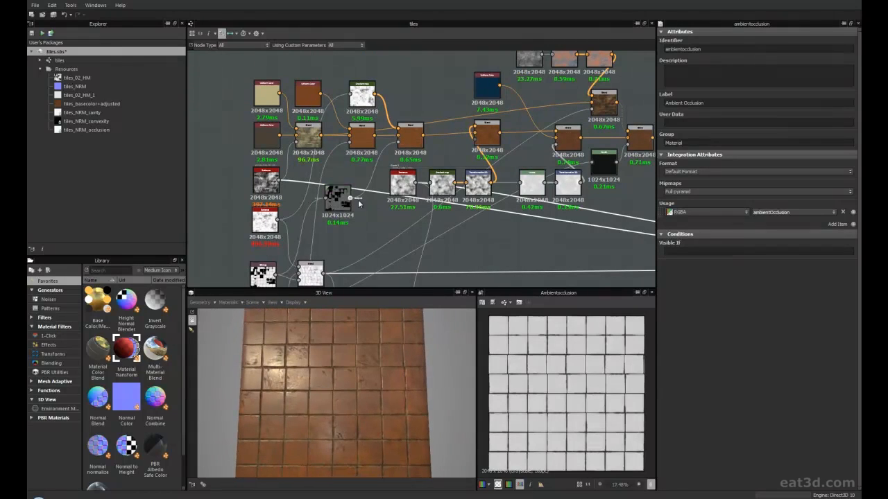
pyautogui.scroll(-1, 358, 203)
pyautogui.moveTo(447, 222); pyautogui.dragTo(382, 236, button='middle')
pyautogui.scroll(-1, 368, 234)
pyautogui.scroll(1, 394, 238)
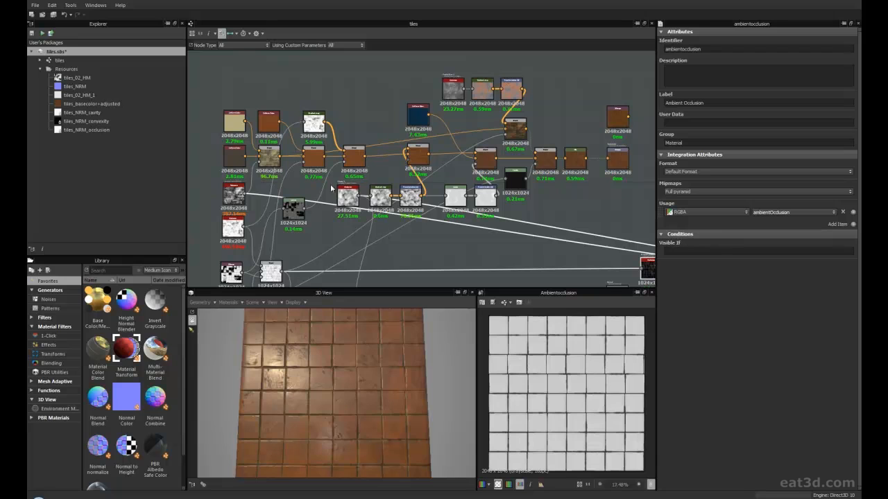
# Review how the base color network runs from its source nodes to the output and how it links to the other branches.
pyautogui.moveTo(305, 235); pyautogui.dragTo(338, 205, button='middle')
pyautogui.scroll(3, 340, 208)
pyautogui.scroll(-5, 350, 225)
pyautogui.moveTo(515, 233); pyautogui.dragTo(387, 218, button='middle')
pyautogui.scroll(-2, 418, 220)
pyautogui.moveTo(449, 230); pyautogui.dragTo(378, 220, button='middle')
pyautogui.scroll(2, 373, 219)
pyautogui.scroll(-3, 419, 202)
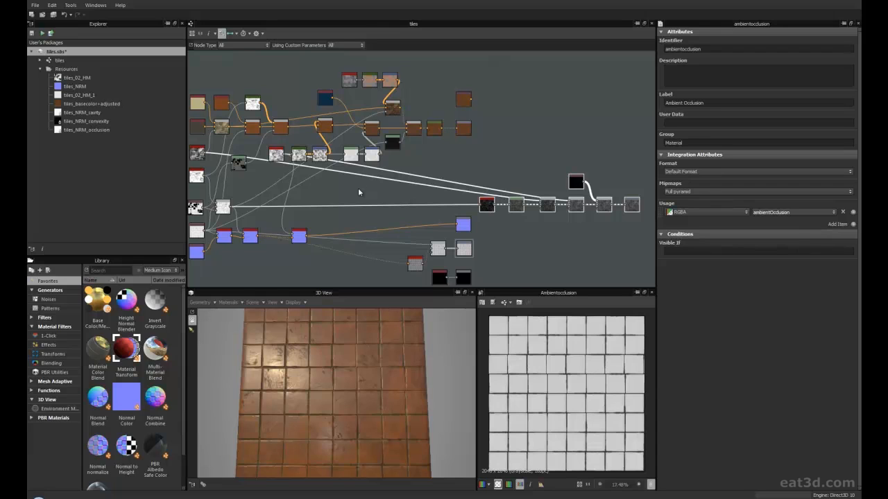
pyautogui.moveTo(359, 190); pyautogui.dragTo(374, 192, button='middle')
pyautogui.scroll(3, 269, 177)
pyautogui.moveTo(297, 195); pyautogui.dragTo(387, 216, button='middle')
pyautogui.scroll(-5, 312, 201)
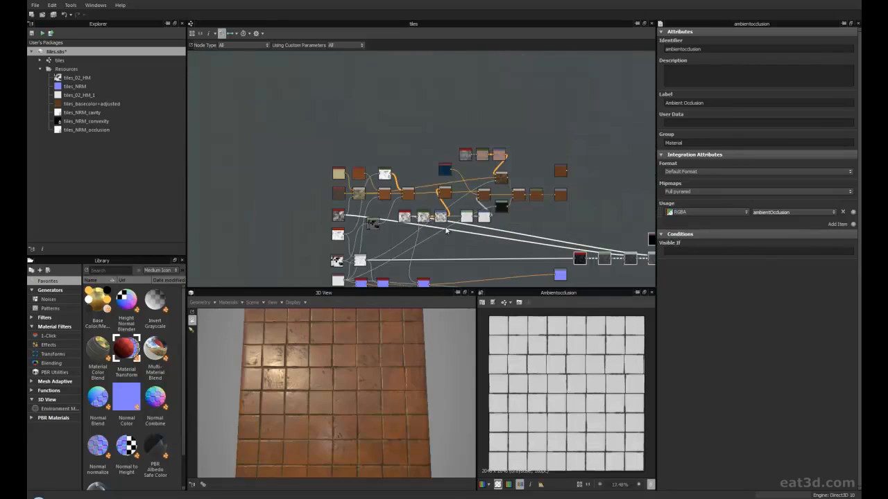
# Select the base color nodes and move them upward as a group, away from the normal and ambient occlusion branches.
pyautogui.moveTo(281, 147); pyautogui.dragTo(527, 207)
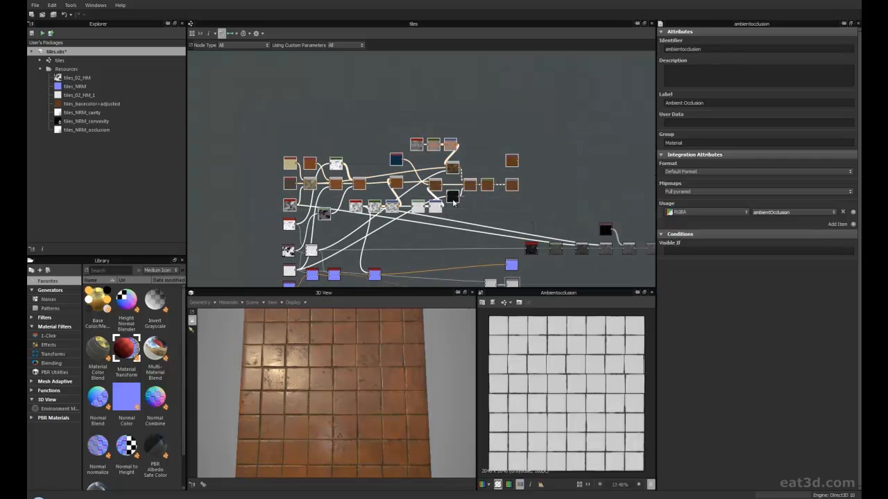
pyautogui.moveTo(431, 208); pyautogui.dragTo(423, 164)
pyautogui.scroll(4, 423, 164)
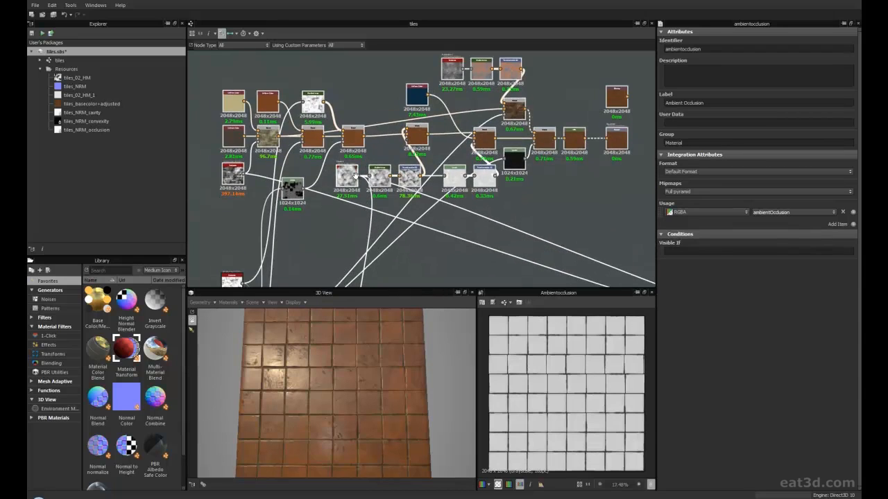
pyautogui.click(566, 245)
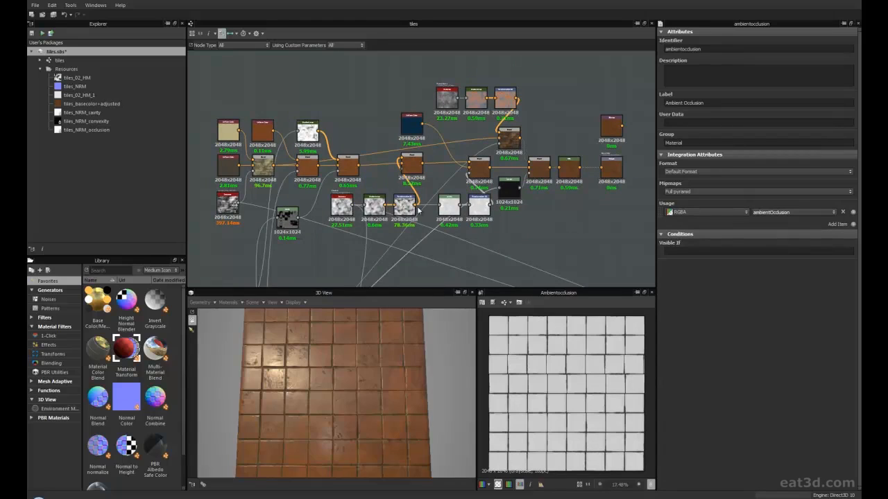
# Trace the links between the start of the base color network and the grunge and tile sources below it.
pyautogui.scroll(1, 350, 214)
pyautogui.moveTo(305, 196); pyautogui.dragTo(371, 173, button='middle')
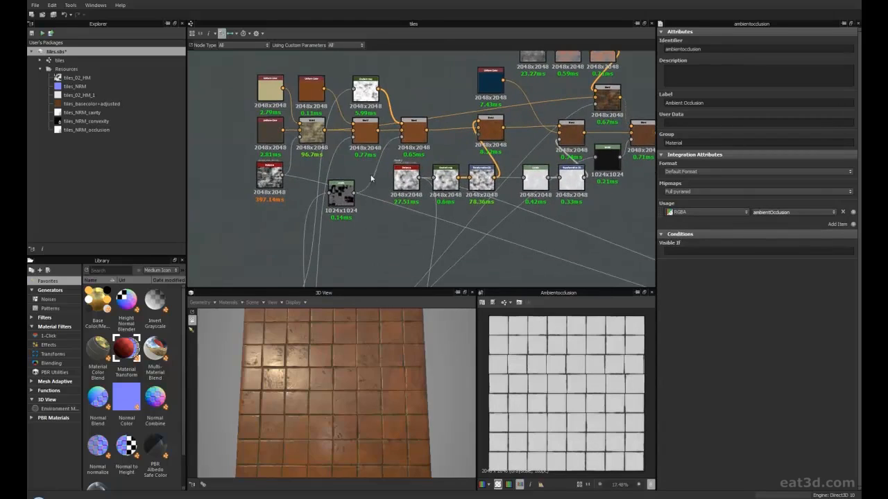
pyautogui.moveTo(371, 230); pyautogui.dragTo(364, 160, button='middle')
pyautogui.moveTo(263, 161); pyautogui.dragTo(278, 203, button='middle')
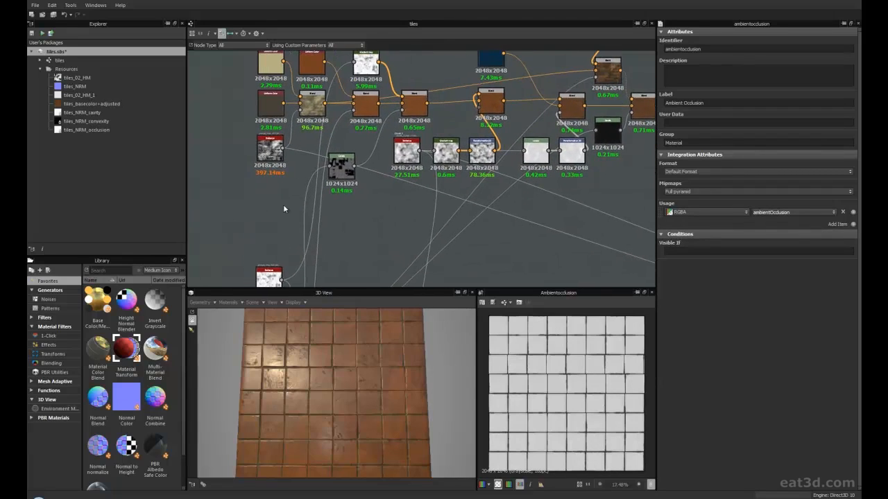
pyautogui.moveTo(294, 257); pyautogui.dragTo(291, 241, button='middle')
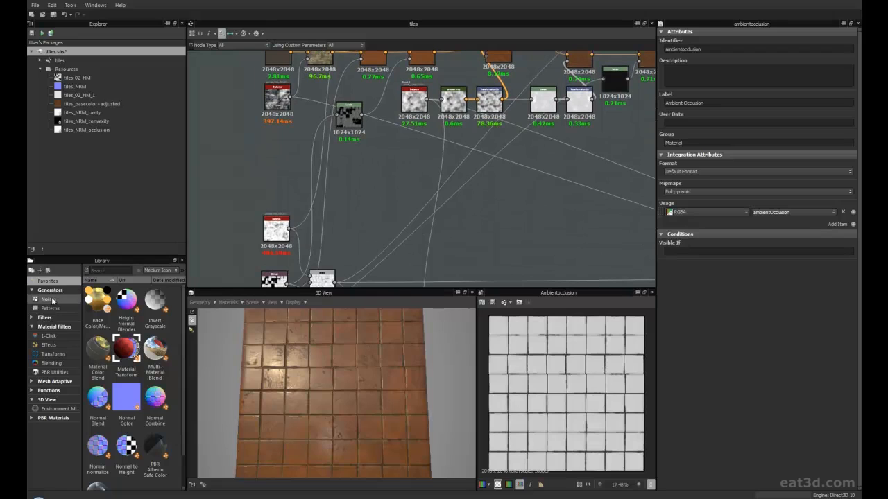
pyautogui.moveTo(278, 154); pyautogui.dragTo(330, 225, button='middle')
# Examine the grunge_map_011 instance up close and where its output feeds the graph.
pyautogui.scroll(3, 304, 202)
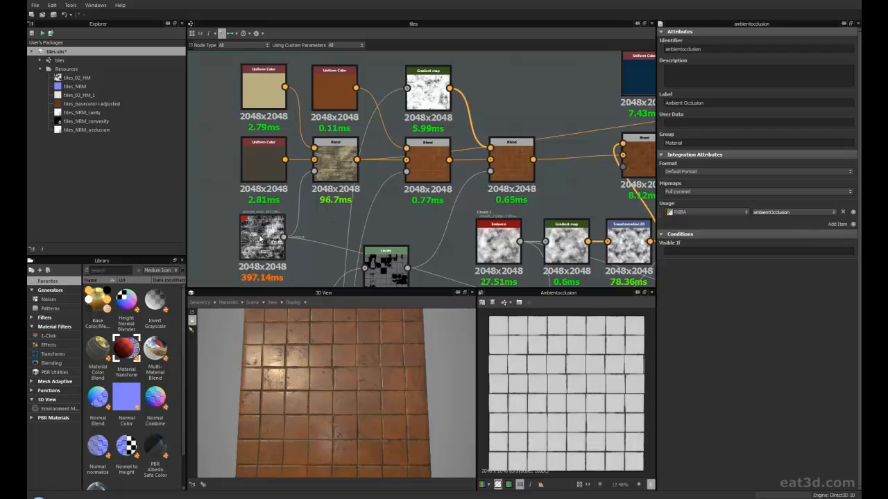
pyautogui.scroll(4, 260, 236)
pyautogui.moveTo(262, 237); pyautogui.dragTo(290, 172, button='middle')
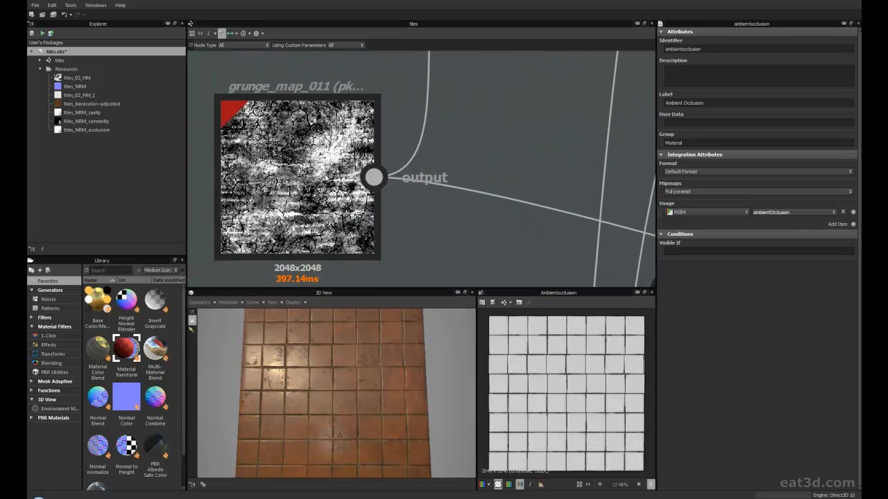
pyautogui.scroll(-2, 326, 173)
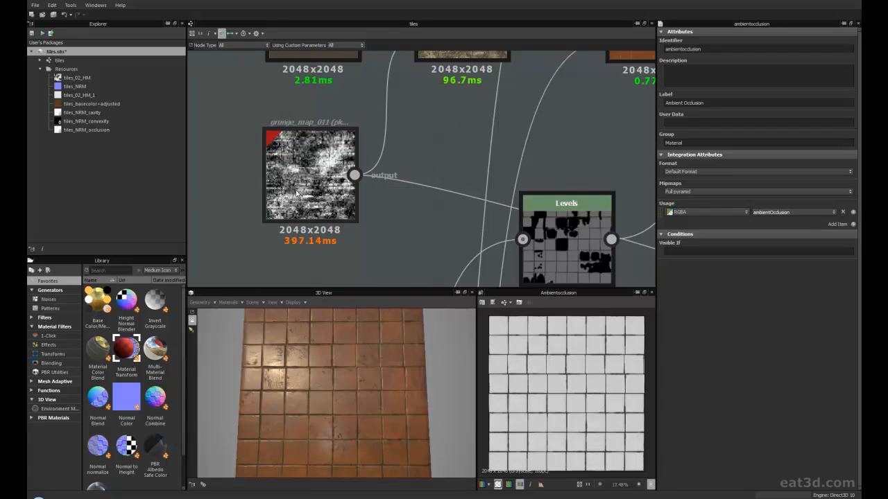
pyautogui.scroll(2, 302, 170)
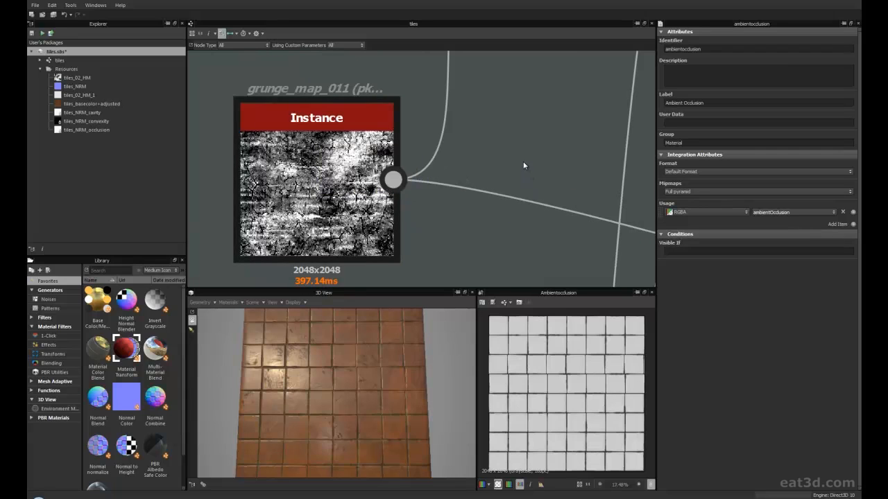
# Browse the Noises category of the library to find the grunge map 011 generator.
pyautogui.scroll(-2, 523, 161)
pyautogui.click(49, 299)
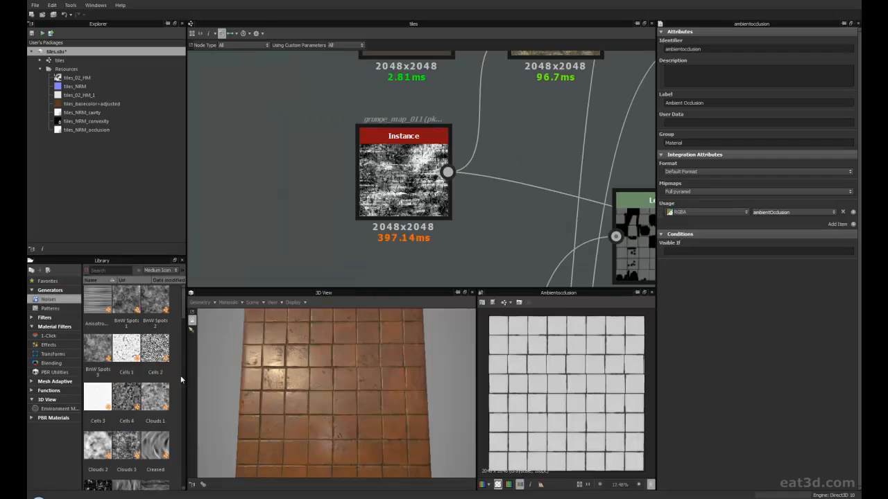
pyautogui.scroll(-5, 145, 405)
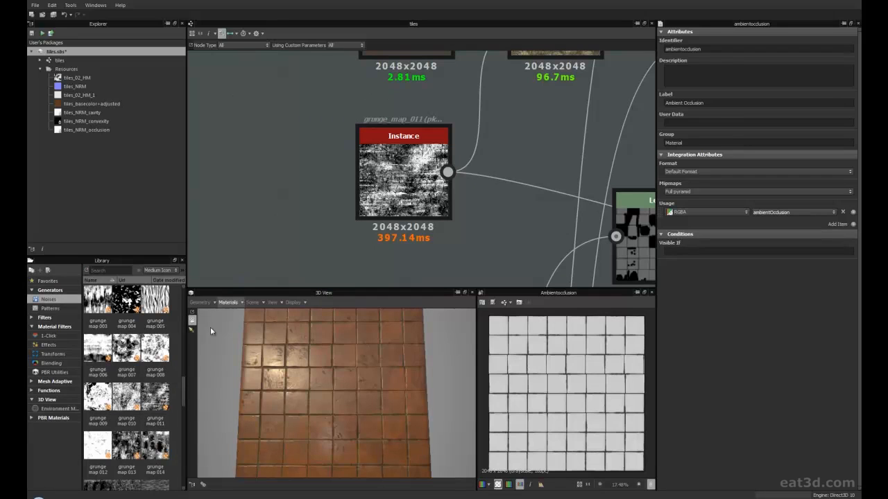
pyautogui.scroll(3, 127, 362)
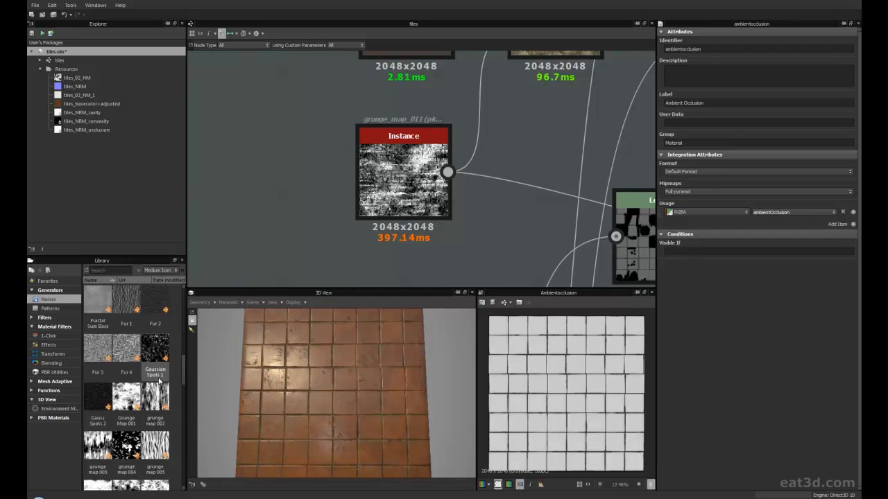
pyautogui.scroll(-3, 139, 402)
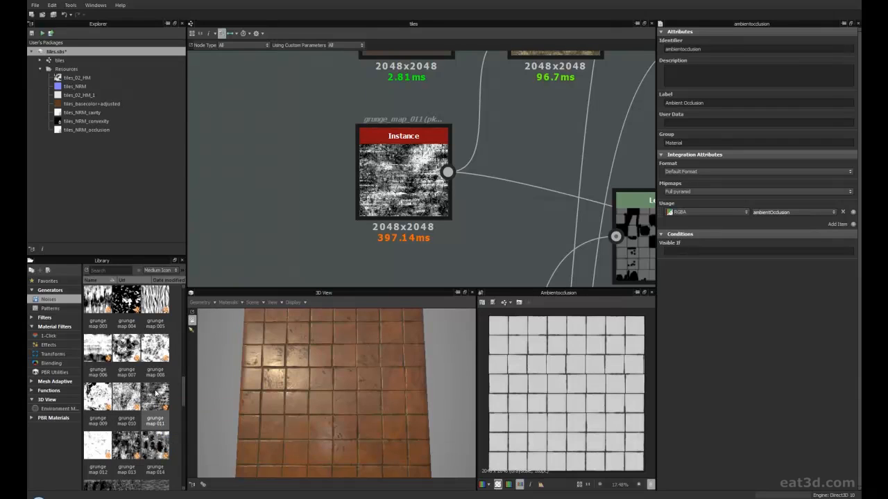
# Examine the uniform color nodes and the grunge map that feed the first Blend of the base color network.
pyautogui.moveTo(500, 165); pyautogui.dragTo(399, 205, button='middle')
pyautogui.scroll(-1, 412, 208)
pyautogui.scroll(-2, 343, 236)
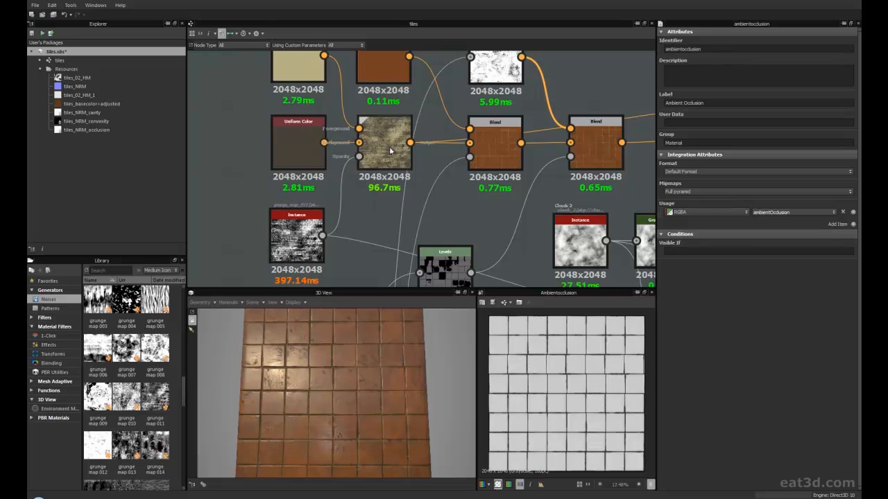
pyautogui.moveTo(377, 200); pyautogui.dragTo(357, 230, button='middle')
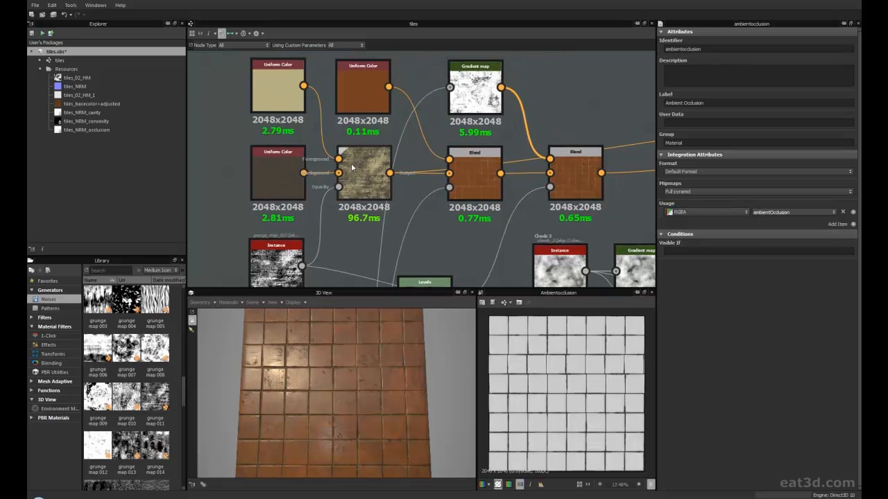
pyautogui.click(379, 104)
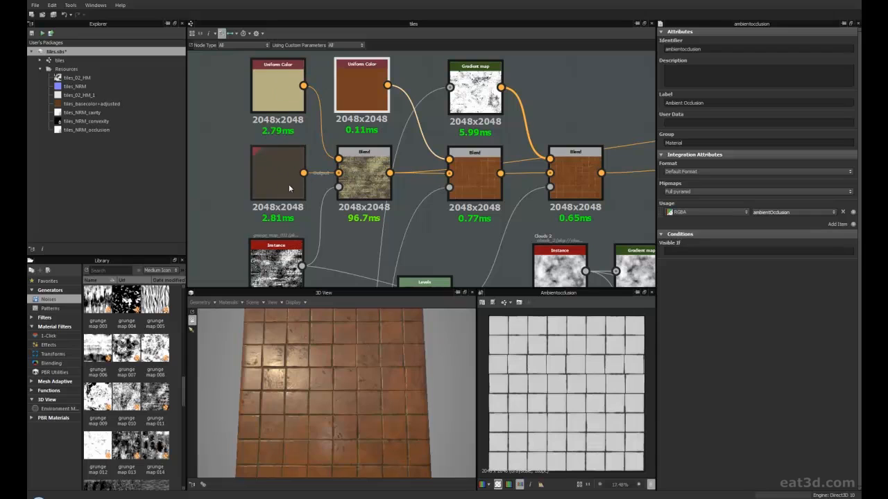
pyautogui.moveTo(345, 229); pyautogui.dragTo(352, 200, button='middle')
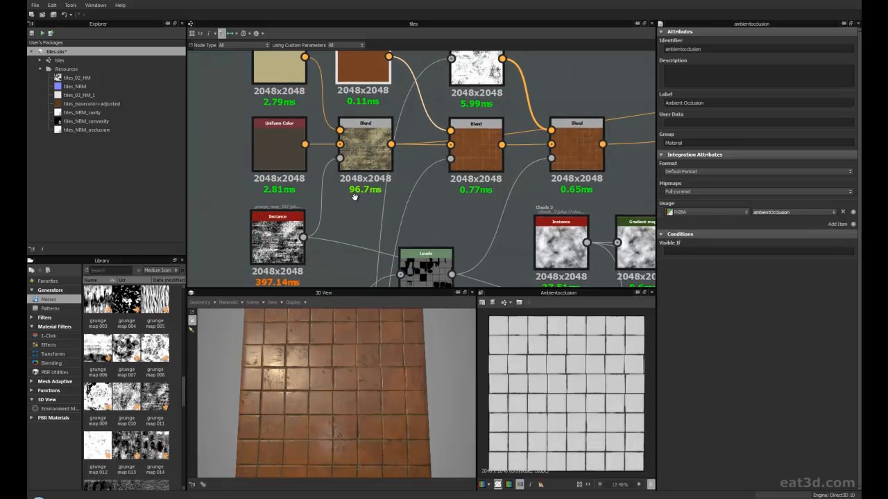
# Preview the first Blend node's result in the 2D view and examine its Foreground, Background and Opacity inputs up close.
pyautogui.click(366, 149)
pyautogui.scroll(1, 547, 408)
pyautogui.scroll(-1, 546, 400)
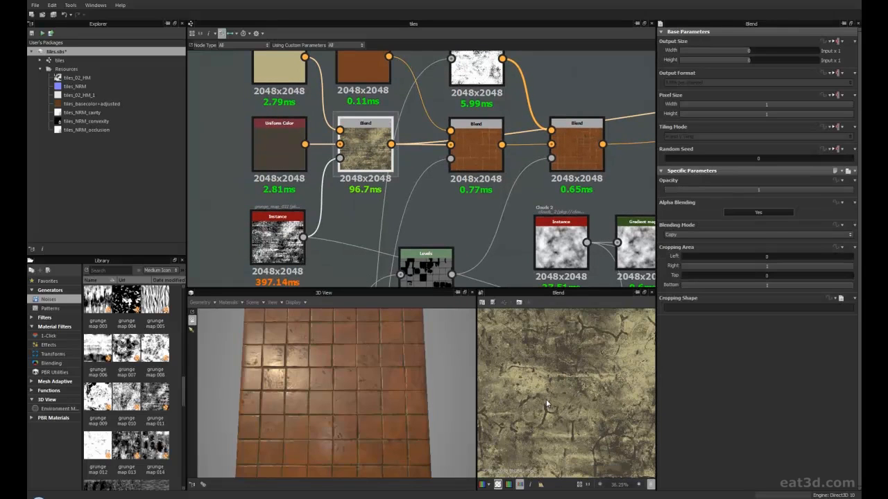
pyautogui.moveTo(367, 154); pyautogui.dragTo(364, 154)
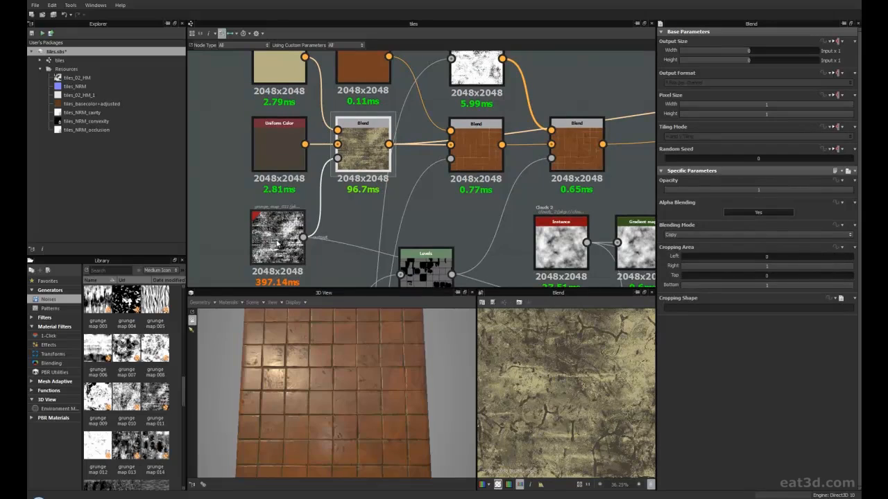
pyautogui.moveTo(314, 227); pyautogui.dragTo(348, 209, button='middle')
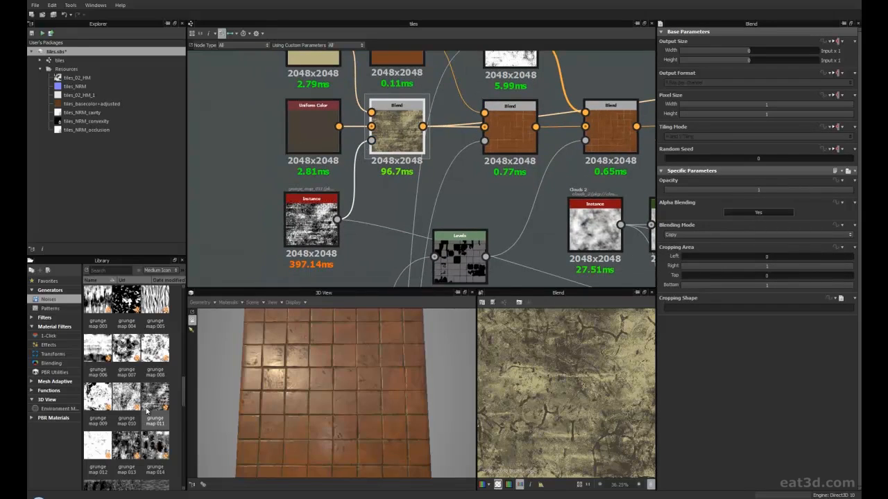
pyautogui.moveTo(361, 200); pyautogui.dragTo(349, 226, button='middle')
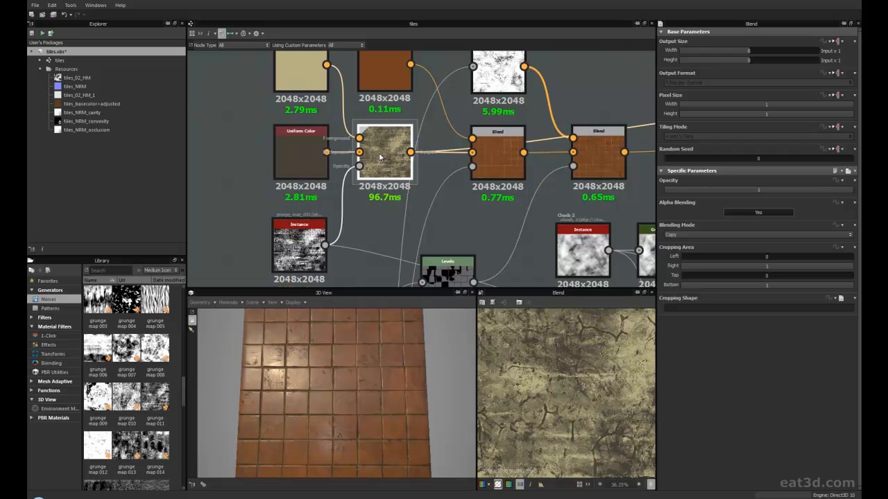
pyautogui.scroll(5, 385, 160)
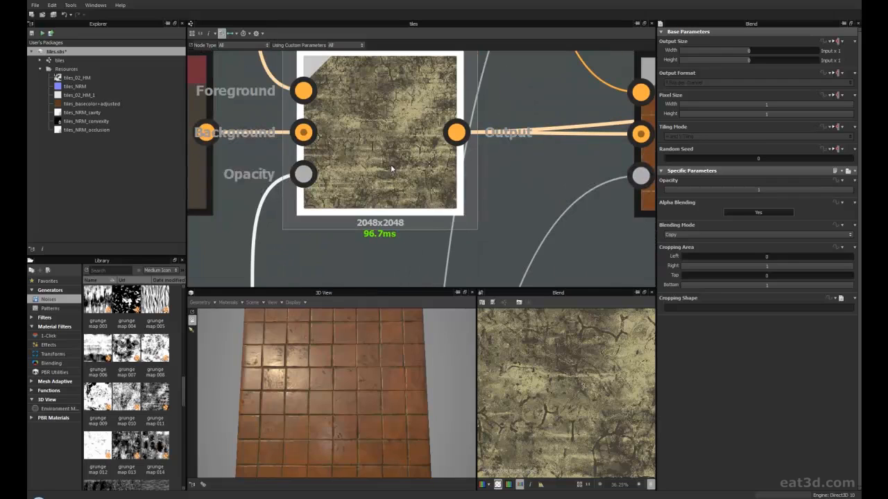
pyautogui.scroll(-5, 577, 378)
pyautogui.scroll(2, 578, 377)
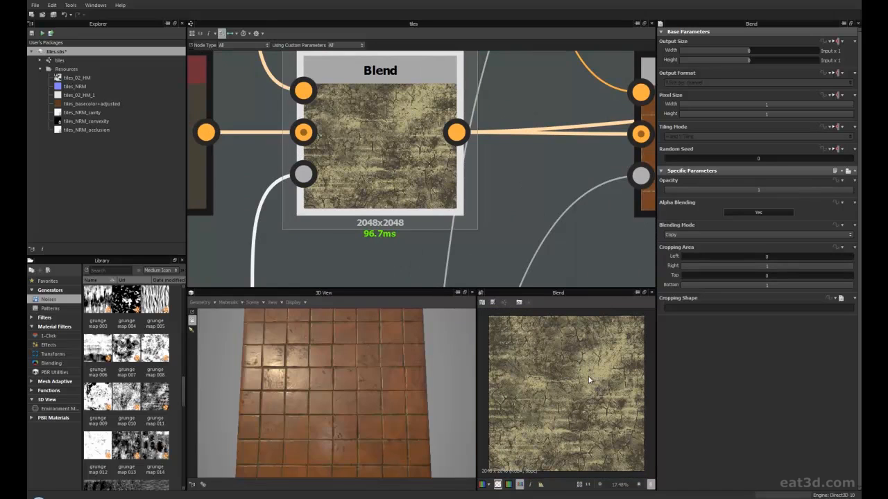
pyautogui.scroll(-6, 340, 208)
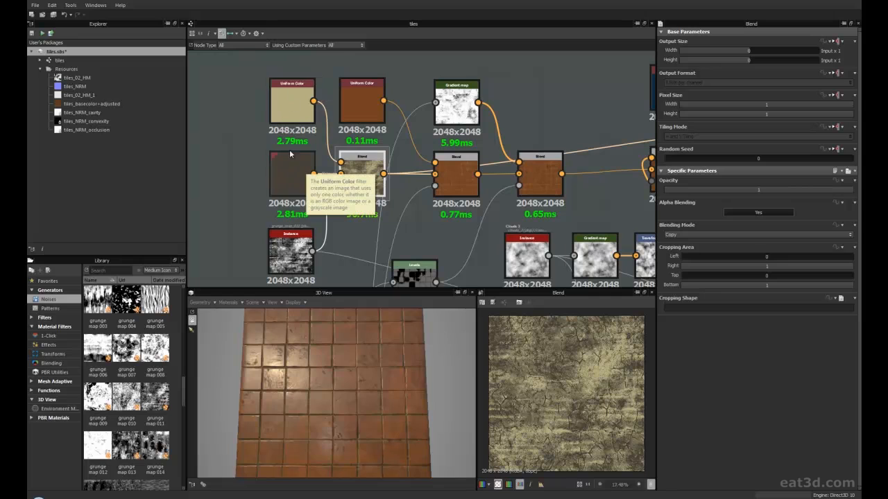
# Trace the grunge map's second output link to the Blend chain in the lower branch and return to the first Blend.
pyautogui.moveTo(378, 345); pyautogui.dragTo(325, 385)
pyautogui.moveTo(326, 223); pyautogui.dragTo(254, 234, button='middle')
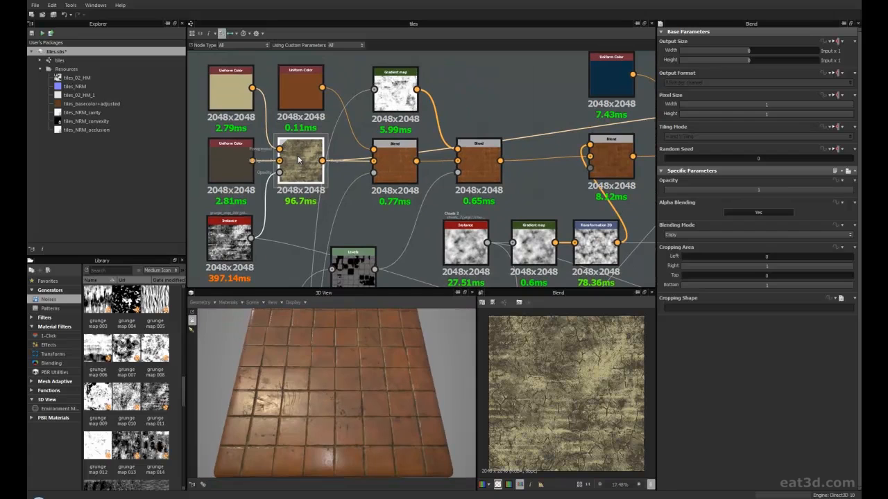
pyautogui.moveTo(234, 240); pyautogui.dragTo(254, 187, button='middle')
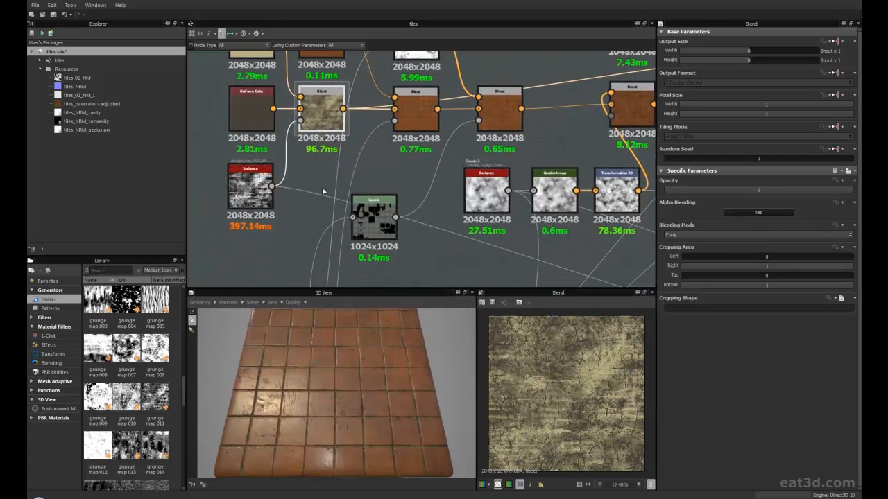
pyautogui.click(254, 187)
pyautogui.scroll(-3, 451, 244)
pyautogui.moveTo(466, 252); pyautogui.dragTo(372, 198, button='middle')
pyautogui.moveTo(458, 233); pyautogui.dragTo(326, 181, button='middle')
pyautogui.moveTo(538, 259); pyautogui.dragTo(393, 203, button='middle')
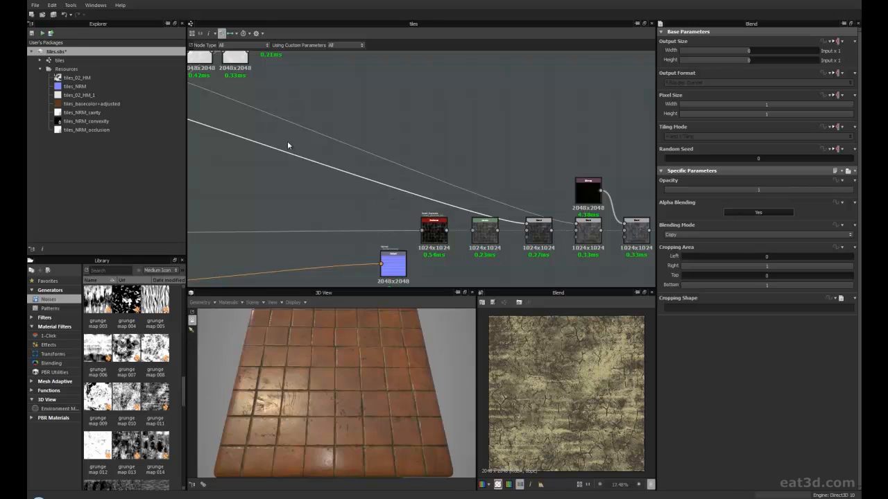
pyautogui.moveTo(317, 180); pyautogui.dragTo(510, 257, button='middle')
pyautogui.moveTo(310, 167); pyautogui.dragTo(541, 240, button='middle')
pyautogui.scroll(5, 398, 179)
pyautogui.moveTo(398, 193); pyautogui.dragTo(375, 223, button='middle')
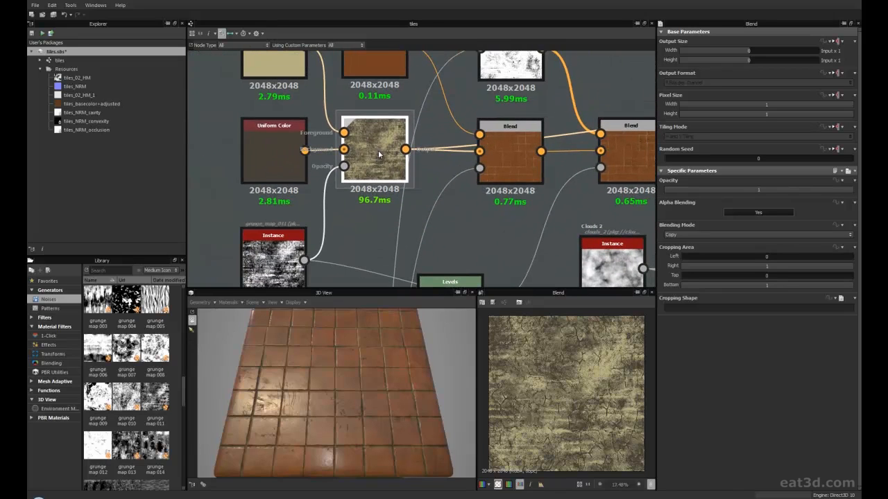
# Compare the first Blend's dirt colors with the tile surface and grout up close in the 3D view.
pyautogui.scroll(-2, 570, 383)
pyautogui.scroll(2, 566, 394)
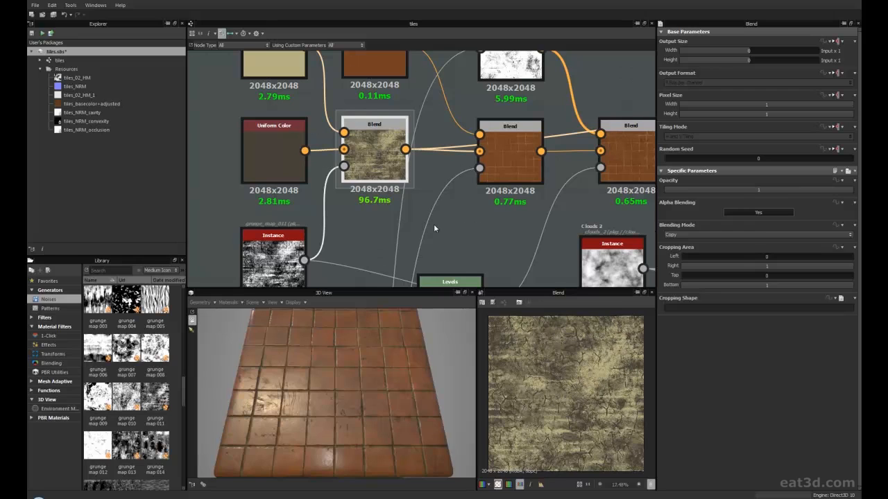
pyautogui.scroll(-3, 433, 228)
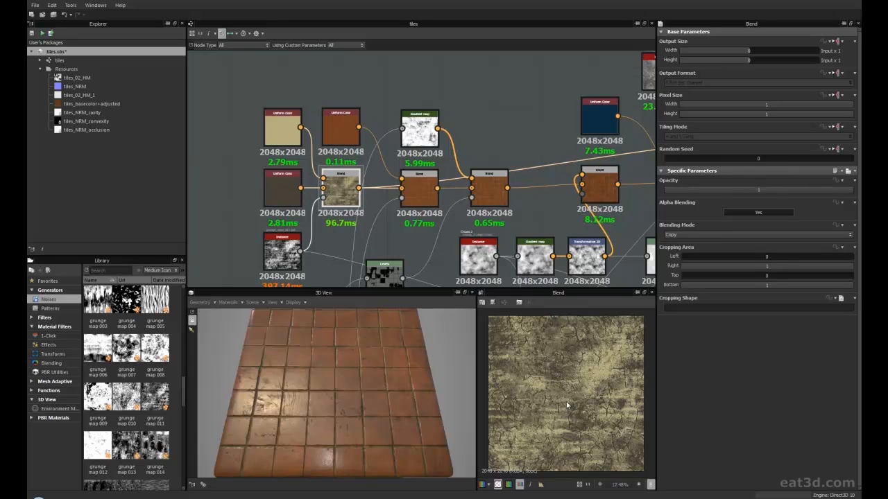
pyautogui.moveTo(426, 243); pyautogui.dragTo(396, 246, button='middle')
pyautogui.moveTo(349, 229); pyautogui.dragTo(361, 224, button='middle')
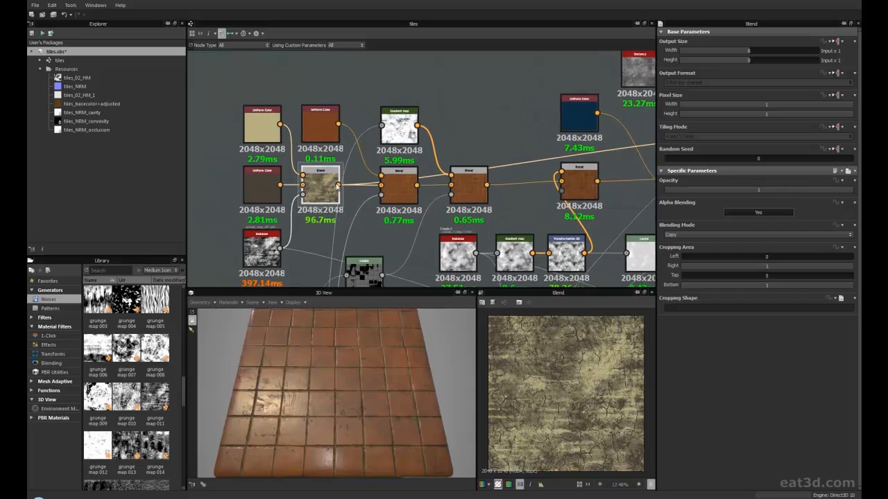
pyautogui.scroll(5, 333, 374)
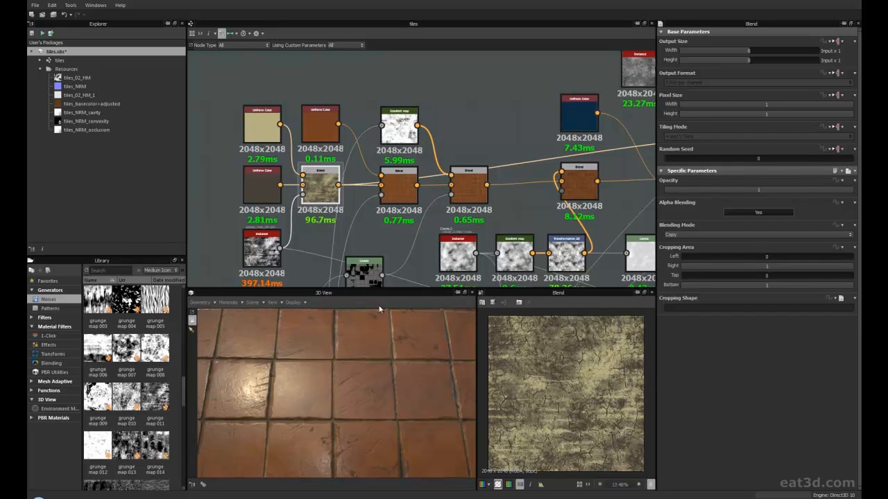
pyautogui.scroll(-2, 371, 384)
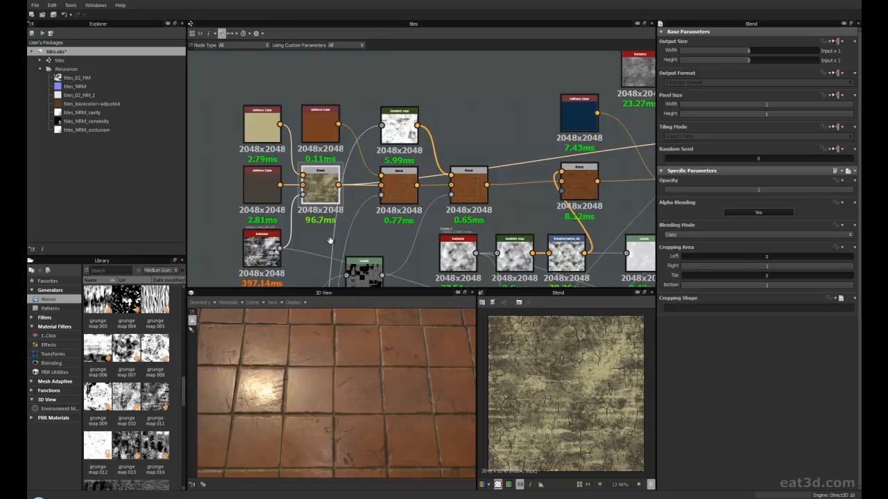
# Select the second Blend node, which combines the dirt Blend with the orange-brown uniform color.
pyautogui.moveTo(340, 243); pyautogui.dragTo(341, 219, button='middle')
pyautogui.moveTo(409, 169); pyautogui.dragTo(381, 183, button='middle')
pyautogui.click(374, 184)
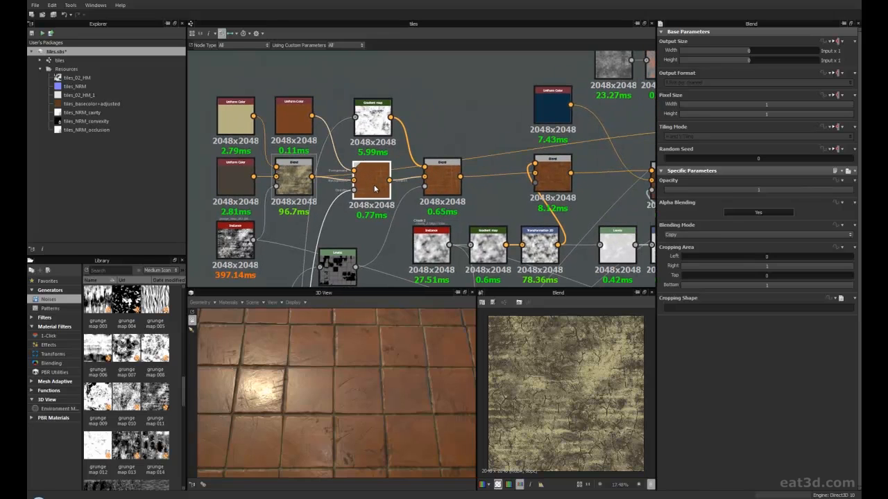
# Examine the brown Uniform Color and the mottled grout Blend that feed the tile-and-grout Blend node.
pyautogui.moveTo(346, 226); pyautogui.dragTo(325, 239, button='middle')
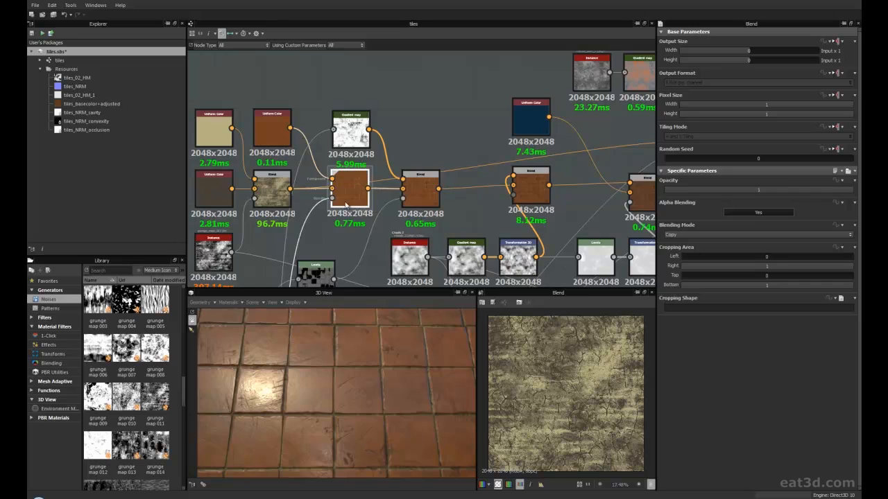
pyautogui.scroll(3, 363, 173)
pyautogui.moveTo(356, 233); pyautogui.dragTo(355, 249, button='middle')
pyautogui.scroll(-4, 377, 244)
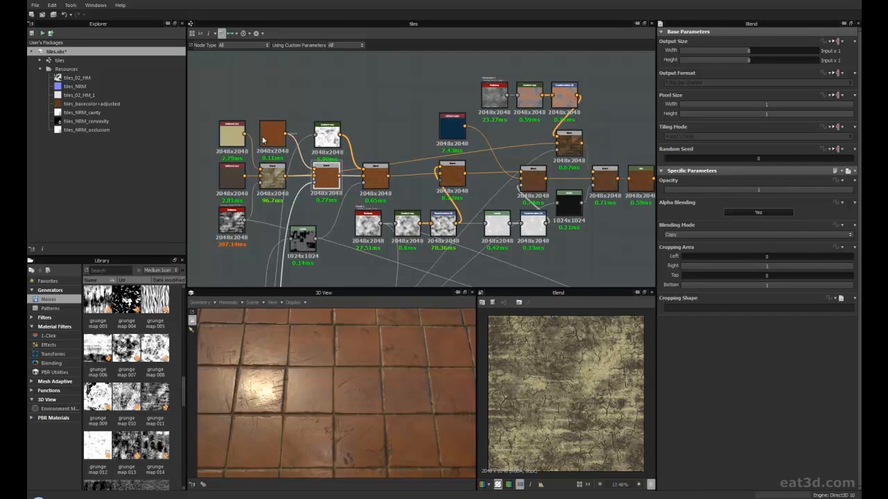
pyautogui.scroll(3, 310, 180)
pyautogui.click(254, 118)
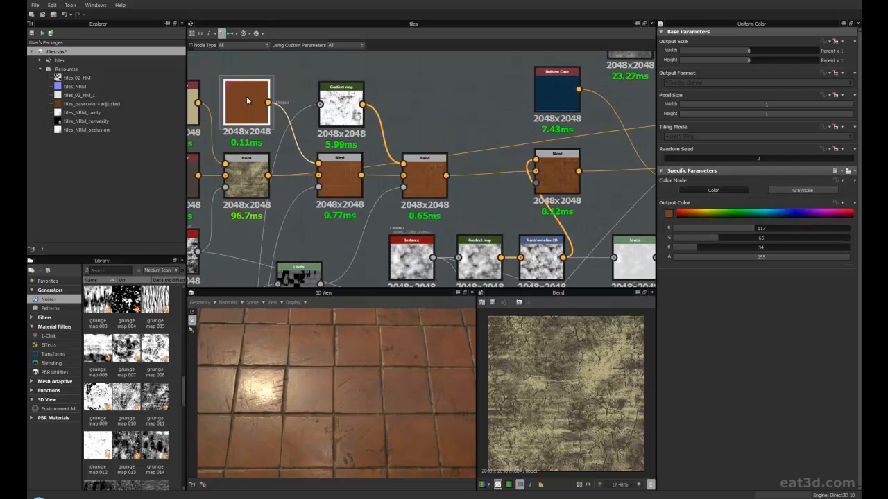
pyautogui.click(255, 98)
pyautogui.click(251, 181)
pyautogui.click(256, 95)
pyautogui.click(251, 179)
pyautogui.click(248, 104)
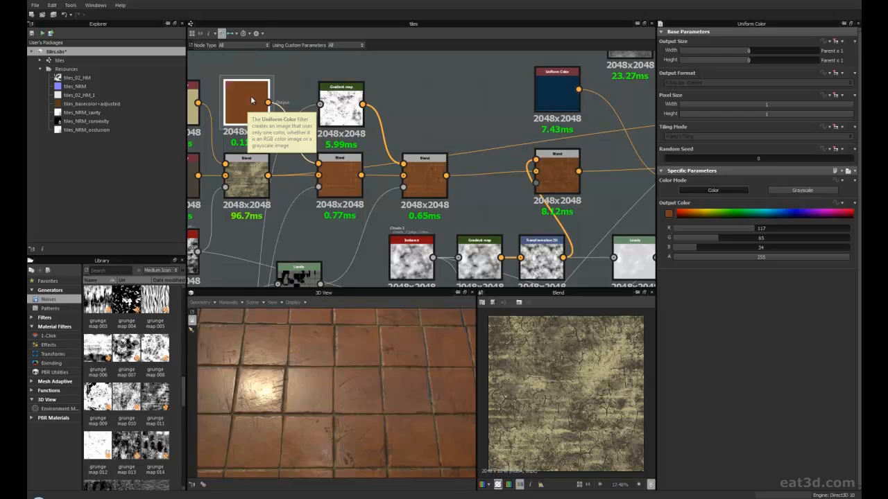
pyautogui.click(251, 178)
pyautogui.click(341, 192)
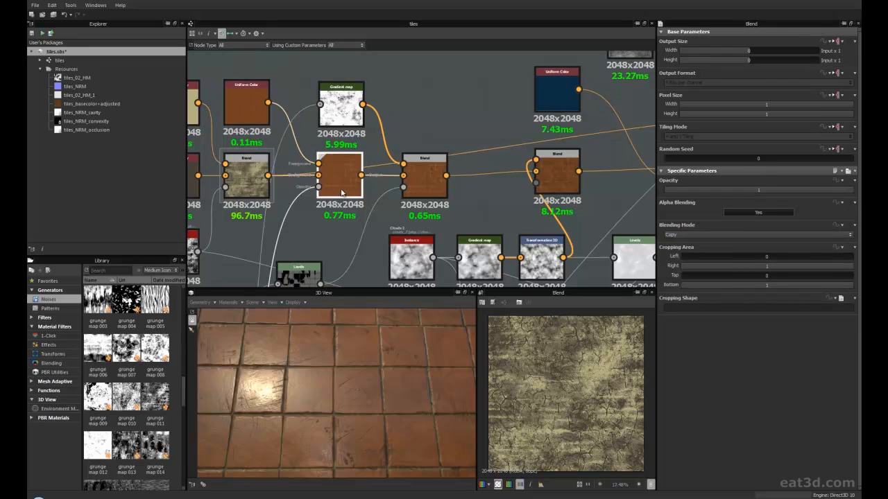
# Trace the tile-and-grout Blend's opacity input back to its source and preview the tiles_02_HM_1 bitmap.
pyautogui.moveTo(355, 187); pyautogui.dragTo(400, 156, button='middle')
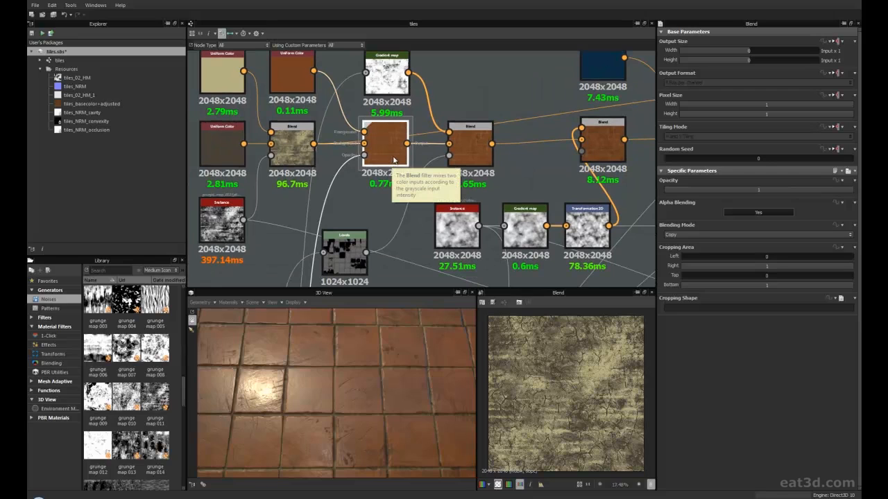
pyautogui.moveTo(374, 202); pyautogui.dragTo(393, 162, button='middle')
pyautogui.scroll(4, 397, 149)
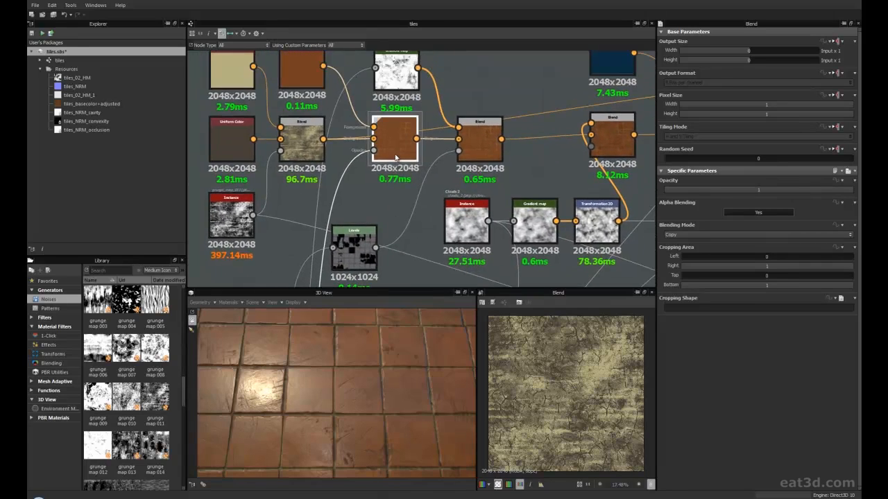
pyautogui.scroll(-1, 375, 155)
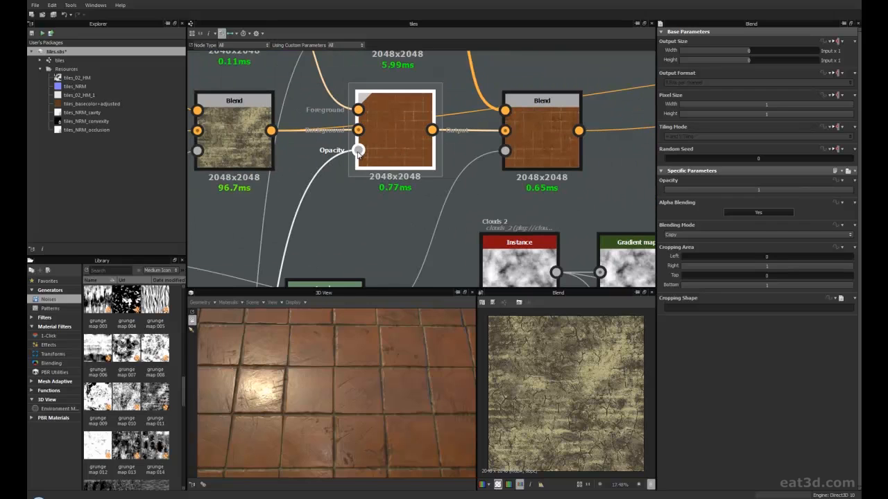
pyautogui.scroll(-3, 358, 200)
pyautogui.moveTo(336, 275); pyautogui.dragTo(356, 120, button='middle')
pyautogui.moveTo(377, 199); pyautogui.dragTo(379, 117, button='middle')
pyautogui.moveTo(364, 181); pyautogui.dragTo(390, 106, button='middle')
pyautogui.click(265, 219)
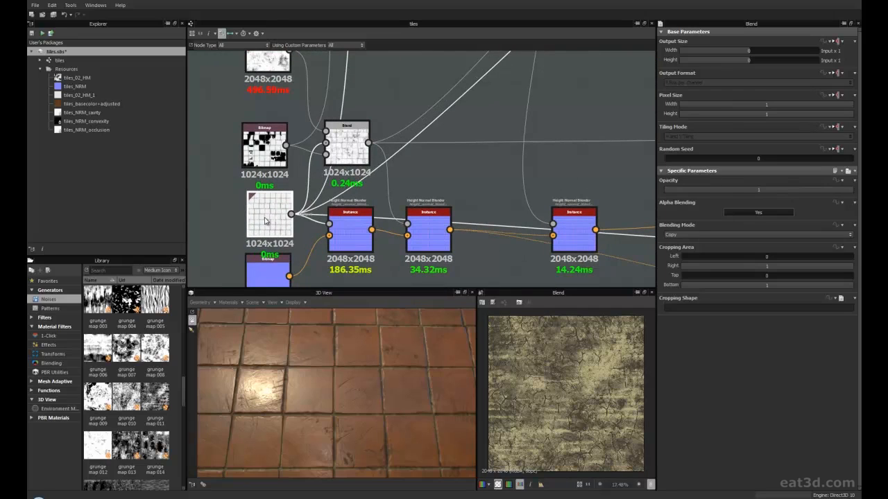
pyautogui.scroll(2, 264, 217)
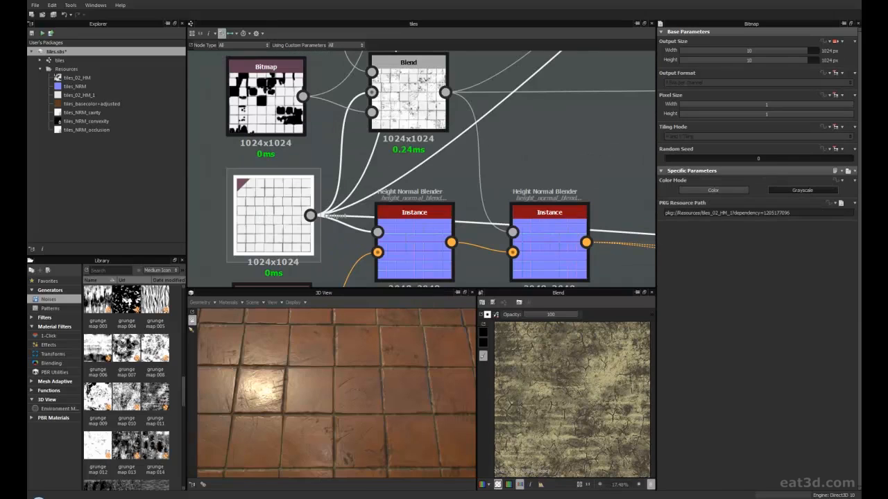
pyautogui.scroll(5, 565, 385)
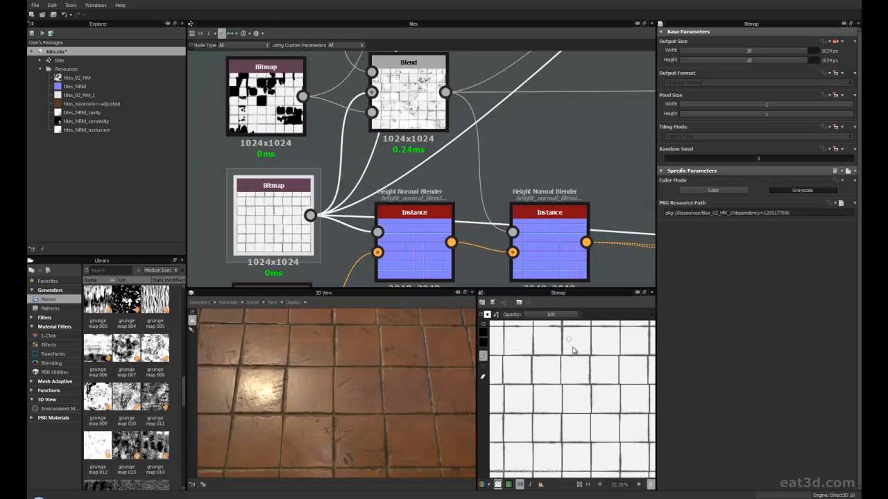
# Return to the tile-and-grout Blend node and preview its output.
pyautogui.moveTo(456, 113); pyautogui.dragTo(438, 219, button='middle')
pyautogui.moveTo(448, 107); pyautogui.dragTo(432, 248, button='middle')
pyautogui.moveTo(433, 56); pyautogui.dragTo(422, 236, button='middle')
pyautogui.moveTo(434, 124); pyautogui.dragTo(442, 184, button='middle')
pyautogui.moveTo(439, 93); pyautogui.dragTo(416, 207, button='middle')
pyautogui.moveTo(347, 196); pyautogui.dragTo(349, 219, button='middle')
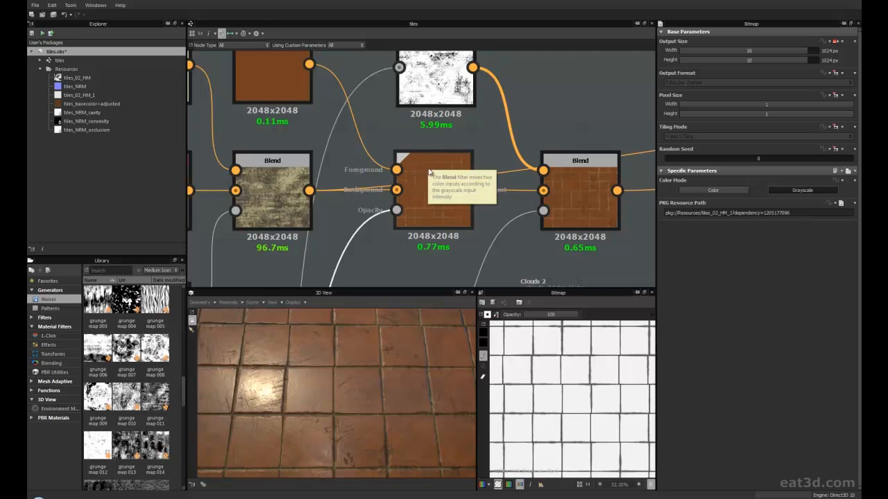
pyautogui.scroll(5, 427, 191)
pyautogui.doubleClick(427, 188)
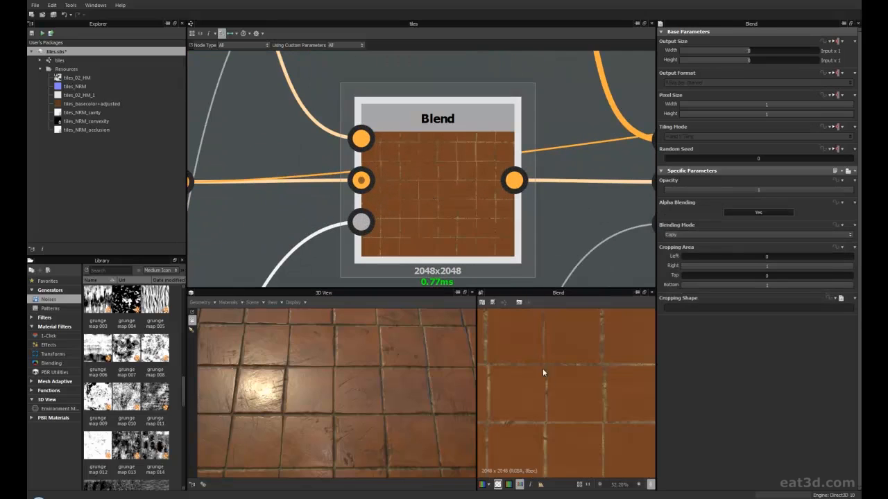
# Examine how the grout Blend and brown color combine in the previewed tile-and-grout Blend.
pyautogui.scroll(-5, 403, 132)
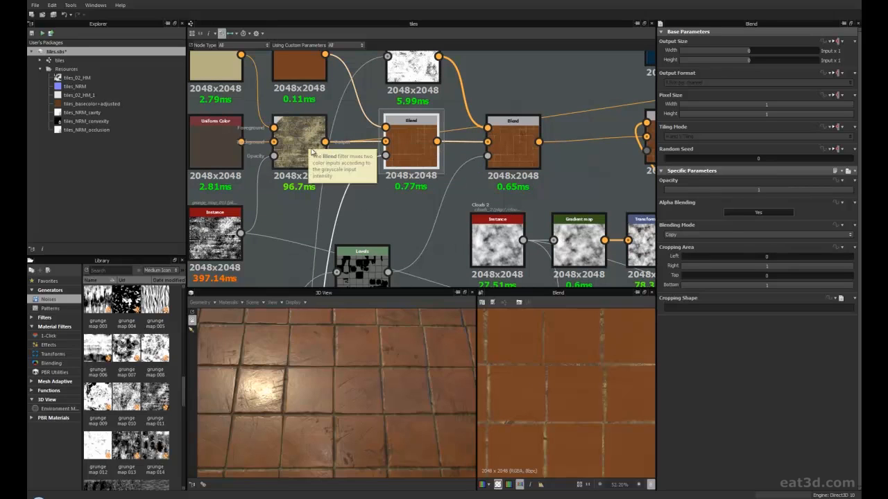
pyautogui.scroll(3, 408, 143)
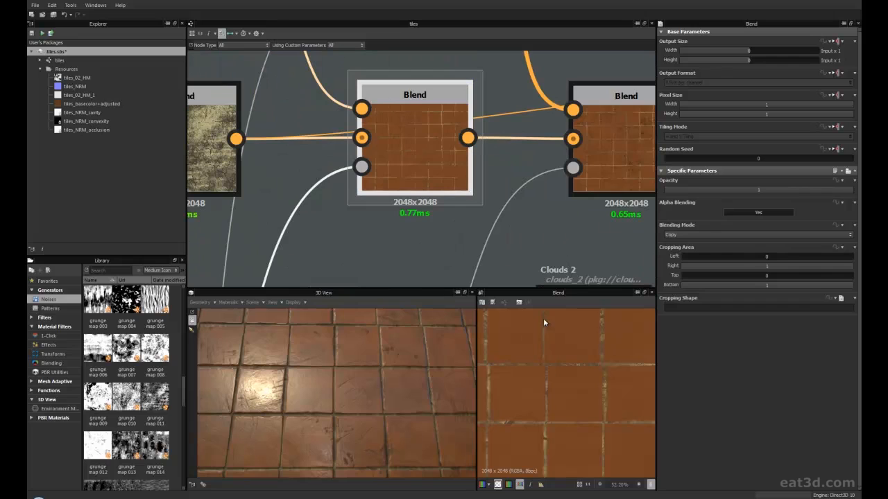
pyautogui.scroll(-5, 338, 217)
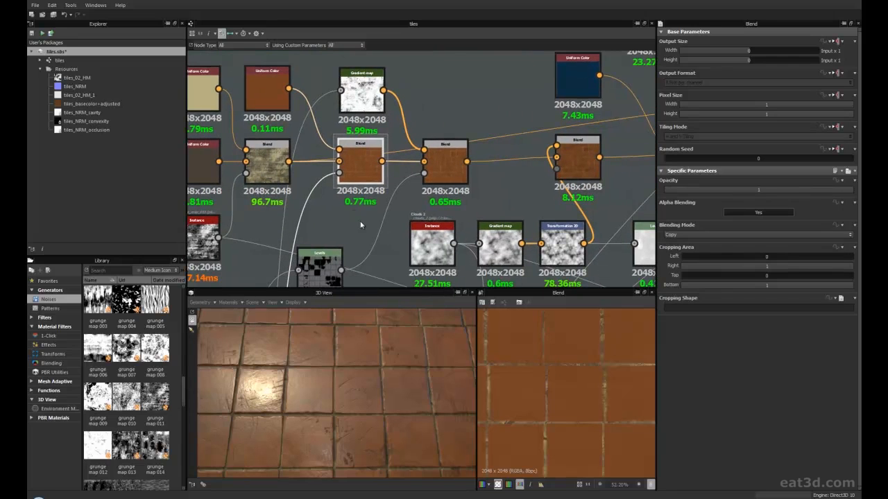
pyautogui.moveTo(342, 226); pyautogui.dragTo(357, 209, button='middle')
pyautogui.scroll(-2, 359, 224)
pyautogui.scroll(2, 360, 215)
pyautogui.scroll(3, 357, 211)
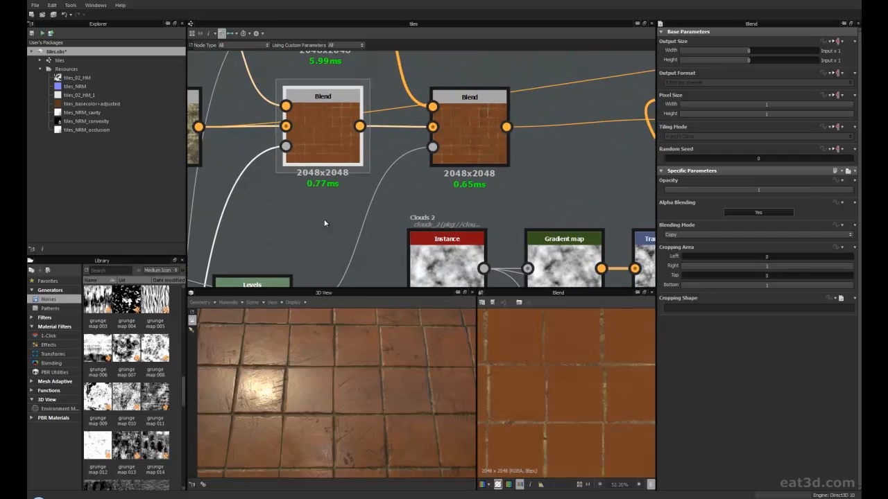
pyautogui.scroll(-3, 325, 222)
pyautogui.scroll(2, 326, 225)
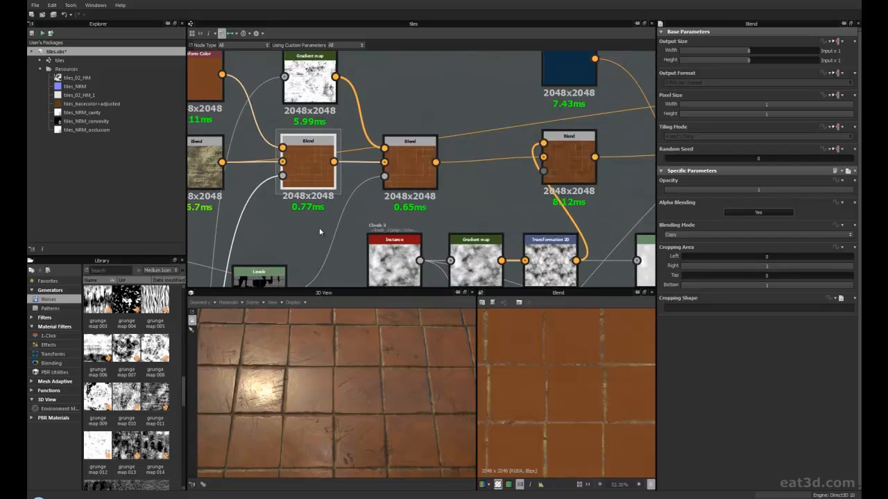
pyautogui.moveTo(351, 168); pyautogui.dragTo(383, 118, button='middle')
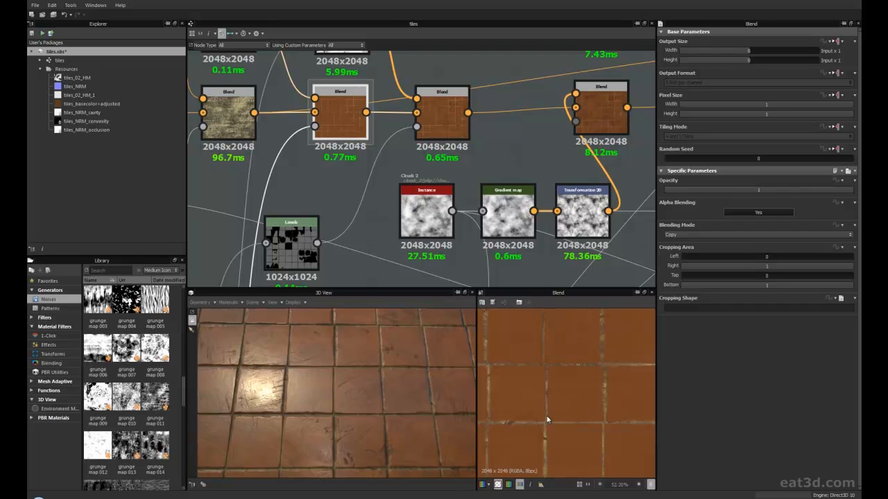
# Select the Levels node with the tile mask and examine its connection to the following Blend's opacity input.
pyautogui.moveTo(299, 261); pyautogui.dragTo(320, 209, button='middle')
pyautogui.moveTo(320, 210); pyautogui.dragTo(343, 181)
pyautogui.moveTo(377, 184); pyautogui.dragTo(347, 231, button='middle')
pyautogui.scroll(-2, 346, 231)
pyautogui.moveTo(407, 150); pyautogui.dragTo(398, 194, button='middle')
pyautogui.moveTo(347, 217); pyautogui.dragTo(377, 154, button='middle')
pyautogui.moveTo(376, 201); pyautogui.dragTo(342, 242, button='middle')
pyautogui.scroll(-3, 388, 149)
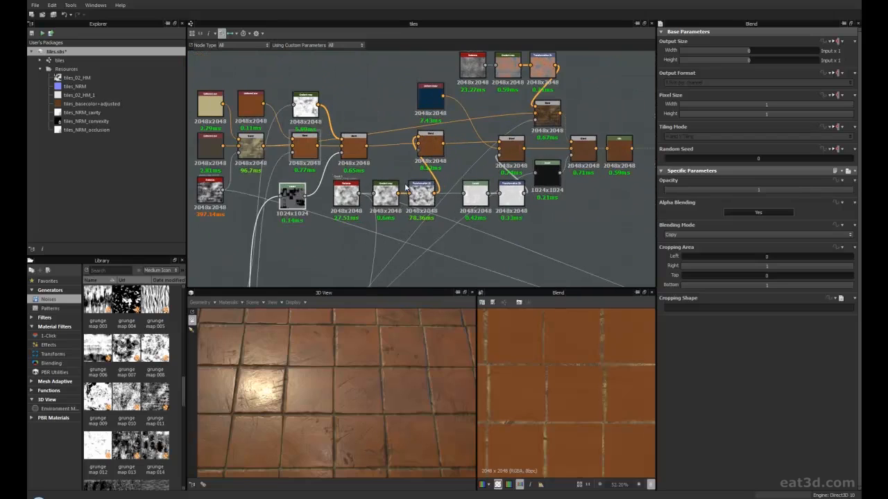
pyautogui.moveTo(397, 166)
pyautogui.mouseDown(button='middle')
pyautogui.moveTo(398, 151)
pyautogui.moveTo(393, 182)
pyautogui.moveTo(404, 179)
pyautogui.mouseUp(button='middle')
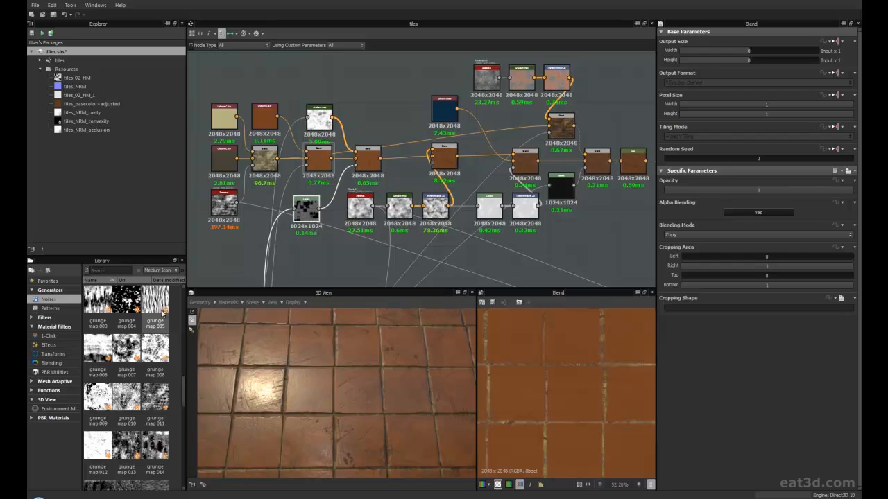
# Examine the scratch Gradient Map and preview the Multiply Blend that it feeds.
pyautogui.moveTo(331, 132); pyautogui.dragTo(361, 69, button='middle')
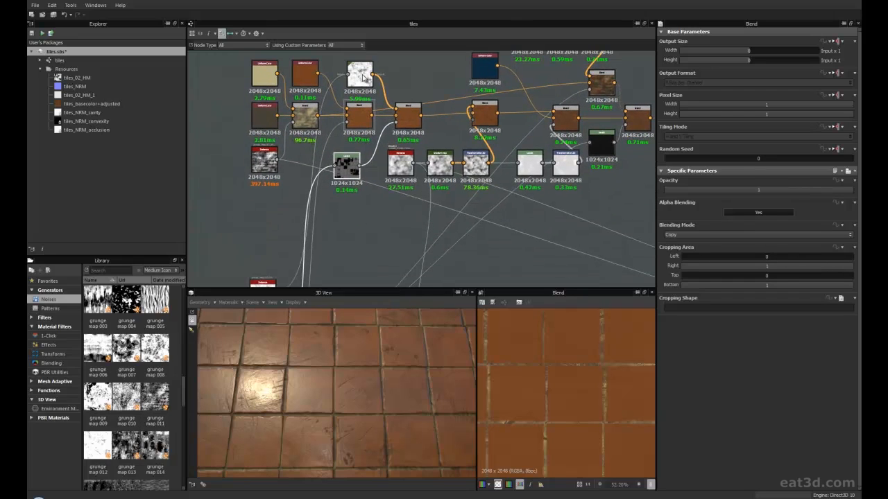
pyautogui.scroll(10, 373, 105)
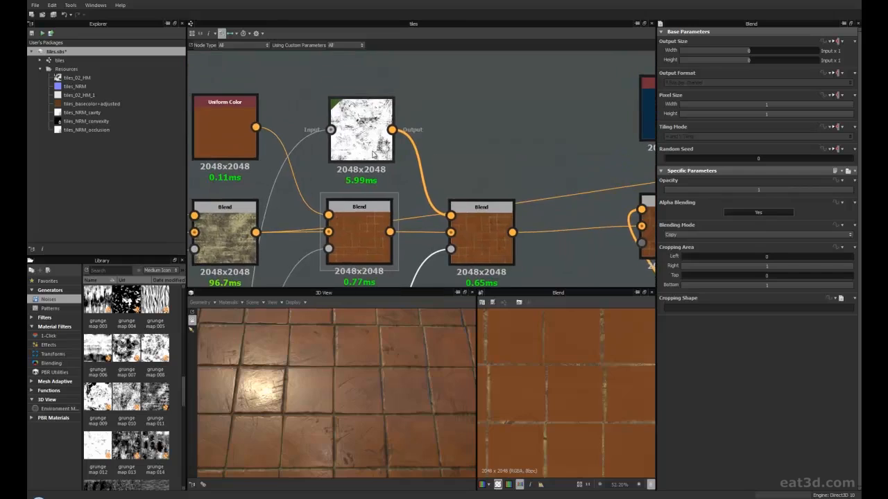
pyautogui.scroll(2, 370, 139)
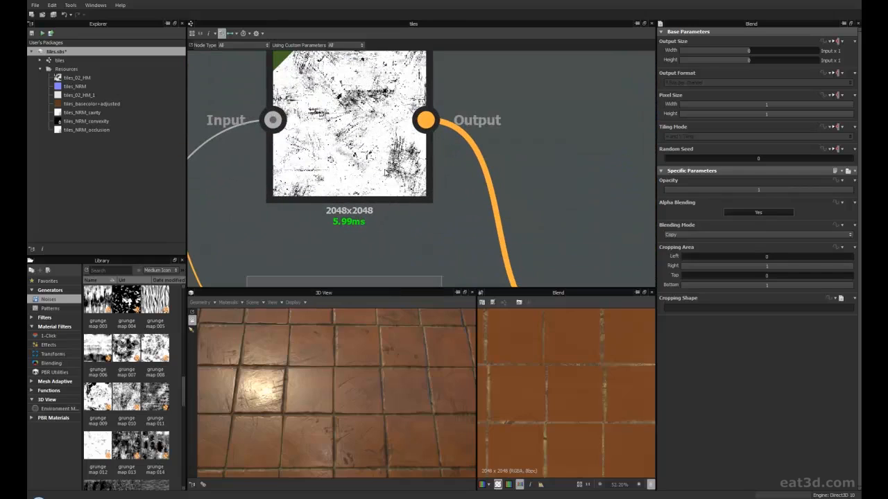
pyautogui.scroll(-3, 403, 223)
pyautogui.moveTo(429, 220); pyautogui.dragTo(421, 158, button='middle')
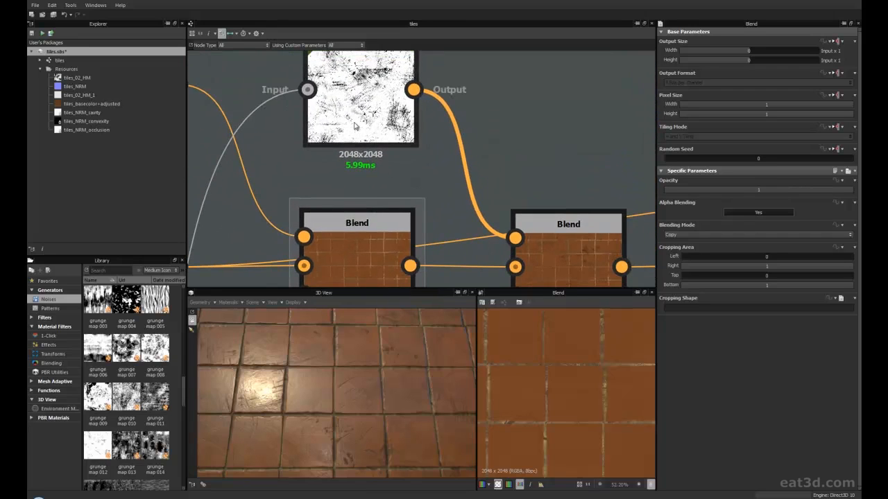
pyautogui.scroll(-2, 427, 180)
pyautogui.moveTo(446, 197); pyautogui.dragTo(428, 178, button='middle')
pyautogui.click(517, 218)
pyautogui.moveTo(517, 218); pyautogui.dragTo(427, 196, button='middle')
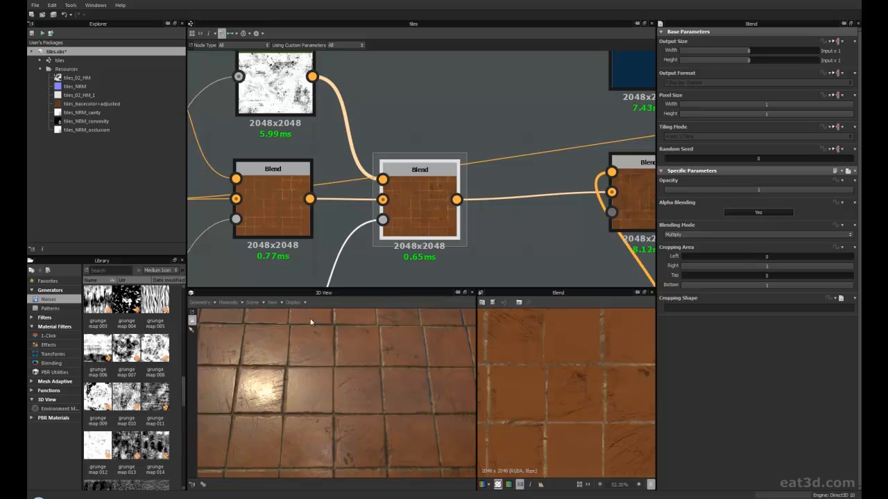
# Trace the scratch detail down the graph to the grunge_map_012 node and select it.
pyautogui.scroll(-6, 360, 276)
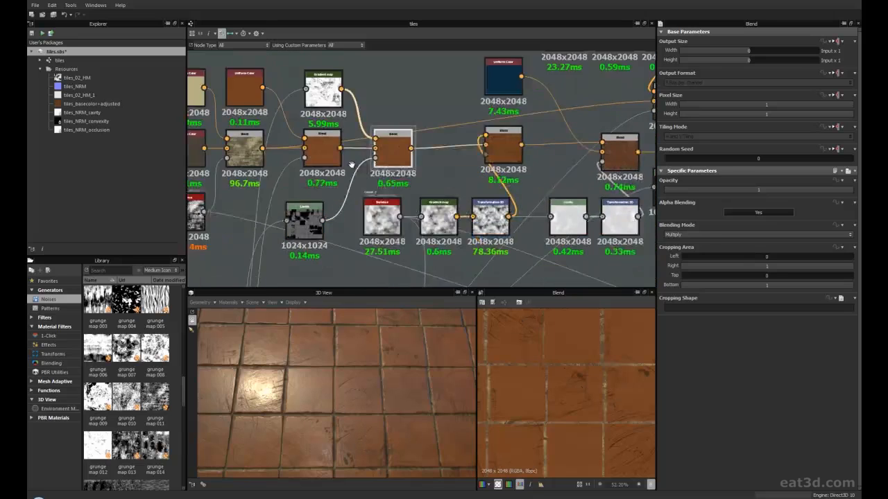
pyautogui.moveTo(348, 232); pyautogui.dragTo(419, 137, button='middle')
pyautogui.scroll(6, 402, 187)
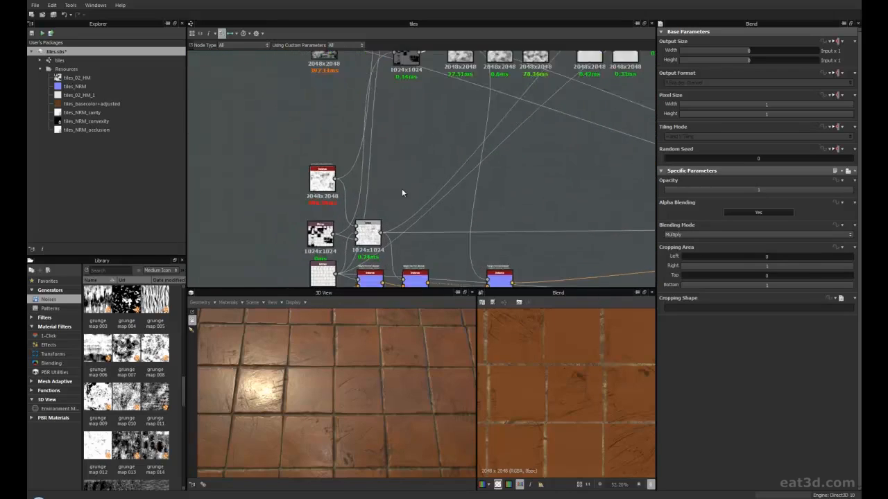
pyautogui.moveTo(398, 183); pyautogui.dragTo(484, 121, button='middle')
pyautogui.moveTo(299, 113); pyautogui.dragTo(294, 113)
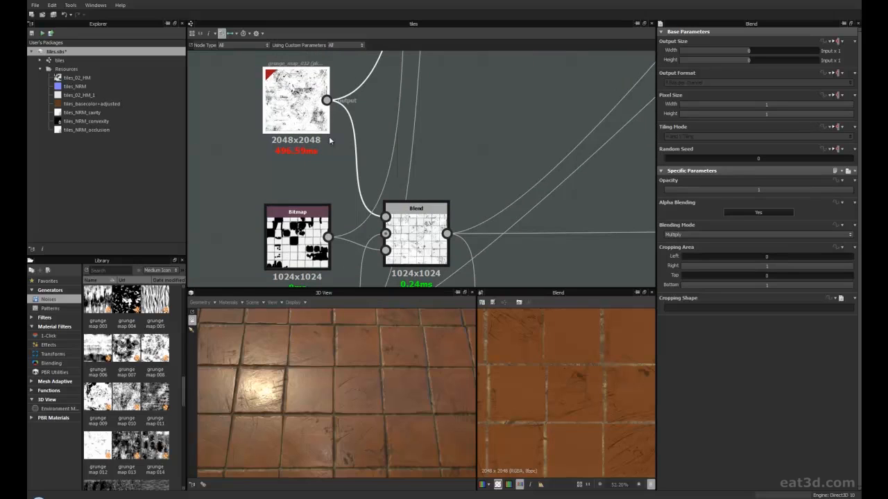
# Preview the second Height Normal Blender's output and inspect a single tile's normals up close.
pyautogui.moveTo(443, 229); pyautogui.dragTo(383, 125, button='middle')
pyautogui.moveTo(459, 250); pyautogui.dragTo(396, 210, button='middle')
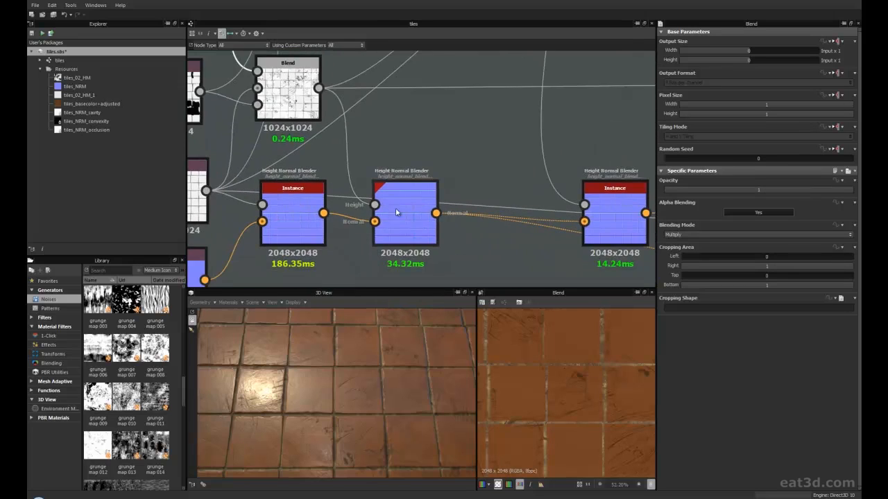
pyautogui.scroll(5, 406, 222)
pyautogui.doubleClick(409, 229)
pyautogui.scroll(3, 577, 396)
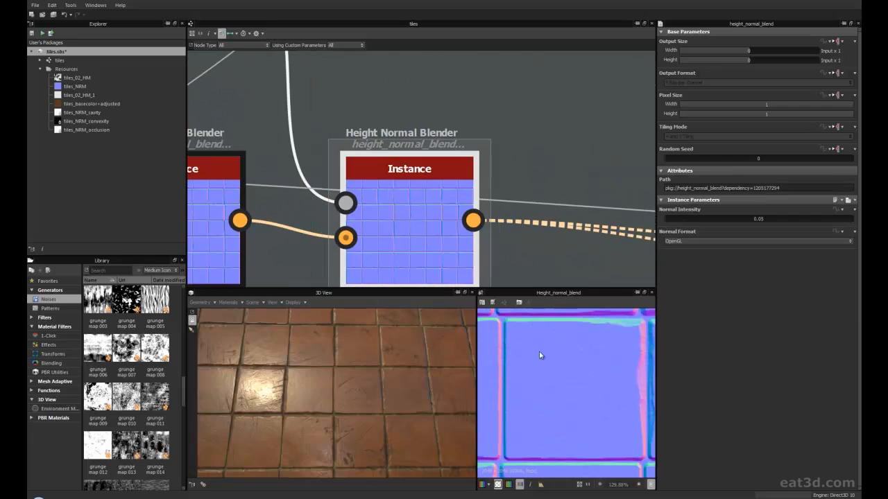
pyautogui.scroll(-8, 388, 215)
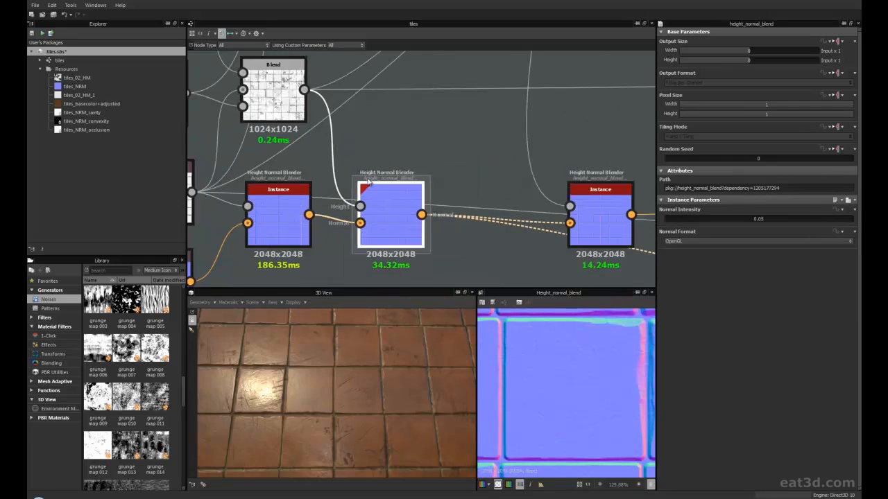
# Preview the grunge_map_012 node's scratches up close and examine its path towards the Height Normal Blenders.
pyautogui.moveTo(316, 147); pyautogui.dragTo(335, 195, button='middle')
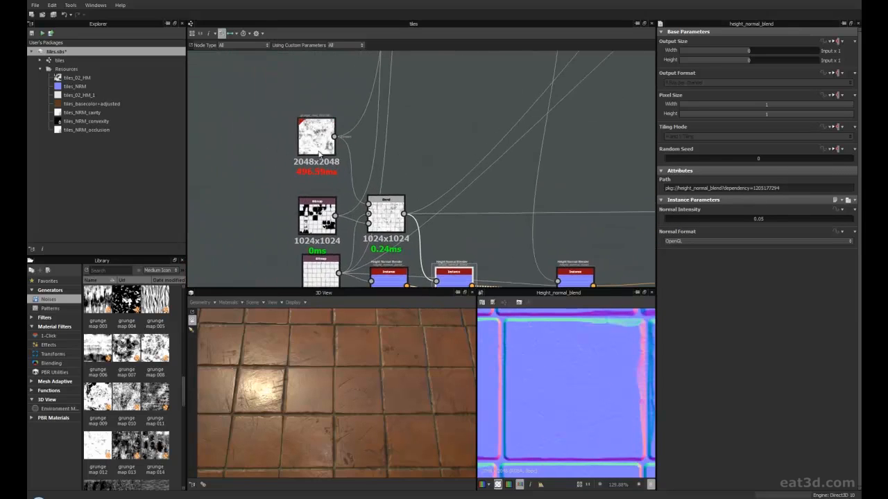
pyautogui.scroll(4, 315, 146)
pyautogui.doubleClick(324, 120)
pyautogui.scroll(4, 346, 160)
pyautogui.scroll(-3, 348, 160)
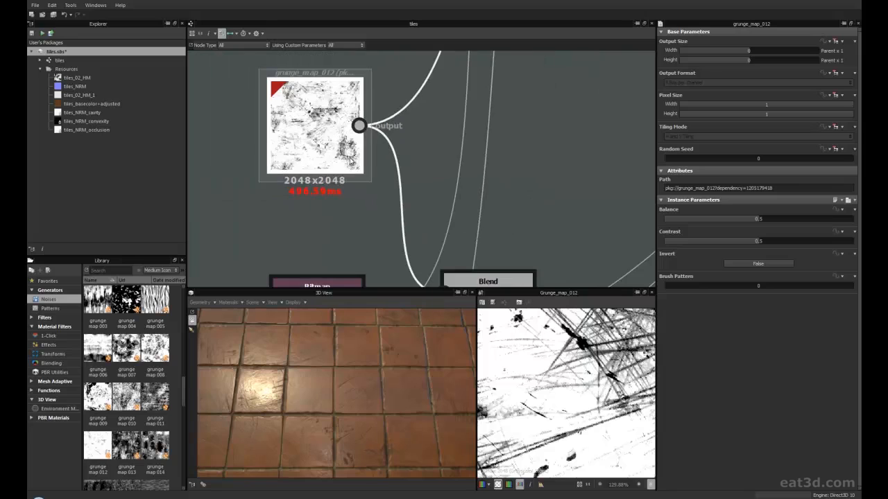
pyautogui.scroll(-5, 472, 215)
pyautogui.moveTo(493, 215); pyautogui.dragTo(417, 150, button='middle')
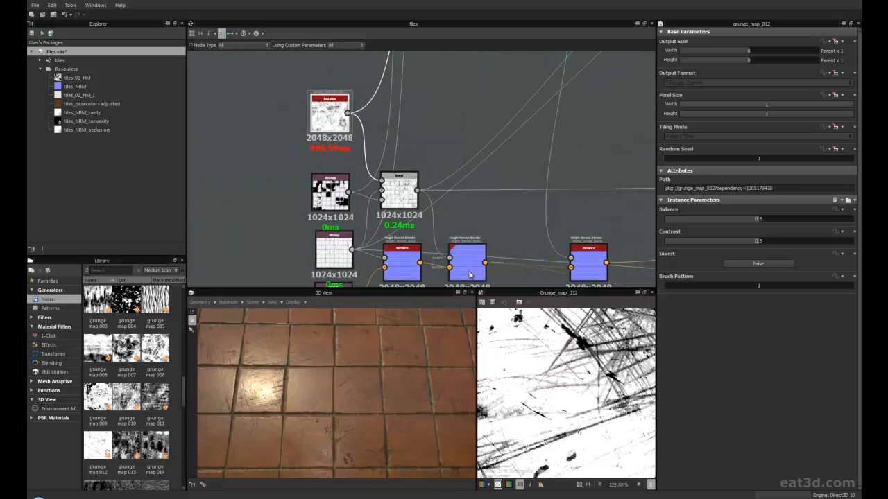
# Trace the grunge_map_012 output up to the scratch Gradient Map, select it and examine the Blend it feeds.
pyautogui.moveTo(393, 121); pyautogui.dragTo(352, 254, button='middle')
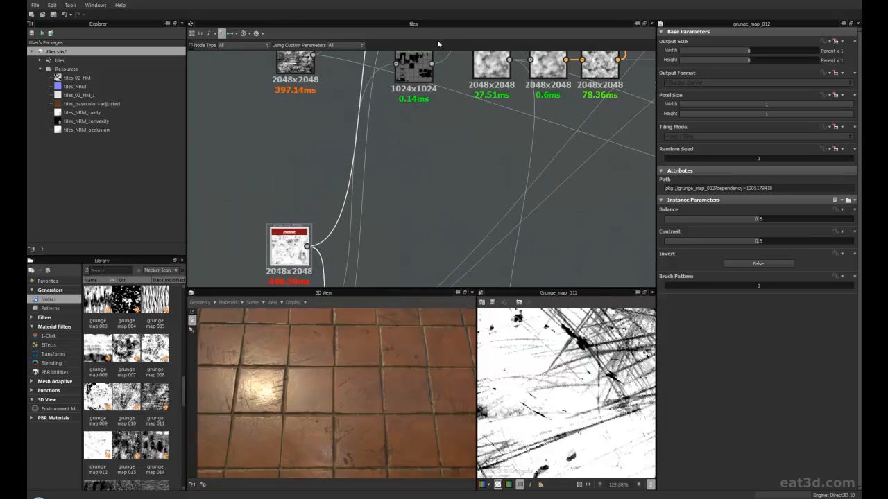
pyautogui.moveTo(312, 215); pyautogui.dragTo(320, 167, button='middle')
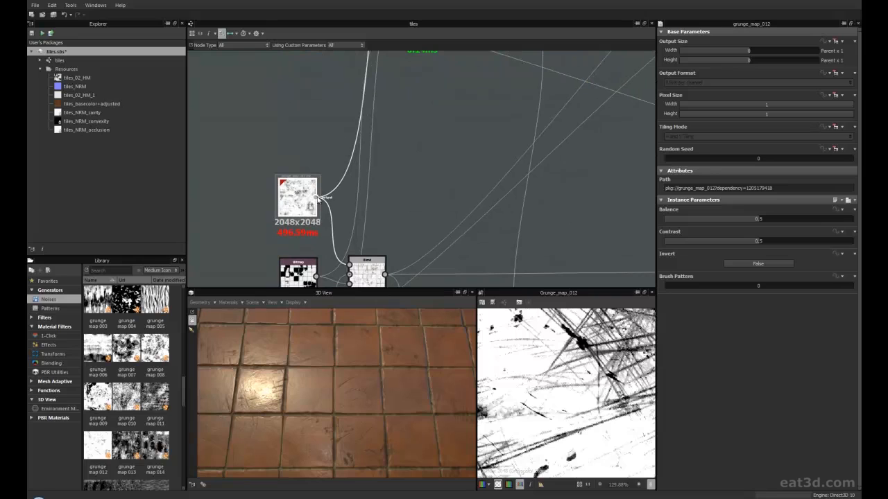
pyautogui.moveTo(335, 179); pyautogui.dragTo(362, 203, button='middle')
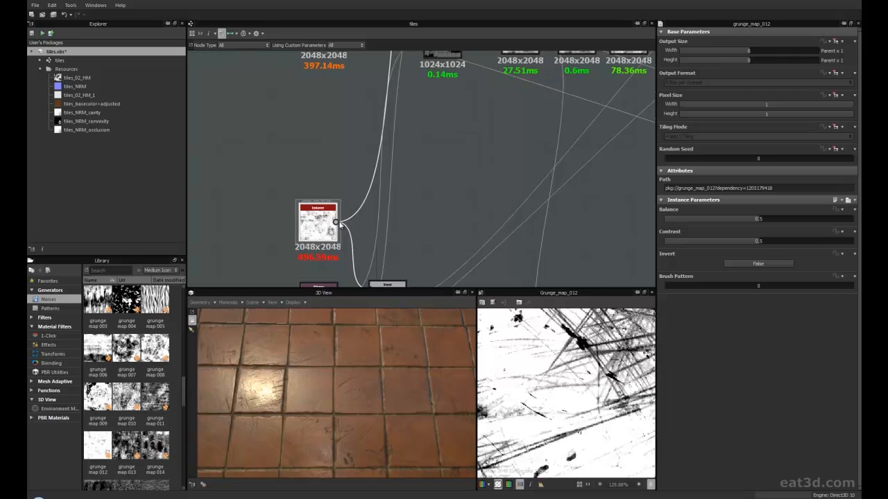
pyautogui.click(392, 125)
pyautogui.moveTo(393, 125)
pyautogui.mouseDown(button='middle')
pyautogui.moveTo(398, 143)
pyautogui.moveTo(390, 163)
pyautogui.moveTo(389, 122)
pyautogui.moveTo(375, 174)
pyautogui.mouseUp(button='middle')
pyautogui.moveTo(385, 97); pyautogui.dragTo(347, 223, button='middle')
pyautogui.scroll(5, 405, 124)
pyautogui.click(394, 136)
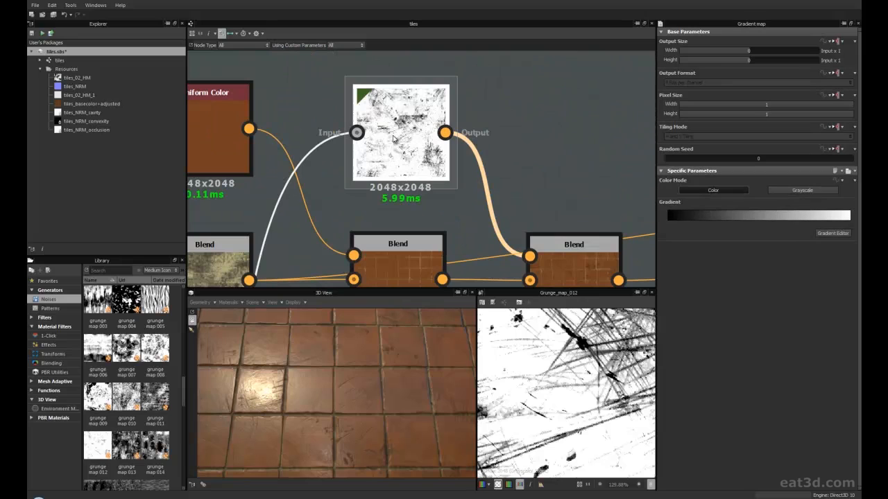
pyautogui.moveTo(523, 168); pyautogui.dragTo(459, 102, button='middle')
pyautogui.moveTo(484, 121)
pyautogui.mouseDown(button='middle')
pyautogui.moveTo(463, 151)
pyautogui.moveTo(444, 152)
pyautogui.mouseUp(button='middle')
pyautogui.scroll(-1, 466, 154)
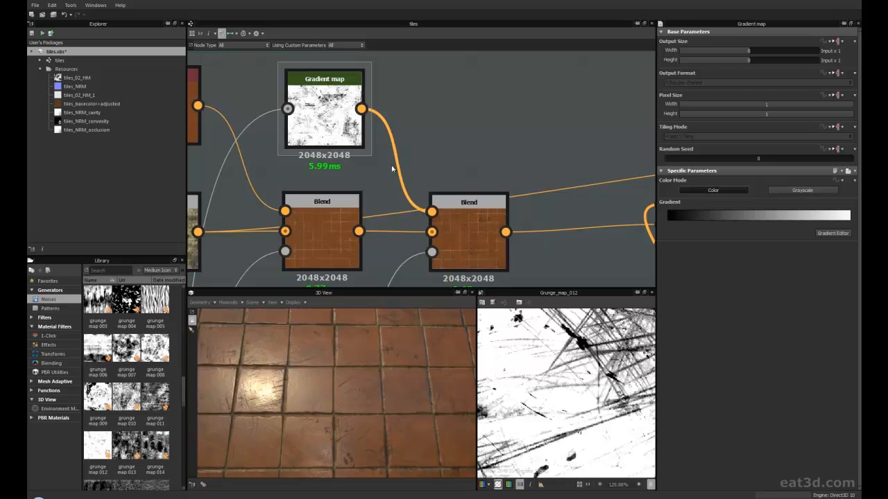
pyautogui.moveTo(370, 177); pyautogui.dragTo(377, 145, button='middle')
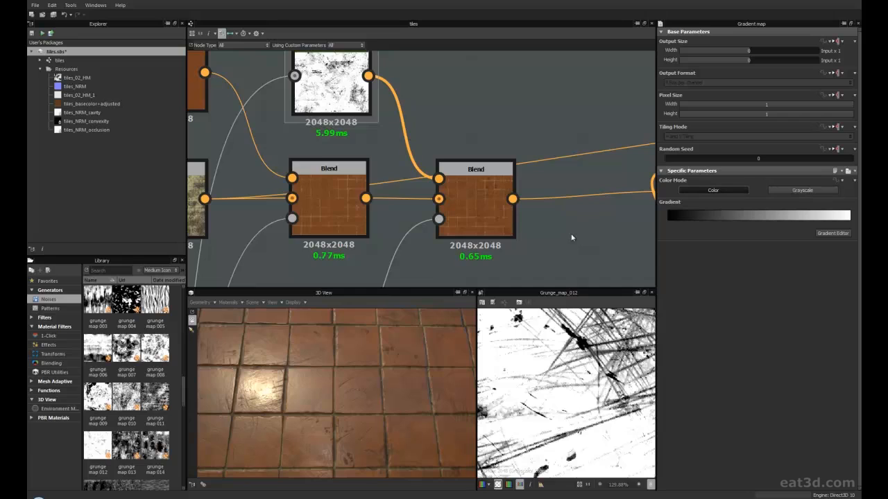
# Find the Metallic output at the end of the graph and inspect the Uniform Color node feeding it.
pyautogui.moveTo(576, 237); pyautogui.dragTo(470, 170, button='middle')
pyautogui.scroll(-5, 471, 170)
pyautogui.moveTo(559, 227); pyautogui.dragTo(418, 137, button='middle')
pyautogui.scroll(-6, 529, 197)
pyautogui.moveTo(521, 191); pyautogui.dragTo(382, 85, button='middle')
pyautogui.scroll(7, 409, 174)
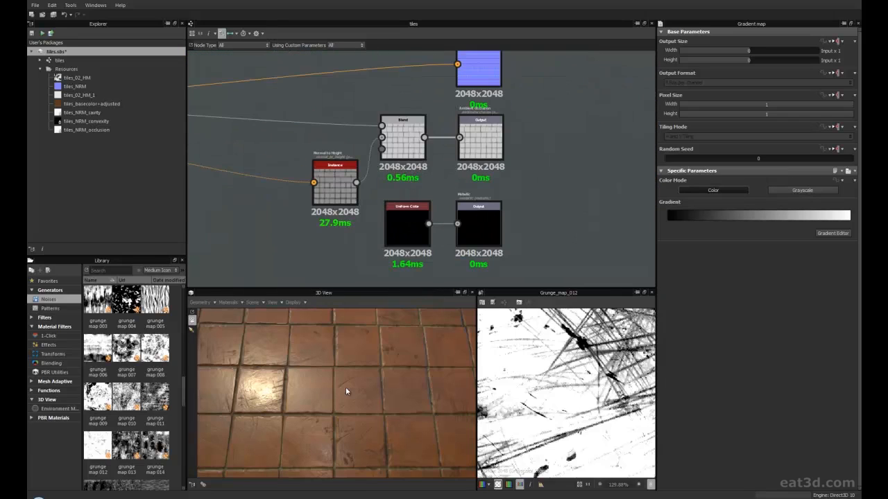
pyautogui.scroll(4, 393, 227)
pyautogui.moveTo(395, 227); pyautogui.dragTo(411, 176, button='middle')
pyautogui.click(429, 192)
# Add a new Uniform Color node near the Metallic output and set its color mode to Grayscale.
pyautogui.moveTo(344, 209); pyautogui.dragTo(409, 161, button='middle')
pyautogui.rightClick(397, 214)
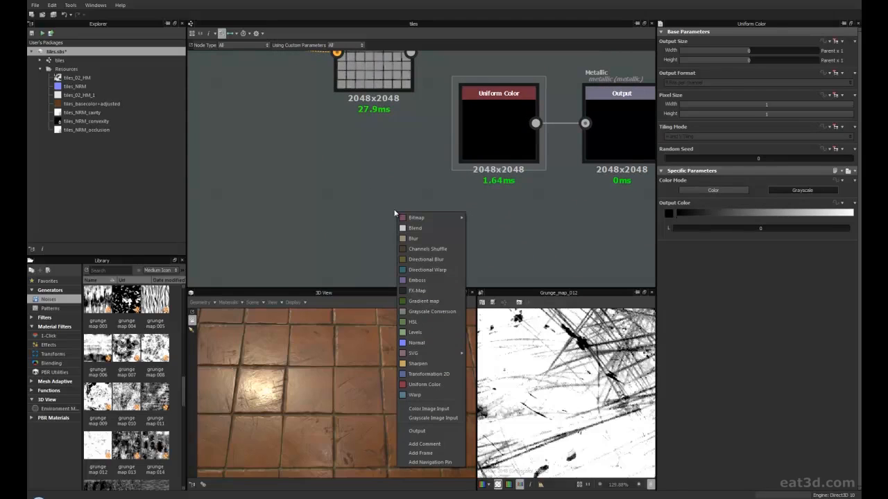
pyautogui.click(419, 386)
pyautogui.moveTo(399, 228); pyautogui.dragTo(383, 217)
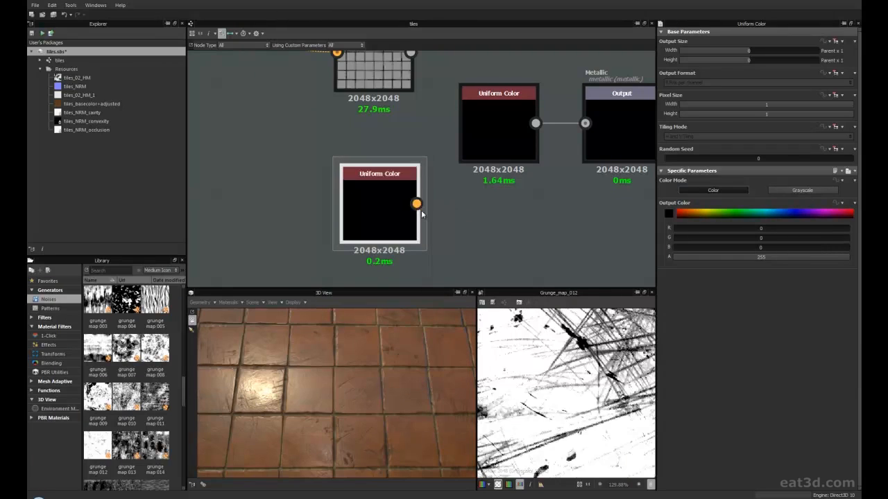
pyautogui.moveTo(386, 222); pyautogui.dragTo(355, 214)
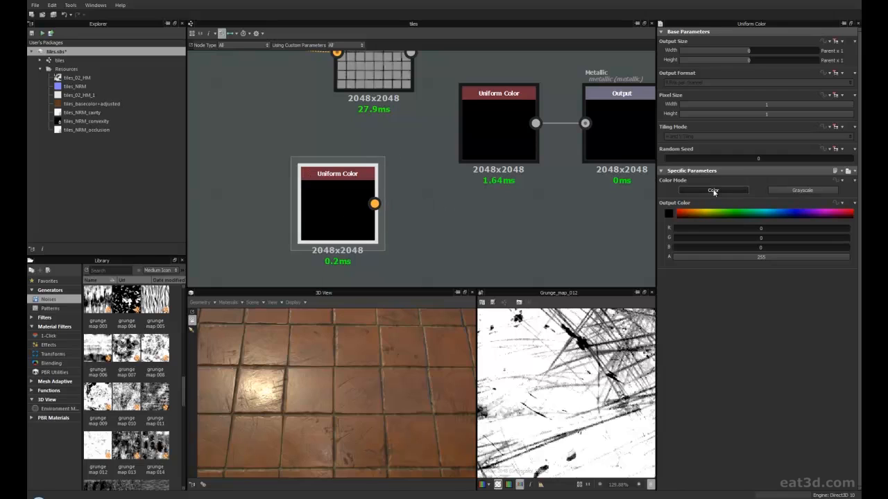
pyautogui.click(793, 191)
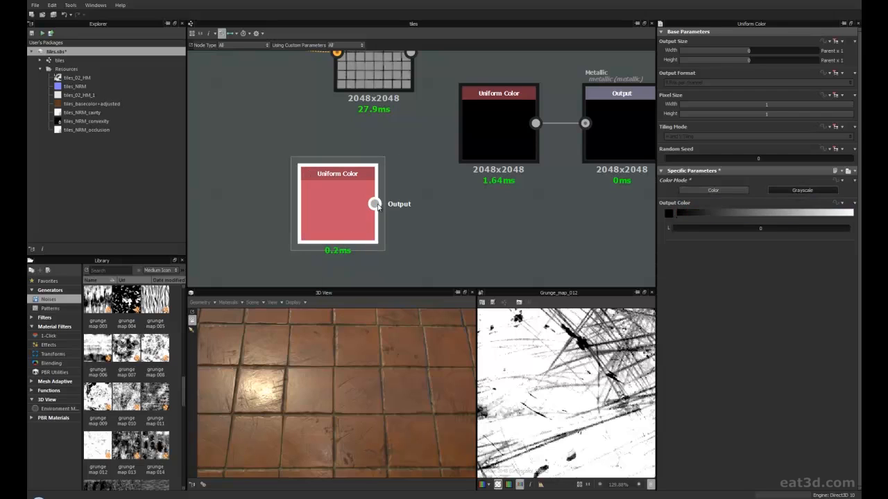
# Delete the original Uniform Color node feeding the Metallic output and move the new Grayscale one into its place.
pyautogui.moveTo(512, 223); pyautogui.dragTo(414, 215, button='middle')
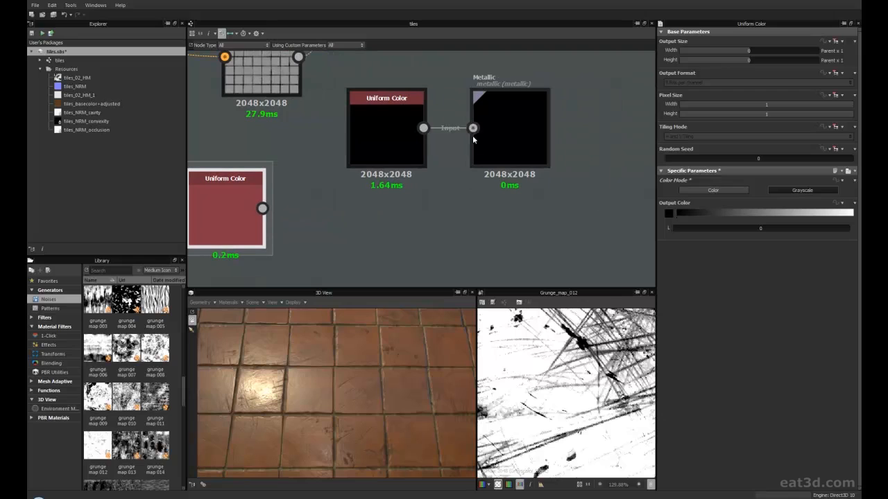
pyautogui.moveTo(474, 130); pyautogui.dragTo(473, 128)
pyautogui.moveTo(384, 124); pyautogui.dragTo(446, 121, button='middle')
pyautogui.moveTo(446, 120); pyautogui.dragTo(436, 172)
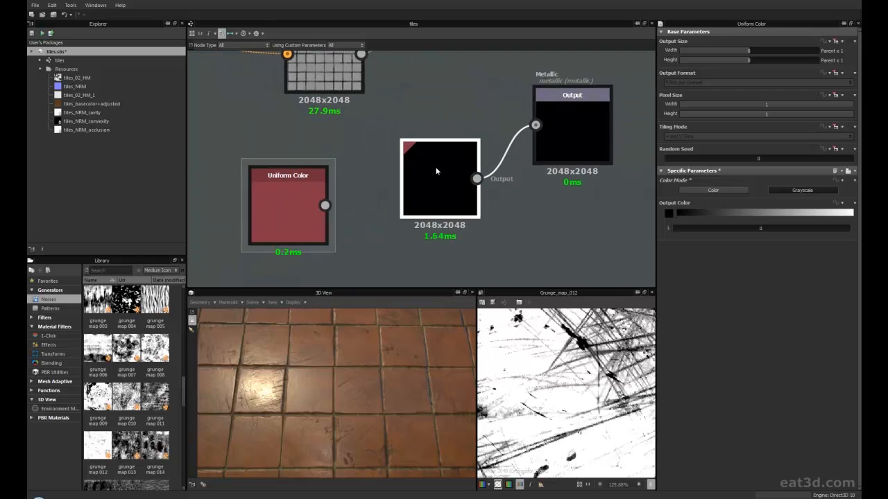
pyautogui.press('Delete')
pyautogui.moveTo(288, 223); pyautogui.dragTo(441, 170)
pyautogui.moveTo(461, 168); pyautogui.dragTo(414, 178, button='middle')
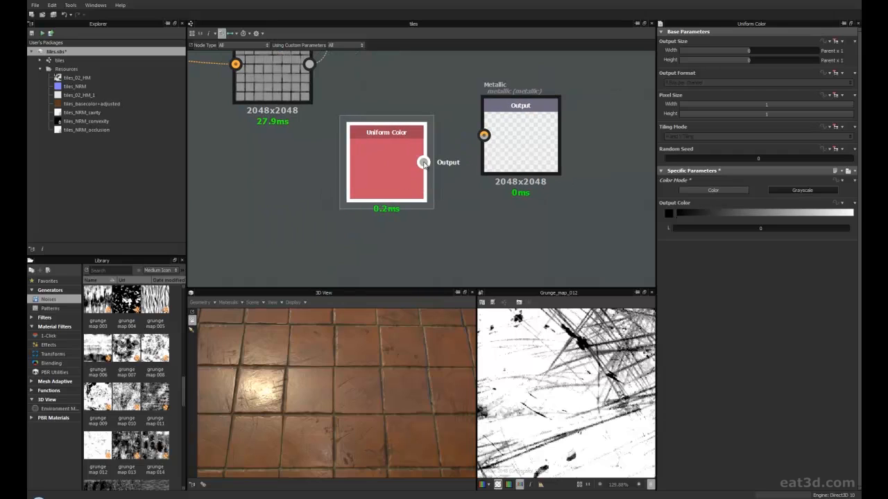
# Set the new Uniform Color to black (0) and connect it to the Metallic output, aligned beside it.
pyautogui.moveTo(423, 163); pyautogui.dragTo(483, 136)
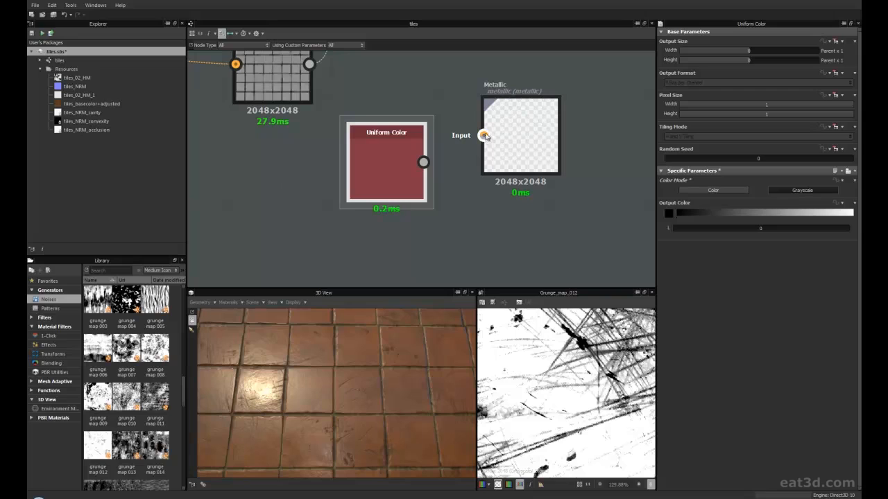
pyautogui.moveTo(453, 202); pyautogui.dragTo(394, 224, button='middle')
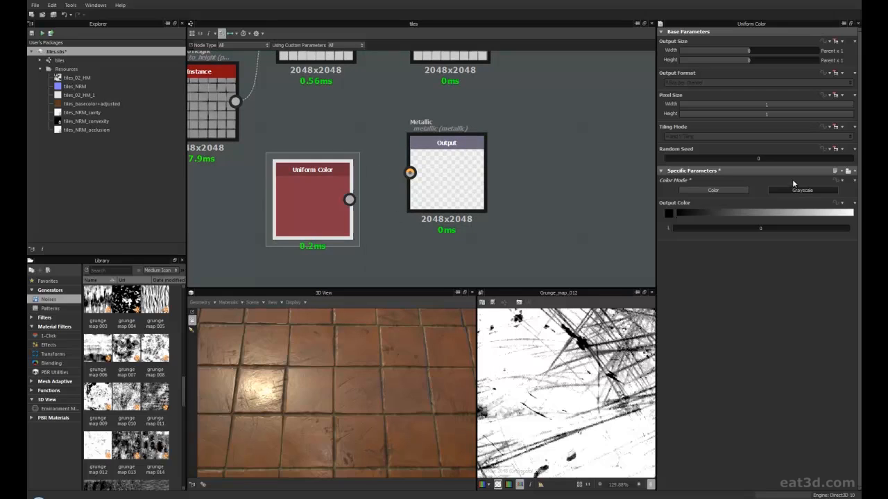
pyautogui.moveTo(676, 227); pyautogui.dragTo(688, 228)
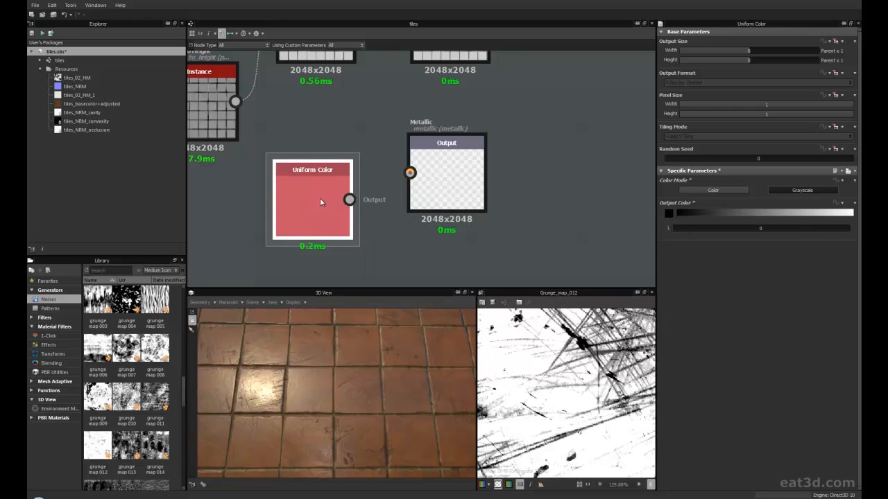
pyautogui.moveTo(350, 201); pyautogui.dragTo(410, 173)
pyautogui.moveTo(329, 216); pyautogui.dragTo(350, 189)
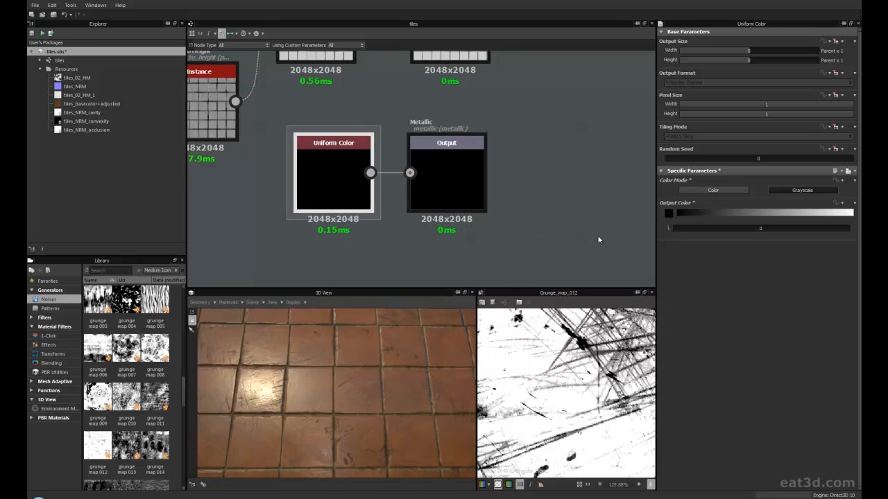
# Preview the Uniform Color node, test a fully metallic look on the tiles with value 255, and return it to 0.
pyautogui.moveTo(303, 373)
pyautogui.mouseDown()
pyautogui.moveTo(288, 367)
pyautogui.moveTo(309, 338)
pyautogui.moveTo(326, 371)
pyautogui.moveTo(314, 377)
pyautogui.mouseUp()
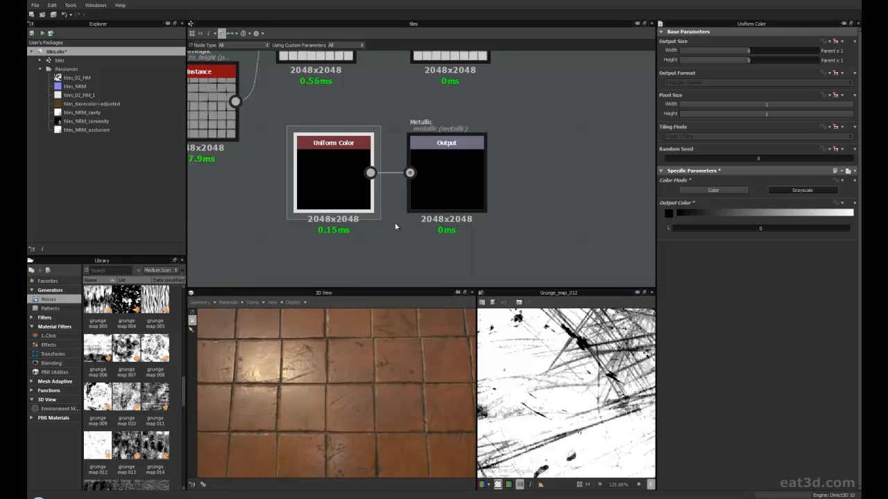
pyautogui.doubleClick(338, 192)
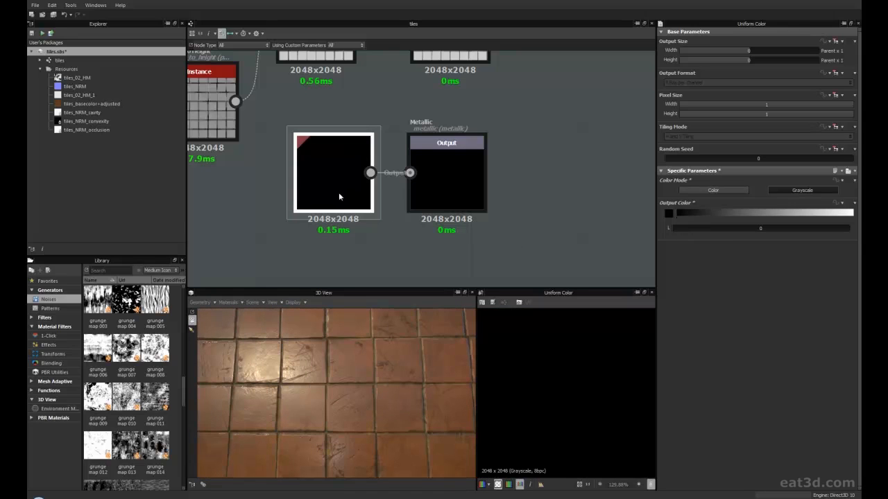
pyautogui.moveTo(680, 228); pyautogui.dragTo(777, 230)
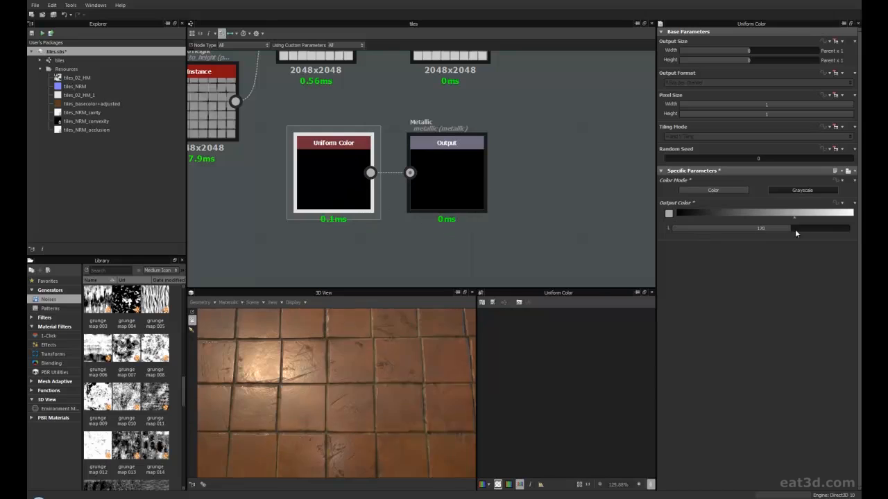
pyautogui.moveTo(383, 421); pyautogui.dragTo(360, 378)
pyautogui.scroll(6, 357, 384)
pyautogui.scroll(-5, 360, 367)
pyautogui.scroll(3, 359, 380)
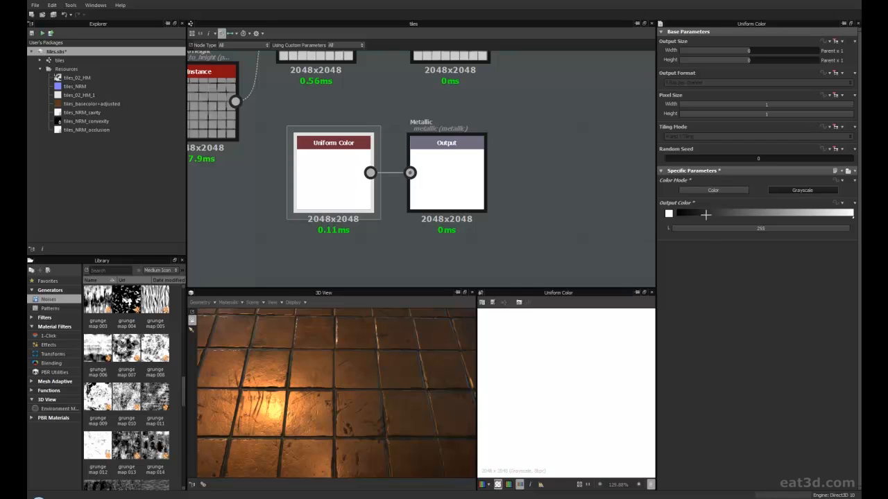
pyautogui.moveTo(707, 232); pyautogui.dragTo(662, 230)
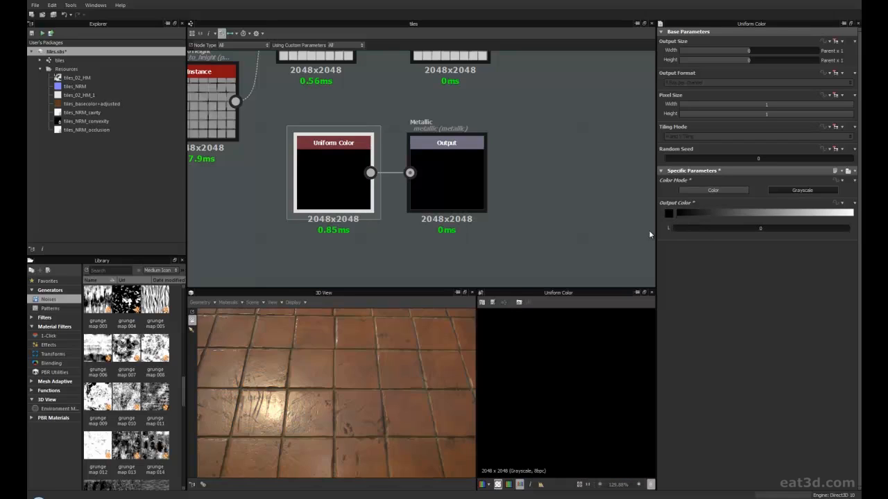
# Reduce the Uniform Color node's output width and height to -12 for a 1x1 texture and preview the Metallic output.
pyautogui.moveTo(749, 53); pyautogui.dragTo(674, 62)
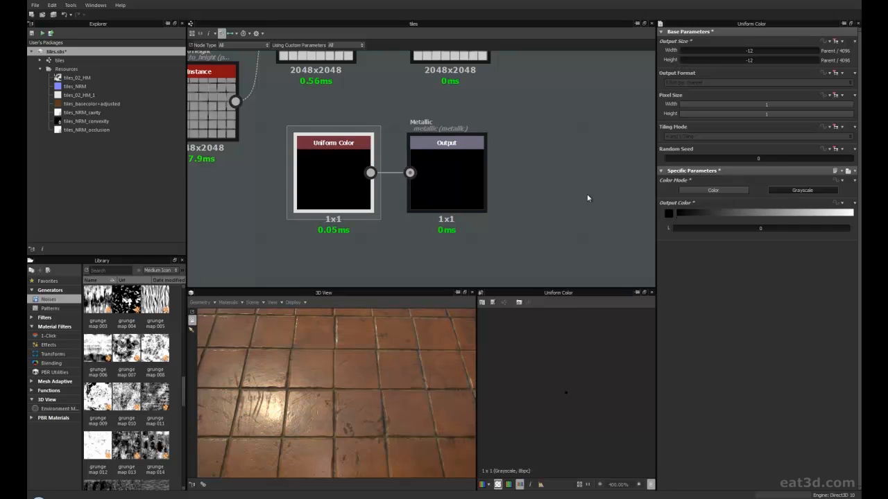
pyautogui.moveTo(369, 236); pyautogui.dragTo(379, 224, button='middle')
pyautogui.click(453, 155)
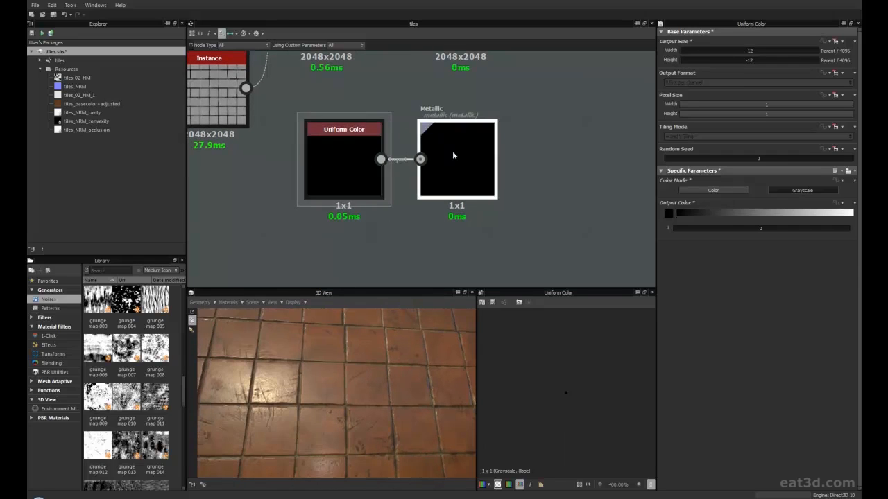
# Review the overall node graph around the Metallic output and the whole tile surface in 3D.
pyautogui.moveTo(314, 391)
pyautogui.mouseDown()
pyautogui.moveTo(311, 414)
pyautogui.moveTo(340, 389)
pyautogui.moveTo(388, 407)
pyautogui.moveTo(345, 376)
pyautogui.moveTo(317, 393)
pyautogui.moveTo(327, 389)
pyautogui.mouseUp()
pyautogui.scroll(-5, 403, 234)
pyautogui.moveTo(299, 204); pyautogui.dragTo(406, 206, button='middle')
pyautogui.scroll(-3, 406, 206)
pyautogui.moveTo(352, 214); pyautogui.dragTo(391, 229, button='middle')
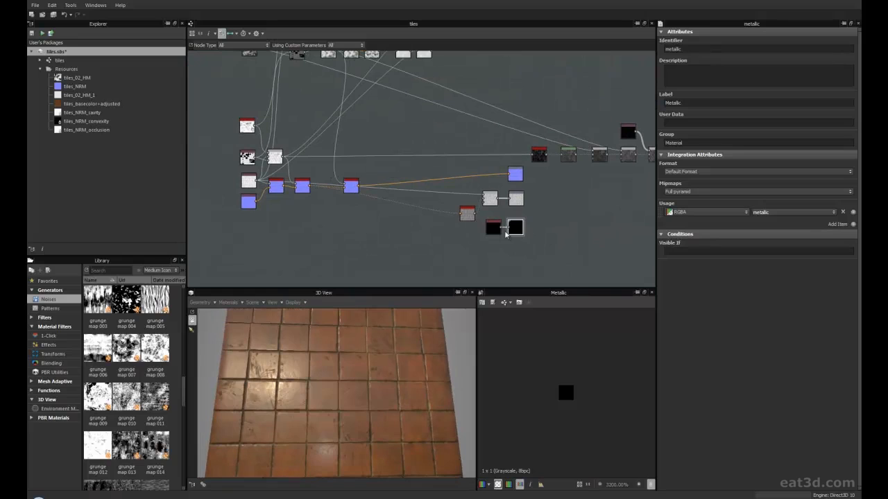
pyautogui.scroll(-2, 363, 226)
pyautogui.moveTo(385, 166); pyautogui.dragTo(401, 242, button='middle')
pyautogui.scroll(6, 381, 216)
pyautogui.scroll(-3, 384, 214)
pyautogui.scroll(-2, 384, 214)
pyautogui.moveTo(360, 374); pyautogui.dragTo(362, 383)
pyautogui.moveTo(519, 209); pyautogui.dragTo(502, 119, button='middle')
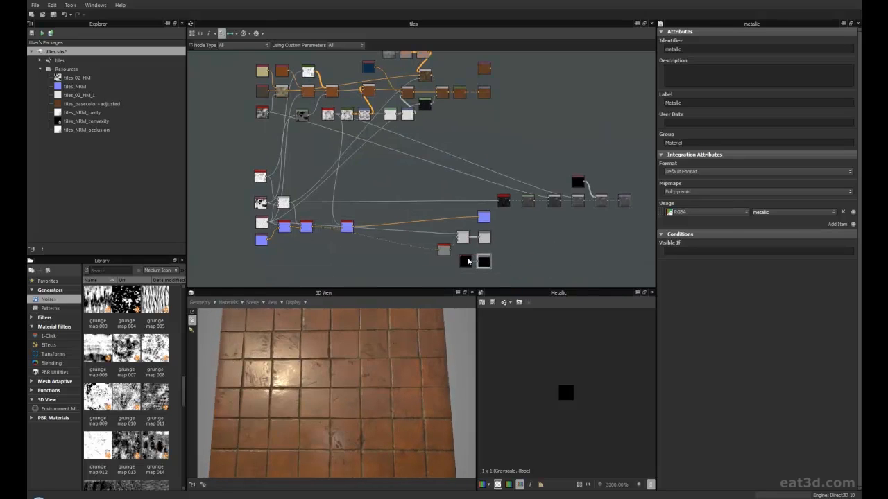
# Set the metallic Uniform Color node's output width and height back to 0 (Parent x 1).
pyautogui.click(468, 261)
pyautogui.moveTo(692, 49); pyautogui.dragTo(751, 54)
pyautogui.click(744, 61)
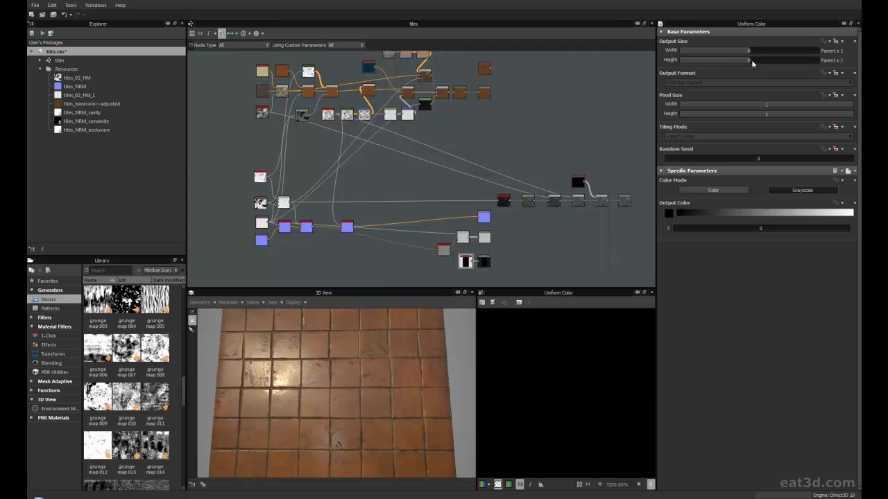
# Review the Metallic node pair, the Blend feeding the ambient occlusion output, and the Normal output's attributes.
pyautogui.moveTo(401, 365); pyautogui.dragTo(405, 355)
pyautogui.moveTo(382, 138); pyautogui.dragTo(345, 94, button='middle')
pyautogui.moveTo(475, 227); pyautogui.dragTo(413, 214)
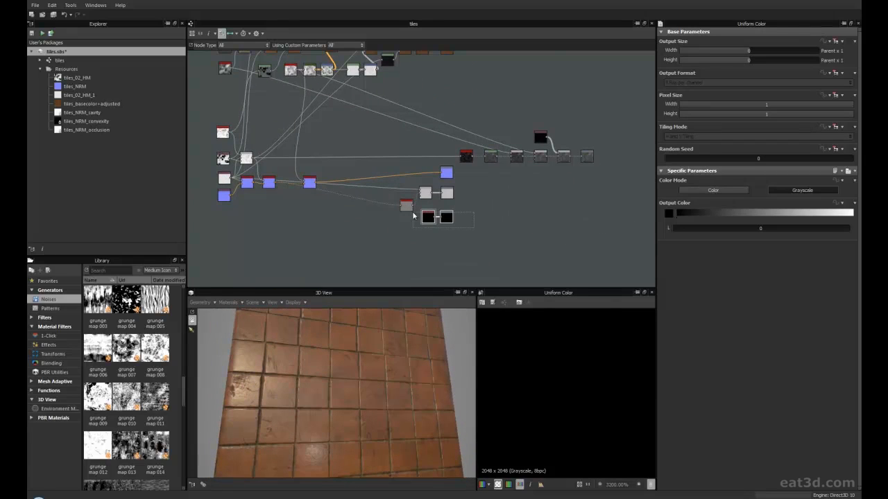
pyautogui.scroll(2, 482, 222)
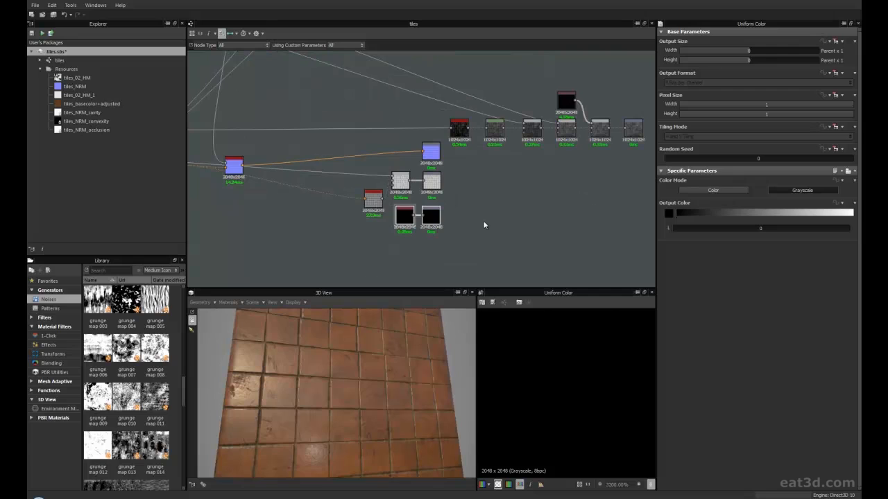
pyautogui.click(397, 183)
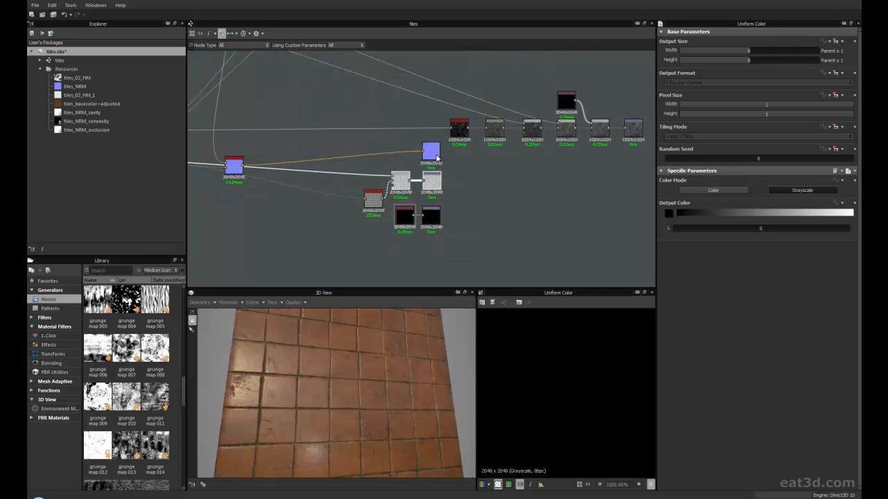
pyautogui.click(435, 153)
# Revisit the scratch Gradient Map and its Blend in the base color branch, and follow the scratches back to grunge_map_012.
pyautogui.moveTo(539, 176); pyautogui.dragTo(434, 226, button='middle')
pyautogui.moveTo(191, 93); pyautogui.dragTo(411, 194, button='middle')
pyautogui.moveTo(291, 173); pyautogui.dragTo(427, 227, button='middle')
pyautogui.scroll(2, 392, 208)
pyautogui.scroll(3, 425, 227)
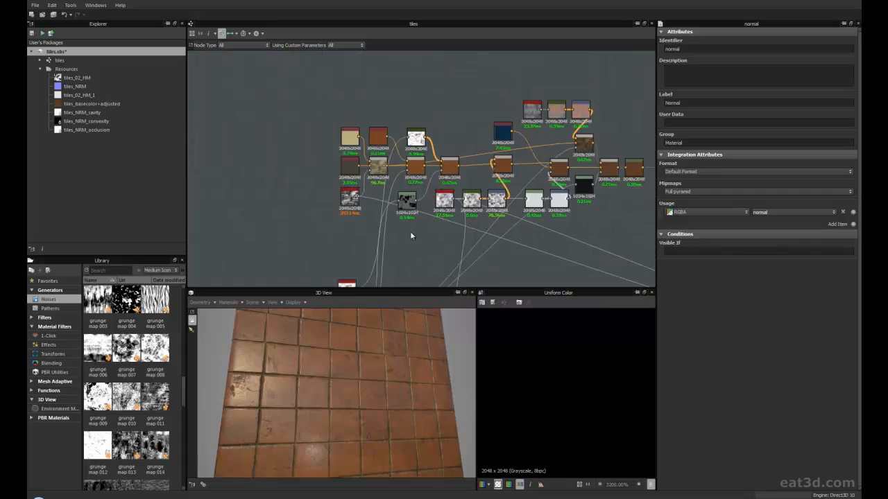
pyautogui.scroll(1, 412, 220)
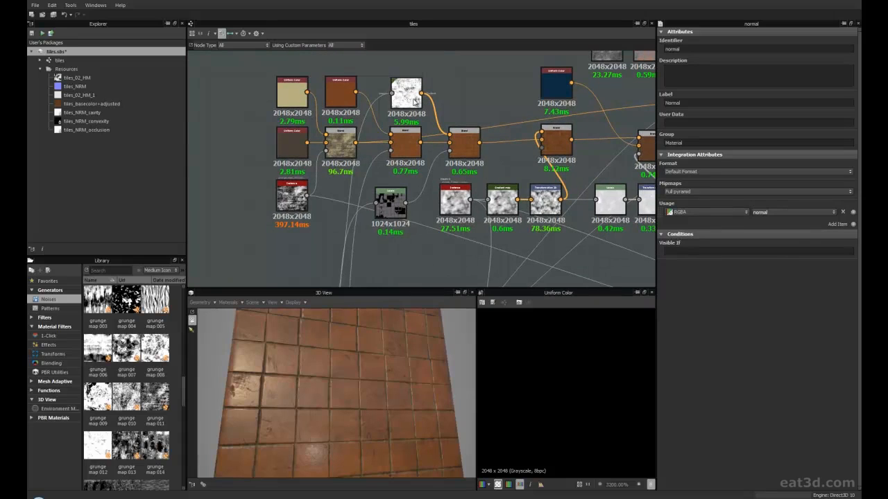
pyautogui.moveTo(412, 101); pyautogui.dragTo(383, 137, button='middle')
pyautogui.scroll(2, 382, 137)
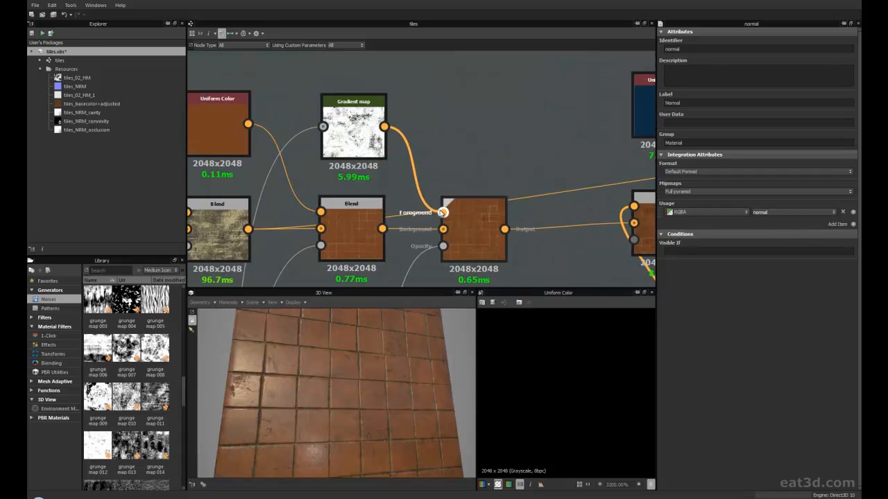
pyautogui.moveTo(393, 165); pyautogui.dragTo(394, 145, button='middle')
pyautogui.scroll(-3, 341, 148)
pyautogui.moveTo(312, 234); pyautogui.dragTo(401, 20, button='middle')
pyautogui.scroll(3, 319, 190)
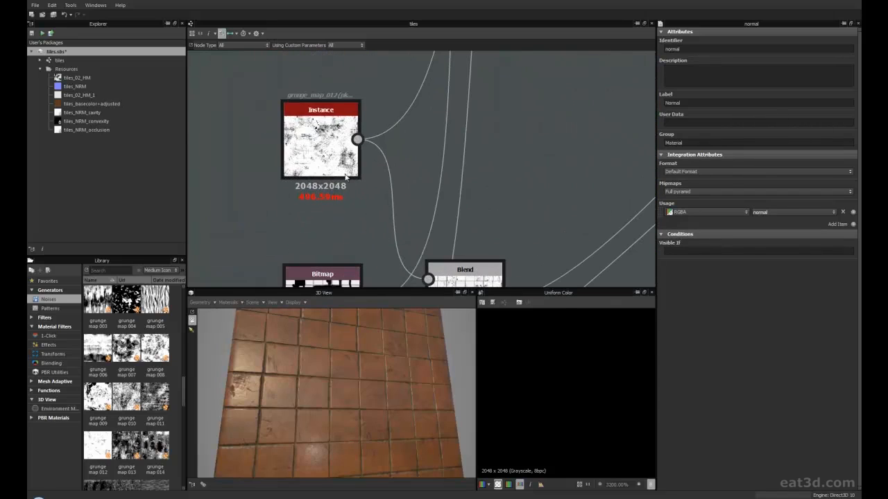
# Trace grunge_map_012 up to the scratch Gradient map and its Blend in the base color branch, and examine the Gradient map's parameters.
pyautogui.scroll(-3, 385, 185)
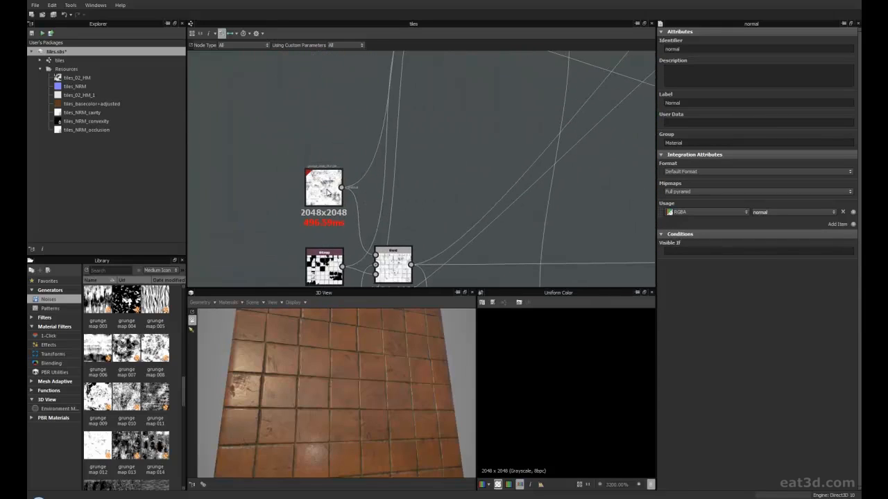
pyautogui.moveTo(401, 140); pyautogui.dragTo(407, 238, button='middle')
pyautogui.scroll(3, 411, 182)
pyautogui.moveTo(344, 172); pyautogui.dragTo(441, 152, button='middle')
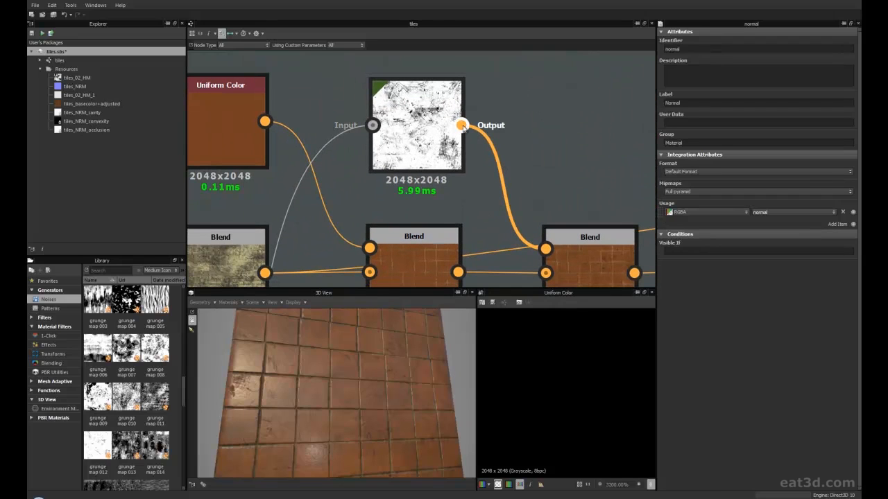
pyautogui.scroll(-2, 464, 128)
pyautogui.moveTo(542, 102); pyautogui.dragTo(512, 117, button='middle')
pyautogui.rightClick(510, 114)
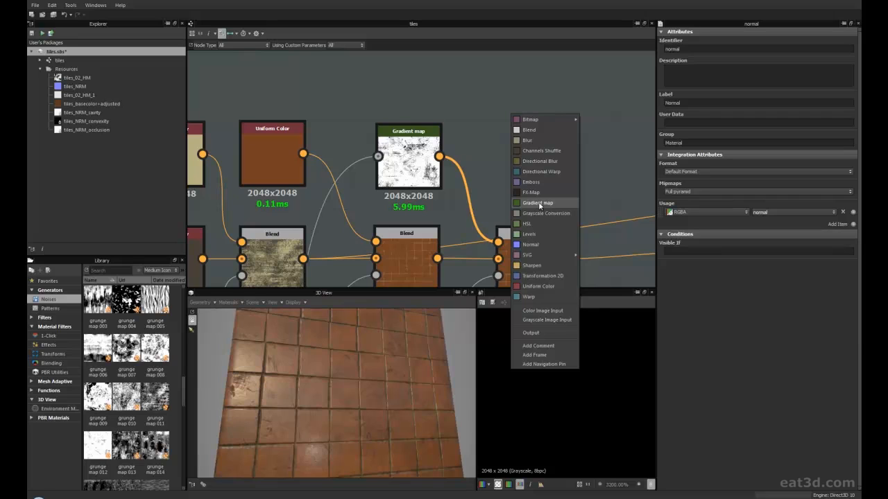
pyautogui.click(495, 179)
pyautogui.moveTo(495, 166); pyautogui.dragTo(484, 97, button='middle')
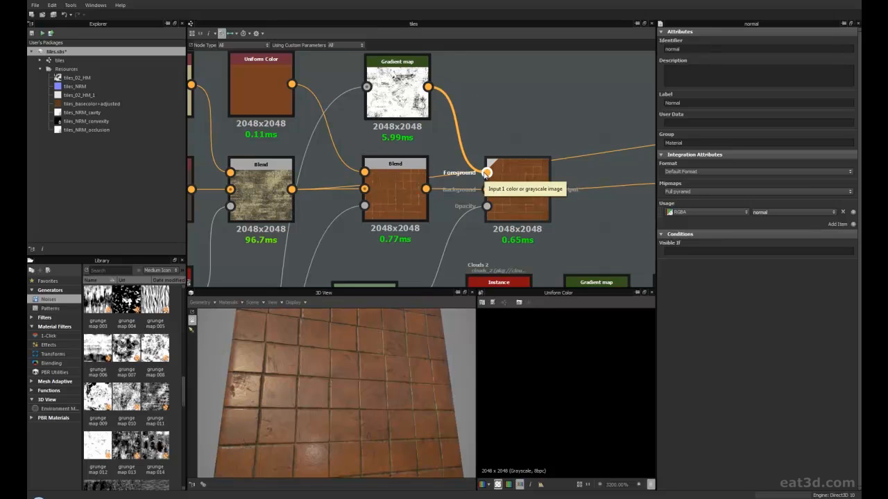
pyautogui.moveTo(451, 195); pyautogui.dragTo(424, 207, button='middle')
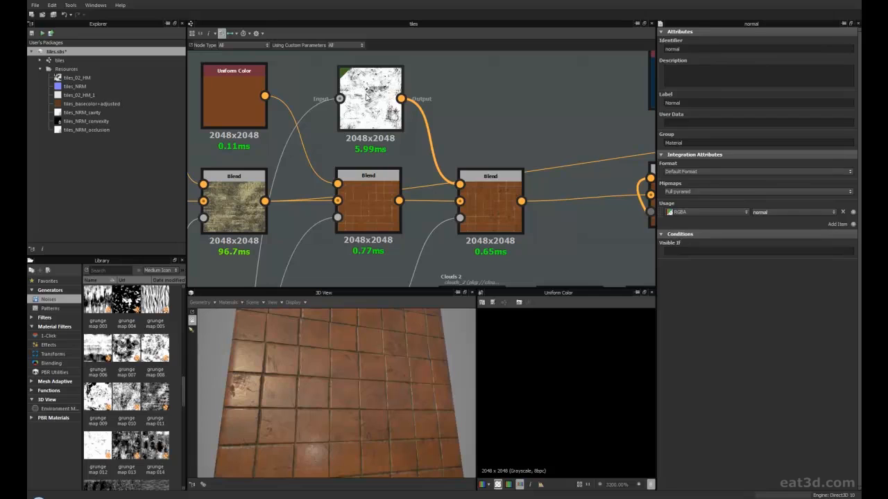
pyautogui.click(380, 111)
pyautogui.scroll(-2, 412, 154)
pyautogui.scroll(3, 412, 171)
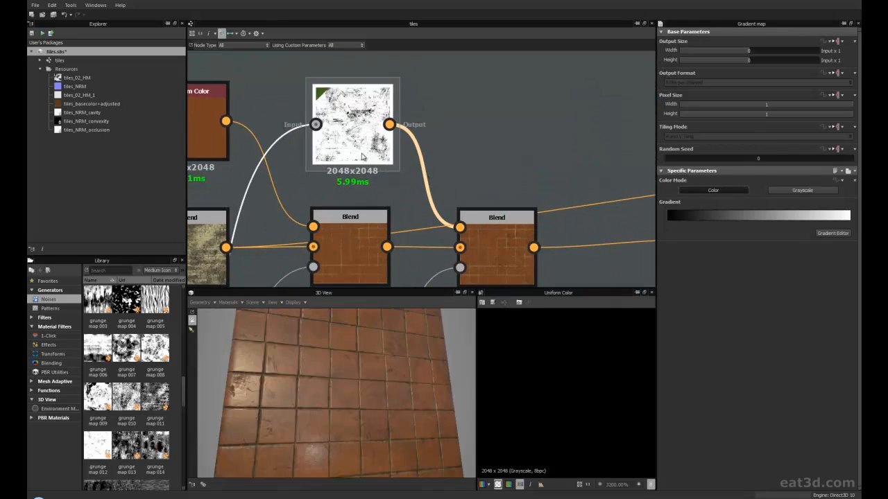
# Add a Grayscale Conversion node beside the scratch Gradient map and delete it again.
pyautogui.rightClick(515, 113)
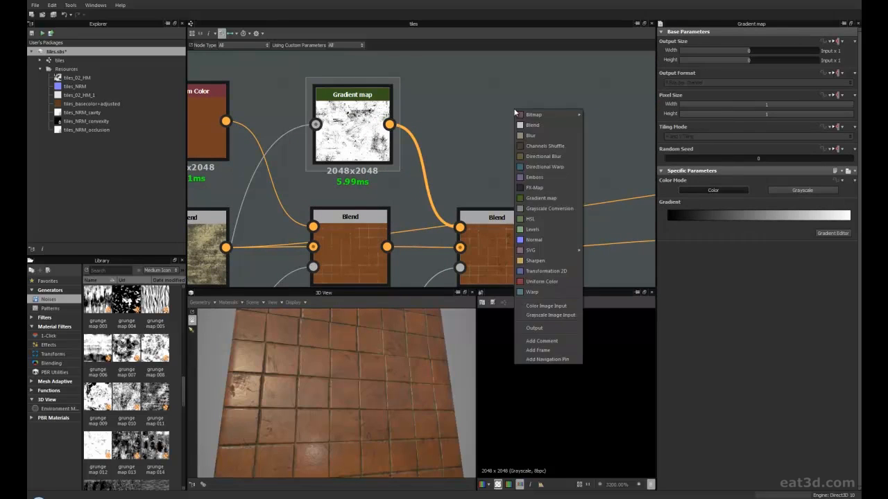
pyautogui.click(548, 208)
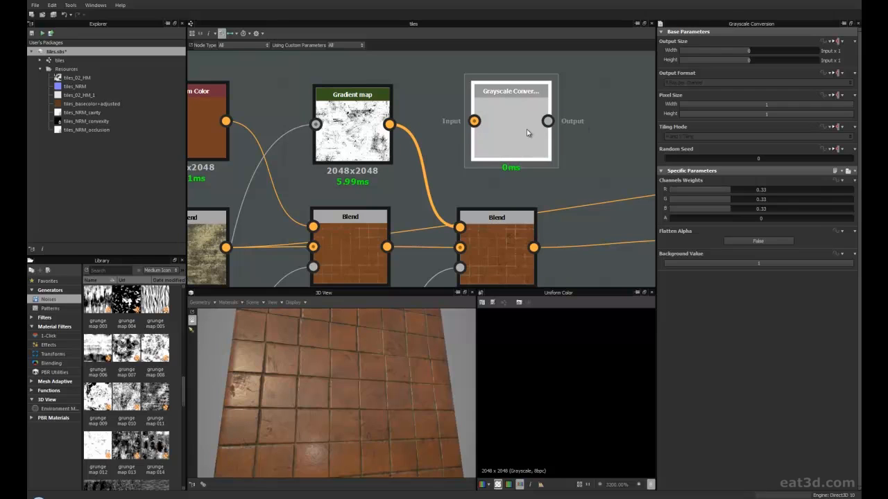
pyautogui.press('Delete')
# Examine how the scratch Gradient map feeds the Multiply Blend, and show that Blend's whole texture in the 2D view.
pyautogui.scroll(-2, 498, 189)
pyautogui.moveTo(494, 190); pyautogui.dragTo(482, 134, button='middle')
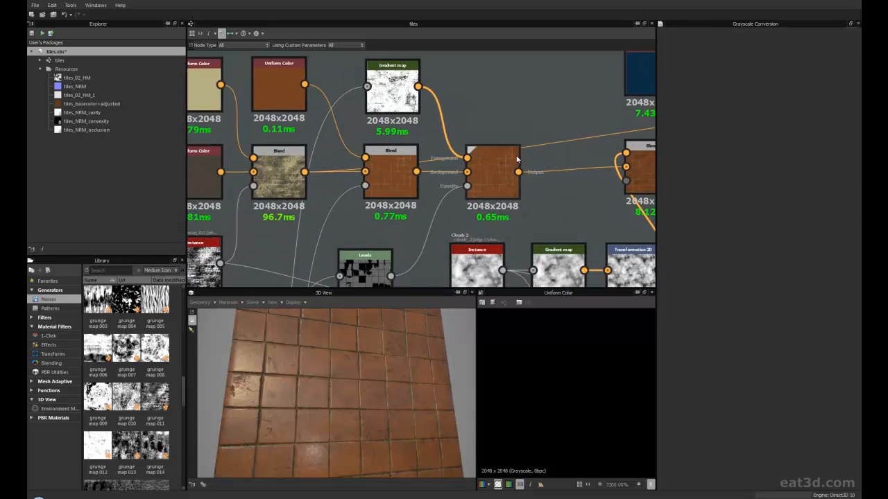
pyautogui.scroll(2, 405, 147)
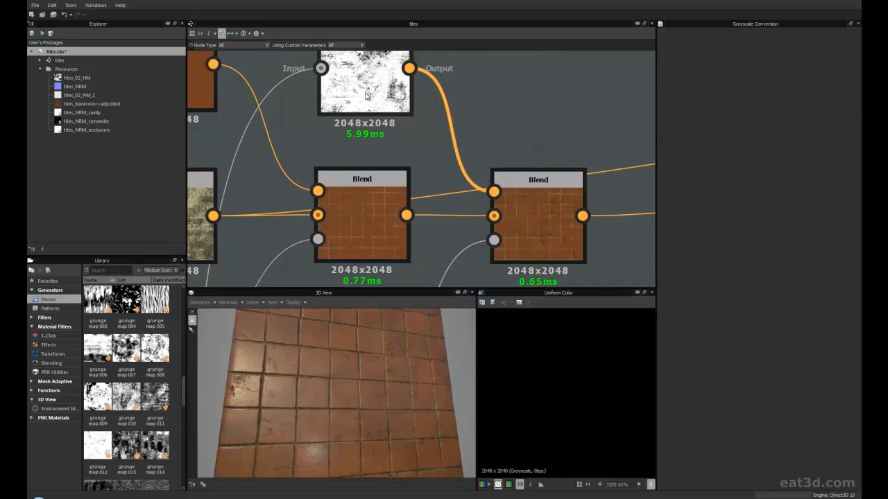
pyautogui.scroll(-2, 395, 138)
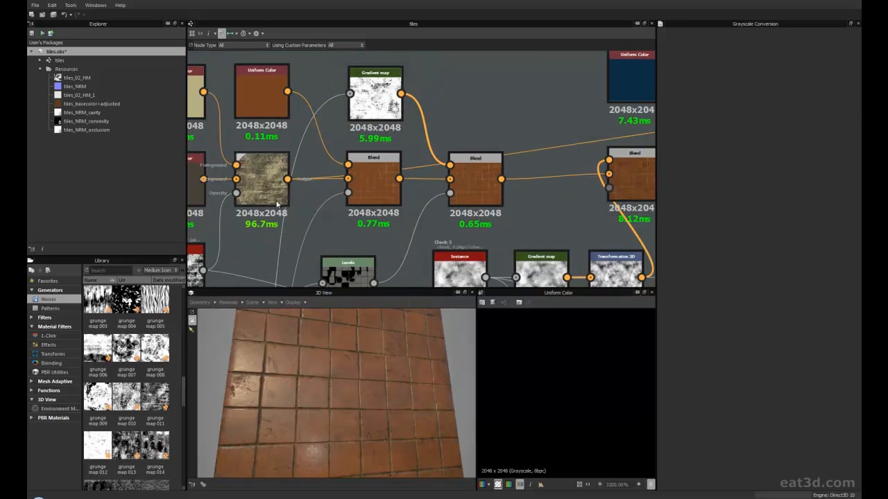
pyautogui.scroll(-4, 347, 115)
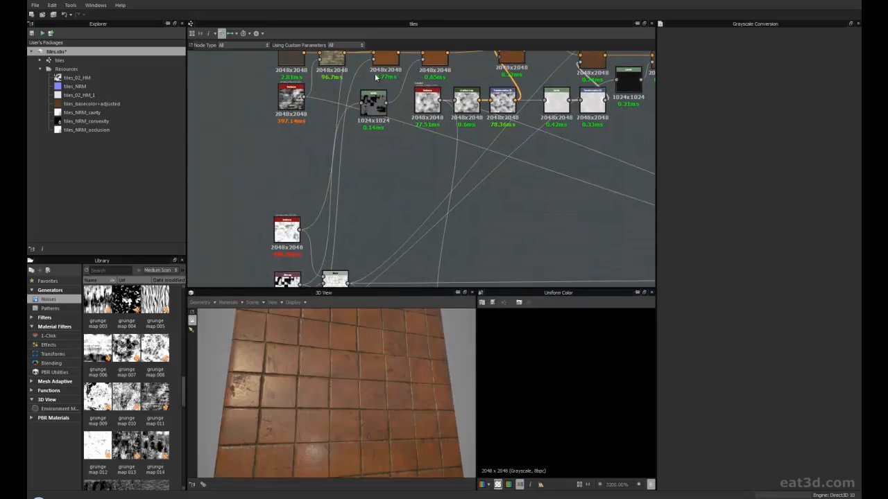
pyautogui.scroll(6, 366, 89)
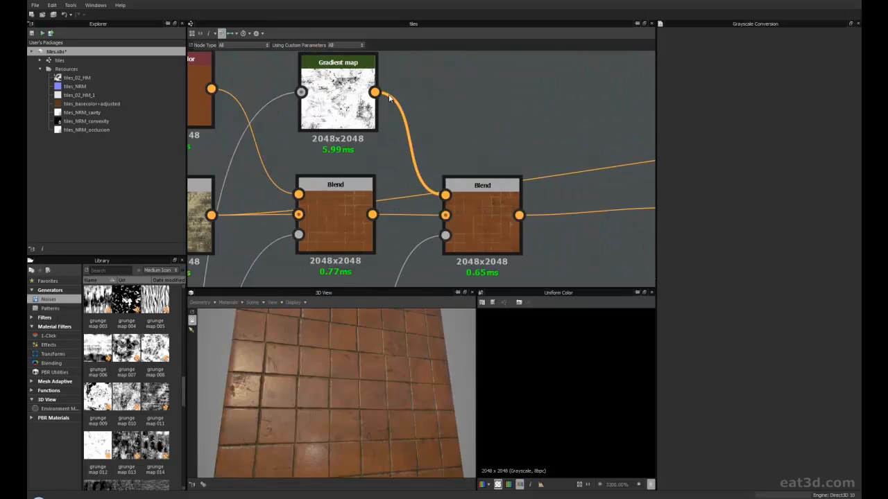
pyautogui.moveTo(435, 99); pyautogui.dragTo(394, 104, button='middle')
pyautogui.moveTo(426, 205); pyautogui.dragTo(383, 150, button='middle')
pyautogui.click(405, 164)
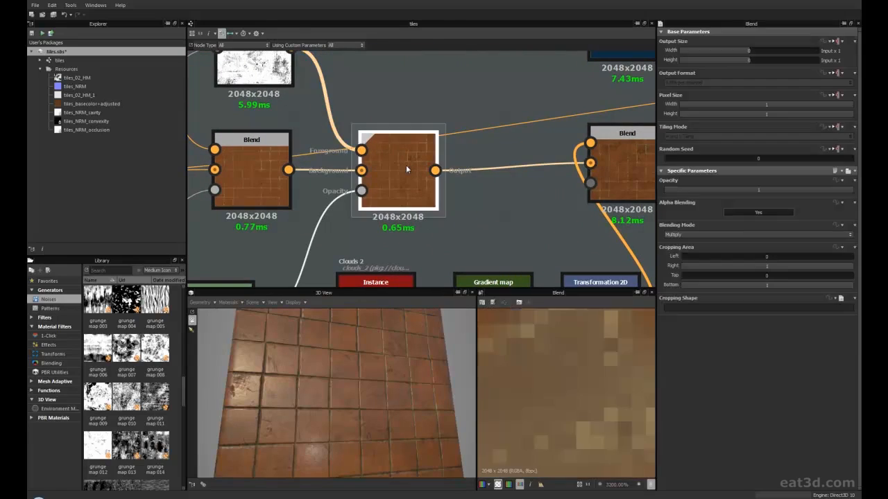
pyautogui.scroll(-10, 563, 360)
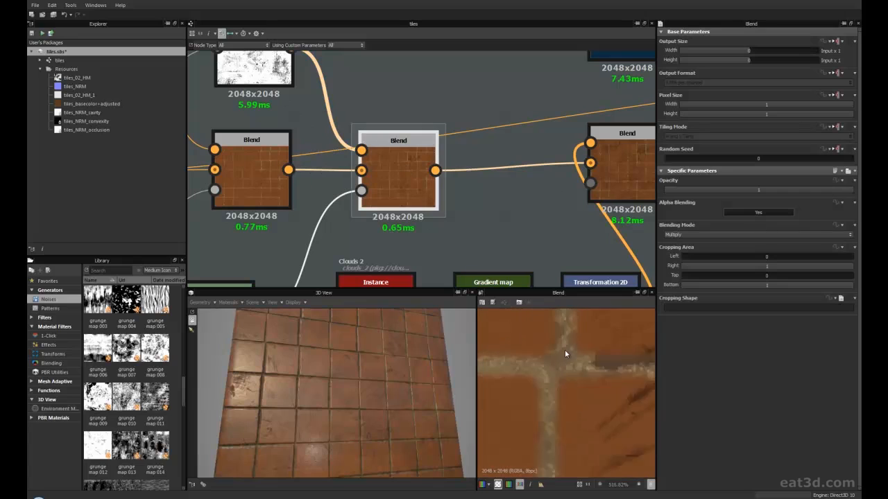
pyautogui.click(579, 484)
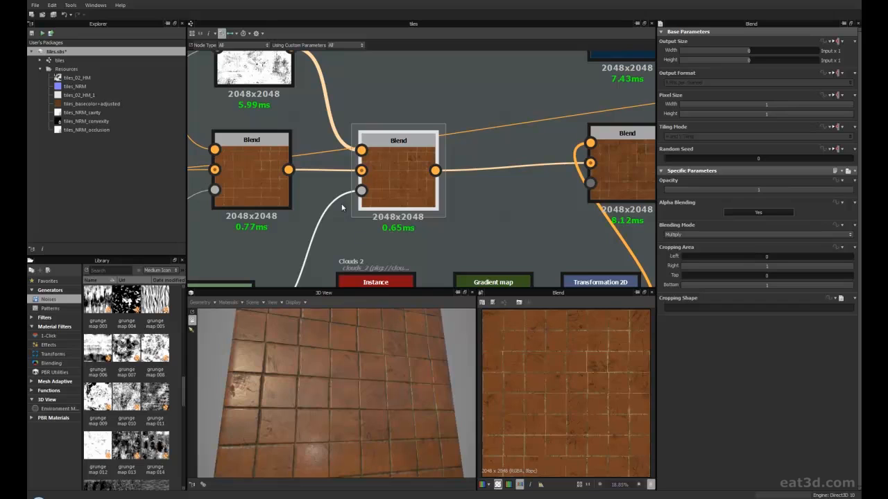
# Follow the scratch Blend's opacity input to its Levels node and move that node slightly closer to the Blend.
pyautogui.moveTo(319, 247); pyautogui.dragTo(351, 127, button='middle')
pyautogui.moveTo(251, 198); pyautogui.dragTo(384, 139, button='middle')
pyautogui.click(383, 150)
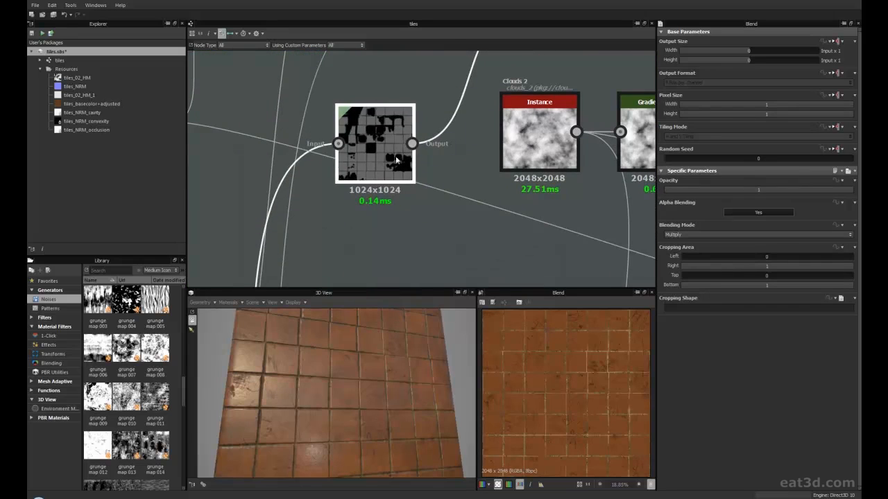
pyautogui.moveTo(503, 88); pyautogui.dragTo(447, 165, button='middle')
pyautogui.moveTo(479, 133); pyautogui.dragTo(440, 171, button='middle')
pyautogui.scroll(-3, 349, 220)
pyautogui.moveTo(349, 220); pyautogui.dragTo(383, 172, button='middle')
pyautogui.moveTo(346, 182); pyautogui.dragTo(362, 171)
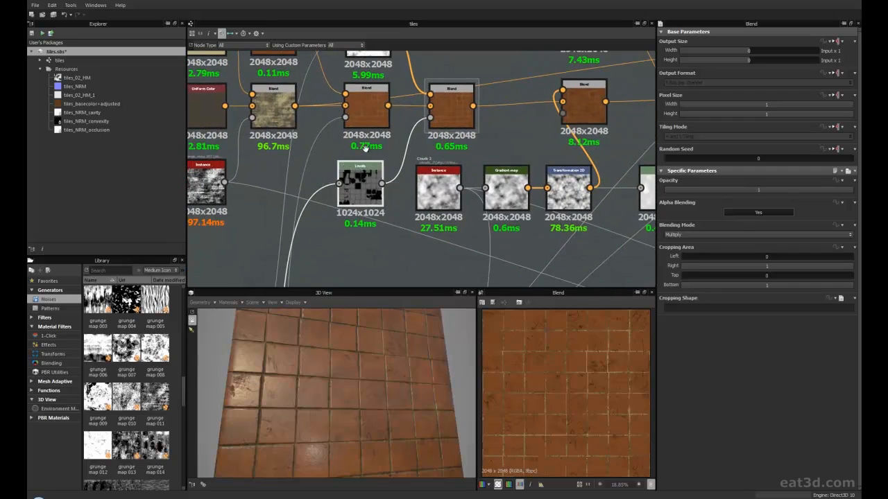
# Follow the Levels input down to the tiles_02_HM Bitmap, display its mask in the 2D view, and compare it with the grunge_map_012 node.
pyautogui.moveTo(365, 148); pyautogui.dragTo(358, 186, button='middle')
pyautogui.scroll(-3, 315, 272)
pyautogui.moveTo(315, 272); pyautogui.dragTo(396, 69, button='middle')
pyautogui.moveTo(396, 180); pyautogui.dragTo(388, 245, button='middle')
pyautogui.scroll(3, 385, 181)
pyautogui.scroll(-3, 414, 149)
pyautogui.moveTo(413, 149)
pyautogui.mouseDown(button='middle')
pyautogui.moveTo(406, 162)
pyautogui.moveTo(404, 153)
pyautogui.mouseUp(button='middle')
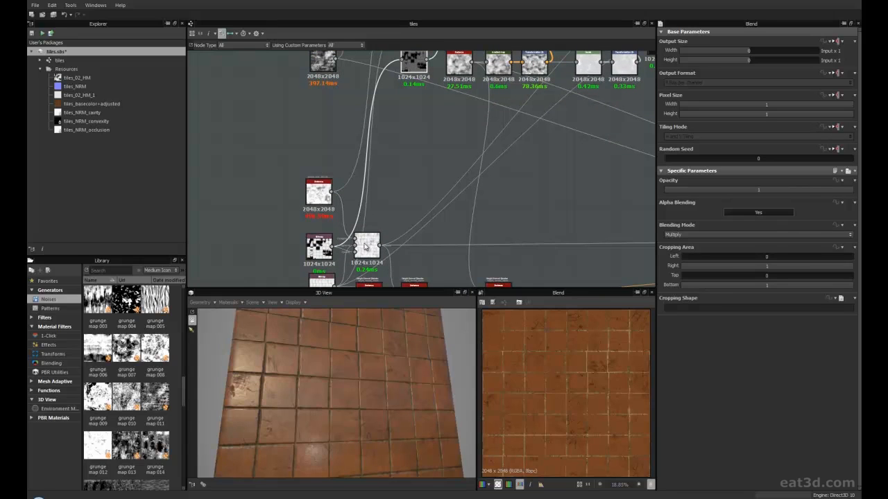
pyautogui.scroll(3, 316, 252)
pyautogui.click(317, 251)
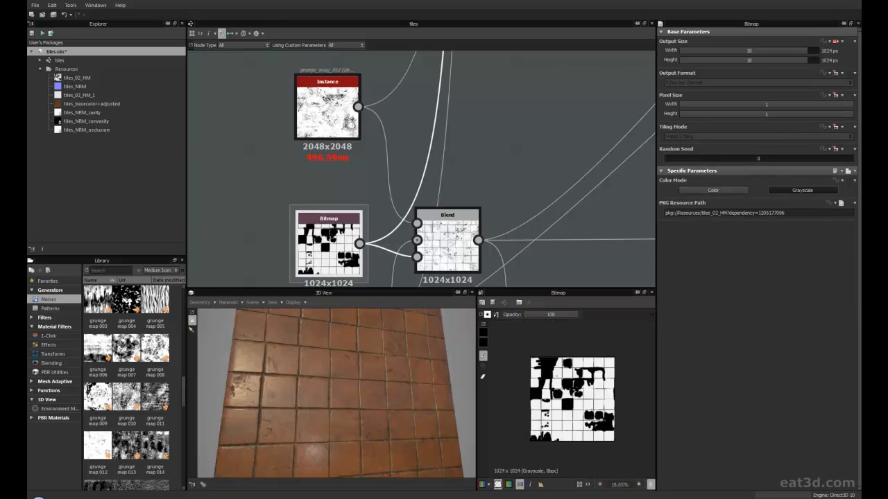
pyautogui.scroll(-3, 386, 173)
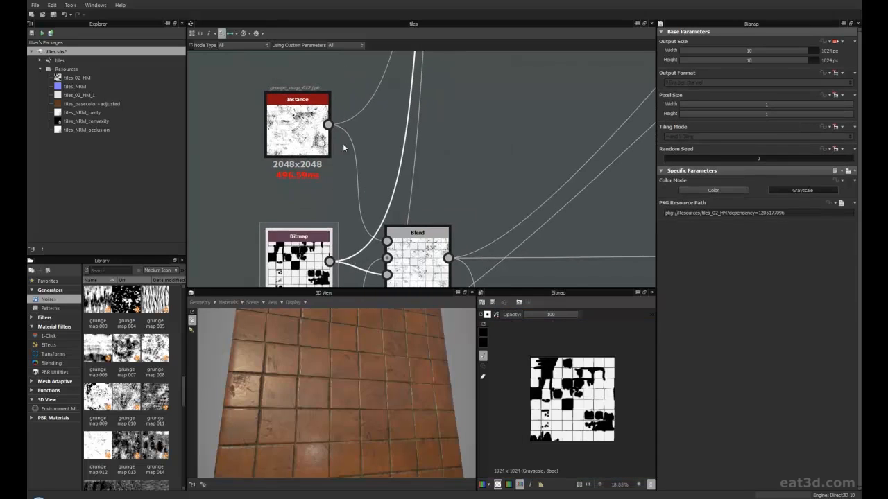
pyautogui.moveTo(389, 127); pyautogui.dragTo(365, 154, button='middle')
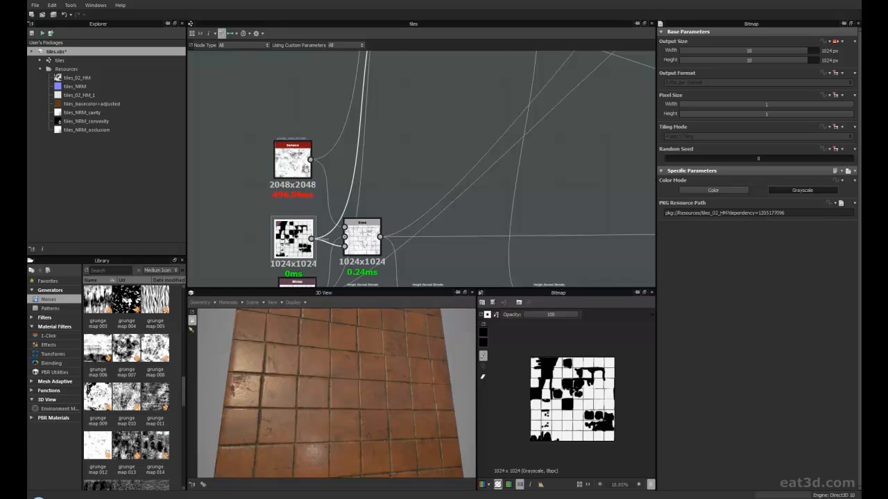
# Return to the scratch Blend in the graph and inspect the scratches under the light in the 3D view.
pyautogui.moveTo(406, 91); pyautogui.dragTo(392, 172, button='middle')
pyautogui.scroll(4, 437, 83)
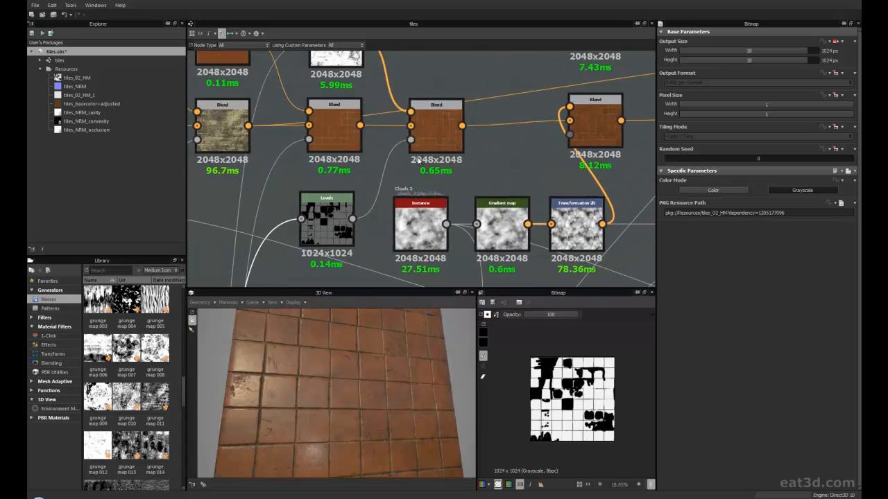
pyautogui.moveTo(347, 387); pyautogui.dragTo(328, 404)
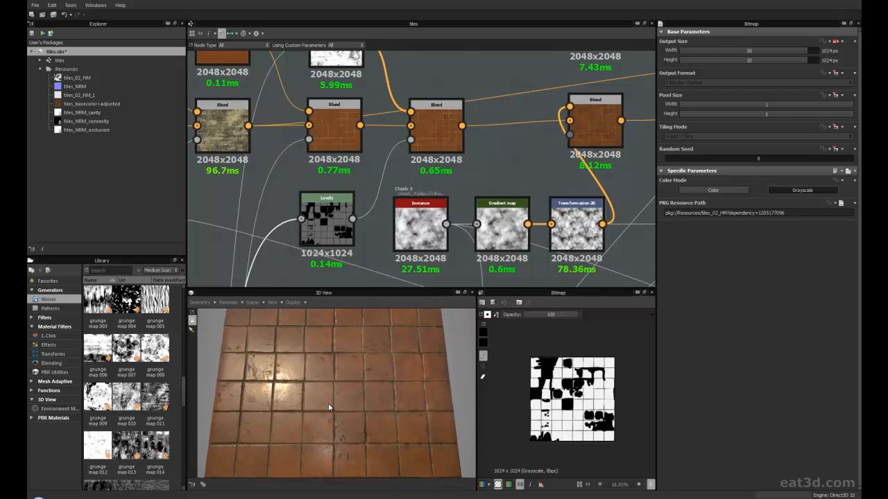
# Try connecting the tiles_02_HM Bitmap directly to the scratch Blend's opacity, bypassing the Levels node, and check the tiles in 3D.
pyautogui.scroll(1, 405, 174)
pyautogui.moveTo(405, 173); pyautogui.dragTo(428, 150, button='middle')
pyautogui.moveTo(373, 260); pyautogui.dragTo(451, 174, button='middle')
pyautogui.scroll(-3, 371, 263)
pyautogui.moveTo(366, 132); pyautogui.dragTo(394, 190, button='middle')
pyautogui.scroll(-1, 382, 233)
pyautogui.moveTo(370, 234); pyautogui.dragTo(377, 158, button='middle')
pyautogui.moveTo(378, 190)
pyautogui.mouseDown(button='middle')
pyautogui.moveTo(352, 223)
pyautogui.moveTo(372, 188)
pyautogui.mouseUp(button='middle')
pyautogui.scroll(-1, 352, 223)
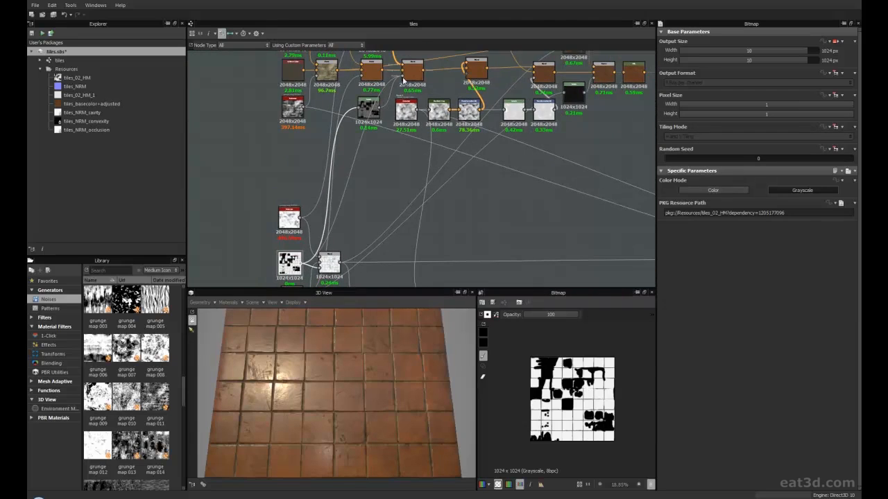
pyautogui.moveTo(332, 406); pyautogui.dragTo(339, 365)
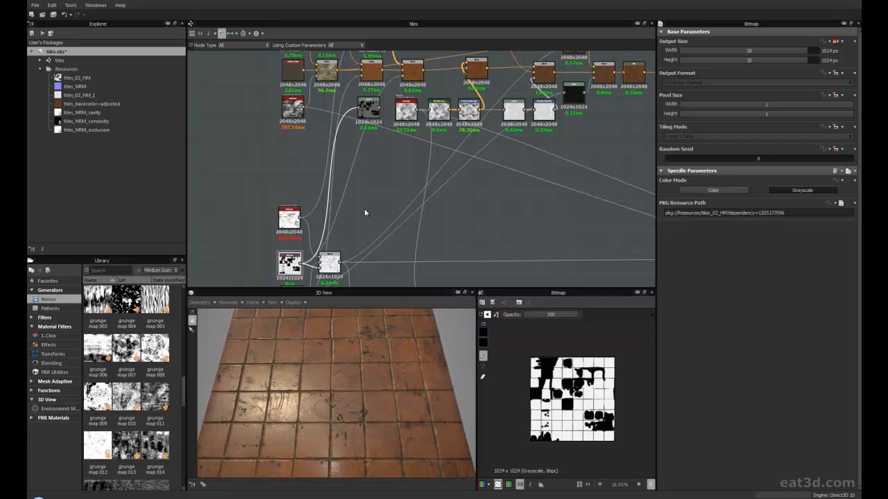
# Open the Levels node of the scratch mask and lower its output white level slightly.
pyautogui.moveTo(364, 209); pyautogui.dragTo(363, 226, button='middle')
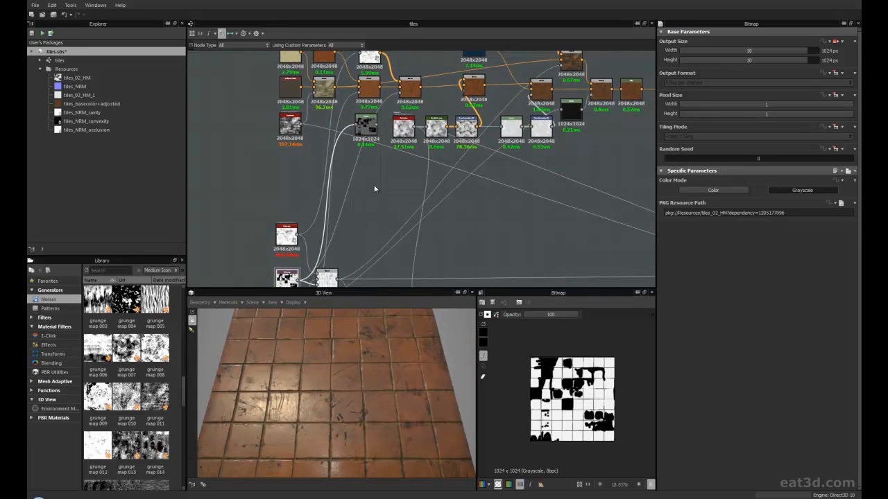
pyautogui.scroll(5, 375, 188)
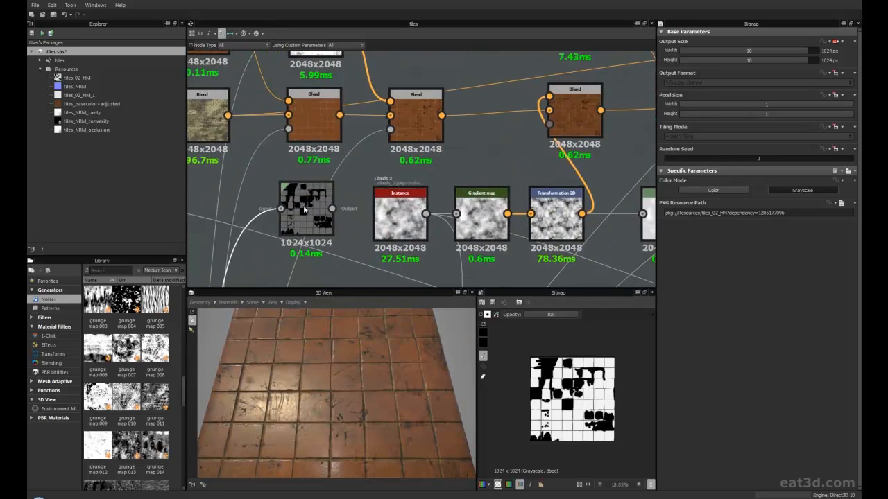
pyautogui.doubleClick(305, 197)
pyautogui.scroll(-5, 371, 161)
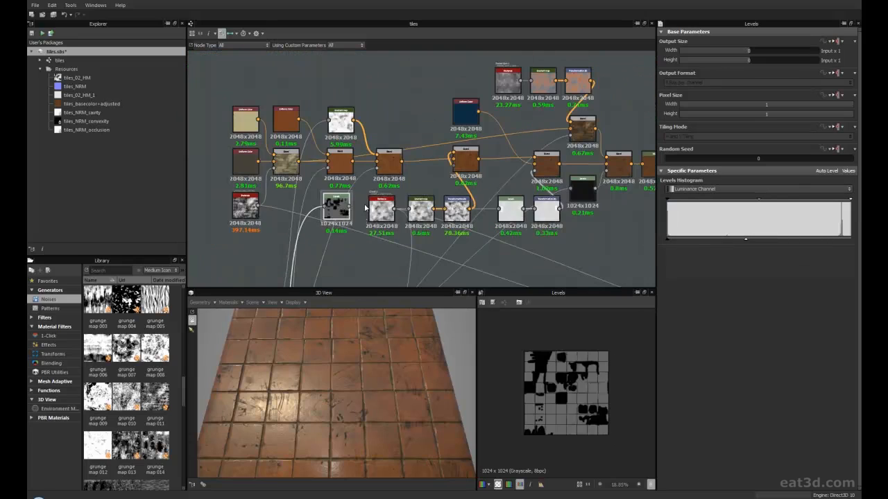
pyautogui.scroll(3, 368, 169)
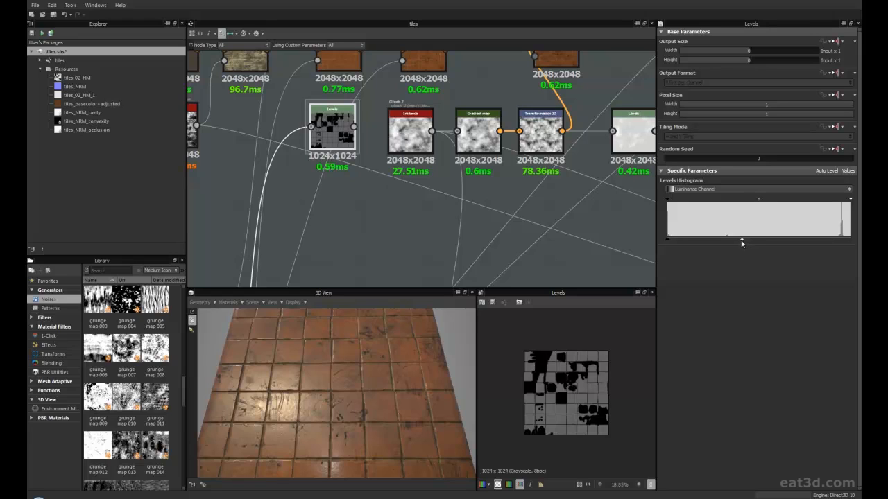
pyautogui.moveTo(741, 241)
pyautogui.mouseDown()
pyautogui.moveTo(720, 241)
pyautogui.moveTo(738, 242)
pyautogui.mouseUp()
pyautogui.moveTo(736, 240); pyautogui.dragTo(733, 239)
# Reconnect the Levels node to the scratch Blend's opacity input and inspect the tiles close up in 3D.
pyautogui.moveTo(352, 208); pyautogui.dragTo(338, 260, button='middle')
pyautogui.moveTo(344, 185); pyautogui.dragTo(335, 220, button='middle')
pyautogui.scroll(1, 353, 206)
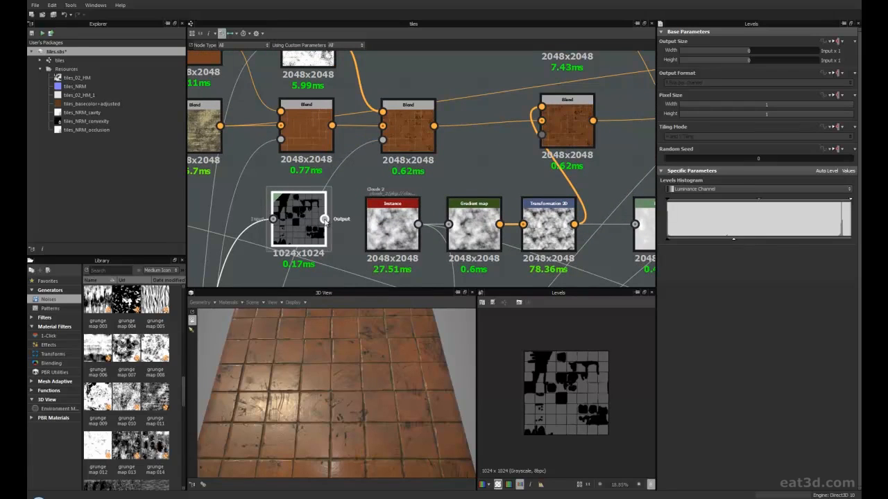
pyautogui.moveTo(366, 351)
pyautogui.mouseDown()
pyautogui.moveTo(352, 394)
pyautogui.moveTo(376, 350)
pyautogui.mouseUp()
pyautogui.scroll(-2, 317, 141)
pyautogui.moveTo(318, 142); pyautogui.dragTo(312, 202, button='middle')
pyautogui.scroll(2, 312, 203)
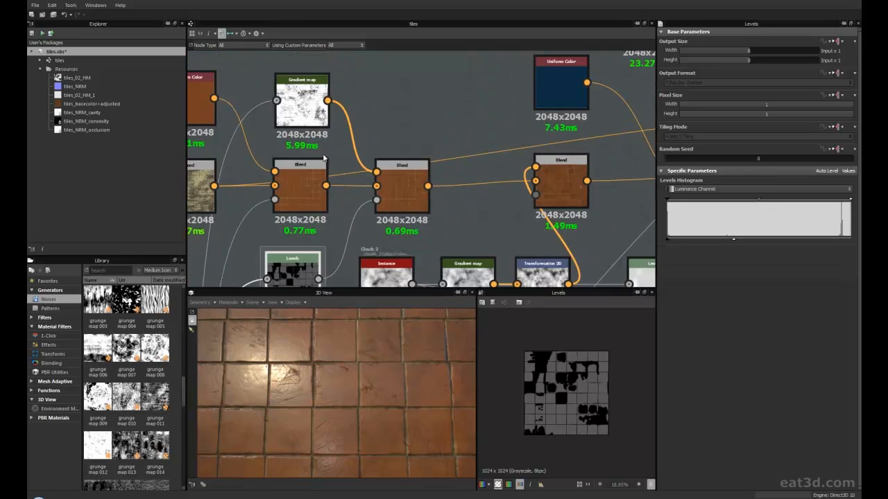
# Lower the scratch mask Levels' output white level a little further and check the tile surface in 3D.
pyautogui.moveTo(345, 219); pyautogui.dragTo(351, 172, button='middle')
pyautogui.moveTo(734, 241)
pyautogui.mouseDown()
pyautogui.moveTo(754, 240)
pyautogui.moveTo(718, 241)
pyautogui.moveTo(730, 240)
pyautogui.mouseUp()
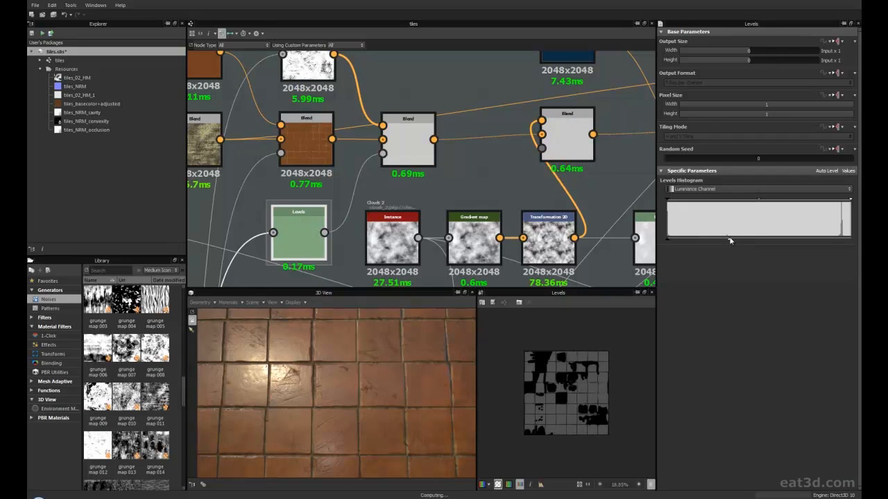
pyautogui.moveTo(379, 400); pyautogui.dragTo(338, 364)
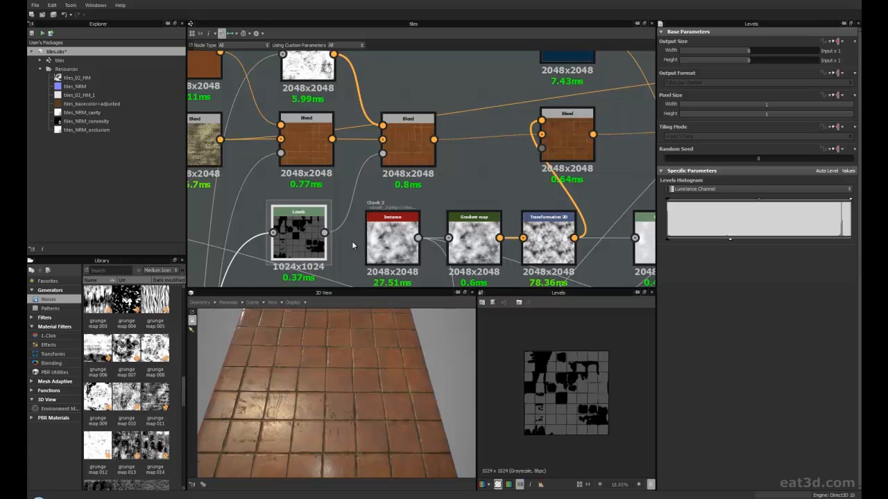
pyautogui.scroll(-4, 353, 245)
pyautogui.scroll(2, 345, 216)
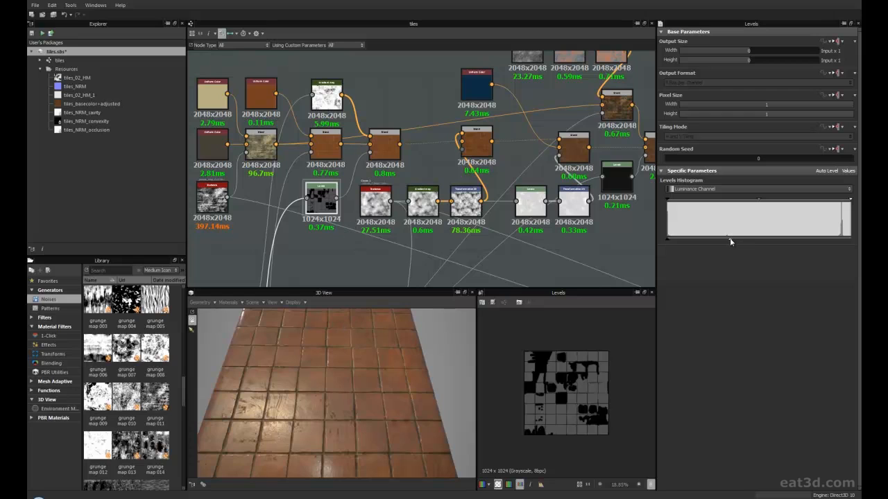
# Raise the scratch mask Levels' output white level slightly and check the tiles from above in 3D.
pyautogui.moveTo(730, 238); pyautogui.dragTo(739, 242)
pyautogui.moveTo(336, 382)
pyautogui.mouseDown()
pyautogui.moveTo(336, 402)
pyautogui.moveTo(343, 372)
pyautogui.moveTo(361, 384)
pyautogui.moveTo(337, 394)
pyautogui.mouseUp()
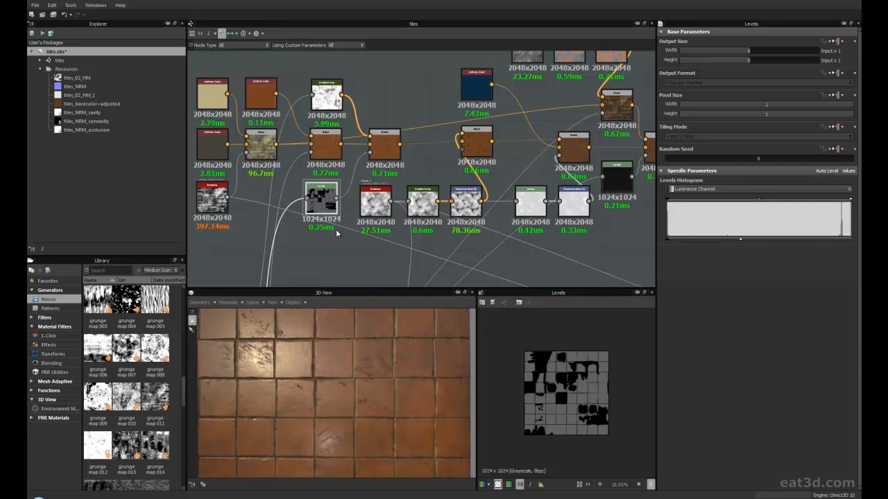
# Select the scratch Blend node and examine its Multiply blending mode and its foreground and opacity inputs.
pyautogui.moveTo(374, 193); pyautogui.dragTo(344, 227, button='middle')
pyautogui.scroll(2, 337, 237)
pyautogui.moveTo(399, 207); pyautogui.dragTo(360, 239, button='middle')
pyautogui.click(448, 190)
pyautogui.moveTo(323, 181); pyautogui.dragTo(348, 153, button='middle')
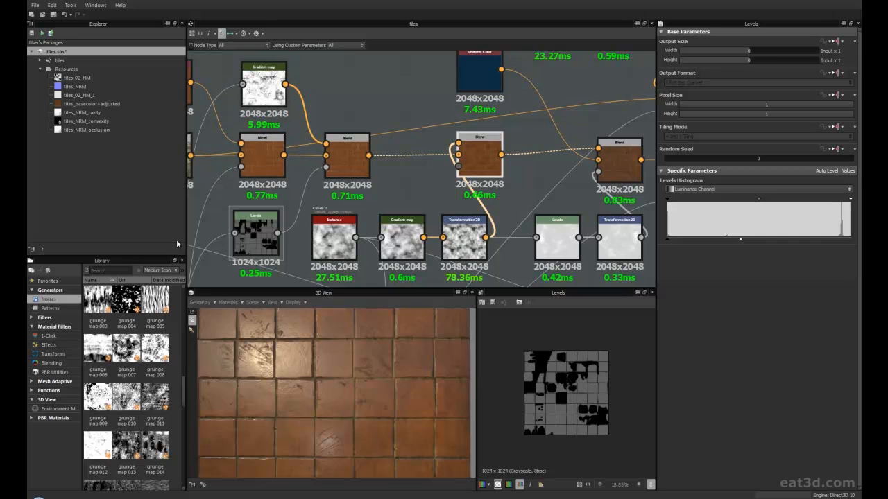
pyautogui.moveTo(339, 180); pyautogui.dragTo(290, 198, button='middle')
pyautogui.click(303, 174)
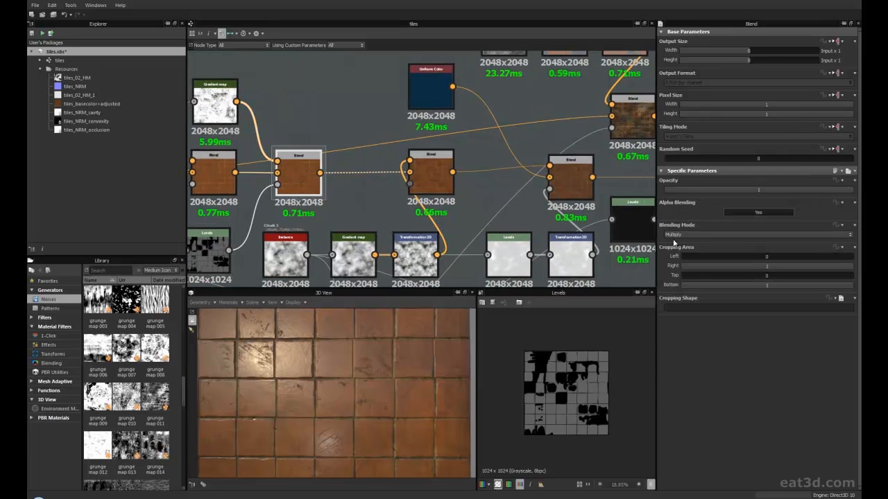
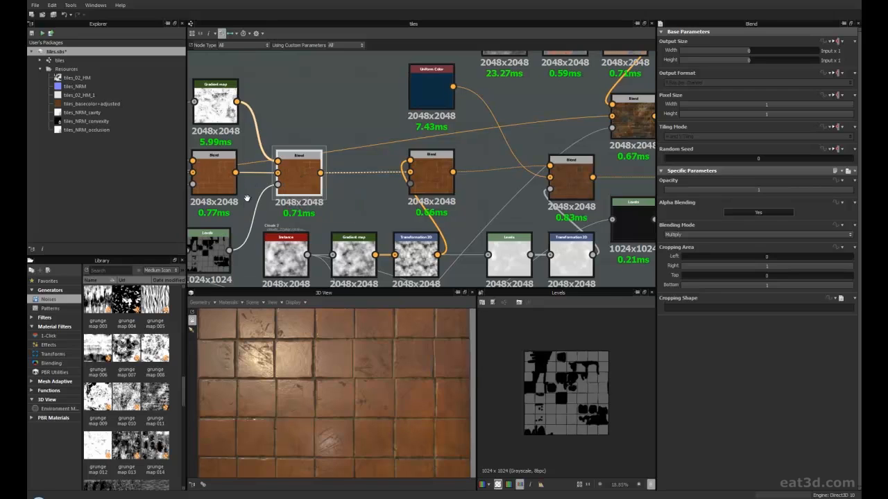
pyautogui.moveTo(298, 178); pyautogui.dragTo(330, 136, button='middle')
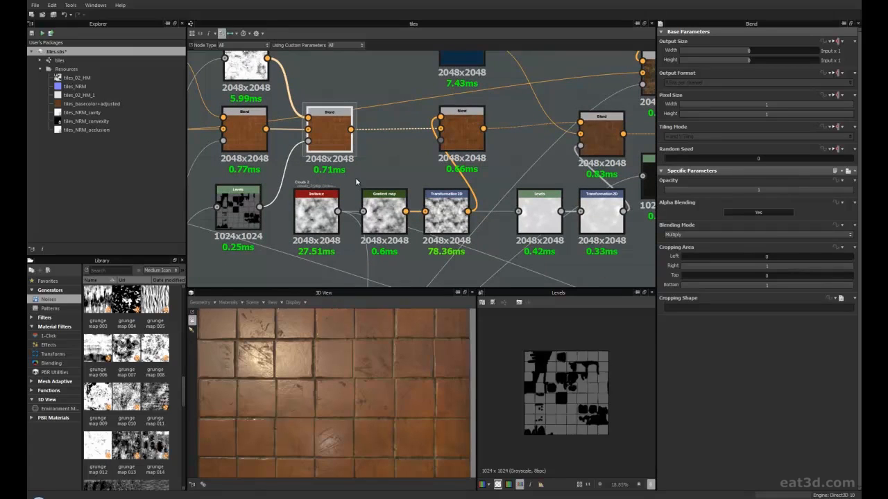
# Preview the Blend that multiplies in the clouds and examine the tiles' color variation in 2D and close up in 3D.
pyautogui.moveTo(364, 166); pyautogui.dragTo(324, 180, button='middle')
pyautogui.scroll(-1, 355, 179)
pyautogui.doubleClick(382, 160)
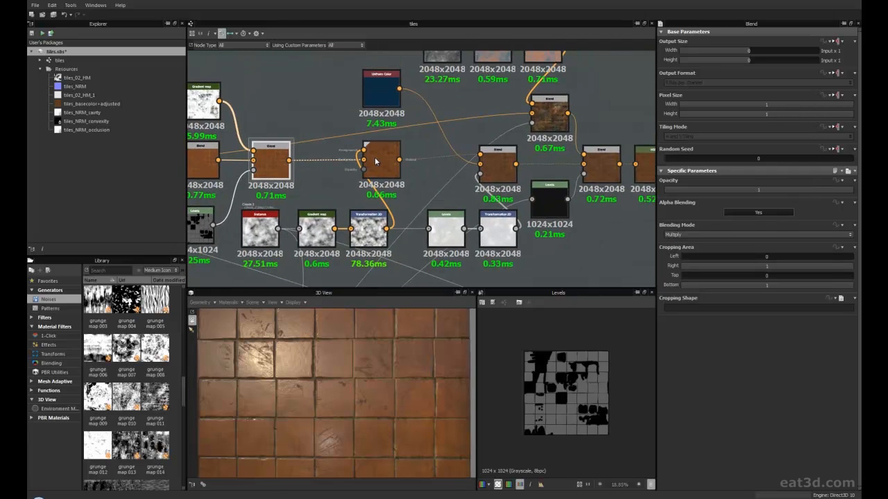
pyautogui.moveTo(517, 362); pyautogui.dragTo(584, 395, button='middle')
pyautogui.scroll(-1, 501, 362)
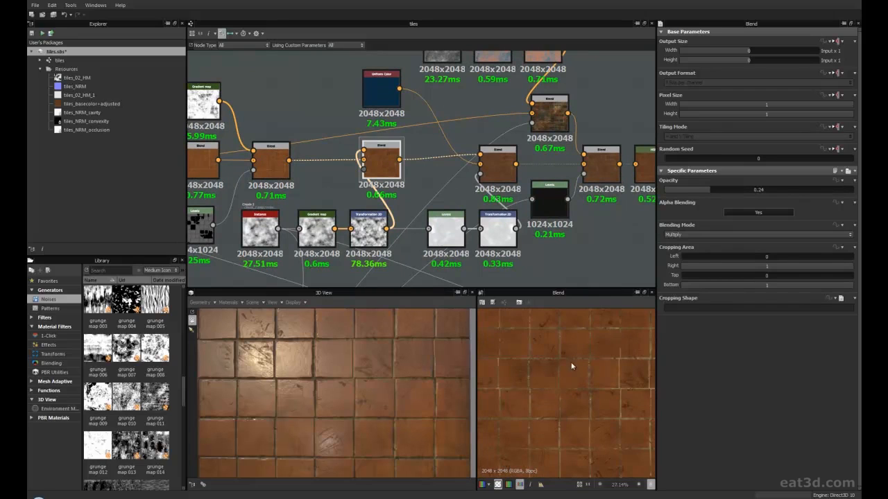
pyautogui.scroll(-2, 576, 370)
pyautogui.scroll(1, 571, 373)
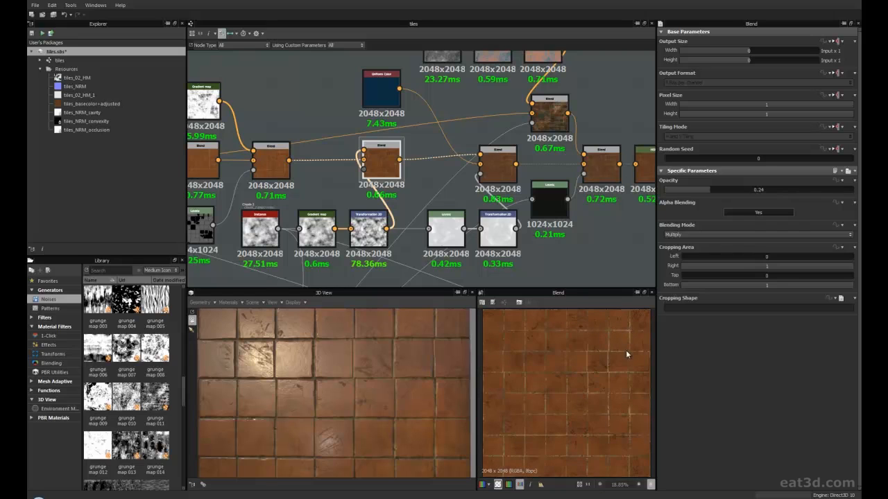
pyautogui.scroll(1, 542, 410)
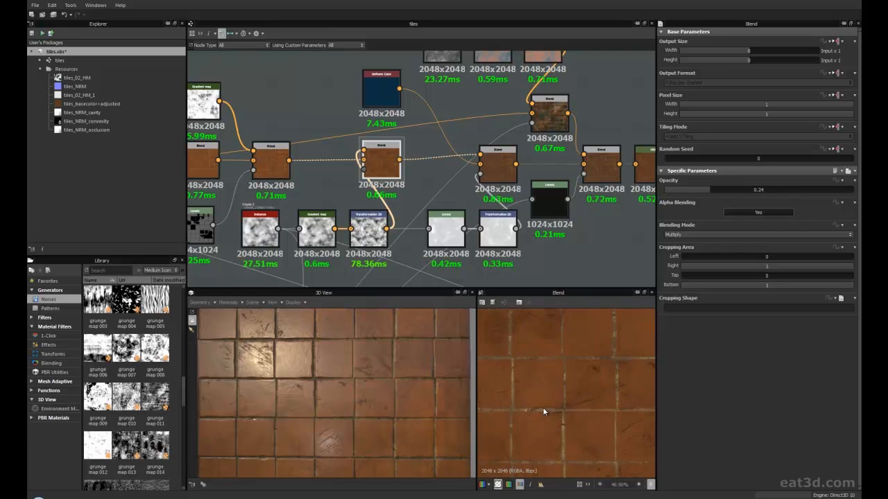
pyautogui.scroll(2, 310, 382)
pyautogui.moveTo(312, 378)
pyautogui.mouseDown()
pyautogui.moveTo(323, 380)
pyautogui.moveTo(311, 383)
pyautogui.mouseUp()
# Find the Clouds 2 noise in the library's Noises category and match it to the Instance node in the graph.
pyautogui.moveTo(299, 245); pyautogui.dragTo(314, 201, button='middle')
pyautogui.scroll(2, 315, 202)
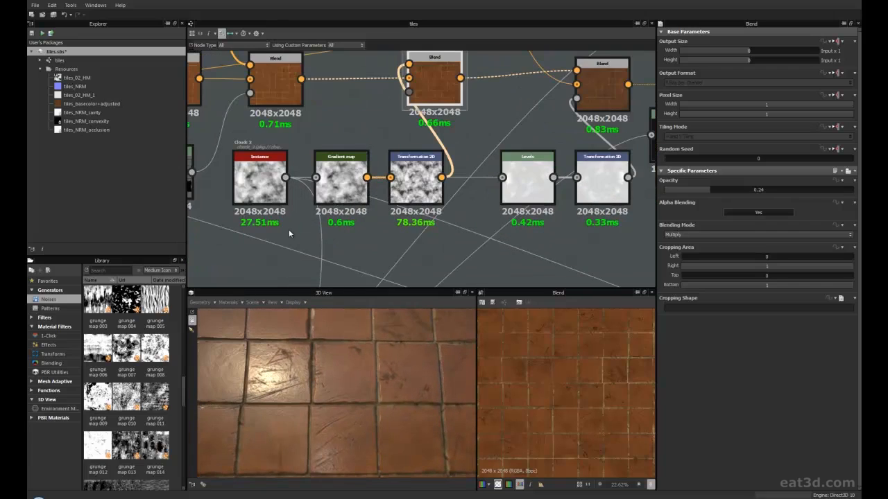
pyautogui.moveTo(289, 230); pyautogui.dragTo(344, 260, button='middle')
pyautogui.moveTo(416, 144); pyautogui.dragTo(410, 153, button='middle')
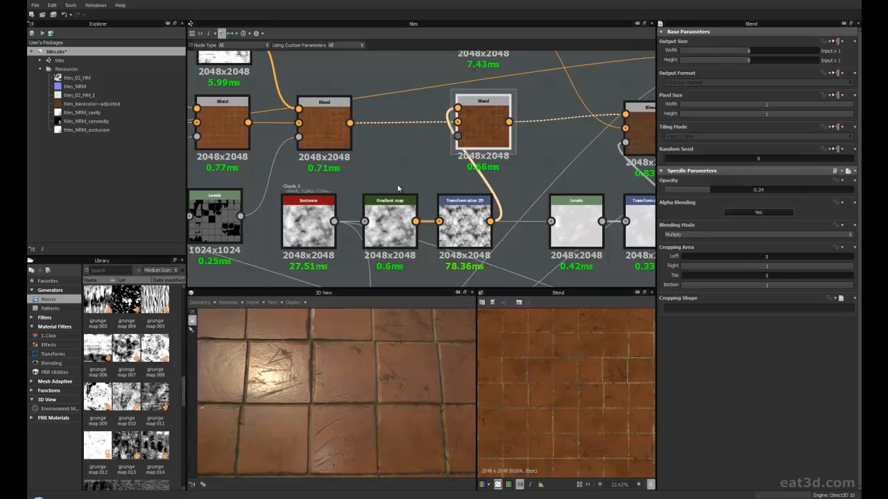
pyautogui.scroll(5, 128, 332)
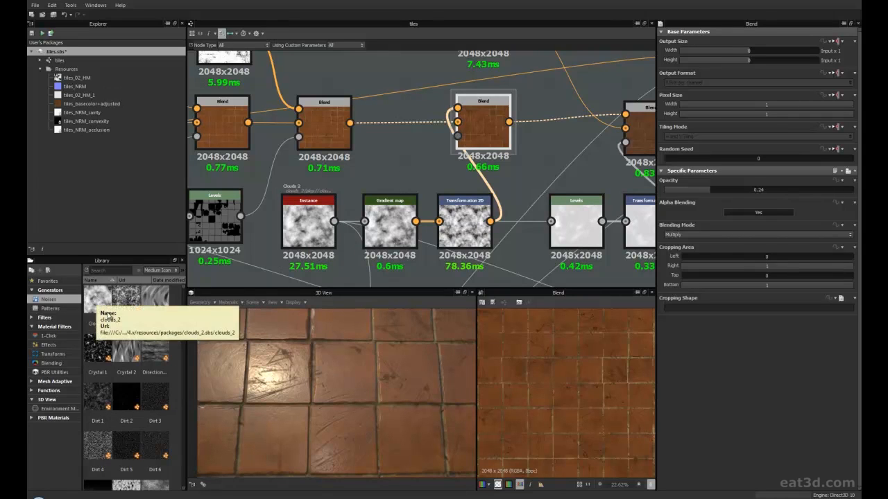
pyautogui.moveTo(374, 173); pyautogui.dragTo(366, 182, button='middle')
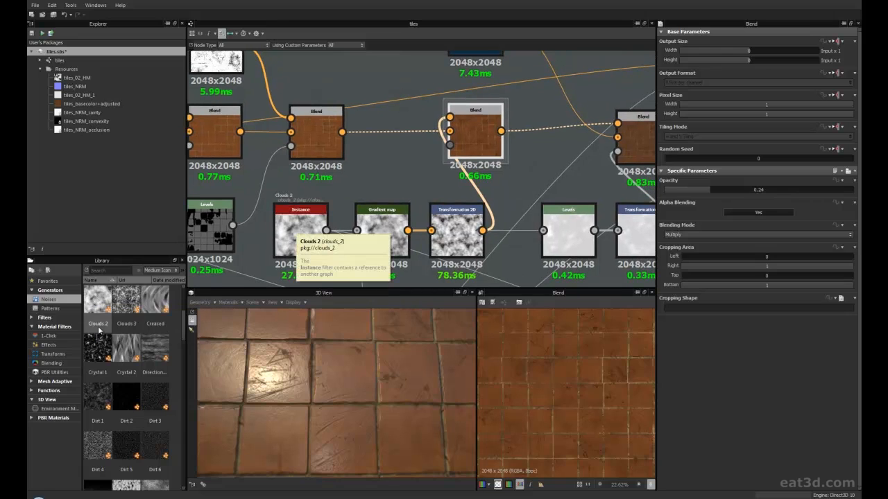
pyautogui.moveTo(332, 229); pyautogui.dragTo(341, 200, button='middle')
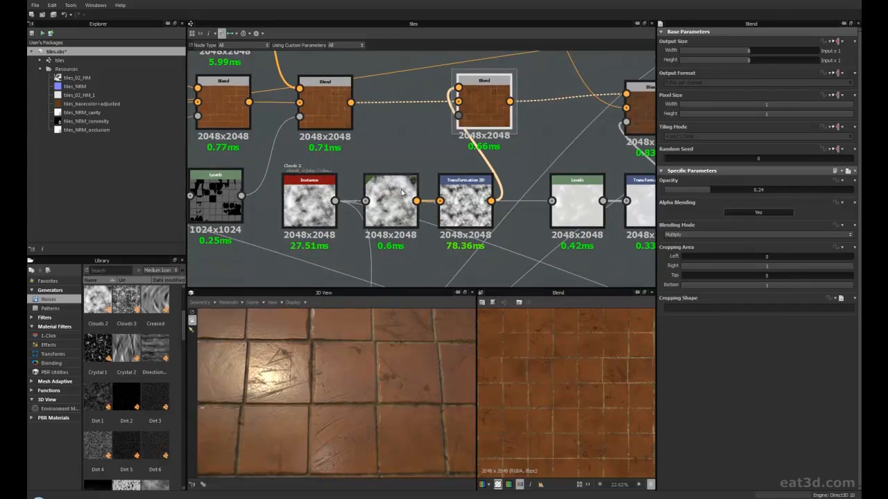
# Inspect the Clouds 2 instance's parameters and the Color mode of the Gradient map node it feeds.
pyautogui.moveTo(404, 192); pyautogui.dragTo(352, 203, button='middle')
pyautogui.moveTo(352, 203); pyautogui.dragTo(354, 183)
pyautogui.moveTo(325, 222); pyautogui.dragTo(315, 238, button='middle')
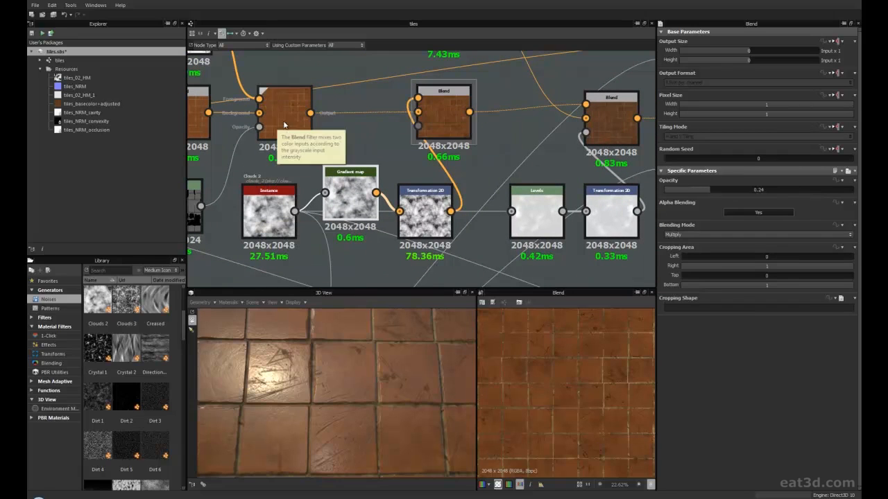
pyautogui.click(271, 208)
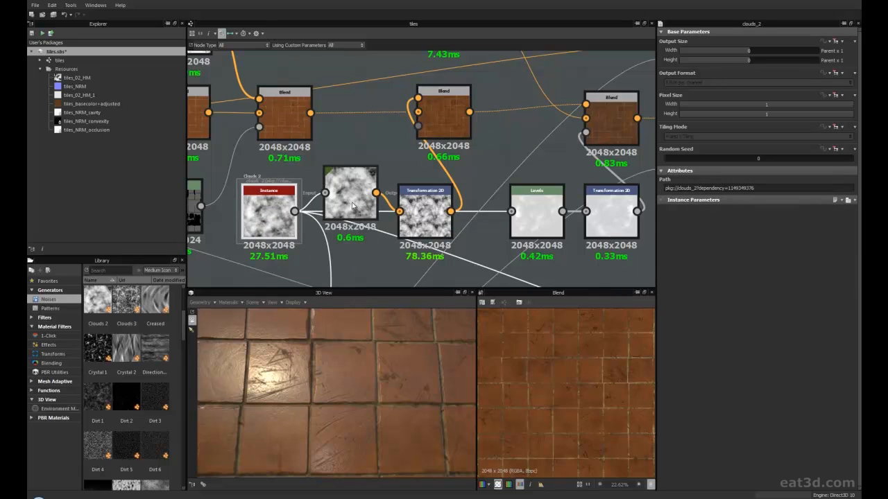
pyautogui.rightClick(359, 145)
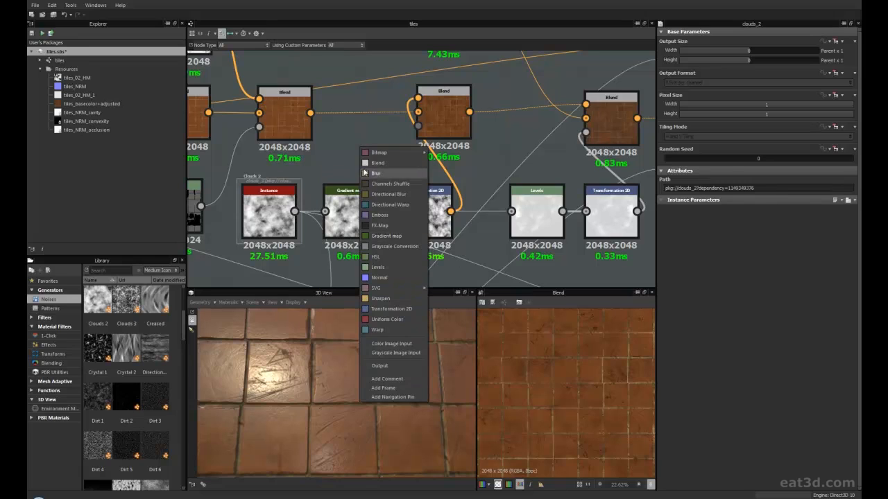
pyautogui.click(340, 147)
pyautogui.click(367, 212)
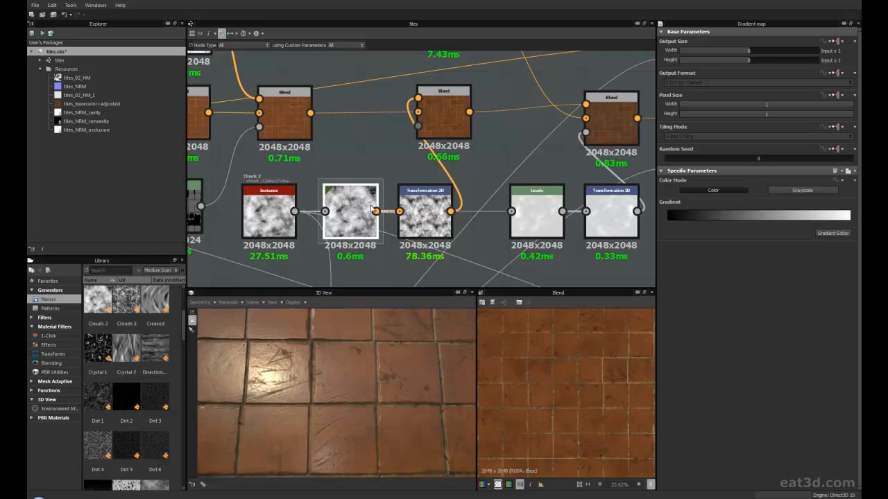
# Preview the clouds' Transformation 2D node and examine its tiled output and transform parameters.
pyautogui.click(427, 215)
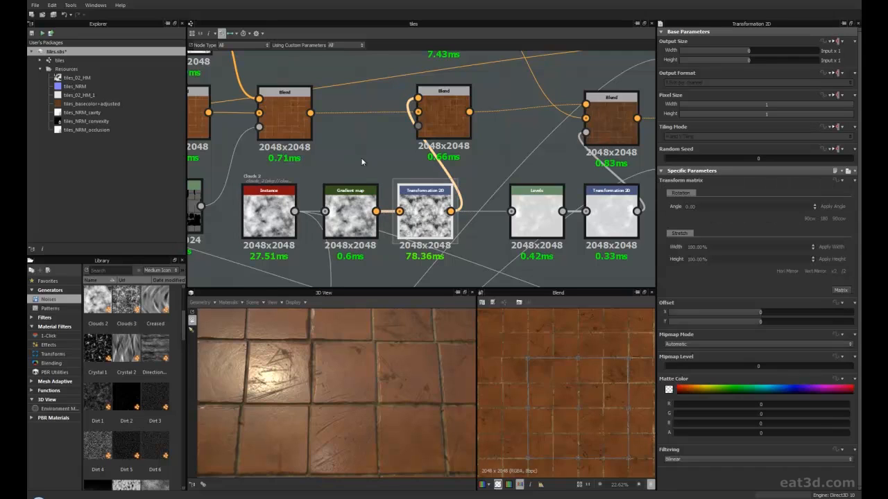
pyautogui.doubleClick(429, 216)
pyautogui.scroll(-2, 570, 387)
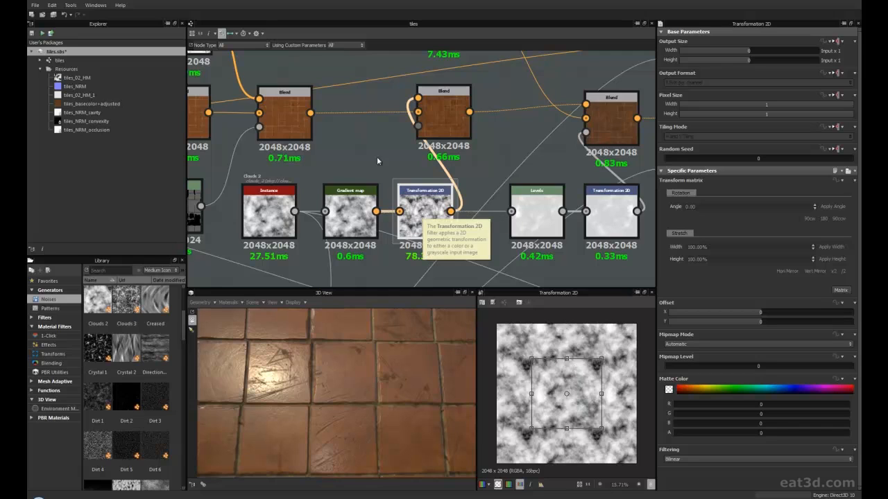
pyautogui.rightClick(352, 147)
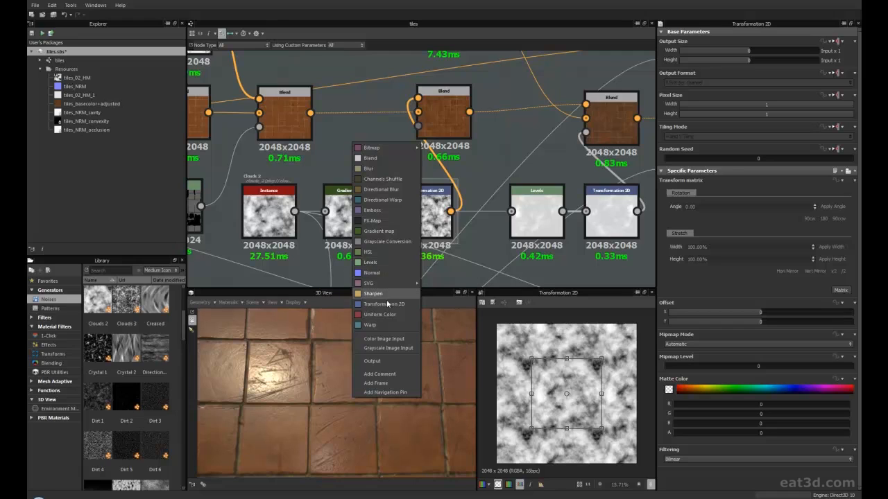
pyautogui.click(342, 154)
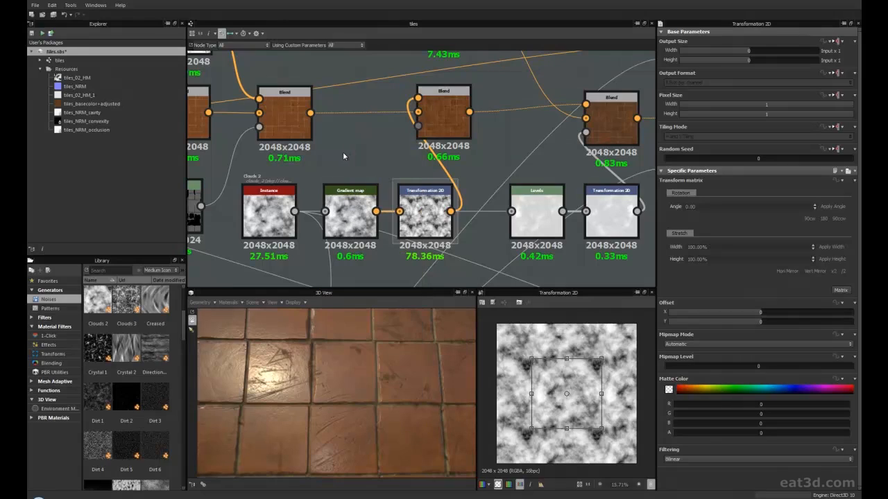
pyautogui.click(353, 210)
pyautogui.moveTo(353, 210); pyautogui.dragTo(345, 210)
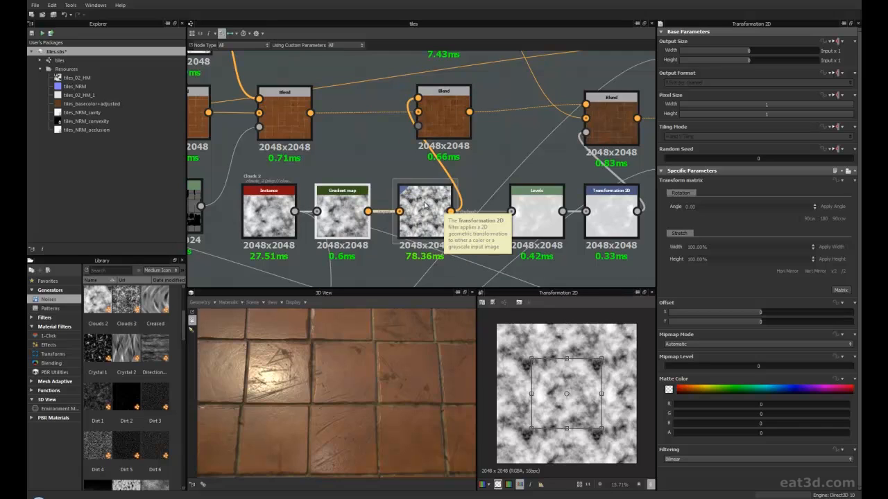
pyautogui.moveTo(493, 242); pyautogui.dragTo(435, 236, button='middle')
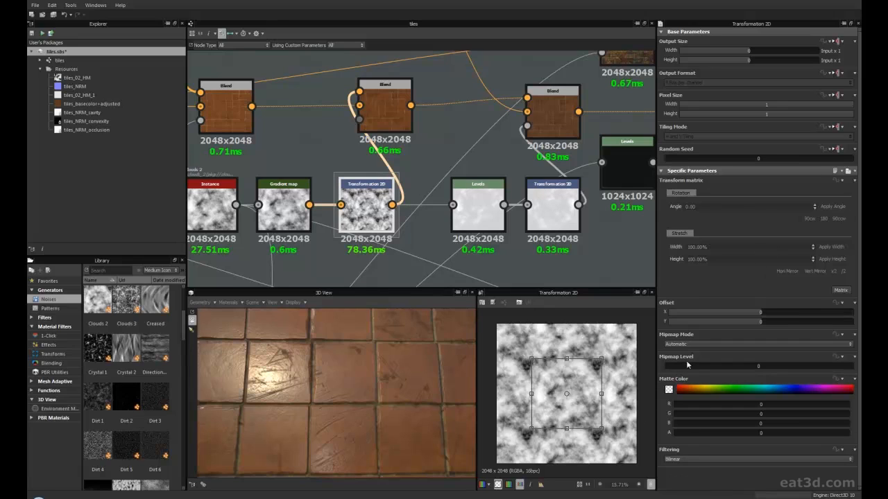
# Try the /2 and x2 scaling, horizontal mirror and 90-degree rotation options on the clouds' Transformation 2D node.
pyautogui.moveTo(764, 310)
pyautogui.mouseDown()
pyautogui.moveTo(823, 308)
pyautogui.moveTo(761, 318)
pyautogui.mouseUp()
pyautogui.click(844, 272)
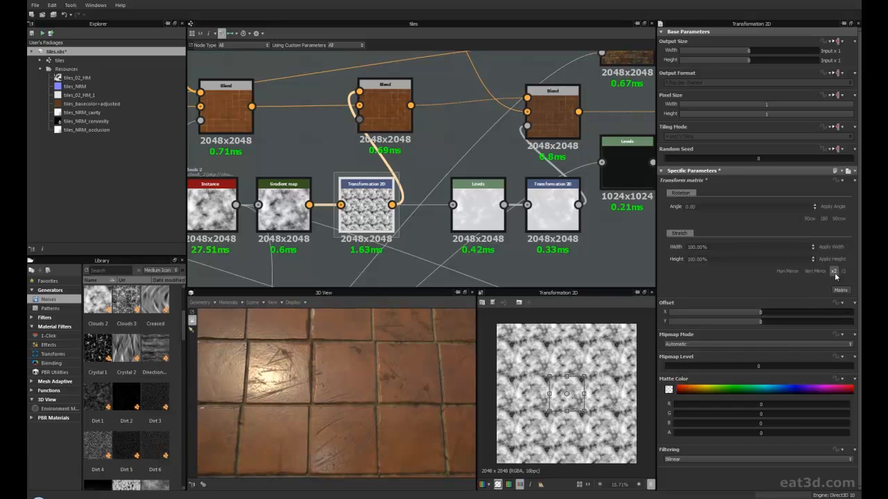
pyautogui.click(834, 273)
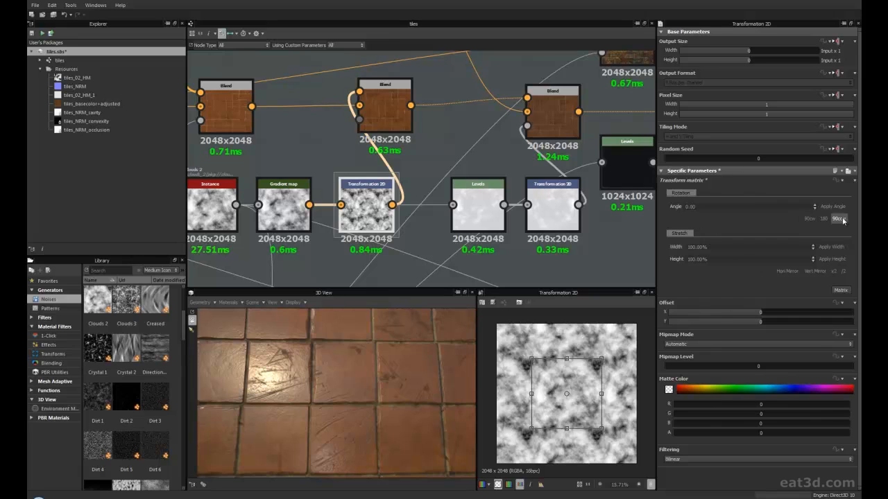
pyautogui.click(784, 272)
pyautogui.click(805, 219)
pyautogui.scroll(-1, 552, 382)
pyautogui.scroll(1, 553, 382)
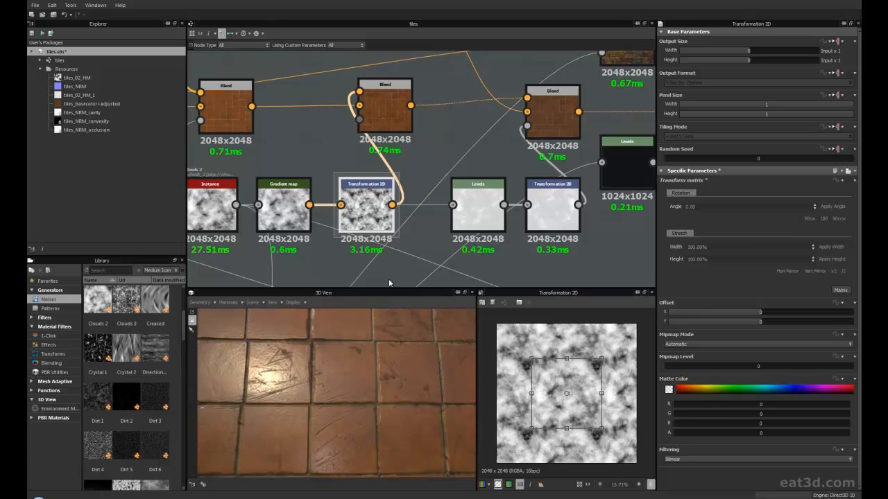
# Trace the chain from the Clouds 2 instance through the Gradient map and Transformation 2D to the Blend's foreground.
pyautogui.scroll(-2, 341, 230)
pyautogui.moveTo(307, 248); pyautogui.dragTo(408, 234, button='middle')
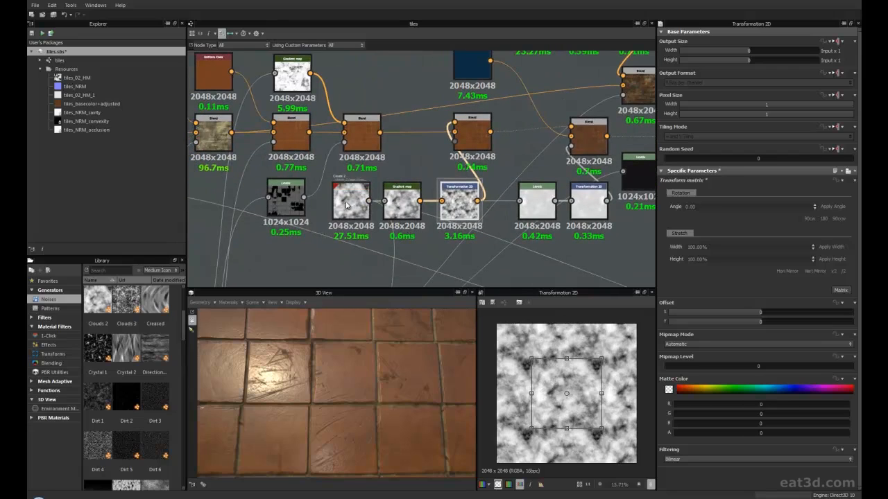
pyautogui.scroll(2, 374, 249)
pyautogui.moveTo(412, 227); pyautogui.dragTo(355, 215, button='middle')
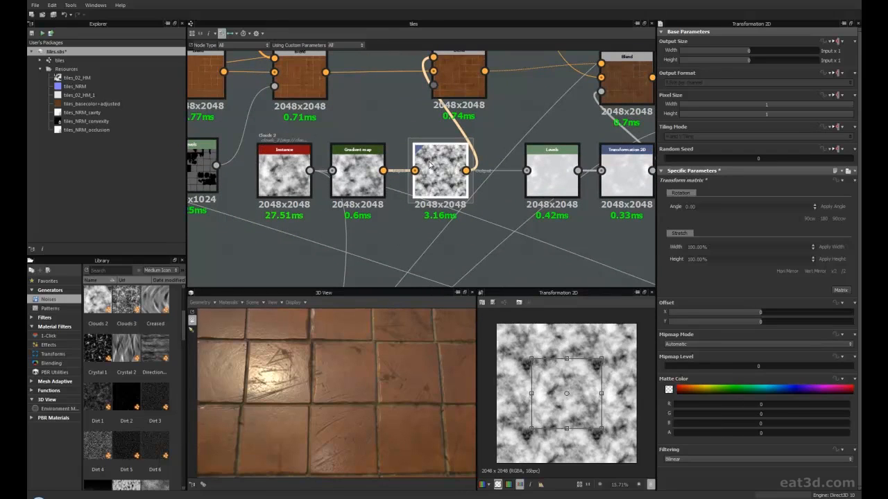
pyautogui.scroll(-1, 430, 216)
pyautogui.moveTo(427, 213); pyautogui.dragTo(378, 226, button='middle')
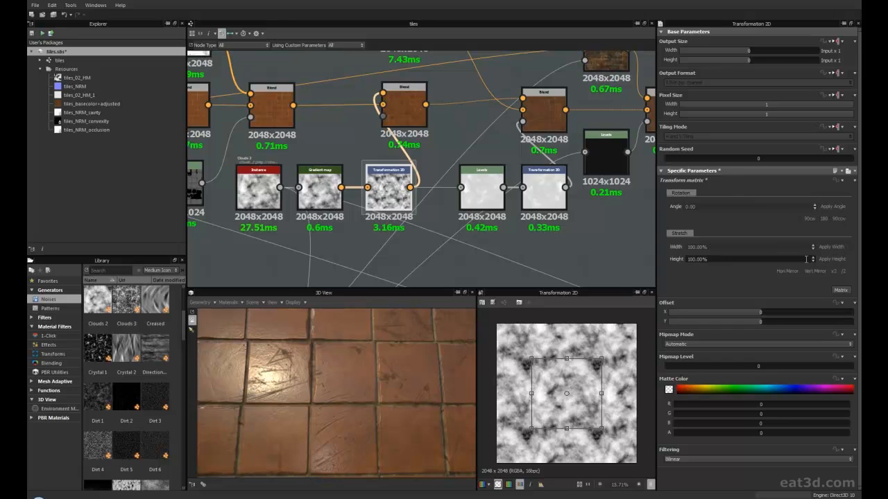
pyautogui.moveTo(434, 212); pyautogui.dragTo(425, 221, button='middle')
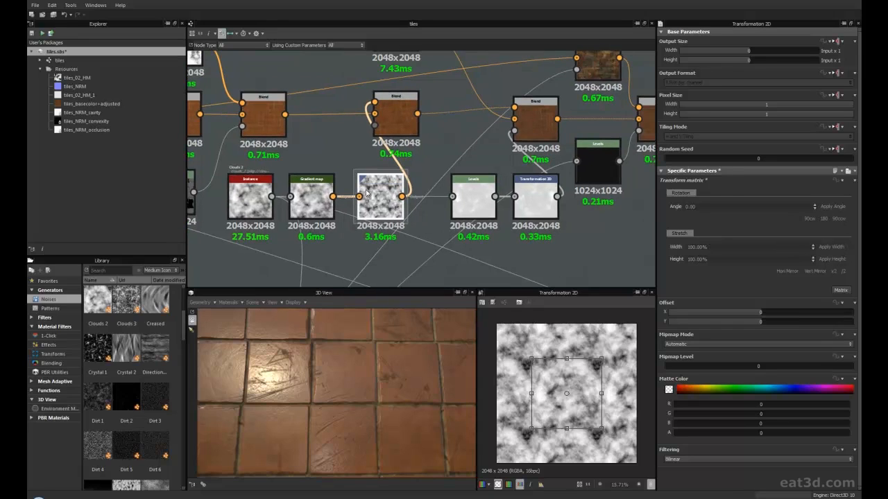
pyautogui.moveTo(375, 186); pyautogui.dragTo(360, 218, button='middle')
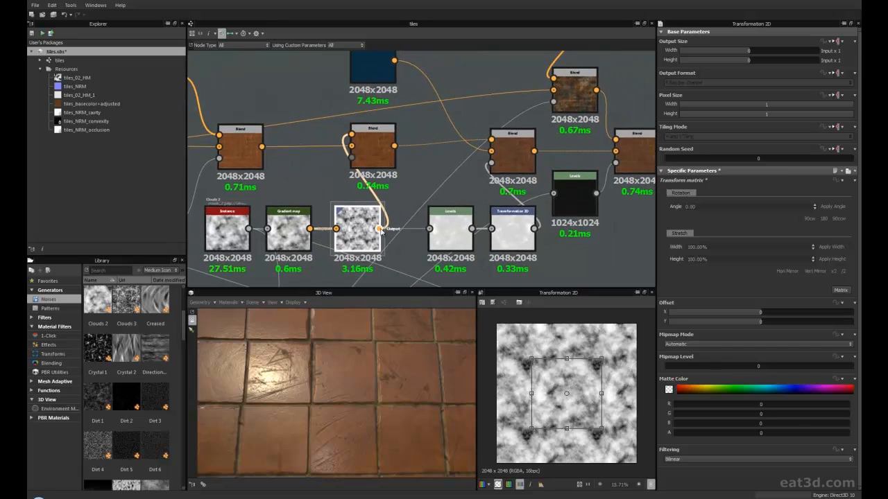
# Reopen the clouds Blend node in the 2D view and inspect its tile color variation up close.
pyautogui.moveTo(350, 139); pyautogui.dragTo(415, 168, button='middle')
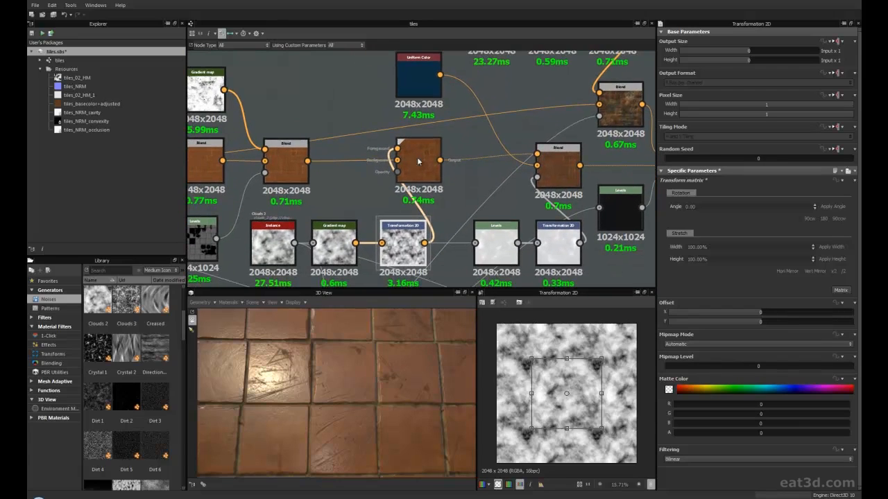
pyautogui.click(416, 166)
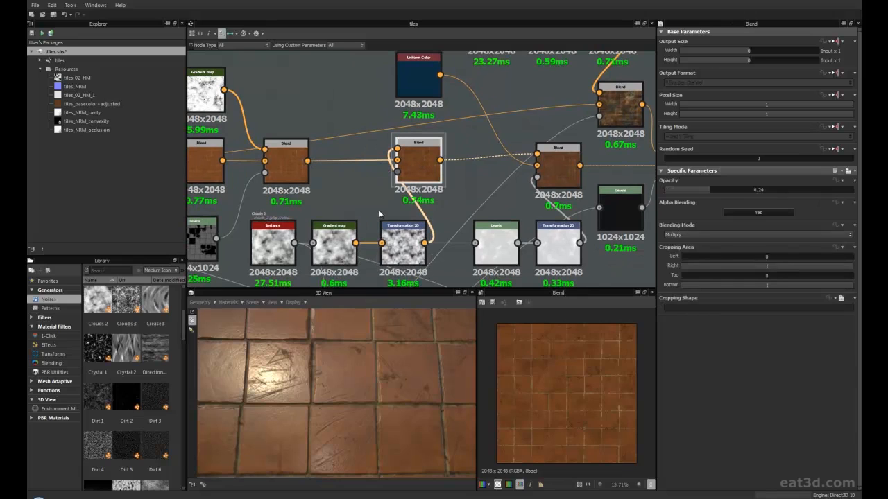
pyautogui.scroll(3, 539, 389)
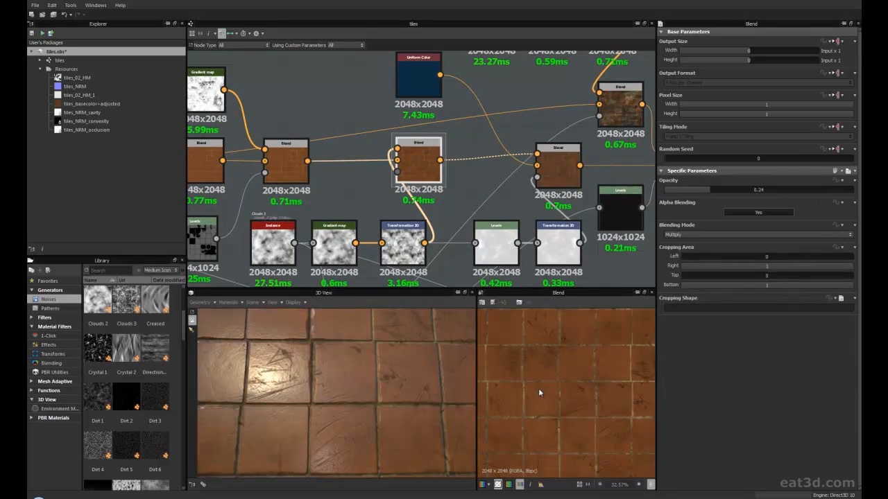
# Shift the Clouds 2 instance, Gradient map and Transformation 2D nodes away from the mask Levels to make room for another node.
pyautogui.moveTo(451, 196); pyautogui.dragTo(436, 222, button='middle')
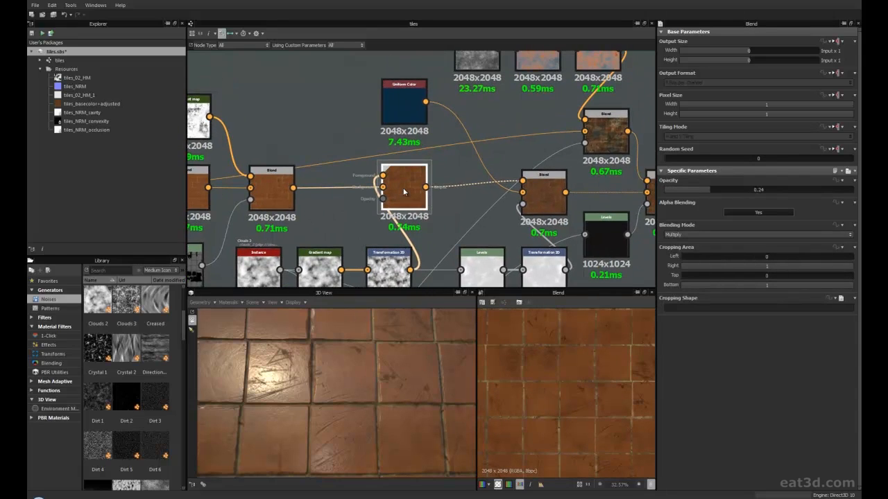
pyautogui.moveTo(471, 229); pyautogui.dragTo(447, 214, button='middle')
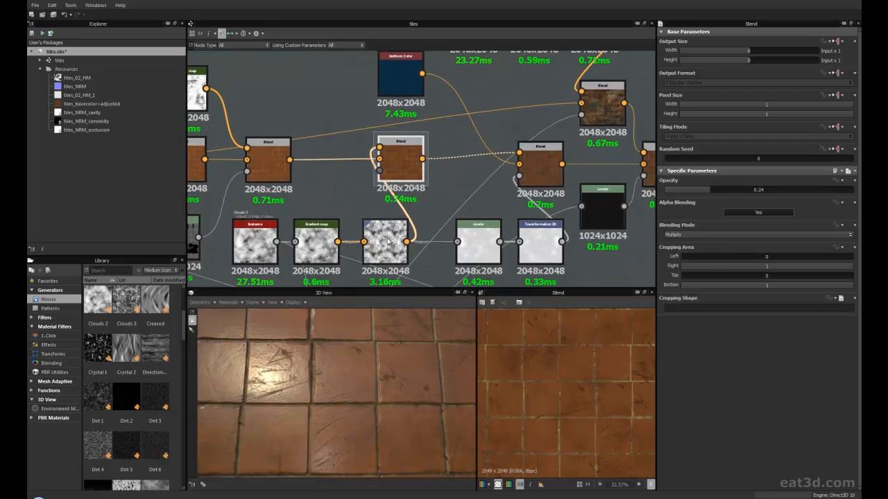
pyautogui.scroll(5, 389, 239)
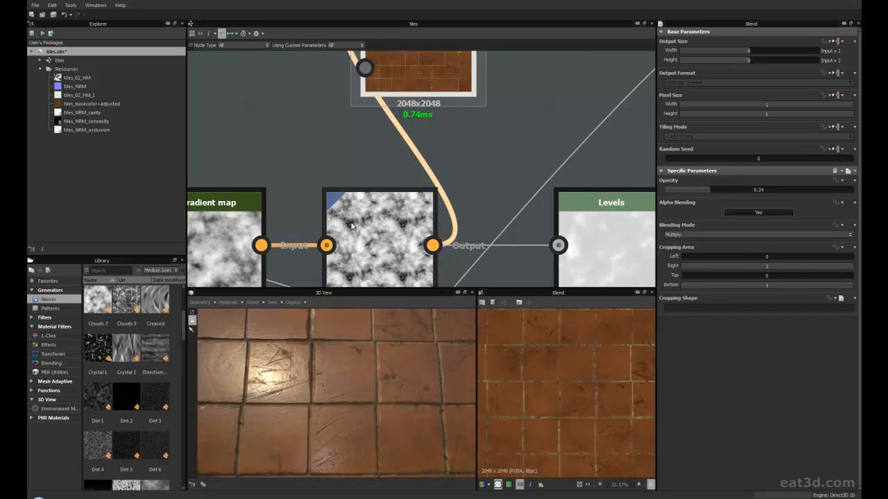
pyautogui.scroll(-3, 483, 200)
pyautogui.moveTo(326, 372)
pyautogui.mouseDown()
pyautogui.moveTo(345, 365)
pyautogui.moveTo(305, 368)
pyautogui.moveTo(305, 355)
pyautogui.moveTo(319, 349)
pyautogui.moveTo(327, 365)
pyautogui.moveTo(329, 357)
pyautogui.mouseUp()
pyautogui.moveTo(392, 210); pyautogui.dragTo(367, 187, button='middle')
pyautogui.scroll(-2, 408, 207)
pyautogui.moveTo(408, 207); pyautogui.dragTo(392, 233, button='middle')
pyautogui.moveTo(258, 197); pyautogui.dragTo(354, 223)
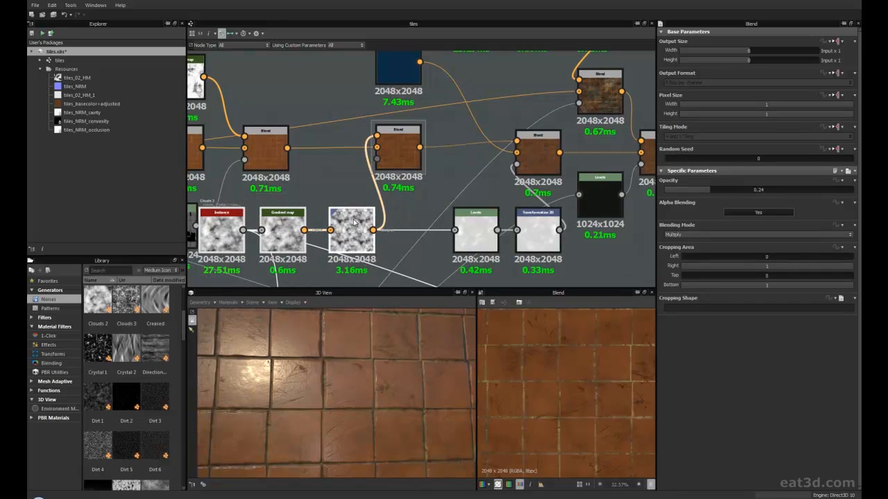
# Insert a Levels node between the clouds' Transformation 2D and the Multiply Blend's foreground, placing it beside the Blend and previewing its output.
pyautogui.click(427, 209)
pyautogui.rightClick(420, 207)
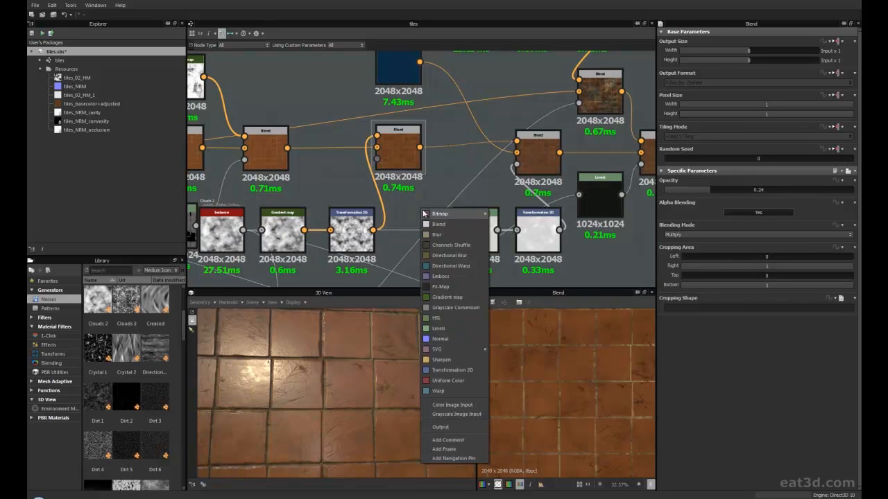
pyautogui.click(448, 329)
pyautogui.moveTo(373, 230); pyautogui.dragTo(377, 137)
pyautogui.moveTo(424, 222); pyautogui.dragTo(344, 181)
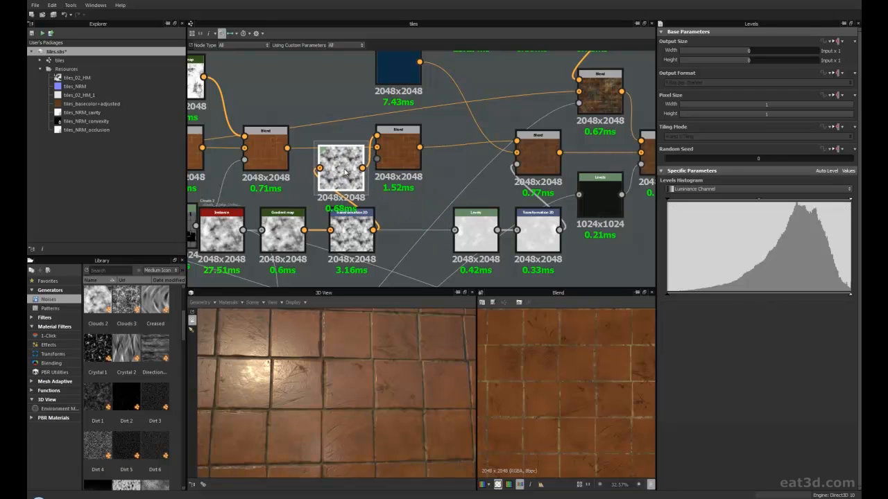
pyautogui.doubleClick(344, 170)
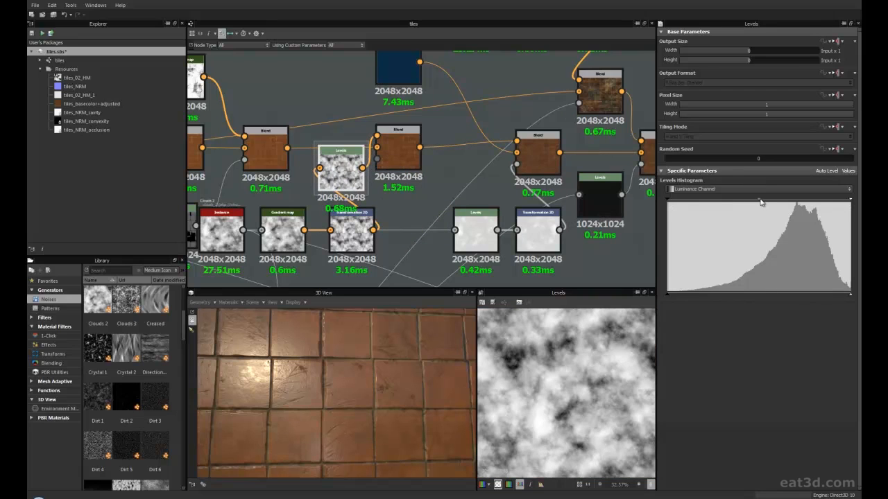
# Adjust the midtones on the new Levels node's luminance histogram, comparing darker and lighter clouds on the tiles in 3D.
pyautogui.moveTo(760, 201)
pyautogui.mouseDown()
pyautogui.moveTo(808, 204)
pyautogui.moveTo(763, 202)
pyautogui.mouseUp()
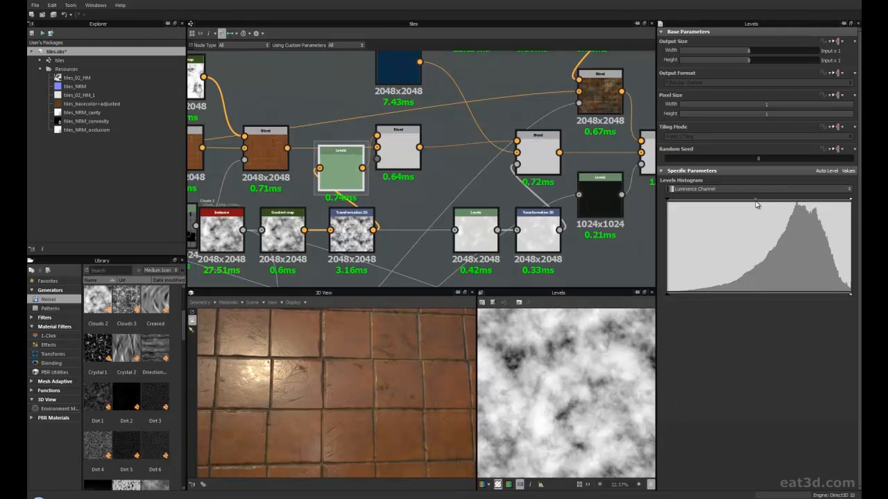
pyautogui.moveTo(323, 427); pyautogui.dragTo(326, 394)
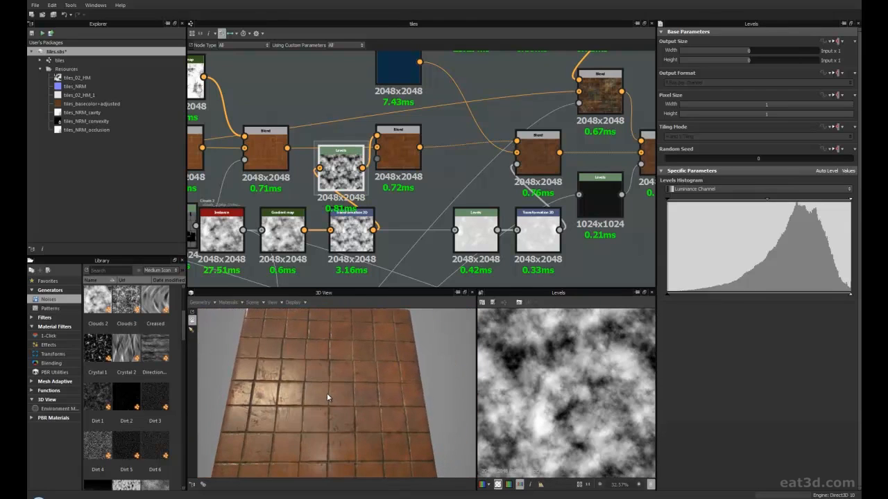
pyautogui.moveTo(768, 200); pyautogui.dragTo(760, 201)
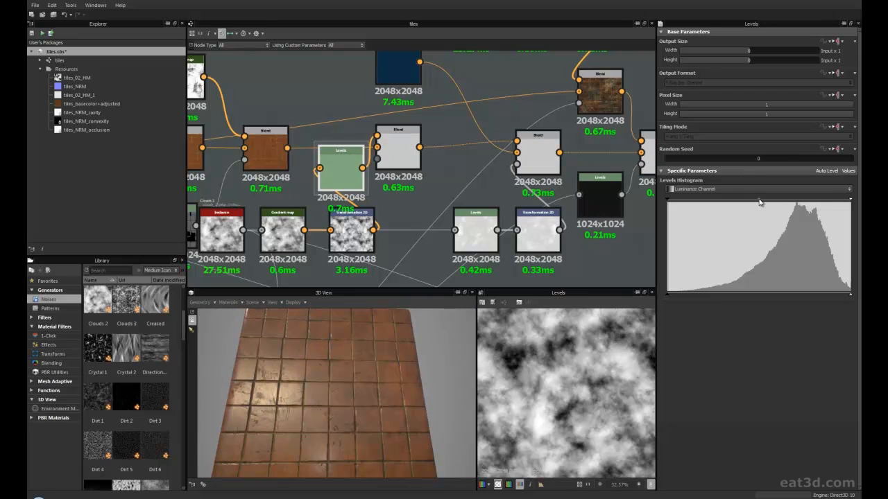
pyautogui.moveTo(332, 394); pyautogui.dragTo(333, 418)
# Line up the new Levels node directly after the clouds' Transformation 2D, below the Blend it feeds.
pyautogui.moveTo(347, 180); pyautogui.dragTo(414, 237)
pyautogui.moveTo(358, 239); pyautogui.dragTo(348, 243)
pyautogui.moveTo(401, 235); pyautogui.dragTo(398, 239)
# Preview the clouds Blend and inspect the tile color variation across the whole texture and the 3D plane.
pyautogui.moveTo(399, 163); pyautogui.dragTo(389, 189, button='middle')
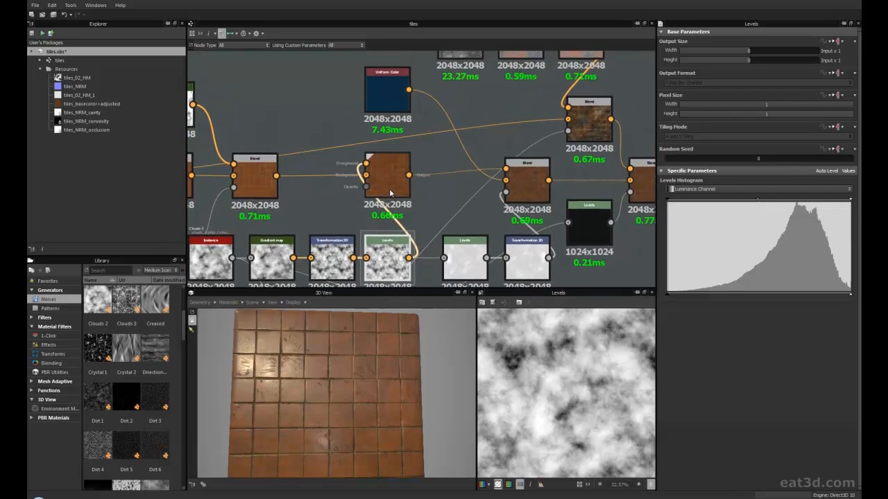
pyautogui.scroll(2, 394, 172)
pyautogui.click(394, 172)
pyautogui.moveTo(351, 377)
pyautogui.mouseDown()
pyautogui.moveTo(365, 370)
pyautogui.moveTo(353, 353)
pyautogui.moveTo(354, 375)
pyautogui.mouseUp()
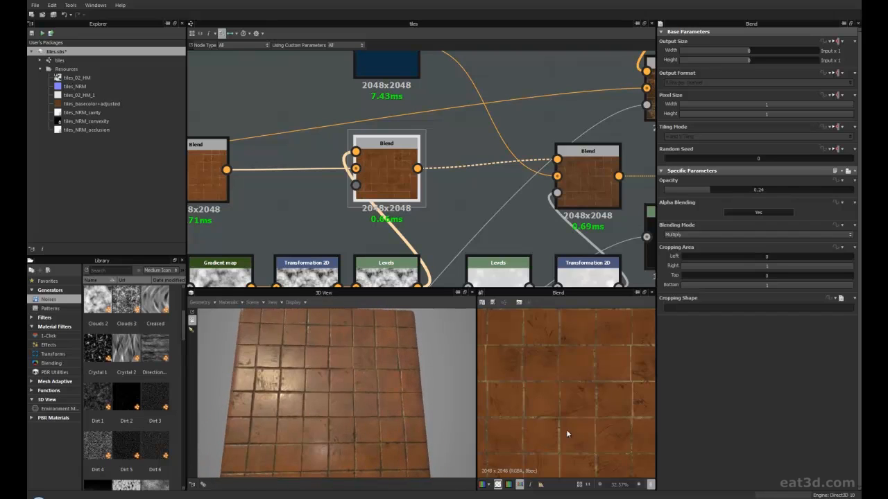
pyautogui.scroll(-3, 571, 437)
# Examine how the dark blue Uniform Color node feeds the next Blend, and preview that Blend with its parameters.
pyautogui.moveTo(441, 185); pyautogui.dragTo(430, 220, button='middle')
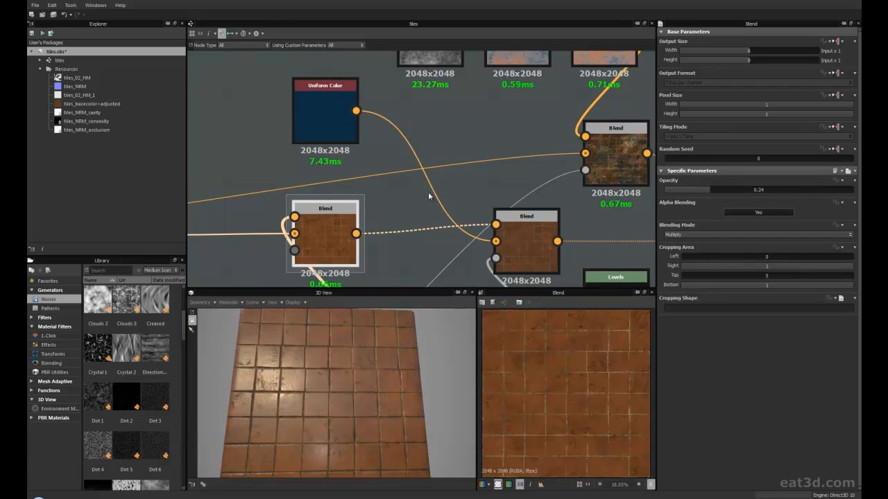
pyautogui.scroll(-4, 403, 190)
pyautogui.moveTo(346, 129); pyautogui.dragTo(350, 128)
pyautogui.scroll(-3, 400, 173)
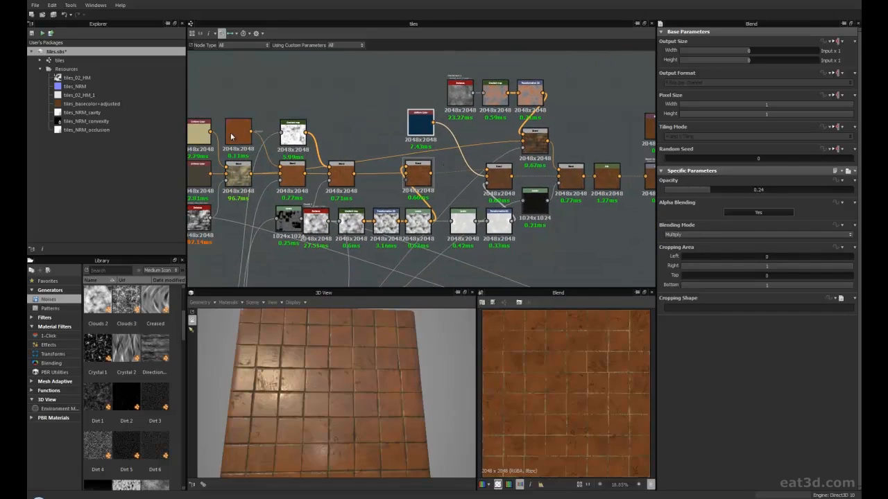
pyautogui.moveTo(364, 130); pyautogui.dragTo(284, 145, button='middle')
pyautogui.moveTo(375, 145); pyautogui.dragTo(378, 153)
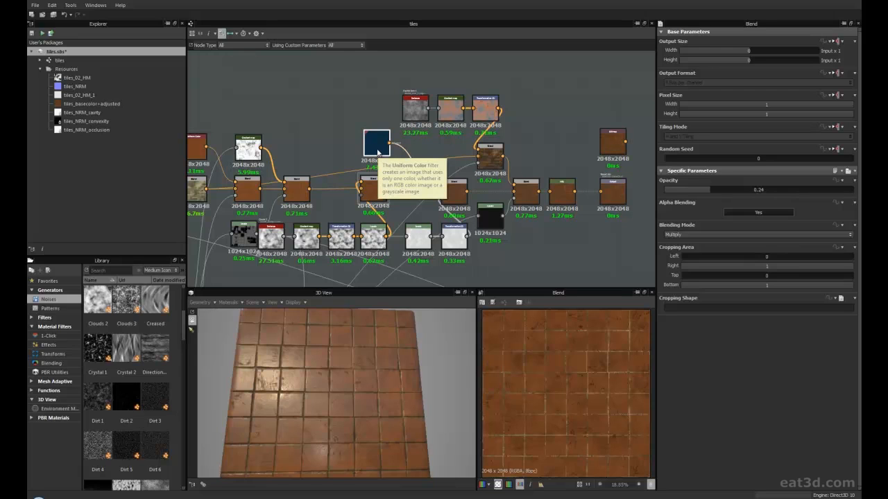
pyautogui.scroll(5, 437, 180)
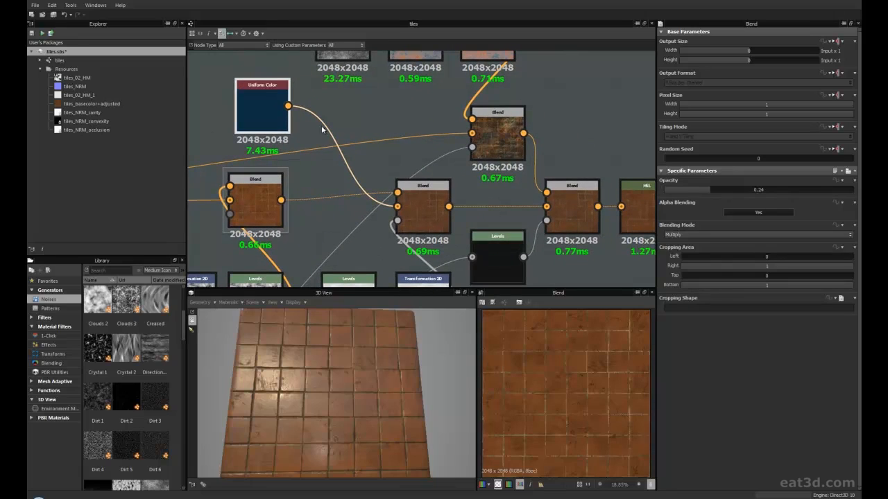
pyautogui.moveTo(385, 172); pyautogui.dragTo(378, 163, button='middle')
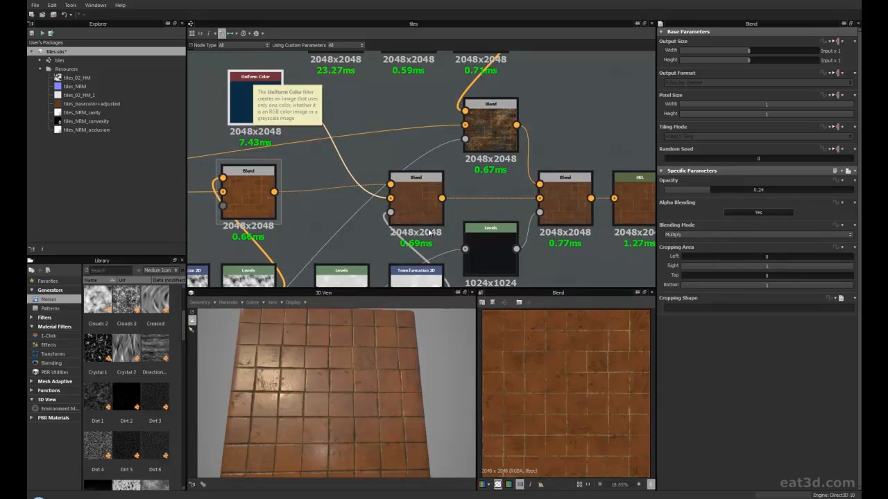
pyautogui.click(415, 191)
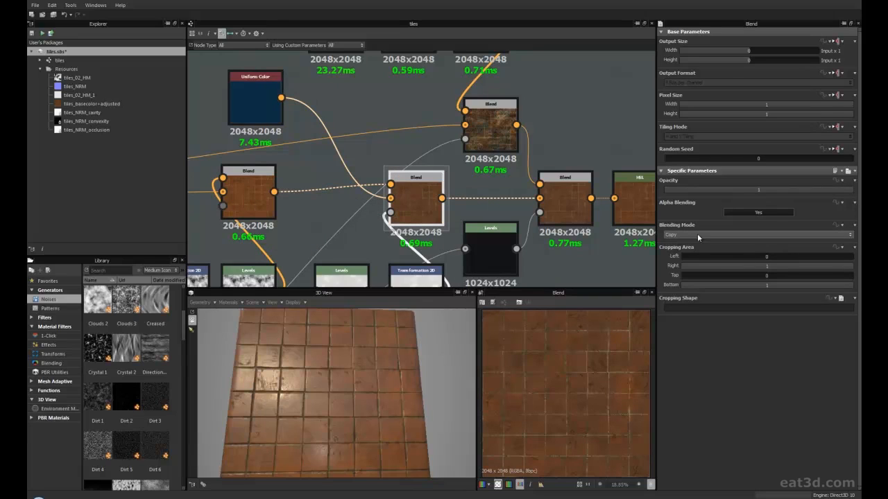
# Inspect the Transformation 2D and Levels nodes that drive the blue Blend's opacity mask.
pyautogui.moveTo(327, 151); pyautogui.dragTo(309, 93, button='middle')
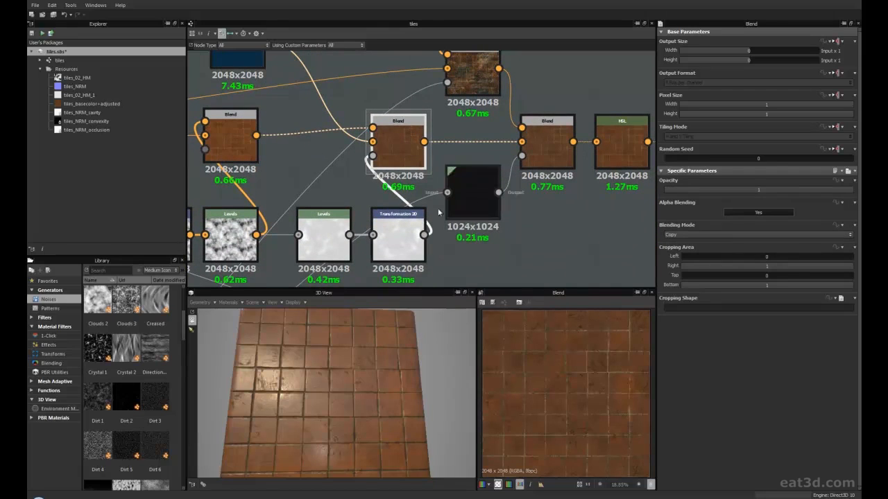
pyautogui.click(397, 243)
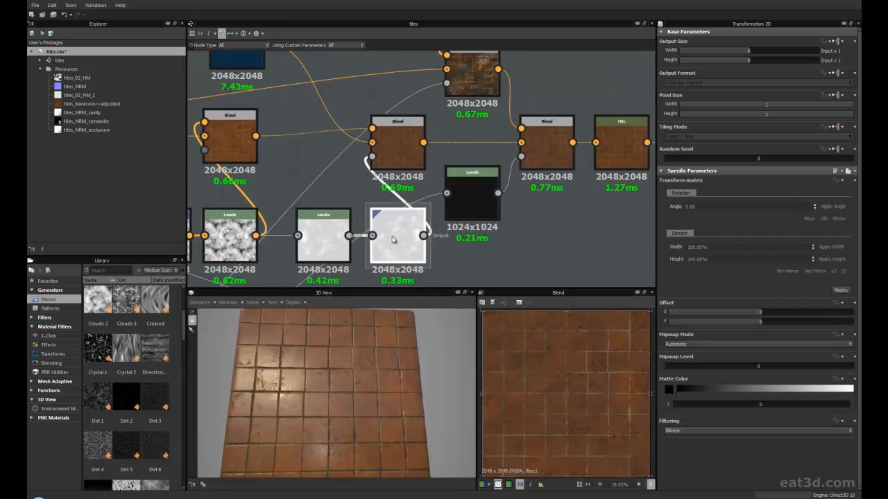
pyautogui.moveTo(333, 238); pyautogui.dragTo(369, 208, button='middle')
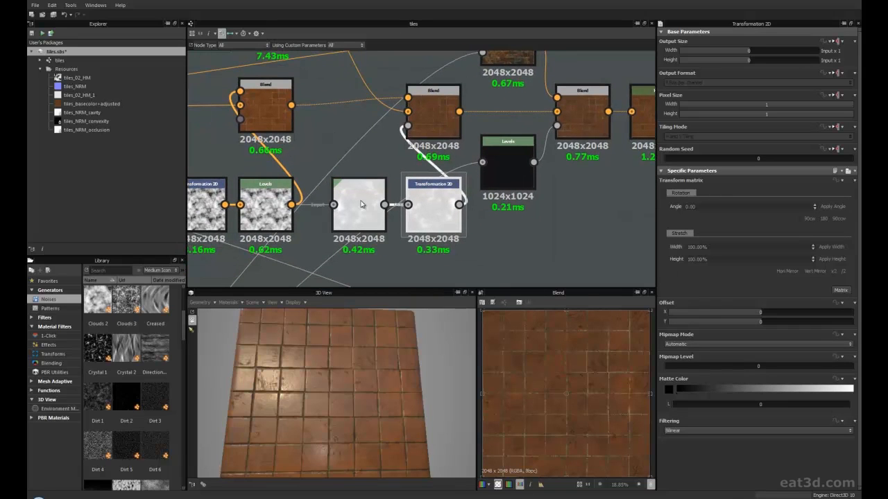
pyautogui.click(371, 221)
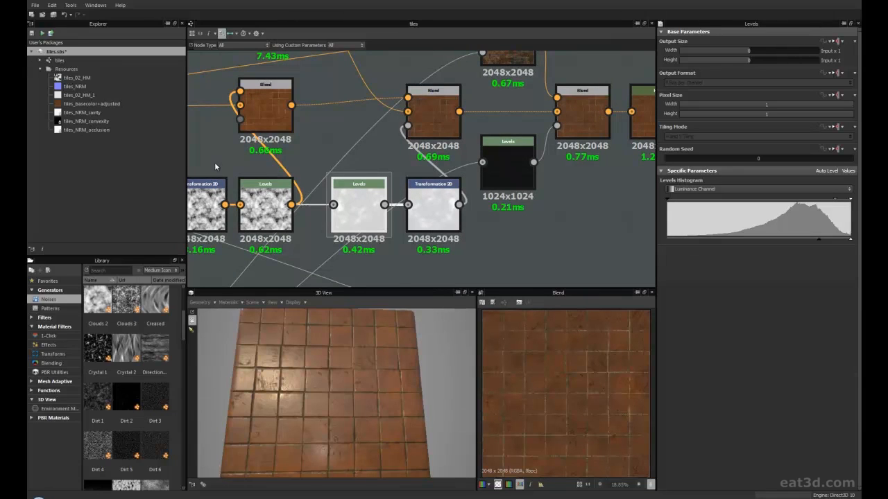
# Raise the new clouds Levels node above its row to expose the Clouds 2 link to the mask Levels, keeping the instance in line.
pyautogui.moveTo(216, 167); pyautogui.dragTo(258, 147, button='middle')
pyautogui.moveTo(314, 182)
pyautogui.mouseDown()
pyautogui.moveTo(330, 165)
pyautogui.moveTo(325, 174)
pyautogui.mouseUp()
pyautogui.moveTo(172, 191); pyautogui.dragTo(335, 196, button='middle')
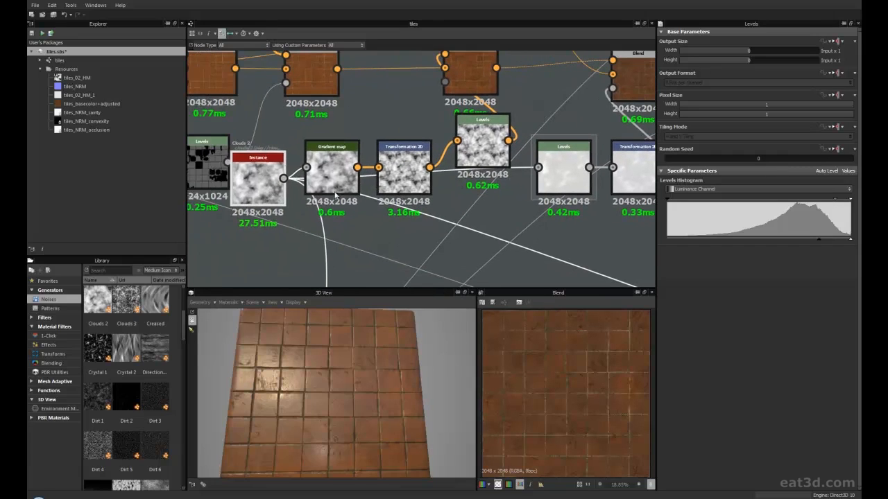
pyautogui.moveTo(258, 183); pyautogui.dragTo(266, 170)
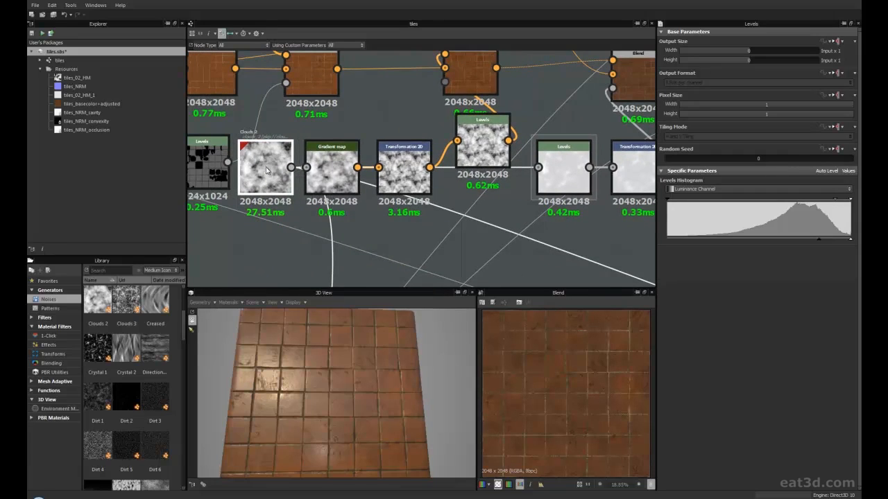
pyautogui.moveTo(493, 197); pyautogui.dragTo(384, 211, button='middle')
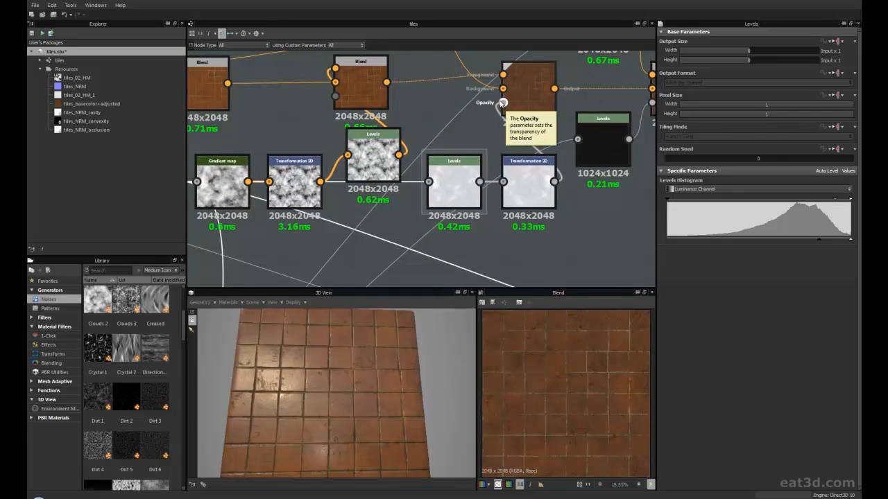
pyautogui.moveTo(226, 180); pyautogui.dragTo(330, 170, button='middle')
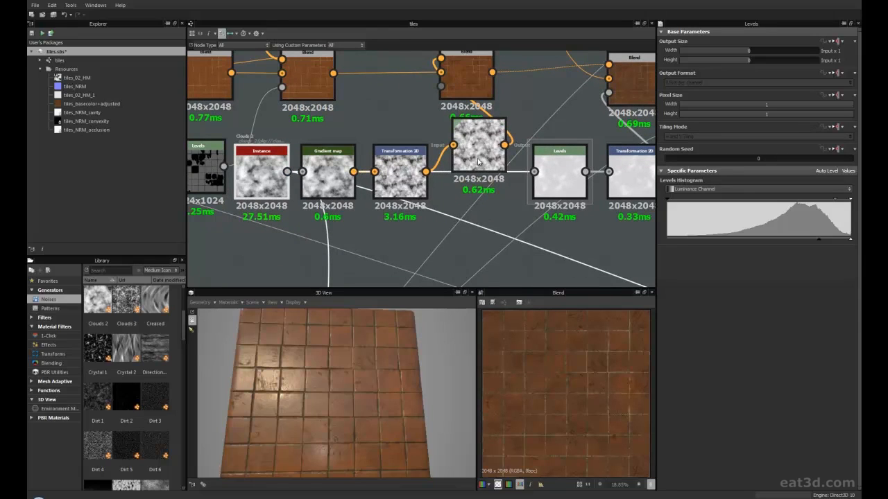
pyautogui.moveTo(478, 162); pyautogui.dragTo(469, 164)
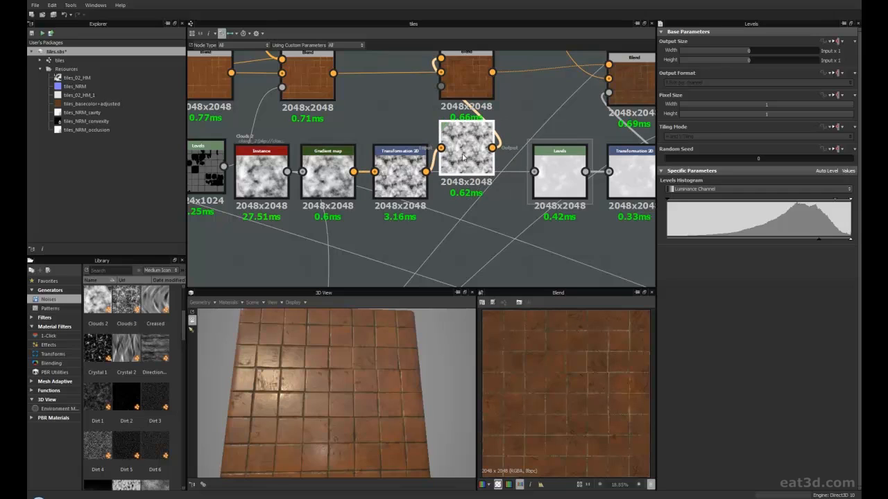
# Follow the Clouds 2 instance to the mask Levels node and preview its pale grayscale output.
pyautogui.click(261, 174)
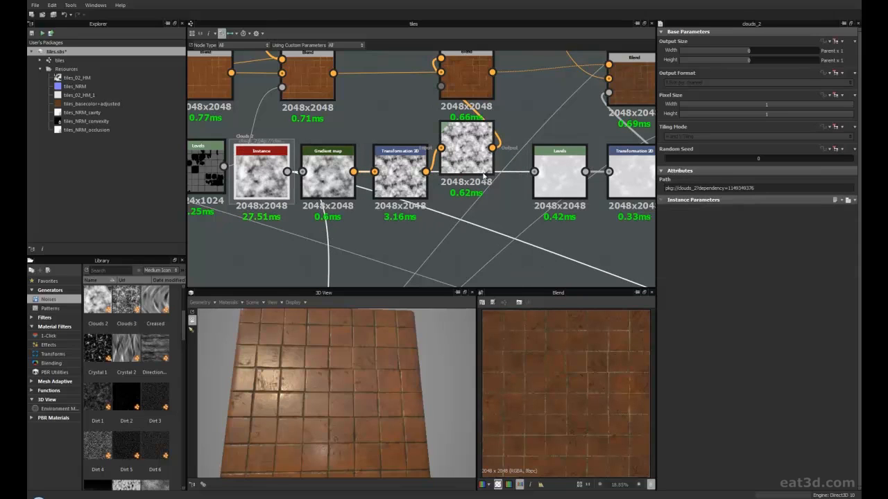
pyautogui.moveTo(565, 173); pyautogui.dragTo(301, 166, button='middle')
pyautogui.click(357, 170)
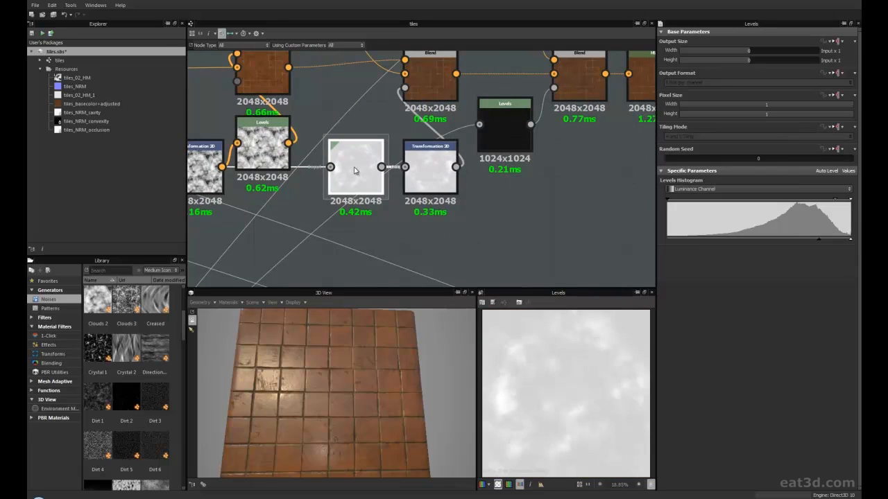
pyautogui.scroll(3, 372, 164)
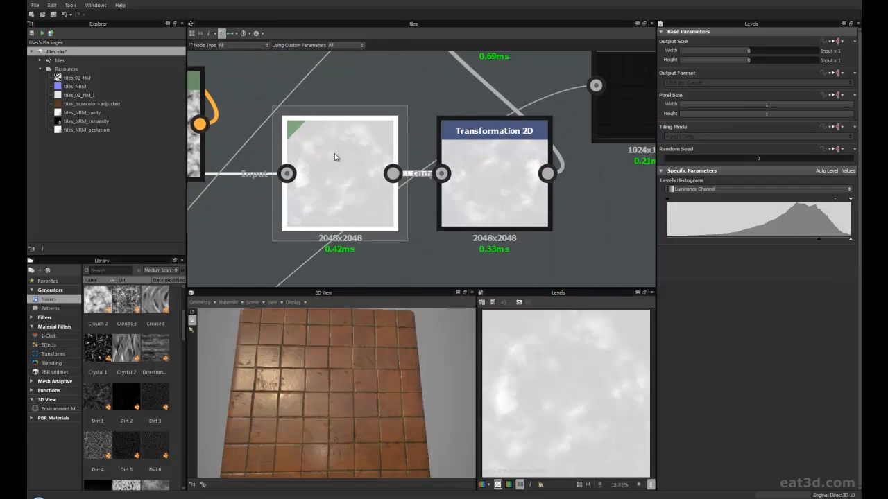
pyautogui.scroll(-4, 420, 111)
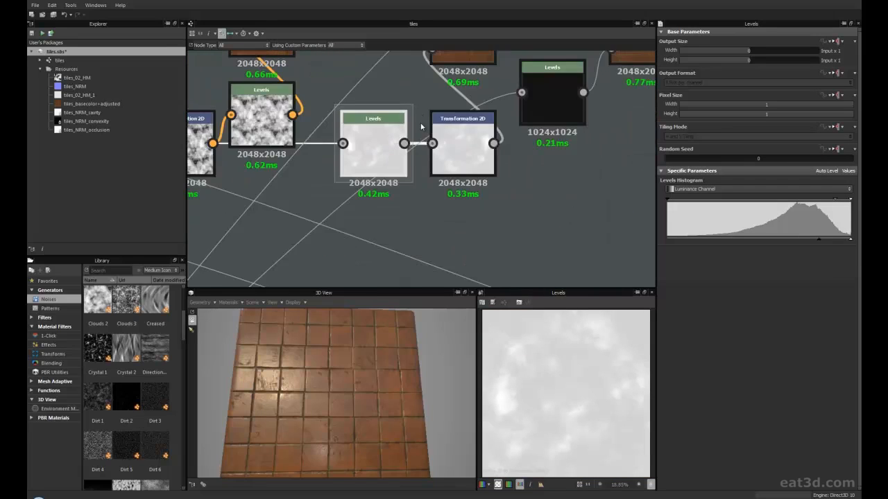
# Raise the output black level of the mask Levels node slightly and check the bluish tint on the tiles in 3D.
pyautogui.moveTo(418, 113); pyautogui.dragTo(401, 182, button='middle')
pyautogui.scroll(1, 401, 181)
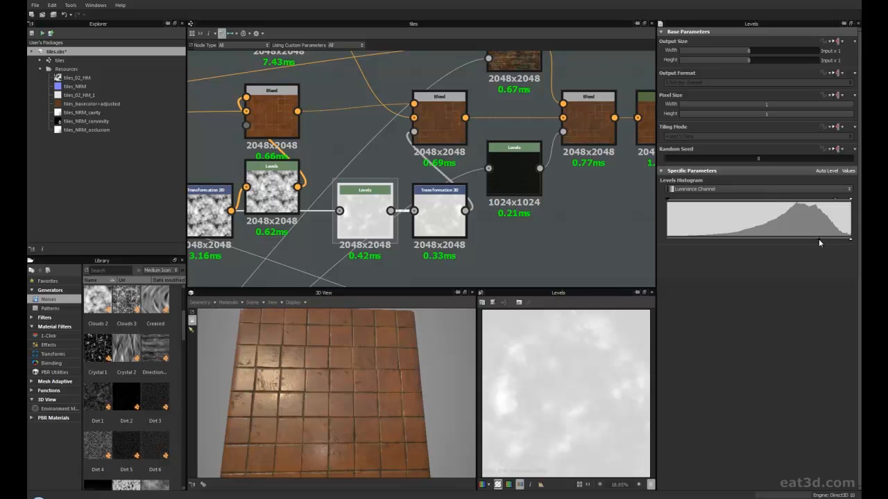
pyautogui.moveTo(819, 242)
pyautogui.mouseDown()
pyautogui.moveTo(752, 243)
pyautogui.moveTo(819, 243)
pyautogui.mouseUp()
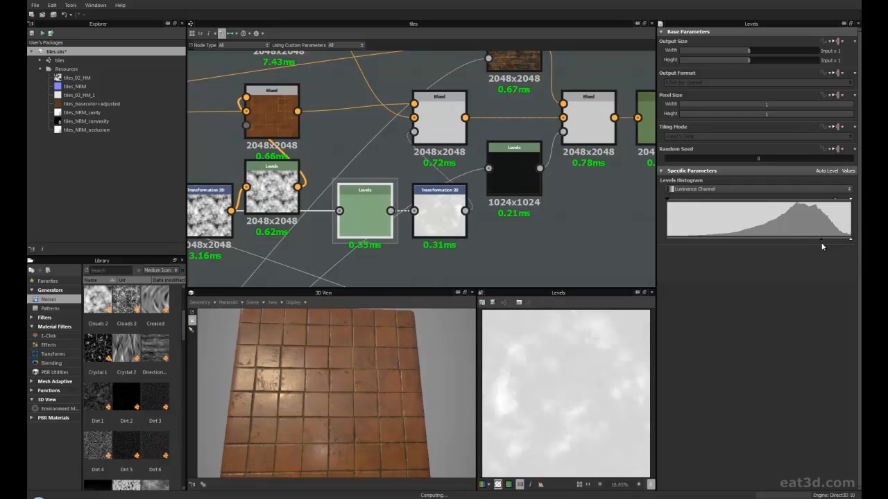
pyautogui.moveTo(440, 364); pyautogui.dragTo(367, 354)
pyautogui.moveTo(389, 368); pyautogui.dragTo(359, 342)
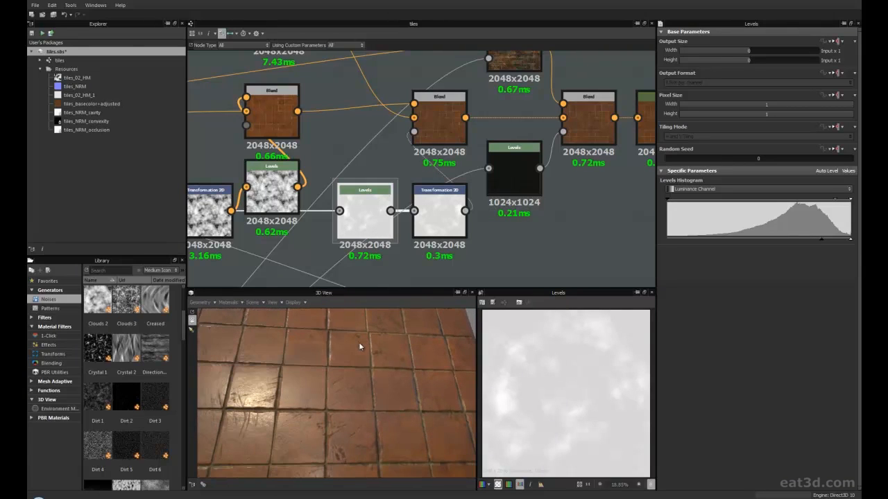
pyautogui.moveTo(438, 370); pyautogui.dragTo(393, 394)
pyautogui.moveTo(279, 58); pyautogui.dragTo(228, 104, button='middle')
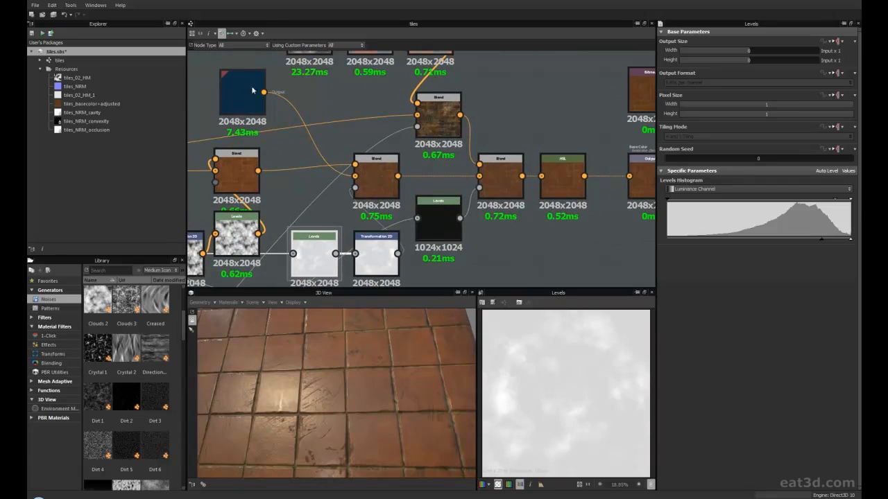
# Examine the blue color Blend and its Levels and Transformation 2D mask nodes against the tiles in 3D.
pyautogui.scroll(-1, 350, 185)
pyautogui.scroll(4, 350, 184)
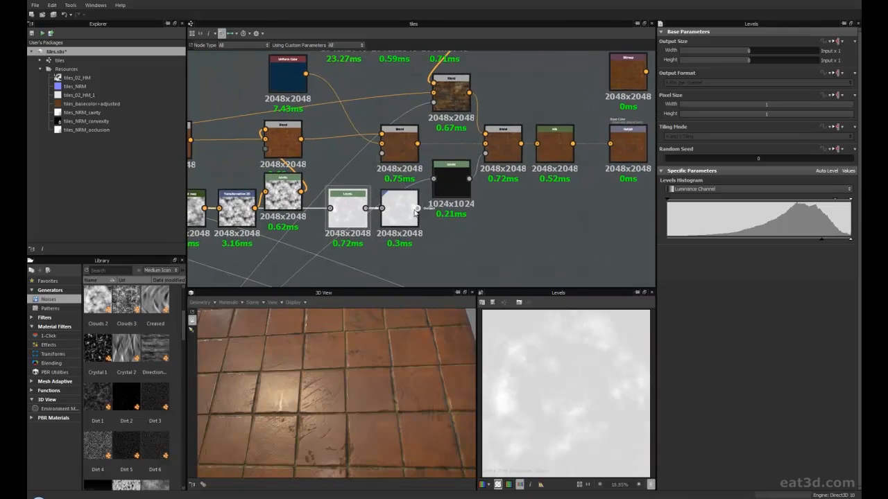
pyautogui.moveTo(384, 364); pyautogui.dragTo(365, 368)
pyautogui.scroll(2, 384, 366)
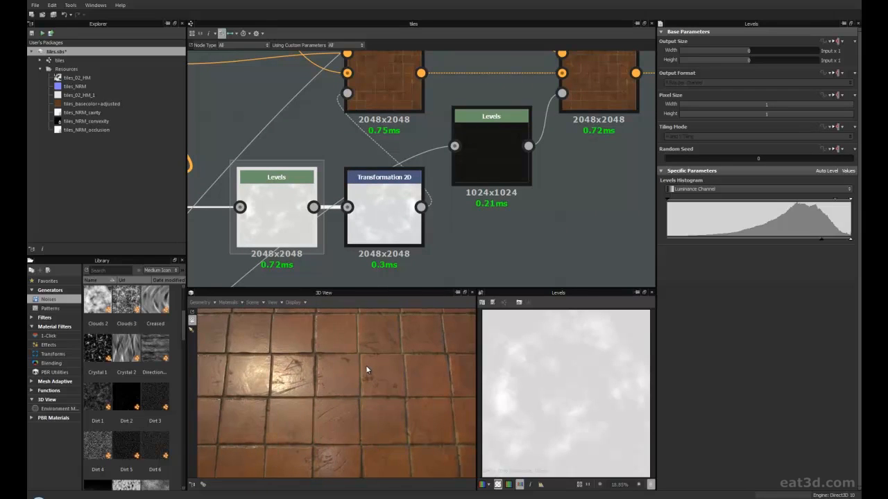
pyautogui.scroll(-3, 390, 229)
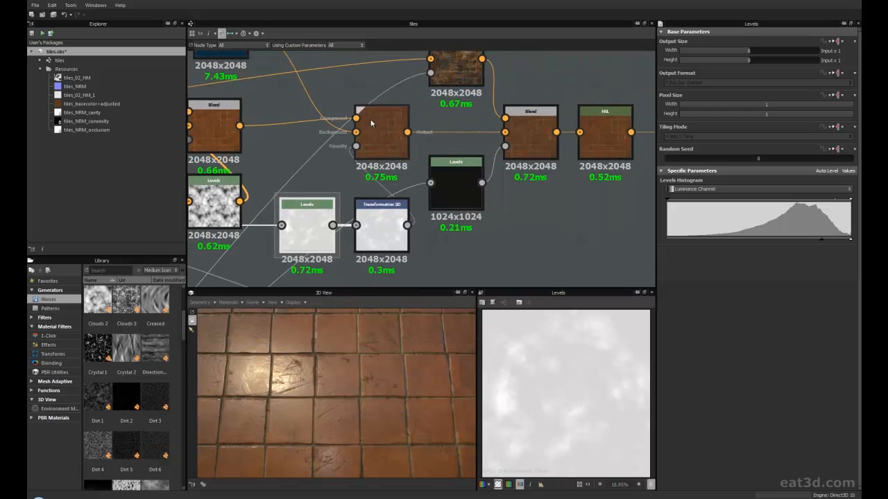
pyautogui.moveTo(367, 389); pyautogui.dragTo(365, 389)
pyautogui.scroll(-1, 388, 237)
pyautogui.moveTo(431, 247); pyautogui.dragTo(523, 234, button='middle')
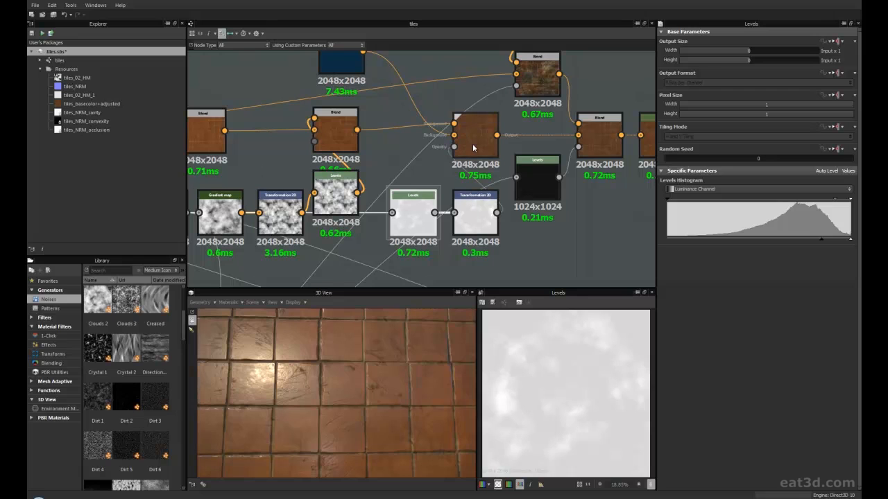
pyautogui.scroll(-2, 325, 190)
pyautogui.moveTo(324, 190); pyautogui.dragTo(500, 192, button='middle')
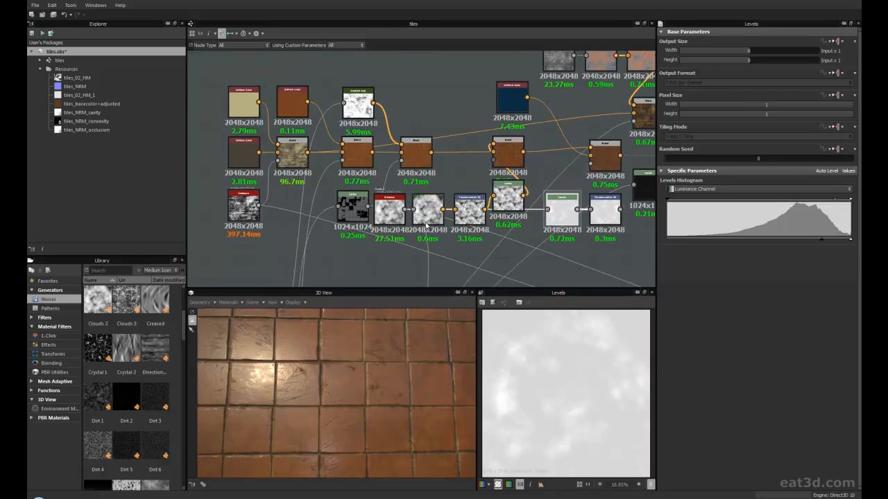
# Trace the links from the base color rows down to the source bitmaps and back to the blue Blend.
pyautogui.moveTo(415, 269); pyautogui.dragTo(408, 182, button='middle')
pyautogui.moveTo(365, 272); pyautogui.dragTo(423, 147, button='middle')
pyautogui.moveTo(437, 188); pyautogui.dragTo(391, 190, button='middle')
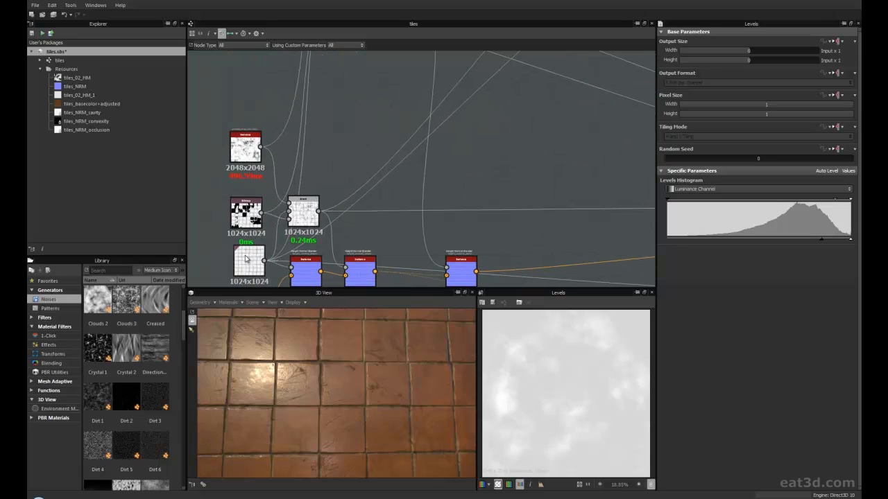
pyautogui.moveTo(432, 174); pyautogui.dragTo(416, 184, button='middle')
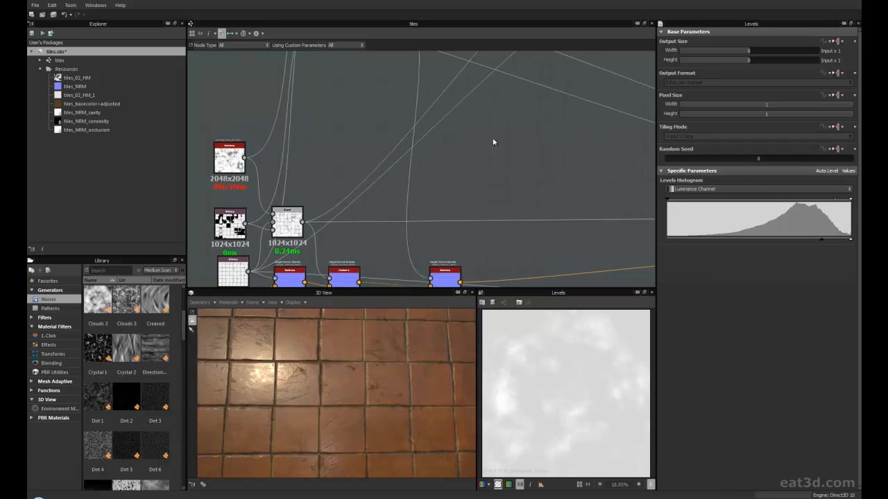
pyautogui.moveTo(493, 139); pyautogui.dragTo(404, 211, button='middle')
pyautogui.moveTo(539, 110); pyautogui.dragTo(499, 242, button='middle')
pyautogui.scroll(1, 459, 217)
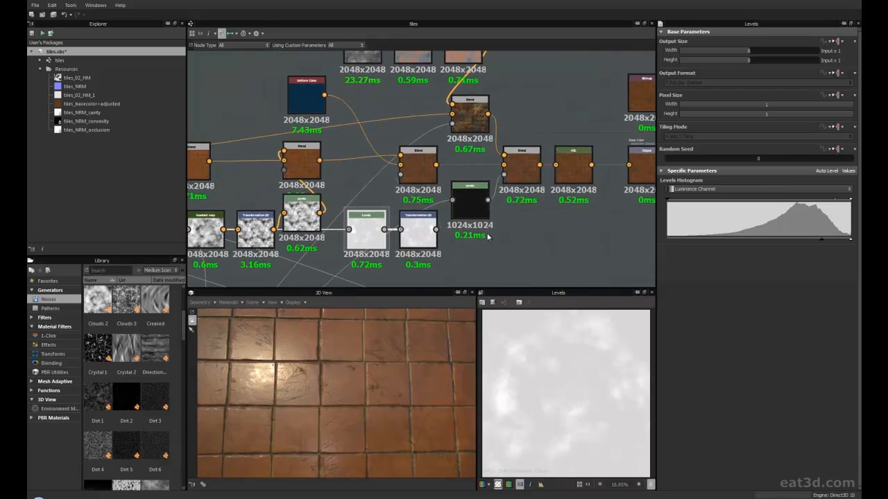
pyautogui.moveTo(346, 185); pyautogui.dragTo(321, 174, button='middle')
pyautogui.scroll(1, 442, 186)
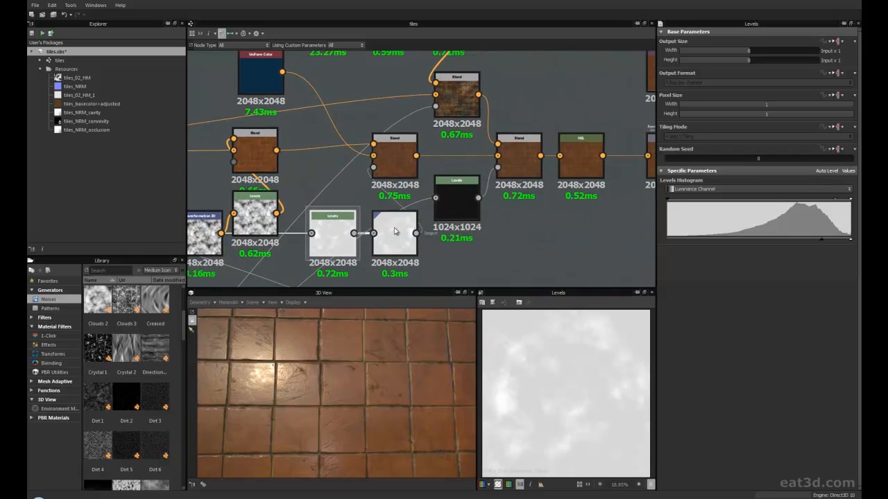
# Examine the Blend and HSL chain leading to the Base Color output and the Fractal Sum 1 row above it.
pyautogui.moveTo(511, 268); pyautogui.dragTo(471, 249, button='middle')
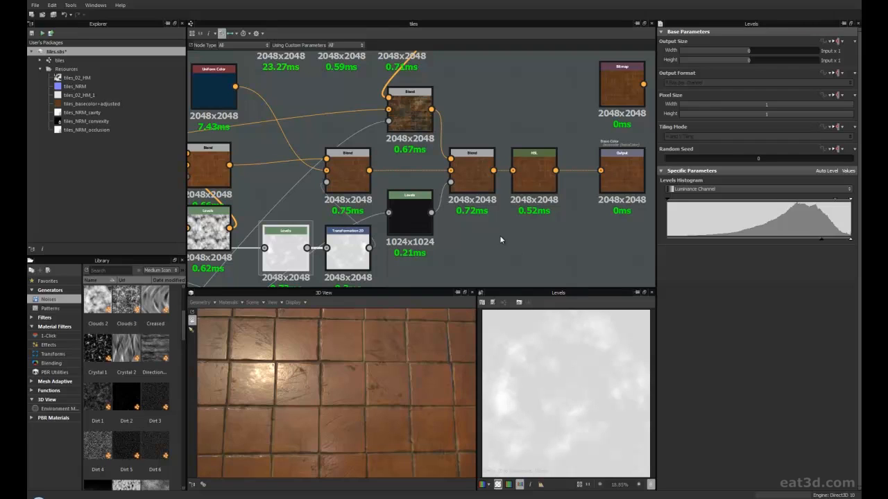
pyautogui.moveTo(477, 241); pyautogui.dragTo(509, 233, button='middle')
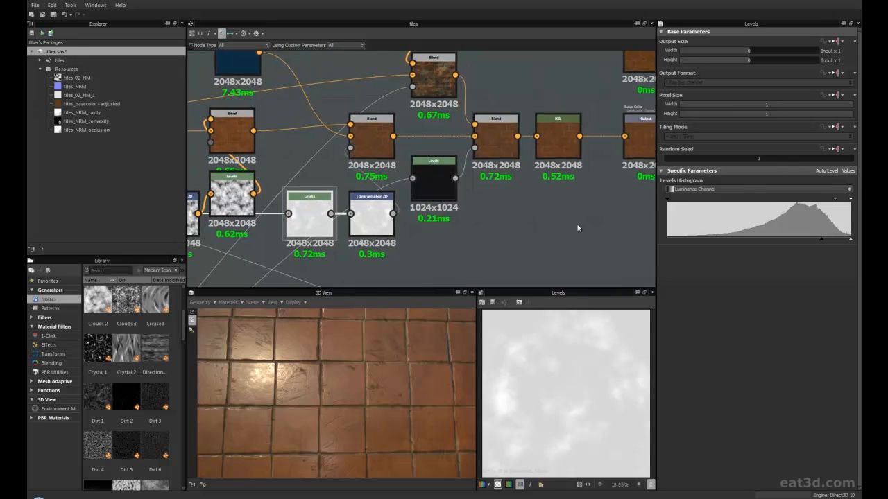
pyautogui.moveTo(506, 224); pyautogui.dragTo(494, 228, button='middle')
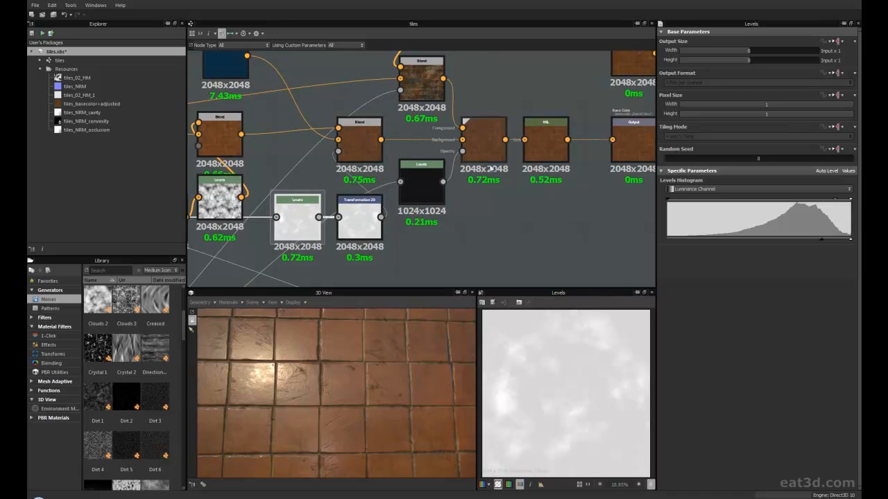
pyautogui.moveTo(463, 223); pyautogui.dragTo(532, 198, button='middle')
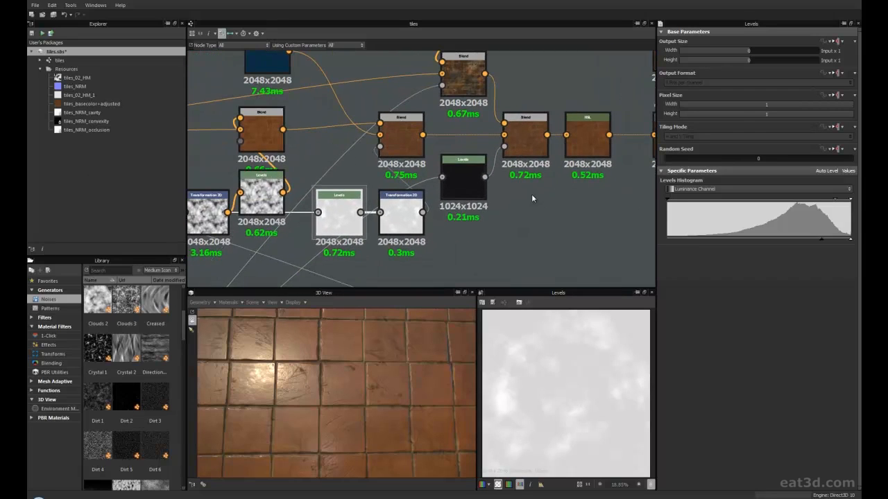
pyautogui.moveTo(385, 322)
pyautogui.mouseDown()
pyautogui.moveTo(371, 324)
pyautogui.moveTo(371, 313)
pyautogui.moveTo(379, 318)
pyautogui.mouseUp()
pyautogui.moveTo(503, 190); pyautogui.dragTo(465, 240, button='middle')
pyautogui.moveTo(473, 109); pyautogui.dragTo(479, 141, button='middle')
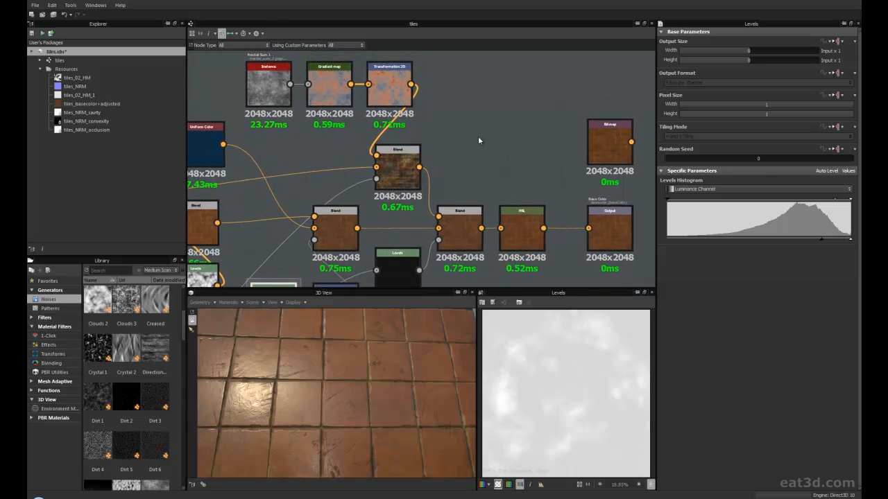
pyautogui.scroll(-1, 491, 133)
pyautogui.moveTo(493, 133); pyautogui.dragTo(470, 142, button='middle')
pyautogui.scroll(1, 457, 130)
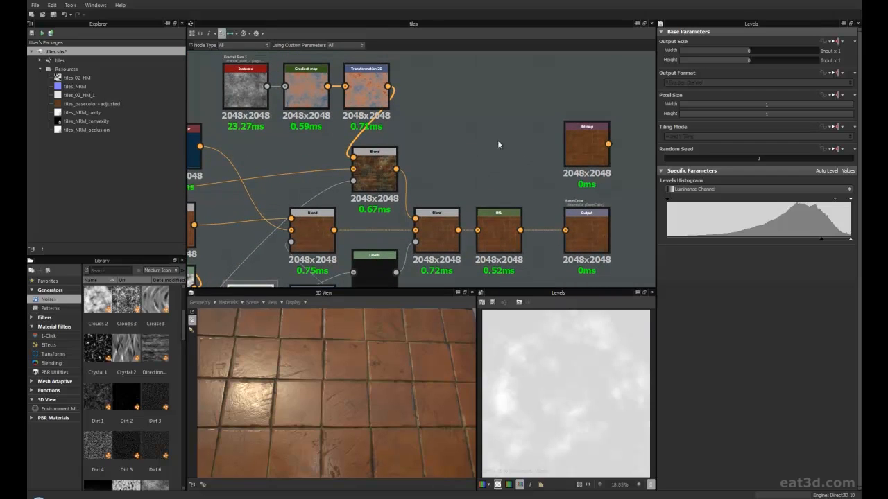
pyautogui.moveTo(478, 141); pyautogui.dragTo(456, 138, button='middle')
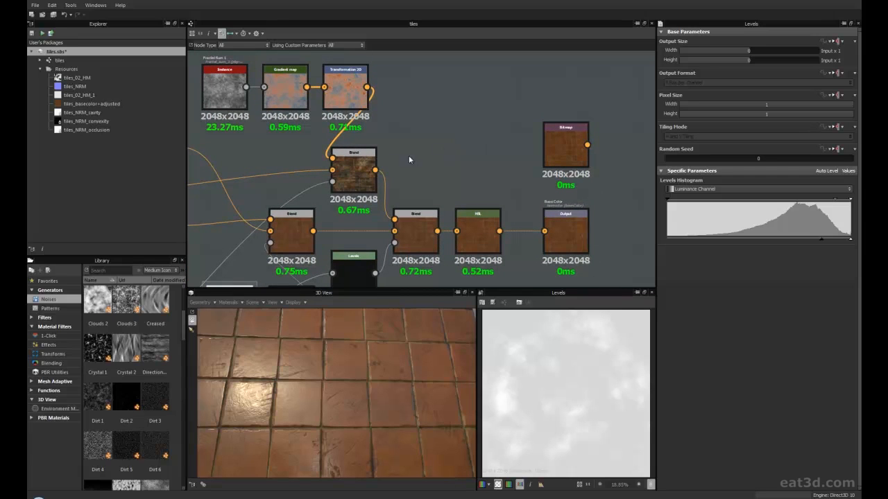
# Preview the output of the last Blend before the HSL node and inspect it up close.
pyautogui.click(419, 233)
pyautogui.doubleClick(419, 232)
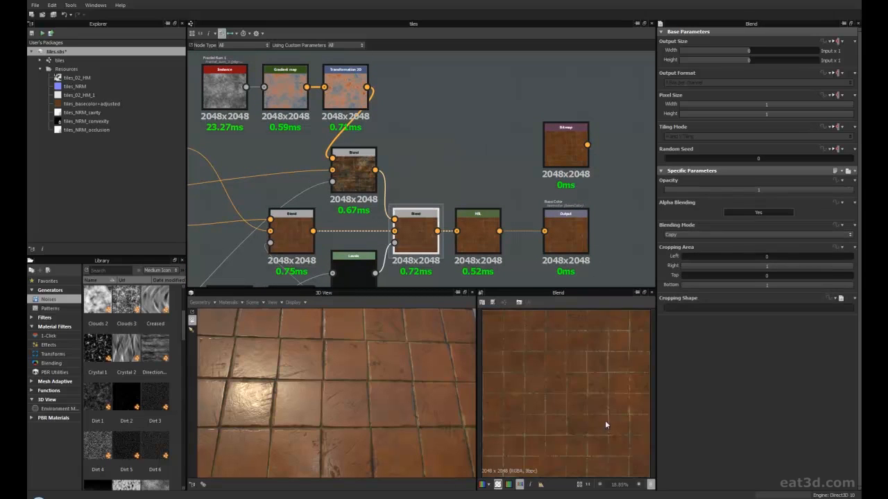
pyautogui.scroll(2, 555, 372)
pyautogui.scroll(3, 439, 157)
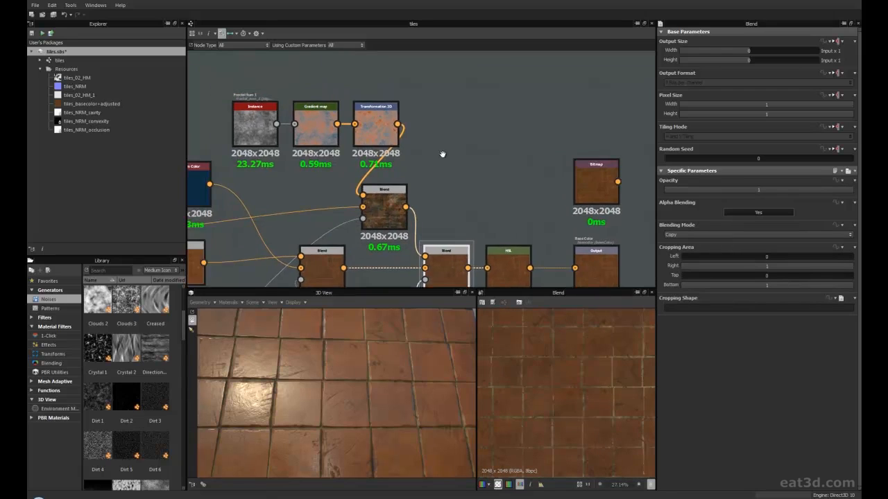
# Preview the Fractal Sum 1 noise, fitted in the 2D view, and examine how it feeds the Gradient map.
pyautogui.moveTo(441, 154); pyautogui.dragTo(505, 109, button='middle')
pyautogui.moveTo(490, 142); pyautogui.dragTo(506, 156, button='middle')
pyautogui.scroll(-1, 536, 167)
pyautogui.click(257, 114)
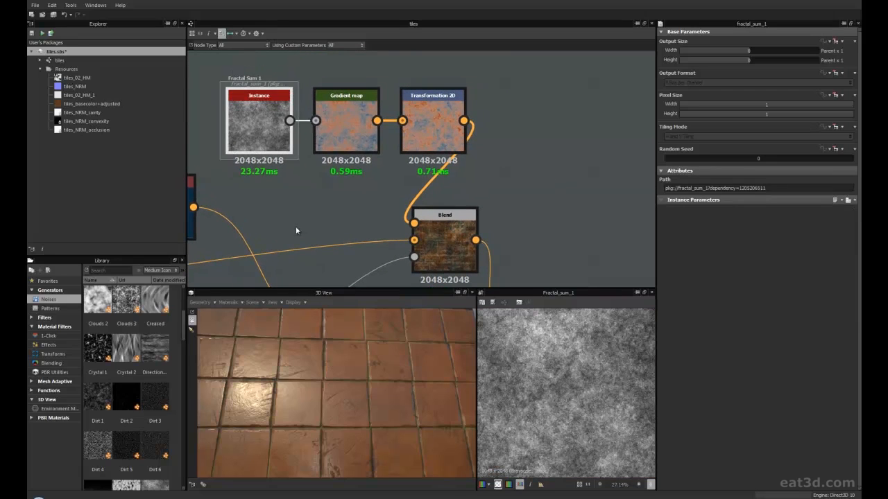
pyautogui.scroll(-4, 559, 378)
pyautogui.press('f')
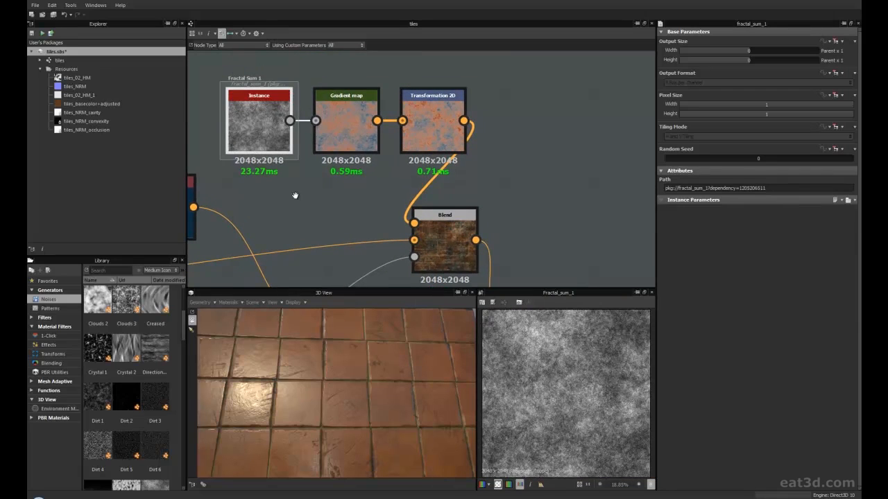
pyautogui.moveTo(293, 195); pyautogui.dragTo(299, 178, button='middle')
pyautogui.scroll(-1, 538, 332)
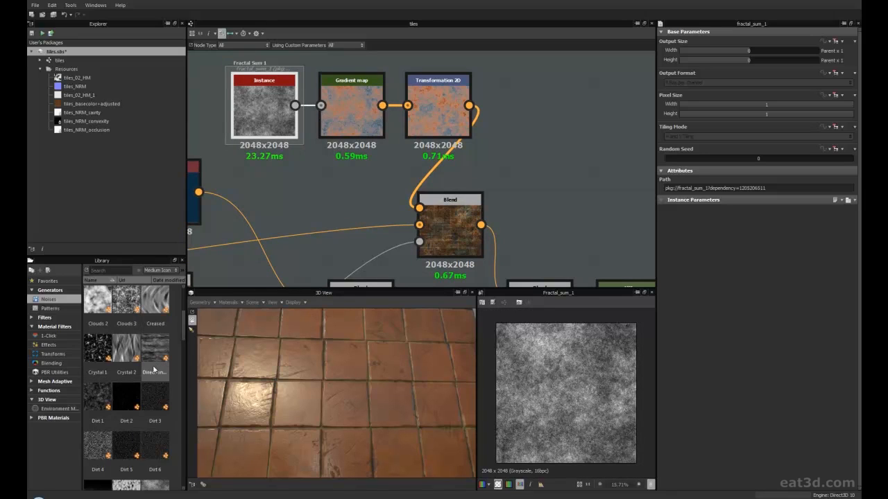
pyautogui.moveTo(357, 184); pyautogui.dragTo(342, 190, button='middle')
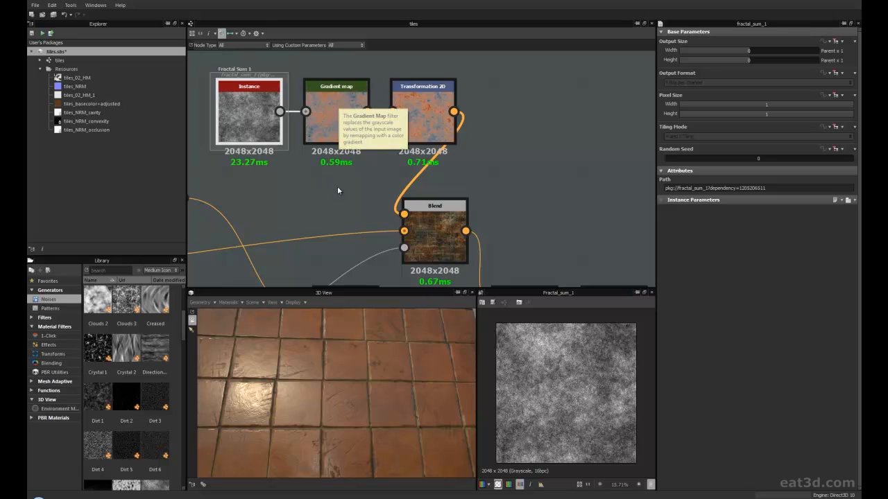
# Preview the Gradient map fed by Fractal Sum 1 and compare it with the Clouds 2 row.
pyautogui.click(333, 108)
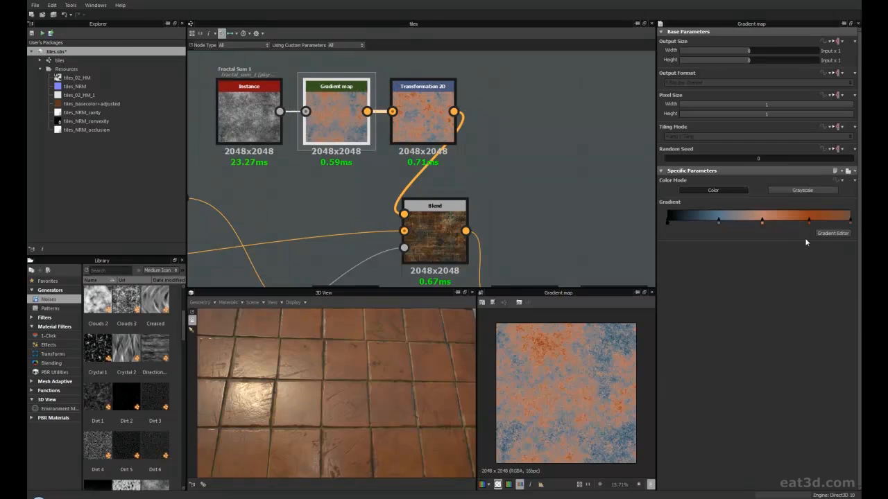
pyautogui.moveTo(327, 218); pyautogui.dragTo(434, 142, button='middle')
pyautogui.scroll(-3, 447, 175)
pyautogui.moveTo(448, 176); pyautogui.dragTo(472, 121, button='middle')
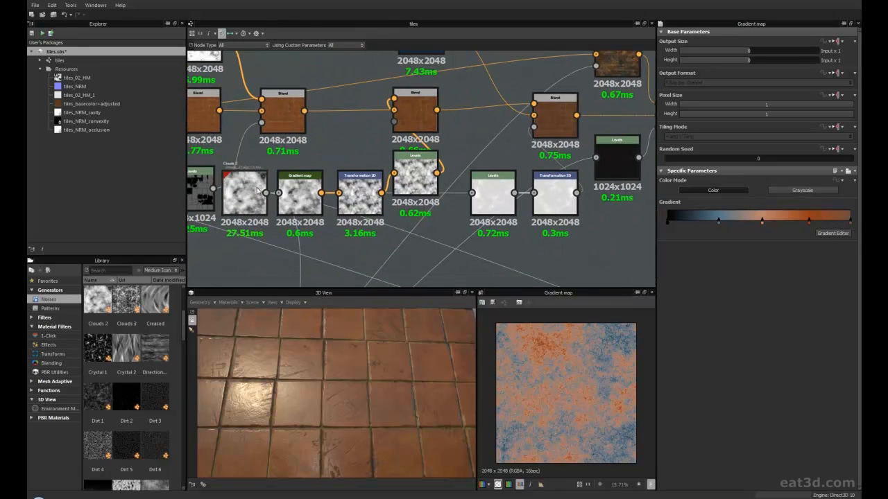
pyautogui.moveTo(504, 80); pyautogui.dragTo(345, 244, button='middle')
pyautogui.scroll(2, 392, 177)
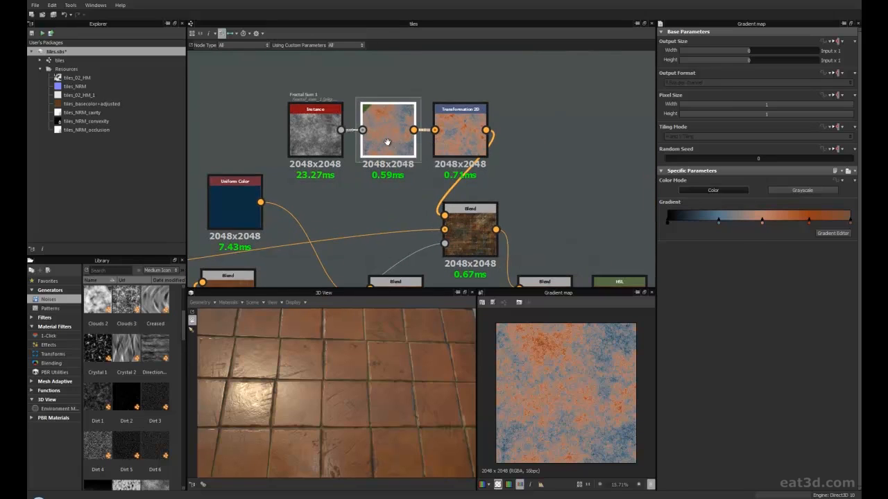
pyautogui.moveTo(396, 127); pyautogui.dragTo(380, 131, button='middle')
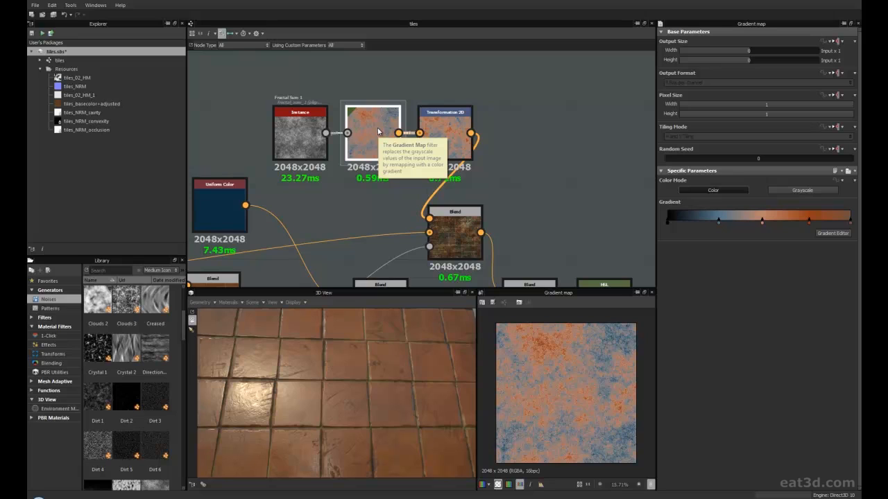
pyautogui.moveTo(378, 133); pyautogui.dragTo(353, 123, button='middle')
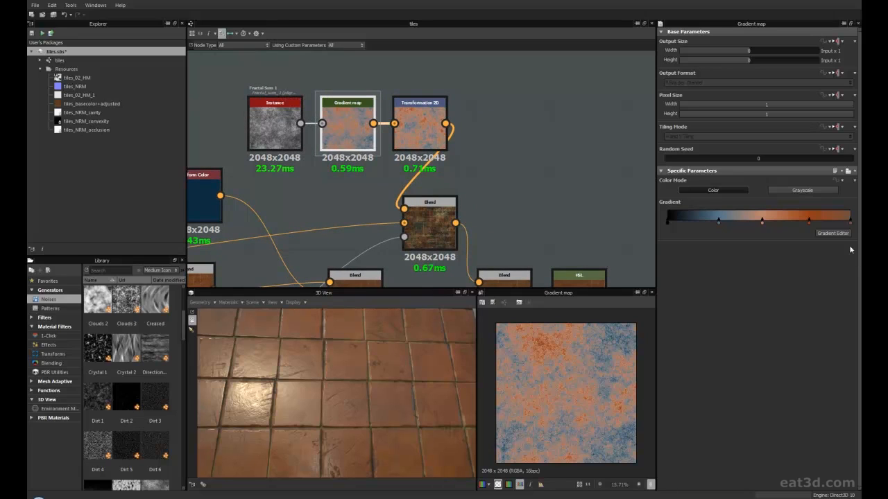
# Open the Gradient Editor, inspect the blue key at 0.28, and set the first key to dark gray, RGB 31, 31, 31.
pyautogui.click(833, 233)
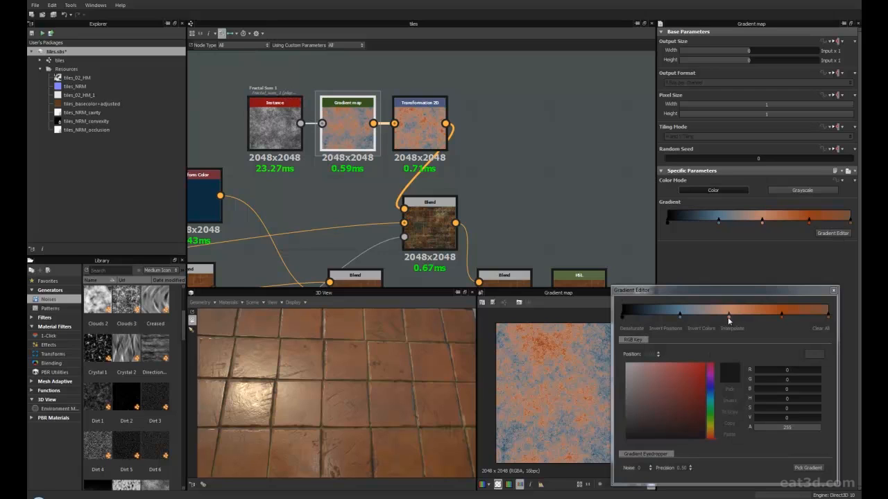
pyautogui.click(679, 316)
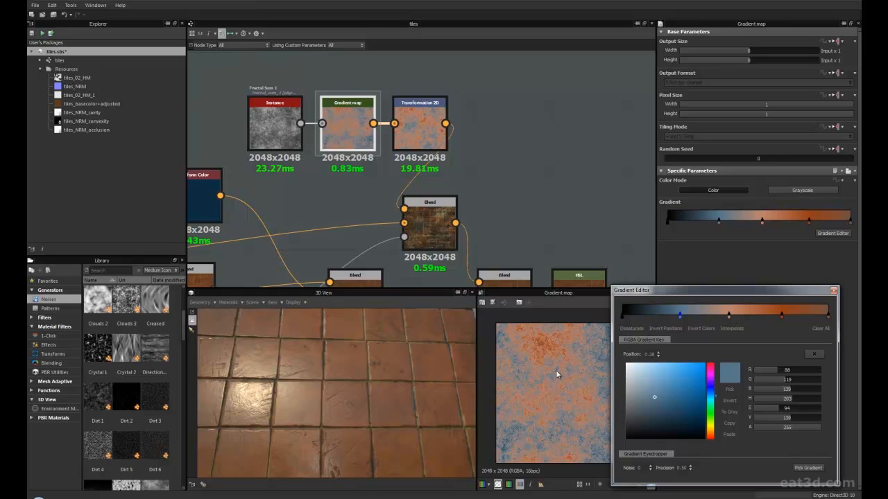
pyautogui.click(622, 318)
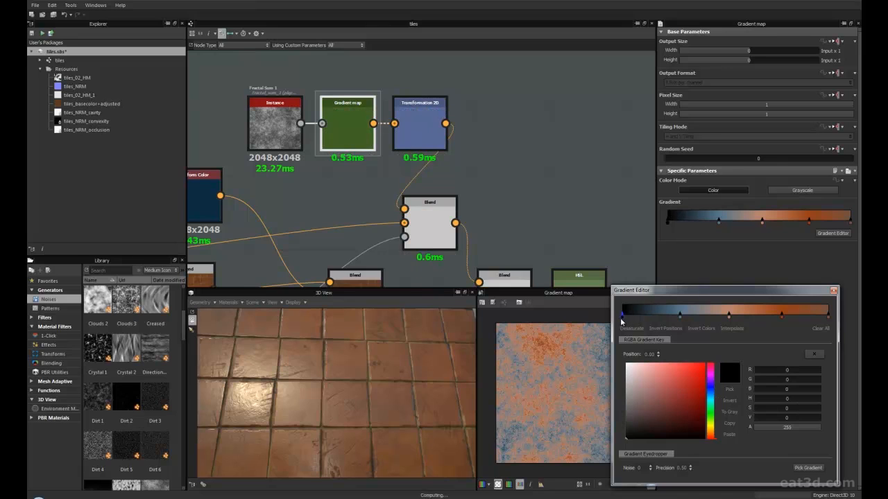
pyautogui.click(626, 430)
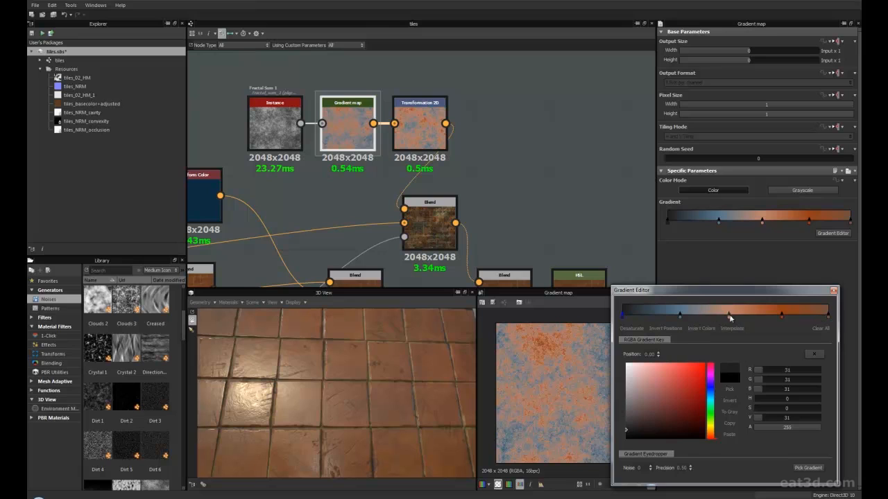
# Add a key between the last two gradient keys, remove it again, and close the Gradient Editor.
pyautogui.click(805, 317)
pyautogui.moveTo(805, 317); pyautogui.dragTo(805, 288)
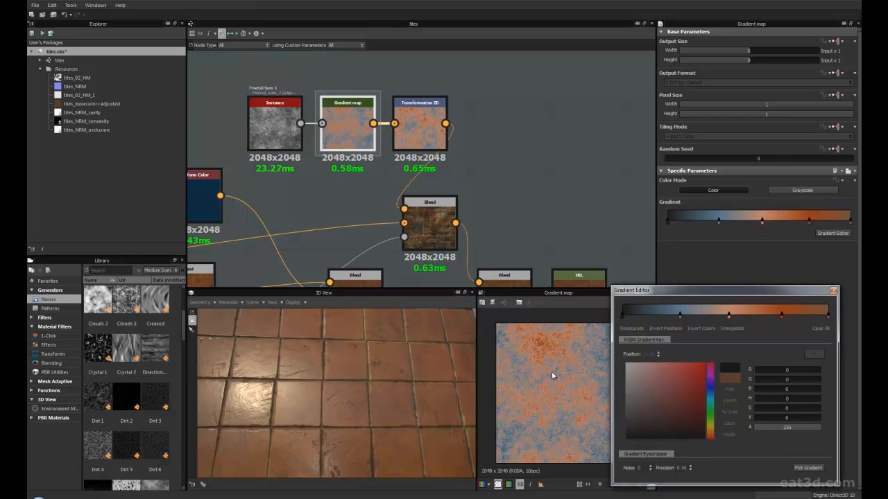
pyautogui.click(834, 291)
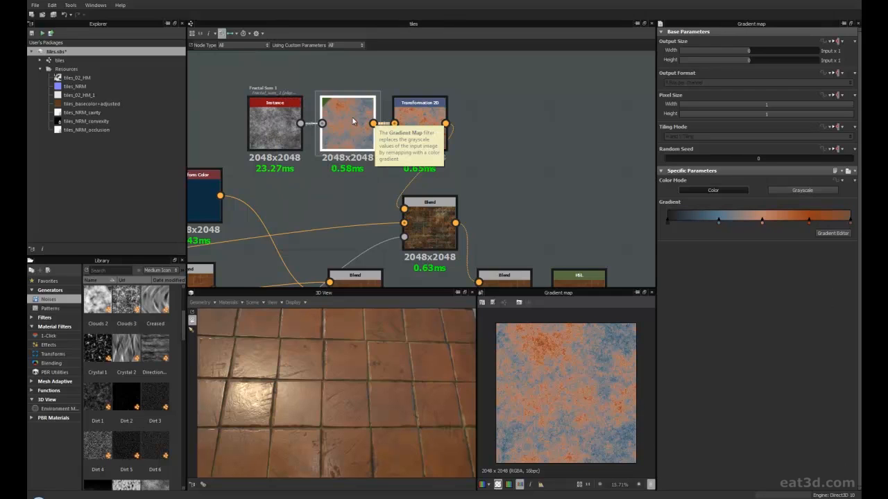
# Preview the Transformation 2D output after the Gradient map and compare its pattern scale with the untransformed gradient.
pyautogui.click(416, 127)
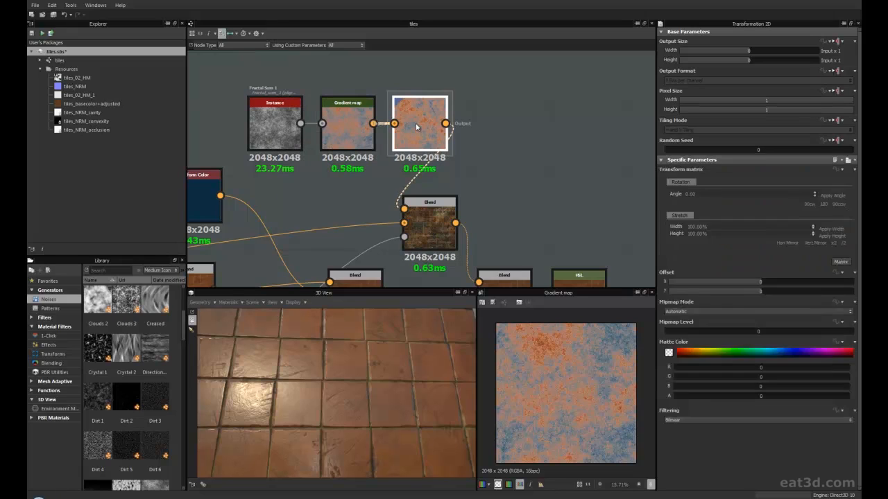
pyautogui.scroll(-2, 605, 398)
pyautogui.scroll(1, 605, 398)
pyautogui.scroll(5, 420, 131)
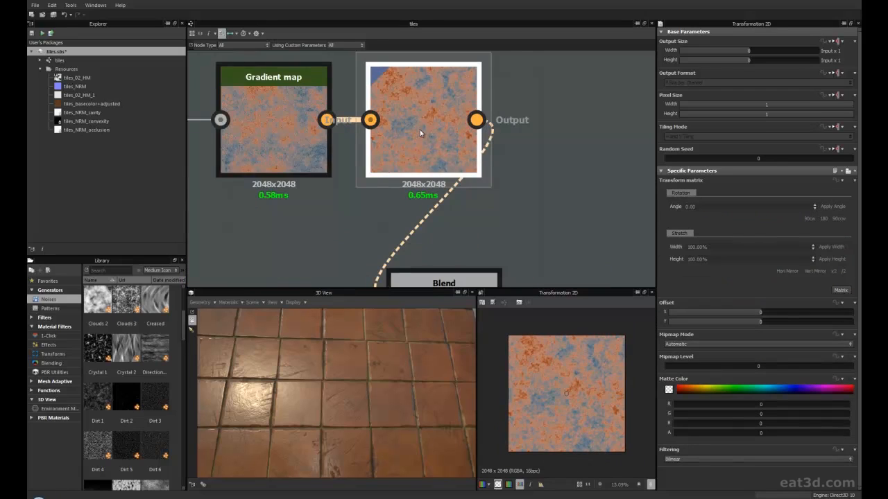
# Insert a Blur node between Transformation 2D and the Blend, and set its intensity to 1.77.
pyautogui.scroll(-4, 426, 153)
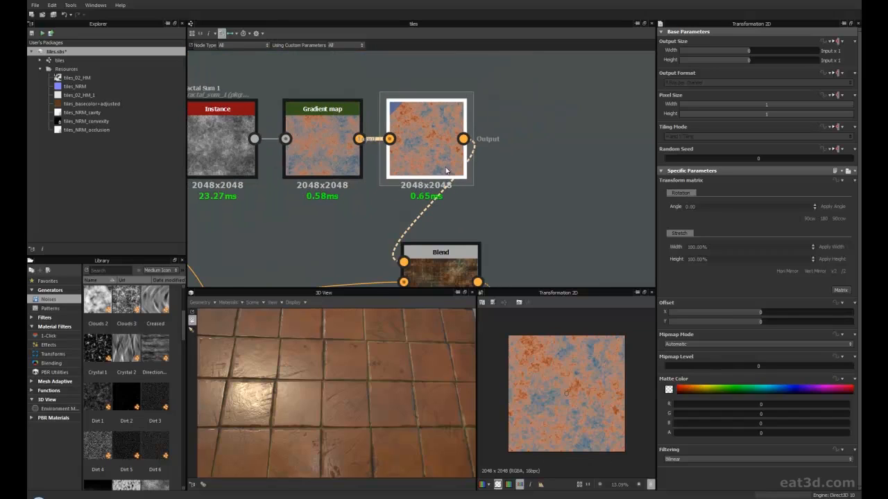
pyautogui.moveTo(418, 145); pyautogui.dragTo(395, 128, button='middle')
pyautogui.moveTo(484, 153); pyautogui.dragTo(475, 141, button='middle')
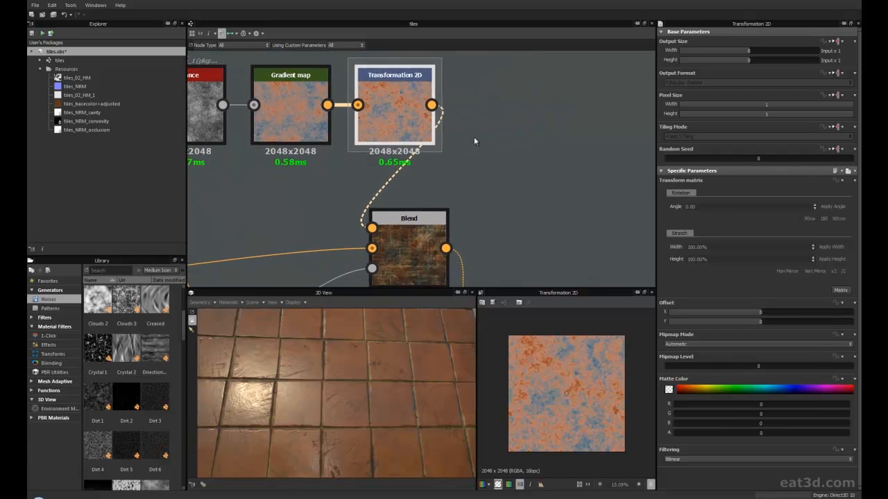
pyautogui.click(389, 92)
pyautogui.rightClick(537, 162)
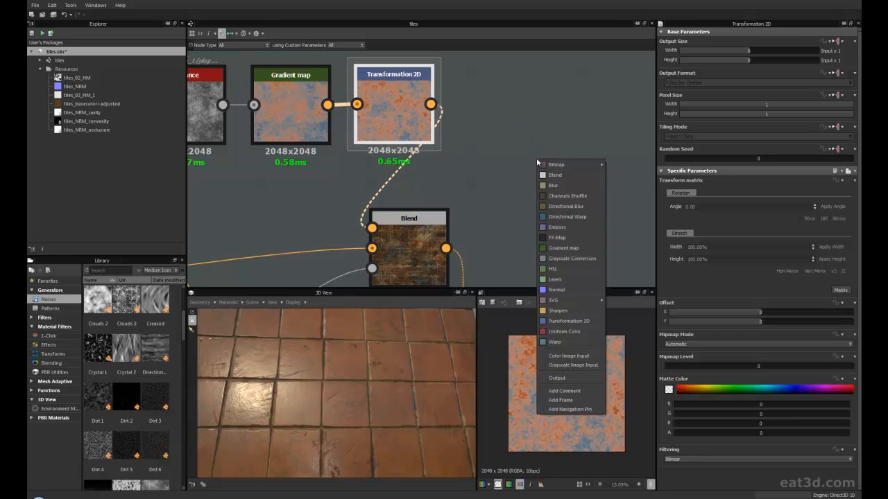
pyautogui.click(580, 186)
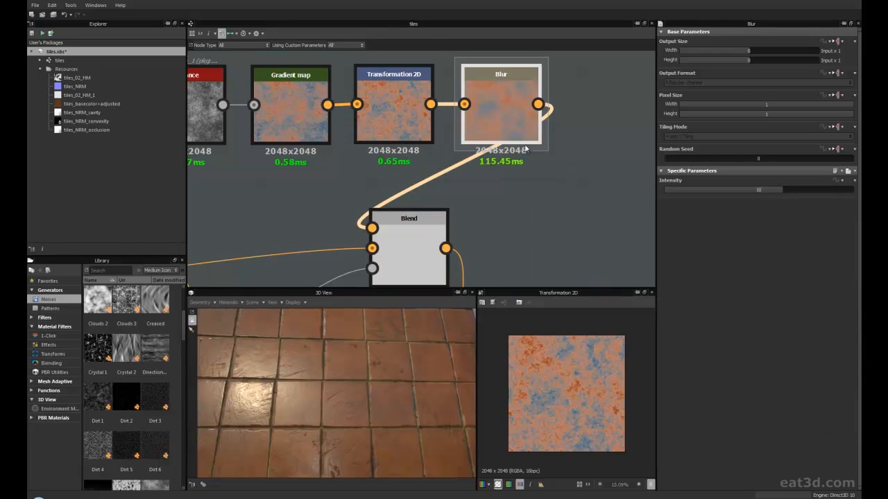
pyautogui.moveTo(684, 186)
pyautogui.mouseDown()
pyautogui.moveTo(665, 189)
pyautogui.moveTo(688, 191)
pyautogui.mouseUp()
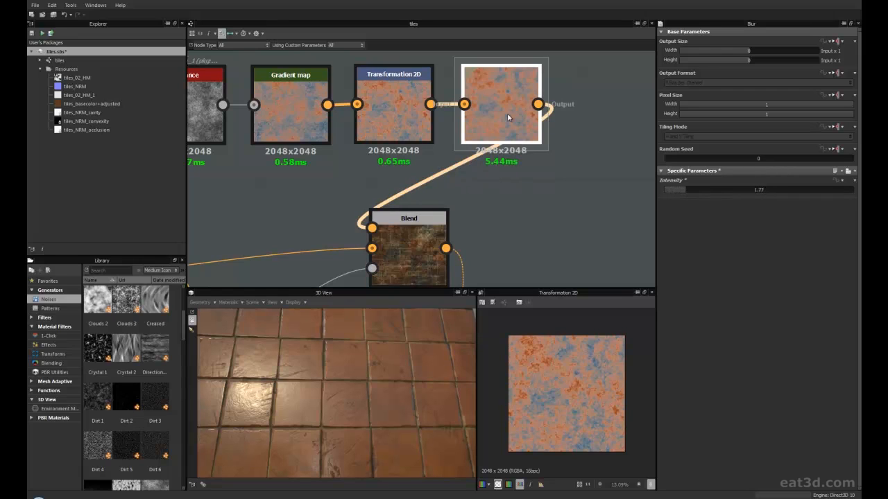
# Compare the Transformation 2D output with the Blur output in the 2D preview.
pyautogui.moveTo(547, 192); pyautogui.dragTo(547, 203, button='middle')
pyautogui.moveTo(453, 272); pyautogui.dragTo(481, 229, button='middle')
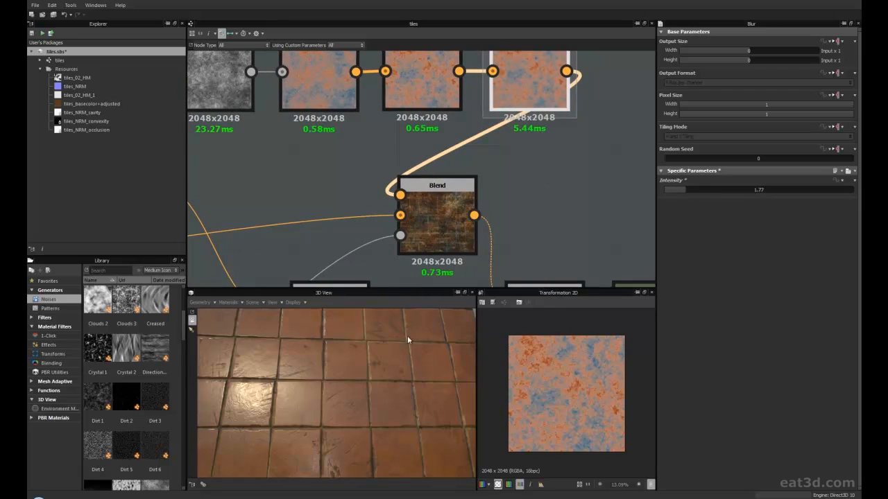
pyautogui.click(435, 89)
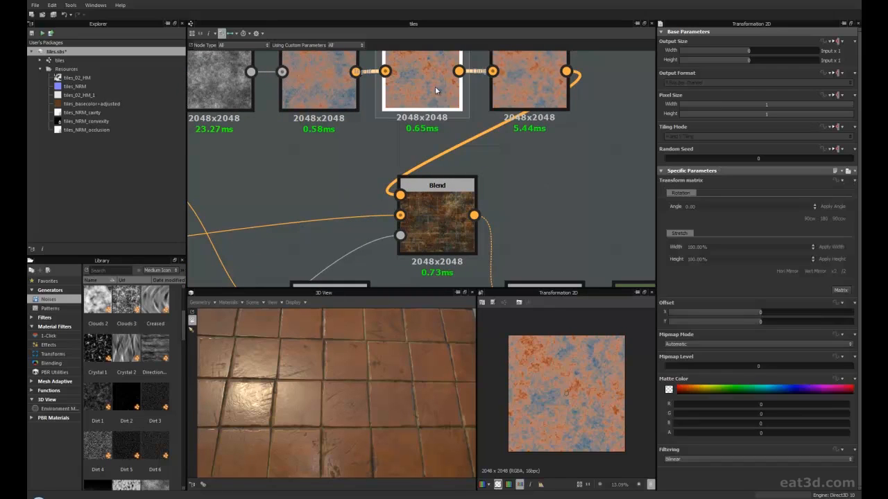
pyautogui.click(523, 91)
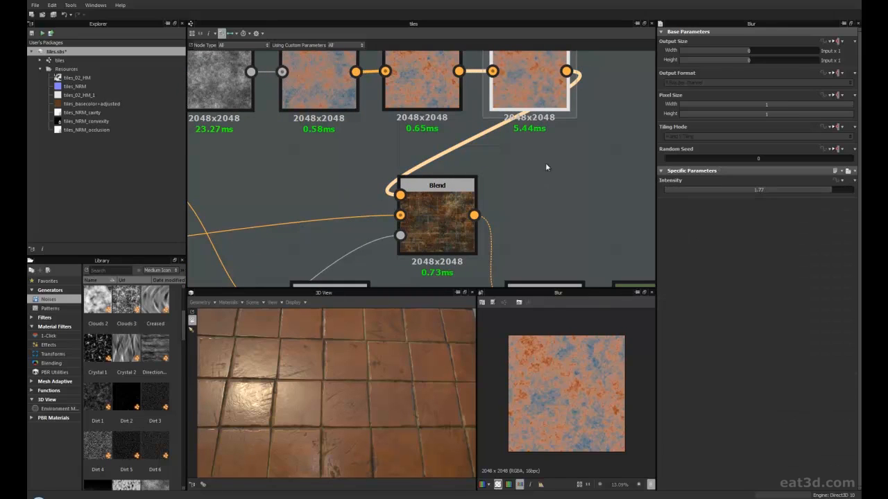
# Reconnect Transformation 2D directly to the Blend's foreground input and delete the Blur node.
pyautogui.moveTo(458, 71); pyautogui.dragTo(400, 195)
pyautogui.moveTo(526, 92); pyautogui.dragTo(558, 146)
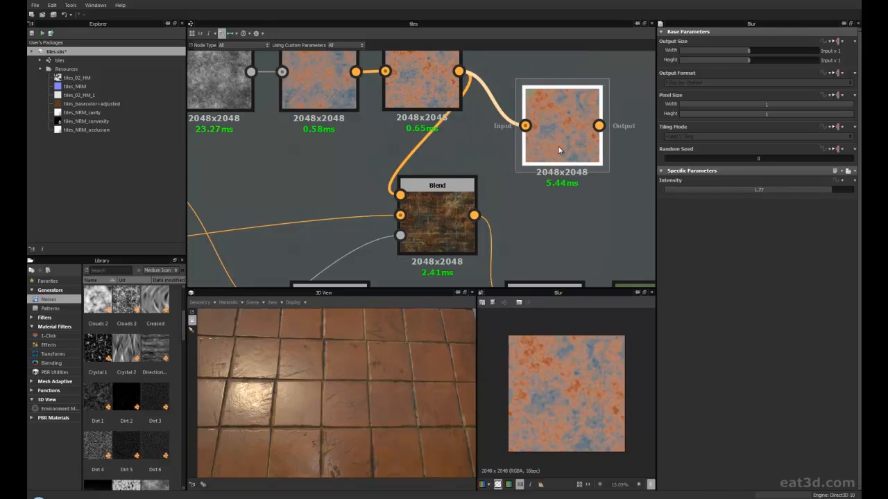
pyautogui.press('Delete')
pyautogui.rightClick(517, 149)
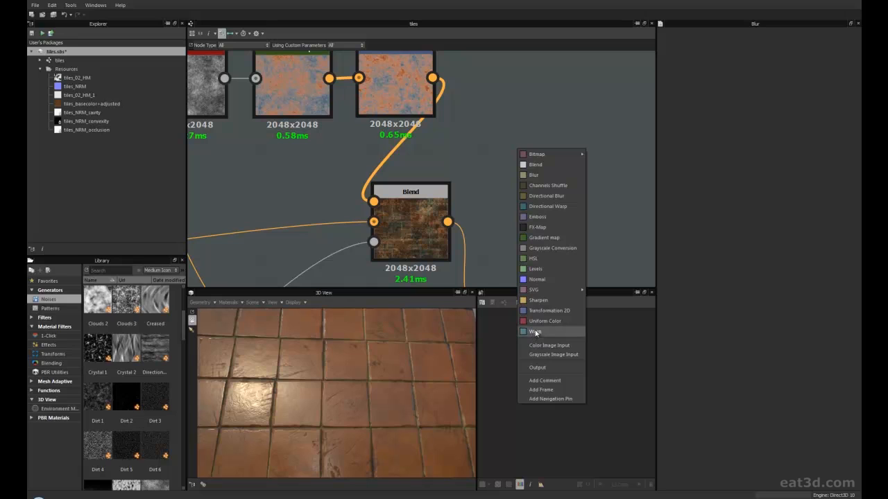
pyautogui.click(489, 215)
pyautogui.scroll(-2, 500, 218)
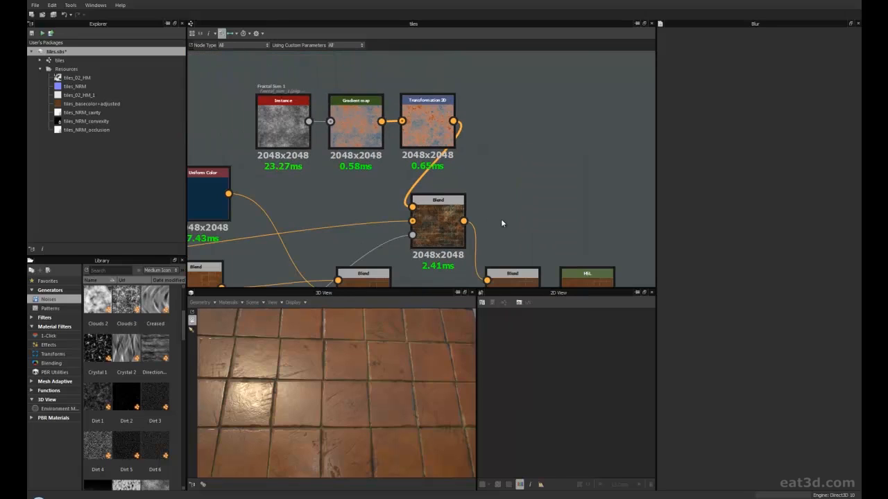
# Examine the base color graph from the uniform colors through the Blend chain to the Blend fed by Transformation 2D.
pyautogui.click(431, 129)
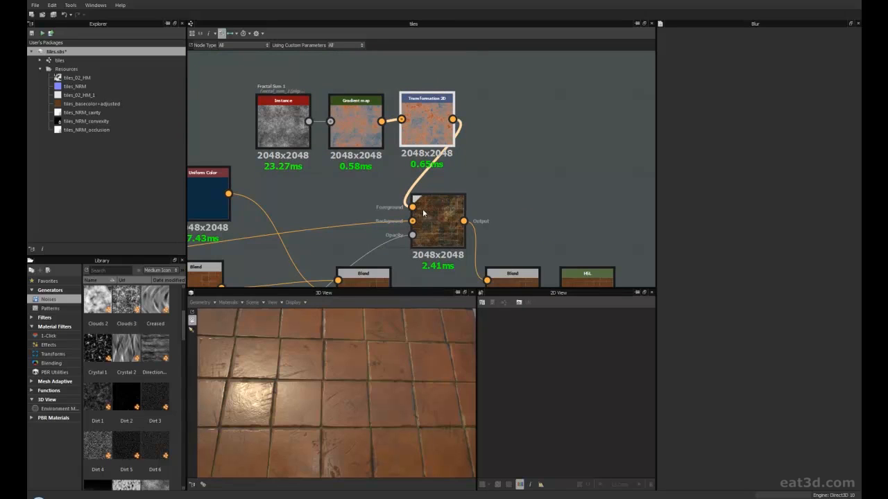
pyautogui.moveTo(501, 176); pyautogui.dragTo(539, 146, button='middle')
pyautogui.scroll(-1, 362, 186)
pyautogui.moveTo(309, 199)
pyautogui.mouseDown(button='middle')
pyautogui.moveTo(446, 168)
pyautogui.moveTo(348, 184)
pyautogui.moveTo(478, 167)
pyautogui.moveTo(308, 183)
pyautogui.mouseUp(button='middle')
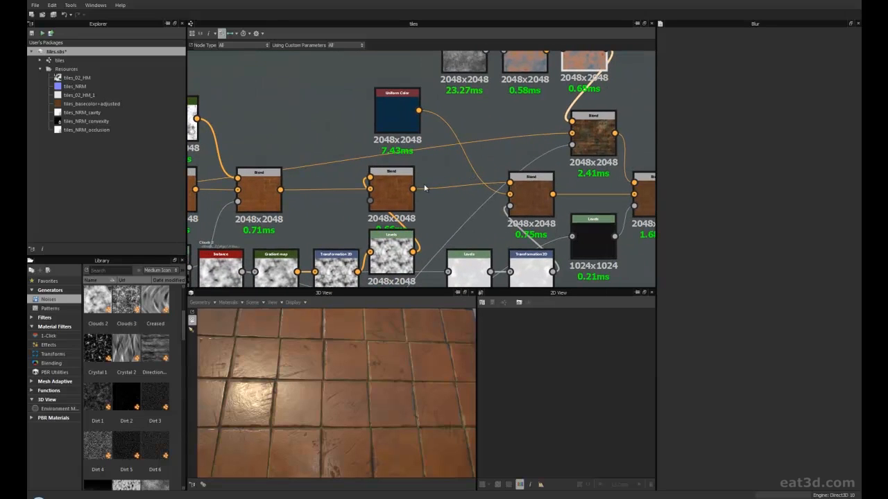
pyautogui.moveTo(378, 362); pyautogui.dragTo(359, 374)
pyautogui.scroll(-3, 325, 197)
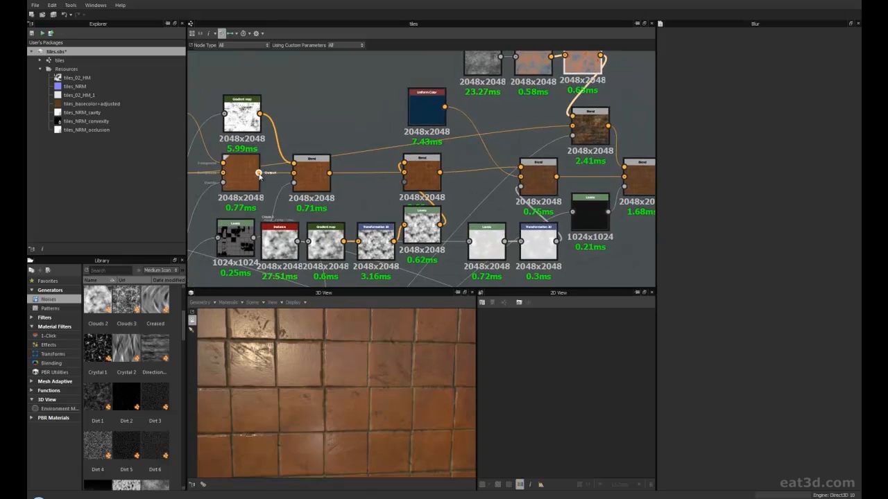
pyautogui.moveTo(294, 192); pyautogui.dragTo(396, 181, button='middle')
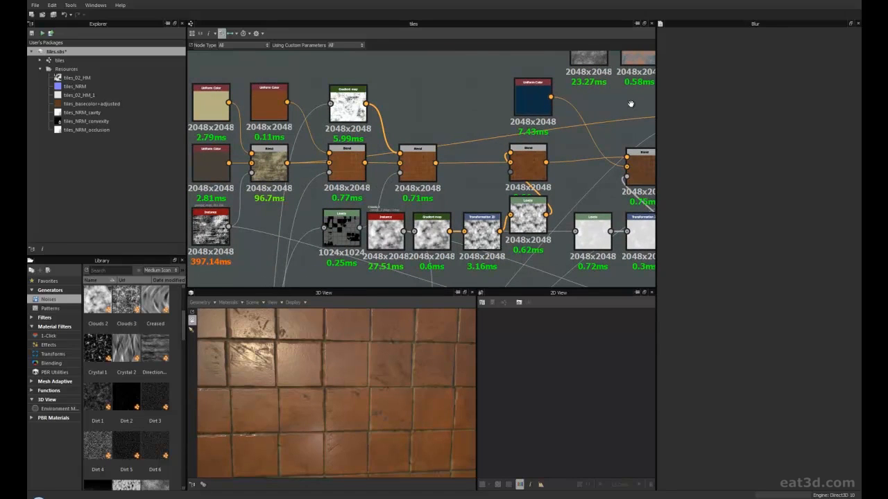
pyautogui.moveTo(632, 104); pyautogui.dragTo(396, 127, button='middle')
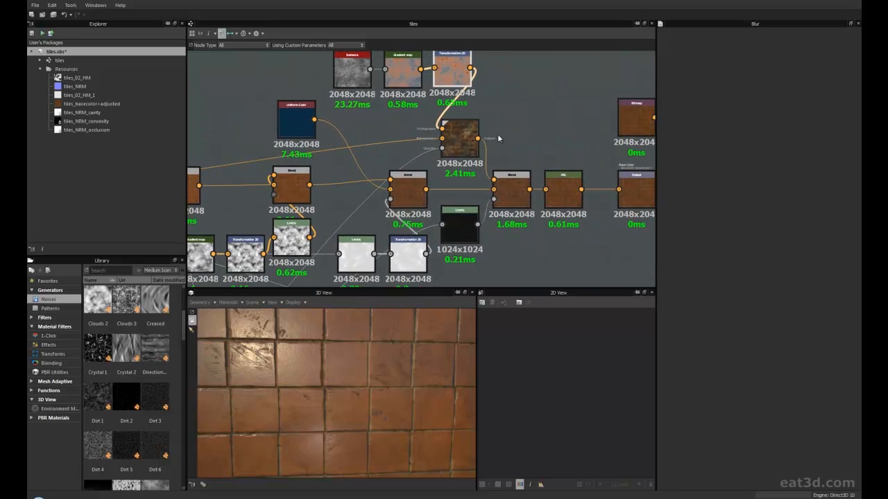
pyautogui.scroll(5, 447, 142)
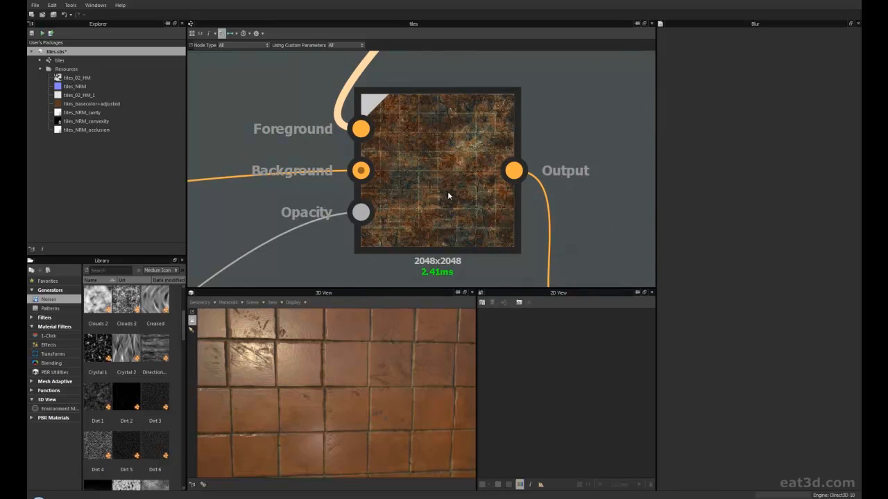
pyautogui.scroll(-5, 449, 189)
# Preview the final Blend before the HSL node and compare its color with the tiles in the 3D view.
pyautogui.moveTo(450, 187); pyautogui.dragTo(386, 130, button='middle')
pyautogui.doubleClick(416, 193)
pyautogui.scroll(3, 565, 394)
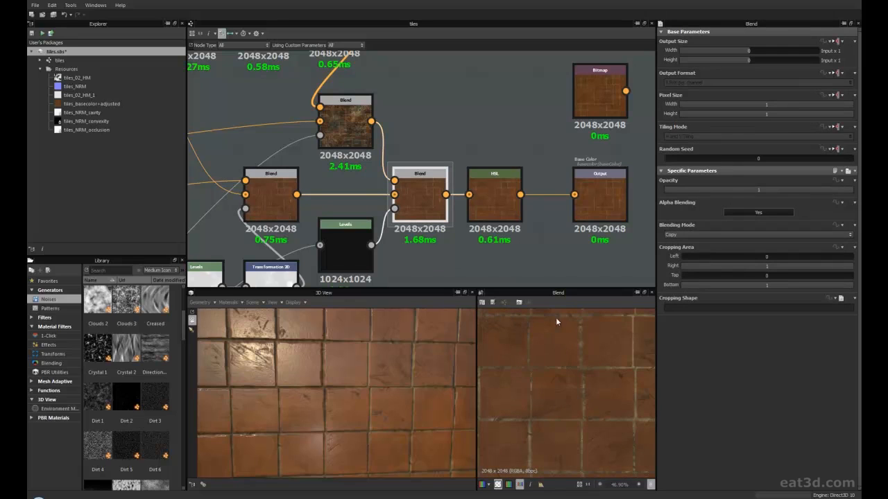
pyautogui.scroll(-5, 551, 378)
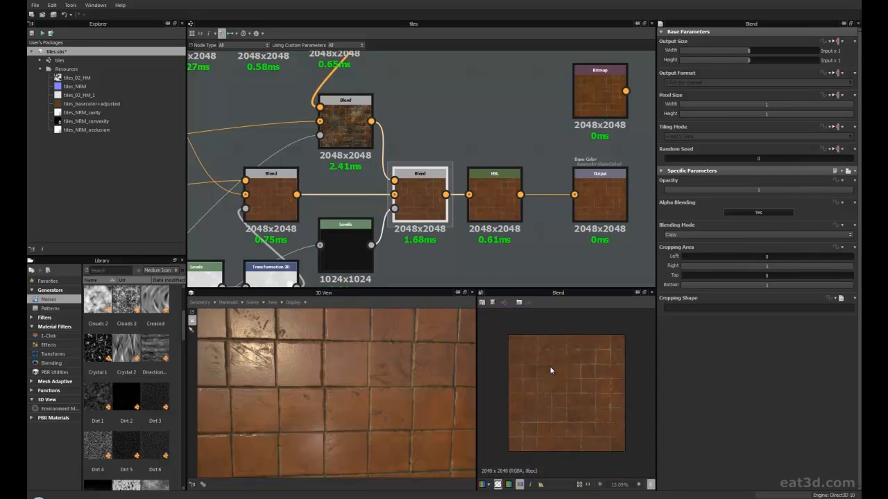
pyautogui.scroll(1, 551, 371)
pyautogui.moveTo(382, 337); pyautogui.dragTo(322, 367)
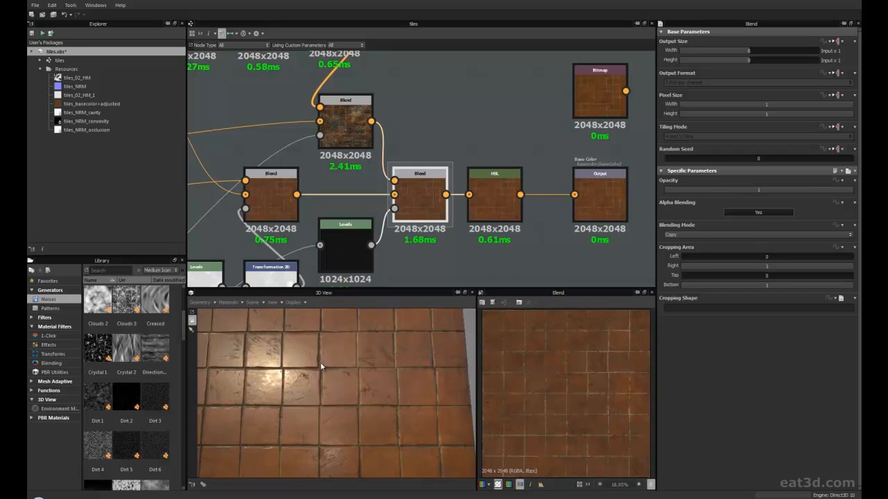
pyautogui.moveTo(365, 395); pyautogui.dragTo(339, 380)
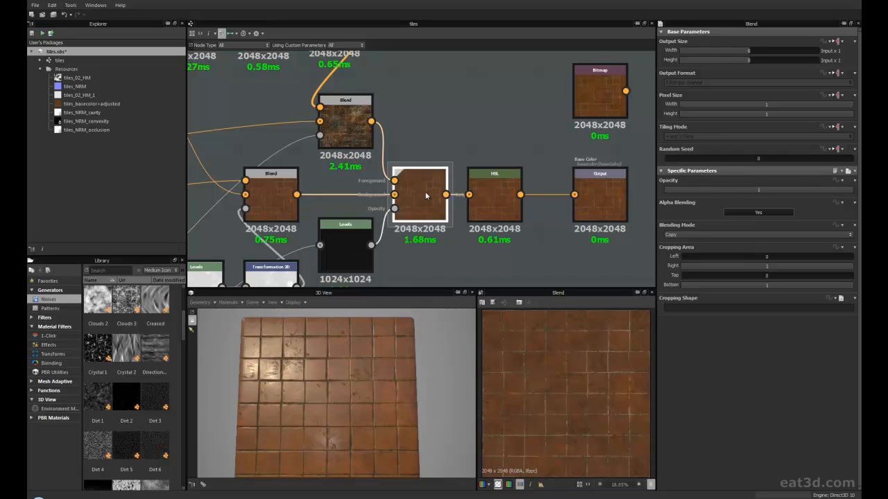
# Preview the HSL node's output and inspect its hue, saturation and lightness parameters.
pyautogui.click(485, 178)
pyautogui.moveTo(485, 178); pyautogui.dragTo(373, 164, button='middle')
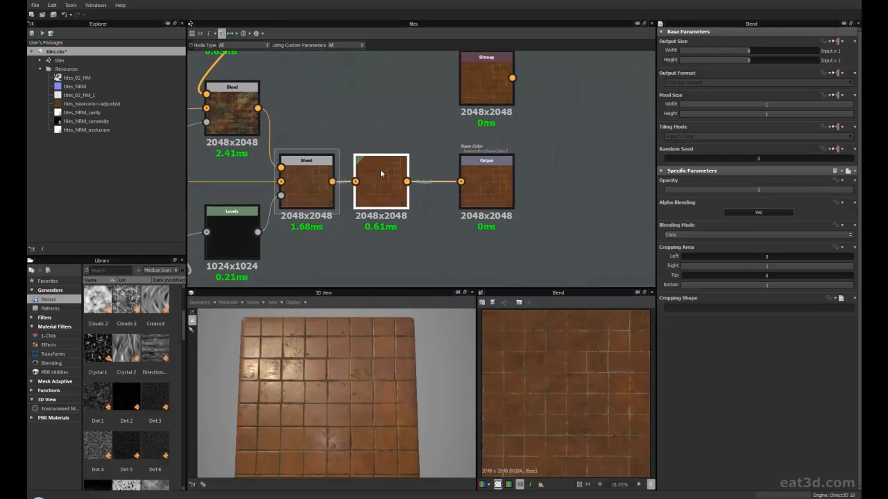
pyautogui.click(380, 169)
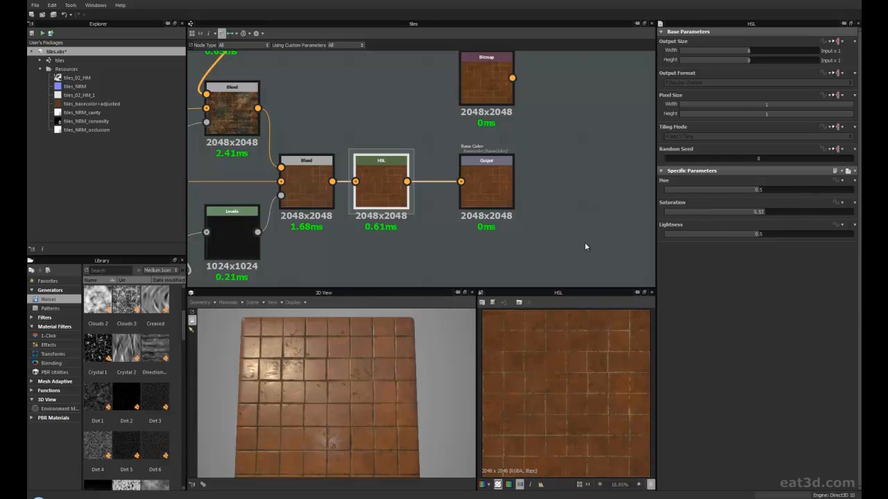
pyautogui.moveTo(460, 231); pyautogui.dragTo(445, 250, button='middle')
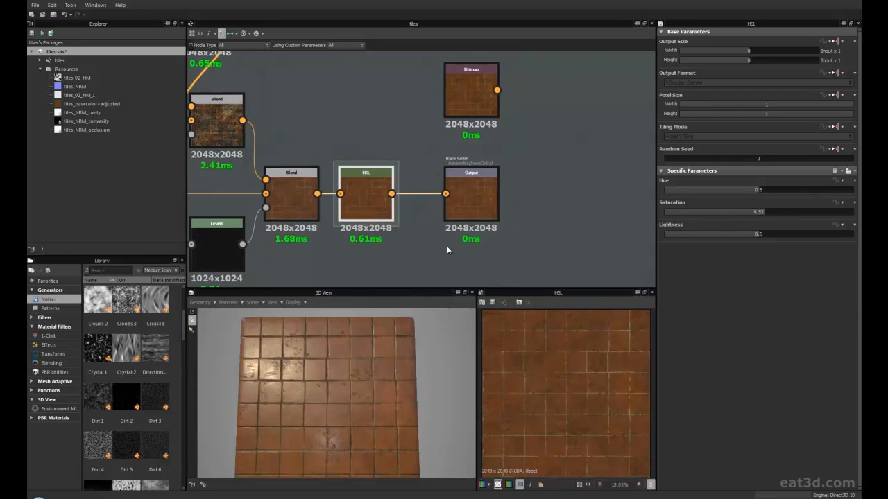
# Preview the Base Color output and examine the tile and grout color variation up close and as a whole.
pyautogui.click(470, 191)
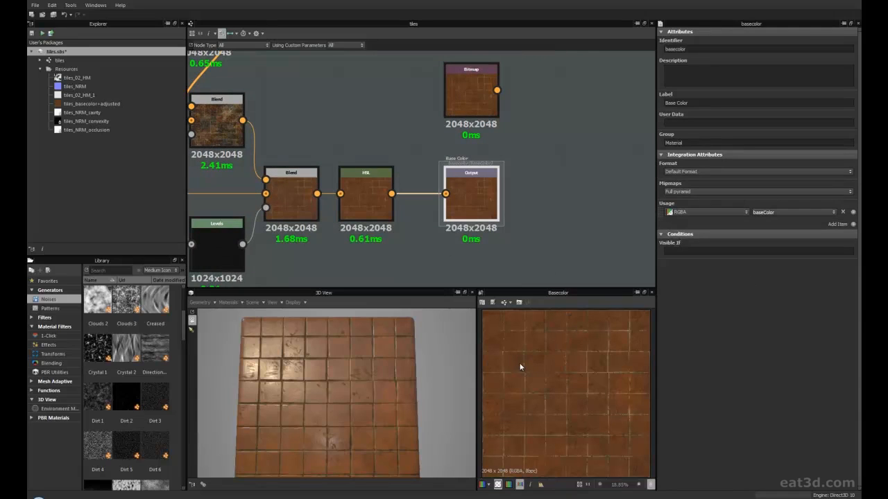
pyautogui.scroll(-1, 518, 366)
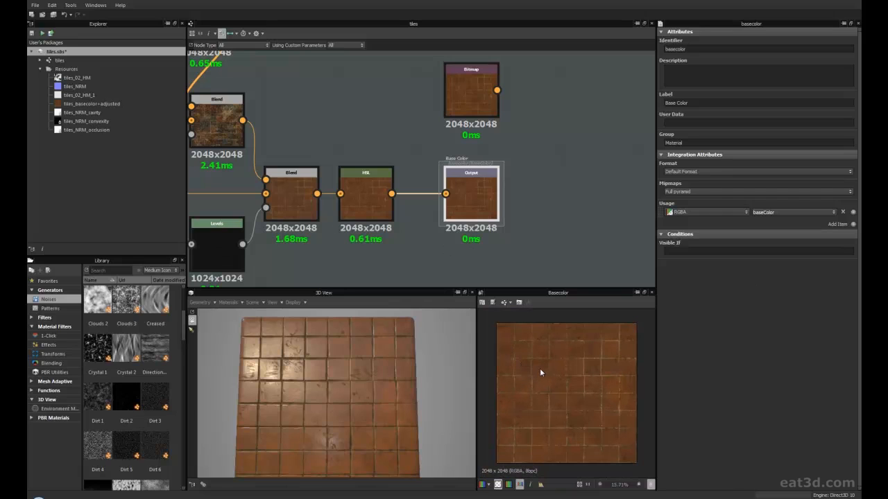
pyautogui.scroll(7, 576, 390)
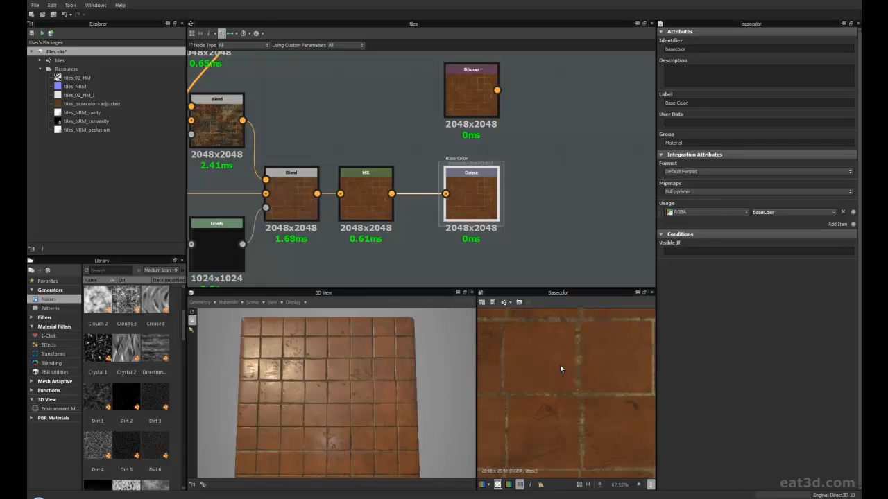
pyautogui.scroll(3, 615, 364)
pyautogui.scroll(-10, 580, 354)
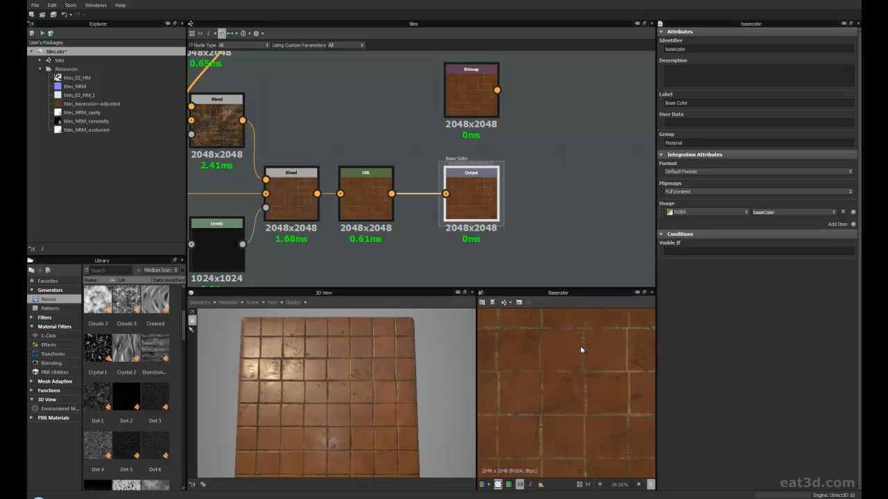
pyautogui.scroll(5, 581, 351)
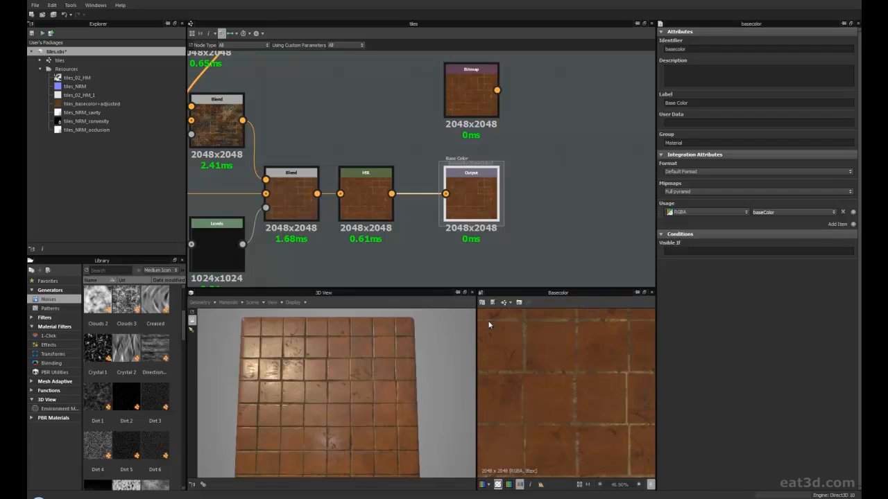
pyautogui.scroll(-4, 562, 400)
pyautogui.scroll(2, 564, 396)
pyautogui.scroll(6, 564, 396)
pyautogui.scroll(-9, 565, 396)
pyautogui.scroll(1, 565, 398)
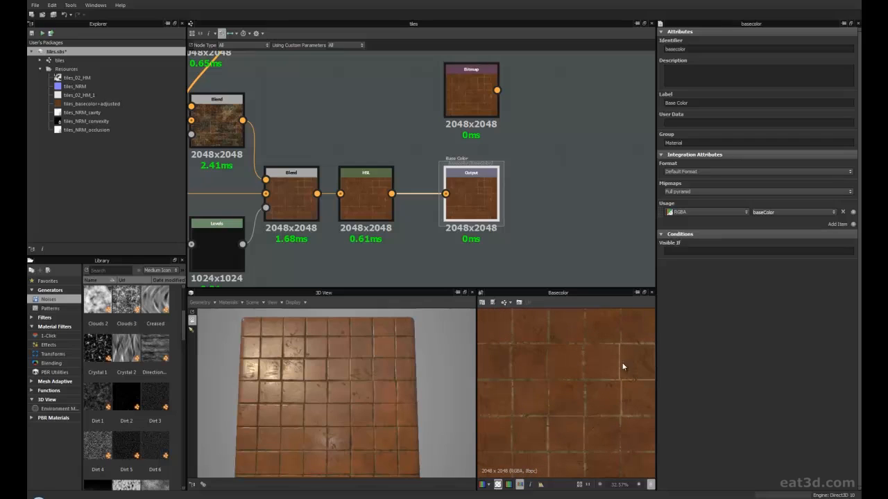
pyautogui.scroll(-4, 546, 404)
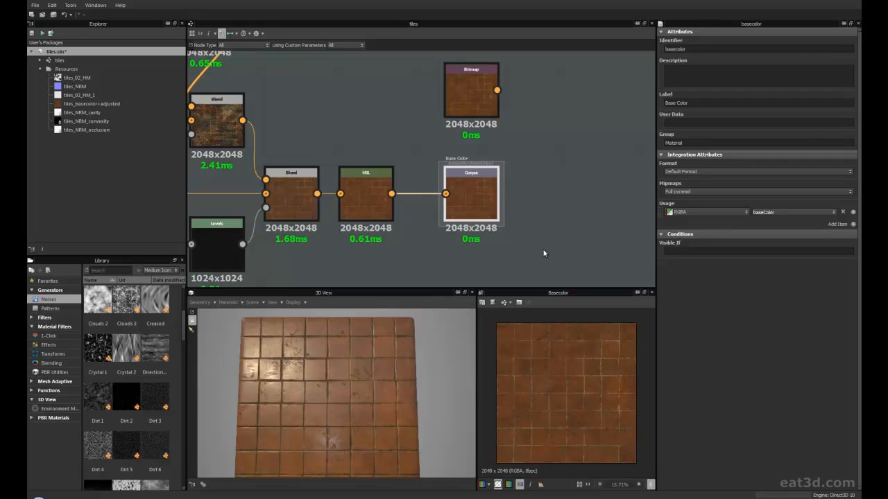
# Select the whole row of nodes leading to the Roughness output and bring it into close view.
pyautogui.scroll(-2, 545, 253)
pyautogui.moveTo(544, 253); pyautogui.dragTo(542, 115, button='middle')
pyautogui.scroll(-2, 436, 203)
pyautogui.scroll(-2, 458, 202)
pyautogui.moveTo(483, 217); pyautogui.dragTo(437, 127, button='middle')
pyautogui.moveTo(517, 146); pyautogui.dragTo(524, 124, button='middle')
pyautogui.moveTo(467, 123); pyautogui.dragTo(435, 165)
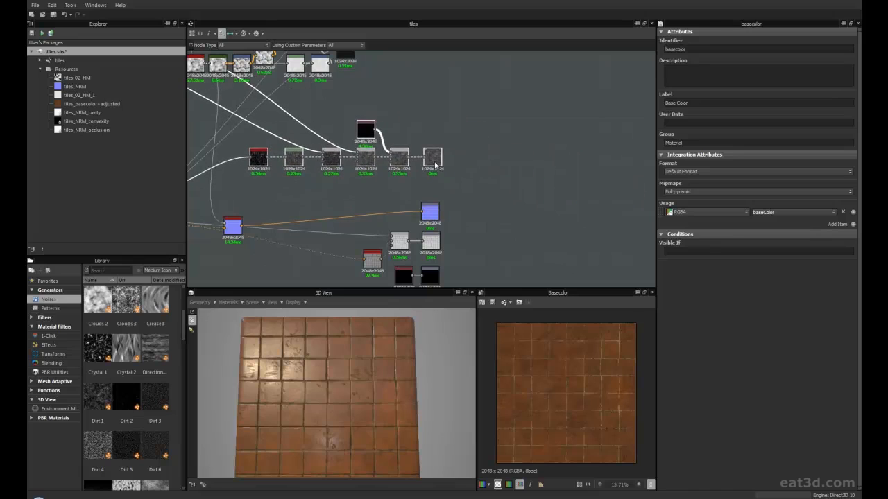
pyautogui.moveTo(439, 167); pyautogui.dragTo(528, 217, button='middle')
pyautogui.scroll(3, 528, 216)
pyautogui.moveTo(454, 242); pyautogui.dragTo(479, 234, button='middle')
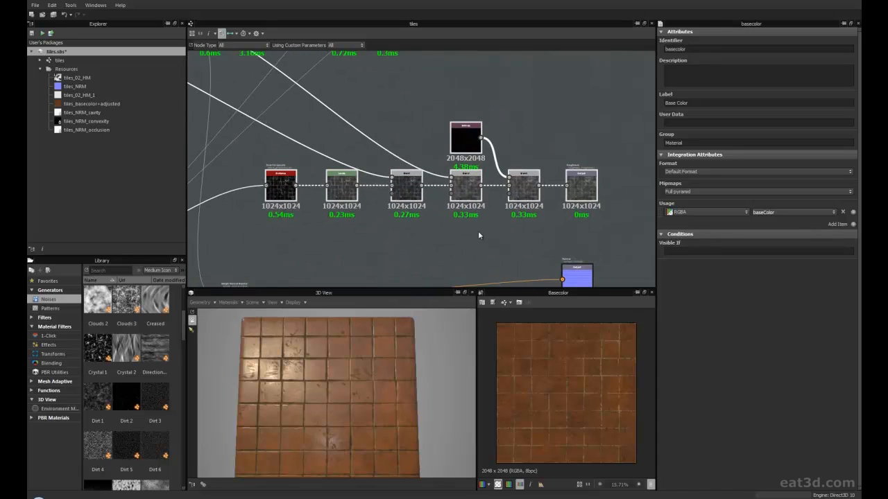
# Examine the roughness node row alongside the light reflections on the tiles in the 3D view.
pyautogui.moveTo(351, 237); pyautogui.dragTo(366, 228, button='middle')
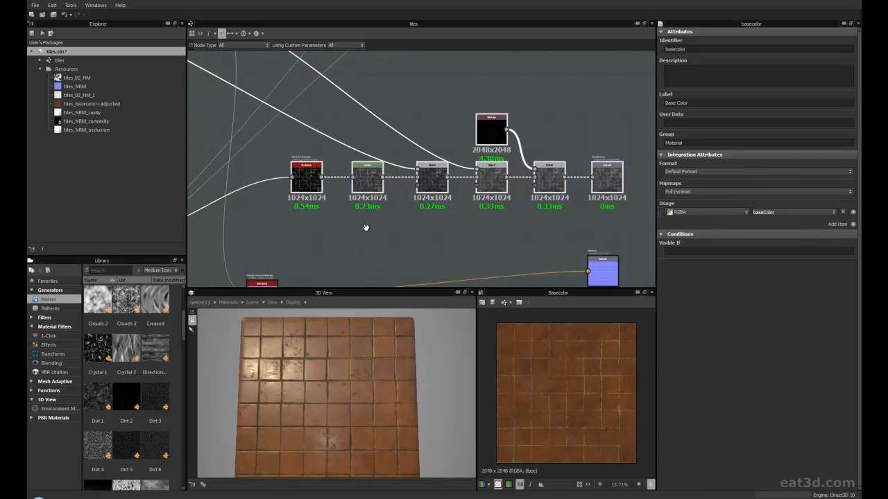
pyautogui.moveTo(326, 378); pyautogui.dragTo(304, 369)
pyautogui.moveTo(457, 238); pyautogui.dragTo(480, 231, button='middle')
pyautogui.moveTo(313, 386); pyautogui.dragTo(317, 389)
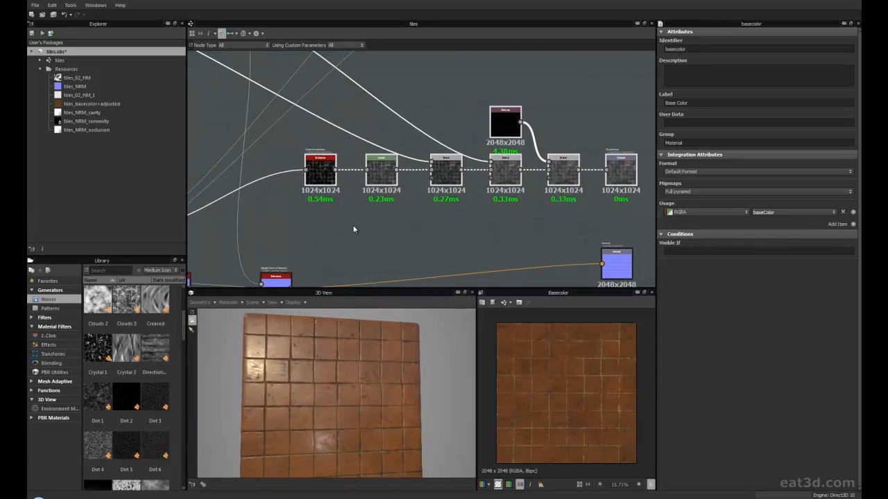
# Tilt the tile plane in the 3D view to compare its light reflections with the row of roughness nodes.
pyautogui.scroll(1, 344, 231)
pyautogui.scroll(-3, 423, 224)
pyautogui.scroll(2, 406, 228)
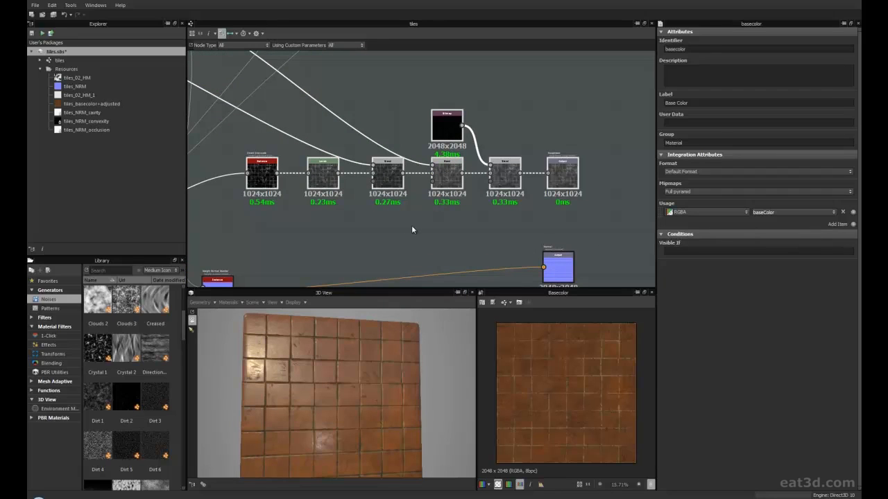
pyautogui.moveTo(347, 409); pyautogui.dragTo(346, 342)
pyautogui.moveTo(388, 250); pyautogui.dragTo(401, 242, button='middle')
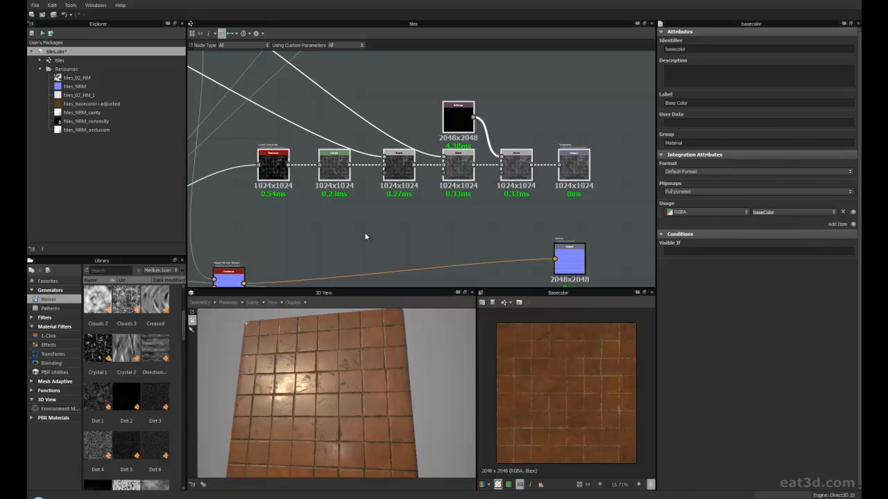
pyautogui.moveTo(366, 238); pyautogui.dragTo(369, 233, button='middle')
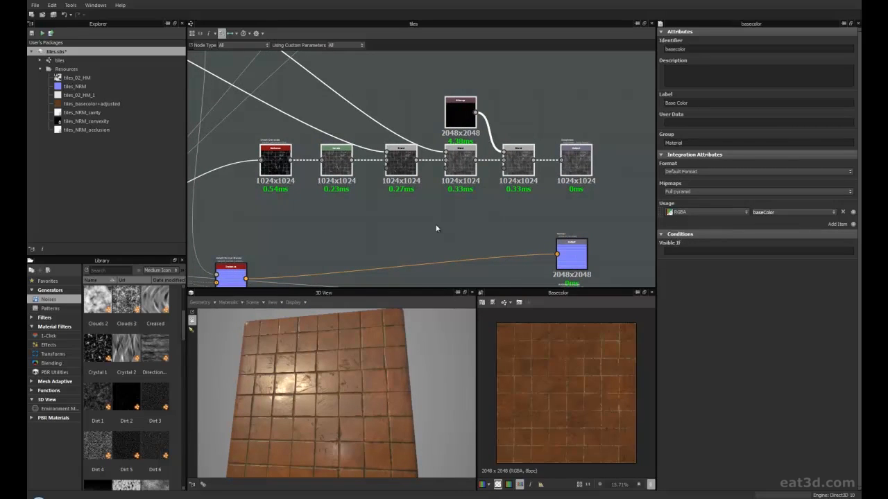
pyautogui.moveTo(364, 401)
pyautogui.mouseDown()
pyautogui.moveTo(370, 408)
pyautogui.moveTo(358, 408)
pyautogui.moveTo(370, 394)
pyautogui.moveTo(361, 410)
pyautogui.moveTo(353, 392)
pyautogui.moveTo(370, 381)
pyautogui.moveTo(378, 405)
pyautogui.moveTo(367, 410)
pyautogui.moveTo(371, 384)
pyautogui.moveTo(367, 393)
pyautogui.mouseUp()
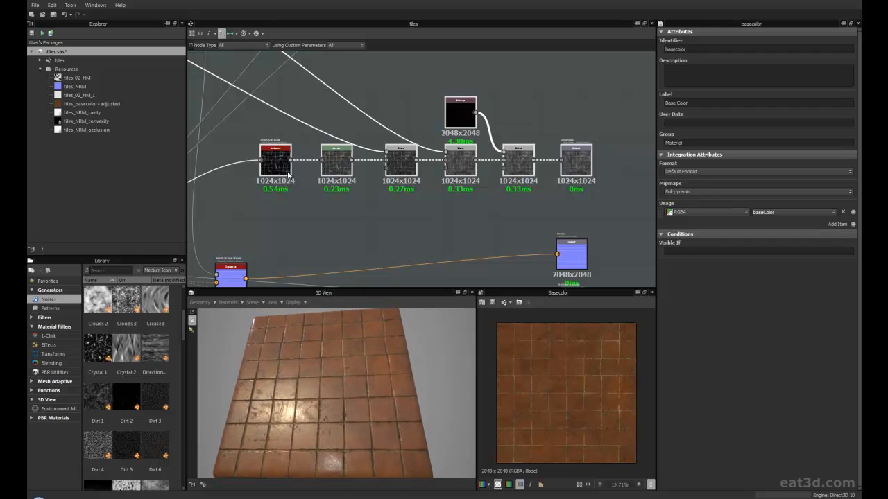
# Preview the Roughness output and examine its grayscale map closely and as a whole against the tile surface.
pyautogui.click(576, 160)
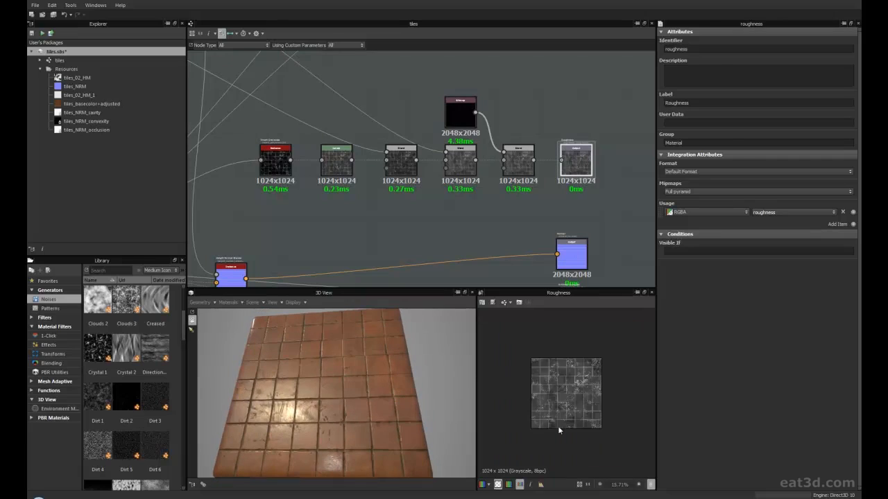
pyautogui.scroll(4, 626, 358)
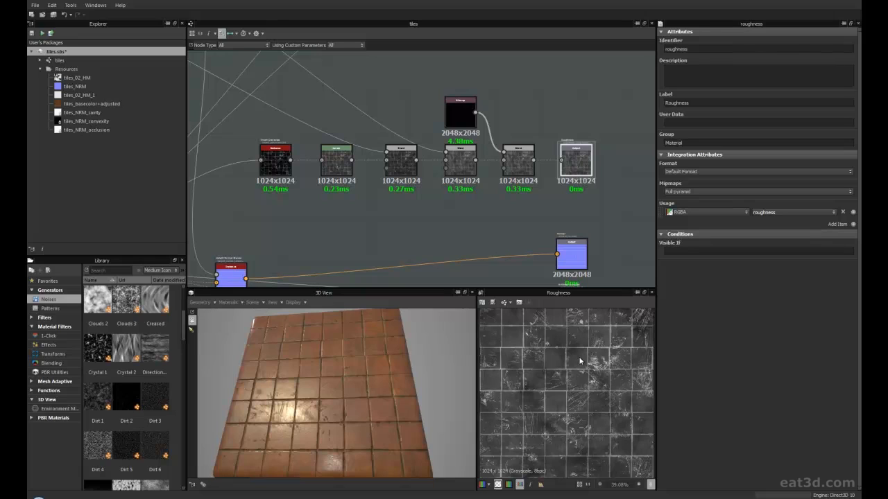
pyautogui.scroll(-1, 553, 406)
pyautogui.scroll(2, 369, 412)
pyautogui.moveTo(368, 412)
pyautogui.mouseDown()
pyautogui.moveTo(367, 423)
pyautogui.moveTo(345, 414)
pyautogui.moveTo(358, 399)
pyautogui.moveTo(402, 417)
pyautogui.moveTo(411, 374)
pyautogui.moveTo(350, 420)
pyautogui.moveTo(347, 438)
pyautogui.moveTo(359, 433)
pyautogui.moveTo(361, 405)
pyautogui.moveTo(371, 414)
pyautogui.moveTo(346, 408)
pyautogui.moveTo(366, 419)
pyautogui.moveTo(372, 406)
pyautogui.moveTo(364, 407)
pyautogui.mouseUp()
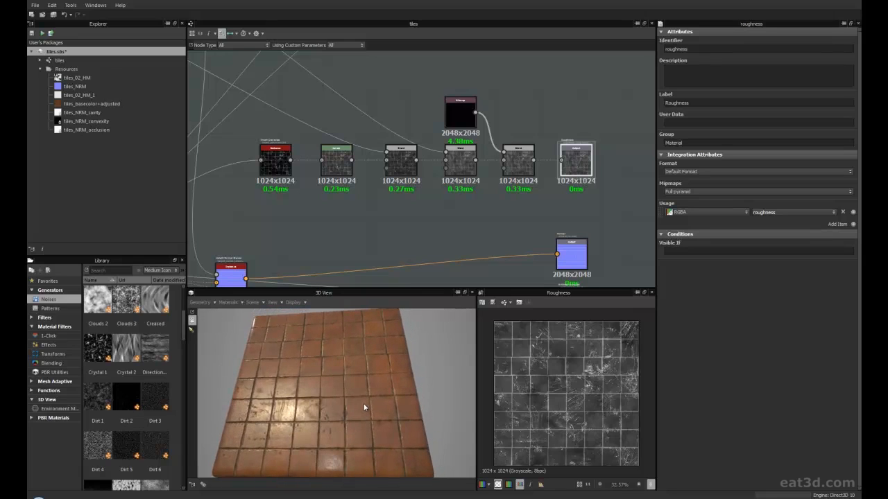
pyautogui.scroll(1, 557, 380)
pyautogui.scroll(-1, 557, 376)
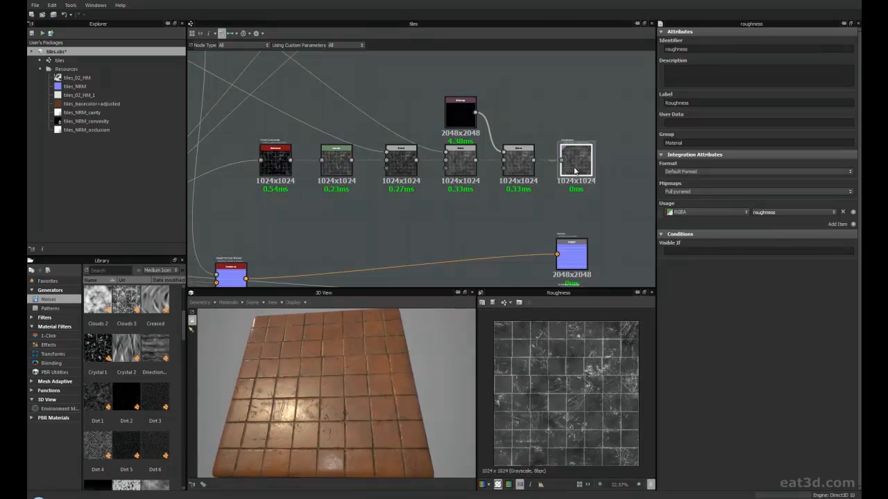
pyautogui.moveTo(581, 178); pyautogui.dragTo(576, 178)
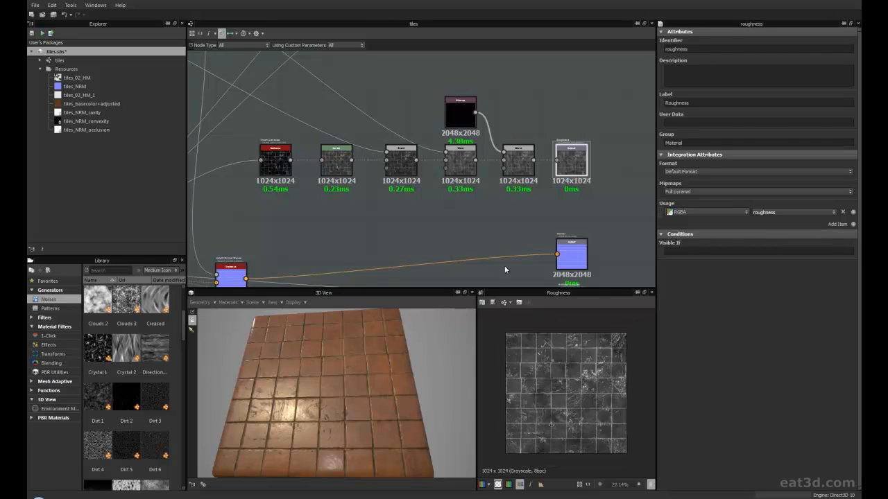
pyautogui.moveTo(617, 225); pyautogui.dragTo(588, 195, button='middle')
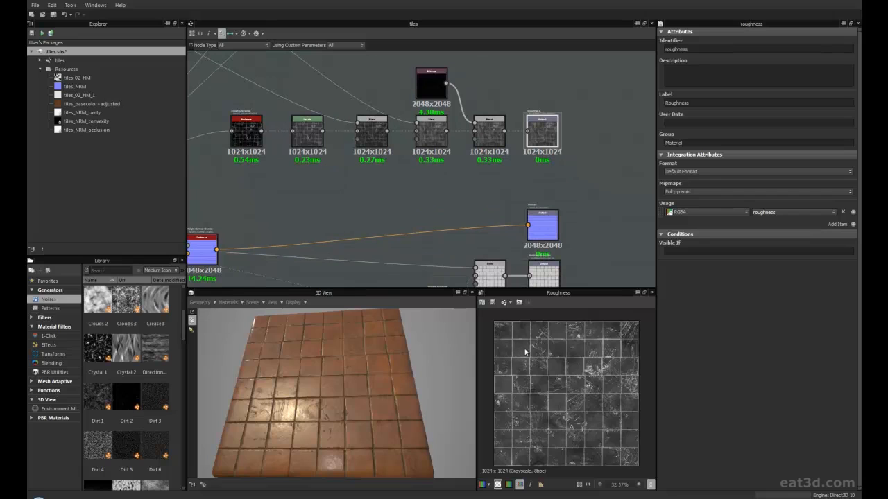
# Trace the roughness chain back to the Blend node that combines the two bitmaps and the grunge map.
pyautogui.moveTo(405, 252); pyautogui.dragTo(500, 198, button='middle')
pyautogui.scroll(-1, 443, 228)
pyautogui.moveTo(443, 228); pyautogui.dragTo(479, 240, button='middle')
pyautogui.scroll(-1, 514, 215)
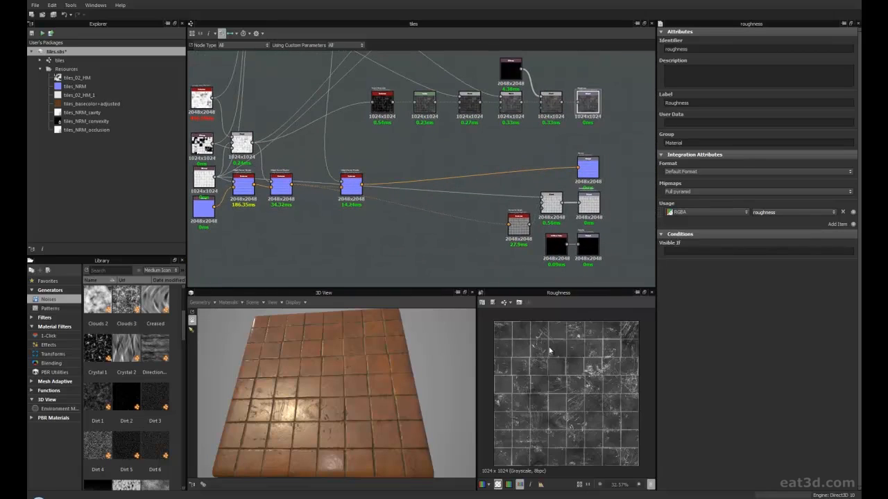
pyautogui.moveTo(375, 152); pyautogui.dragTo(419, 203, button='middle')
pyautogui.scroll(2, 420, 204)
pyautogui.moveTo(339, 210); pyautogui.dragTo(431, 207, button='middle')
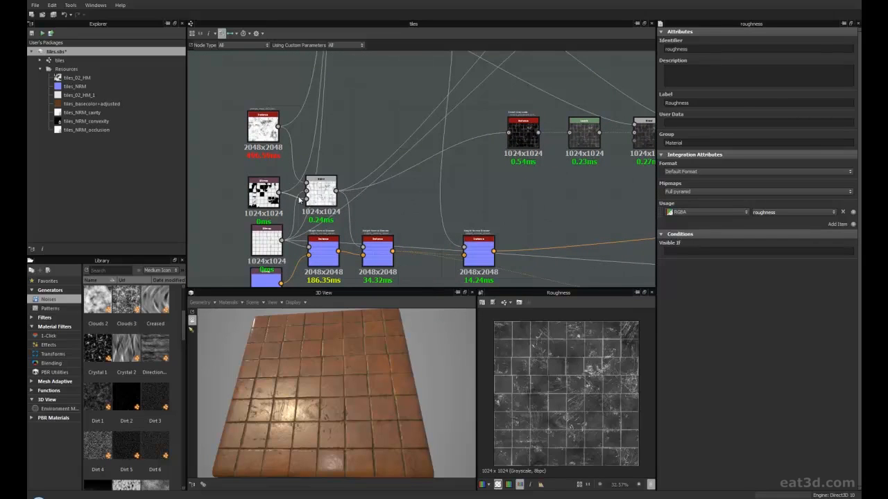
pyautogui.scroll(2, 320, 216)
pyautogui.moveTo(318, 179)
pyautogui.mouseDown()
pyautogui.moveTo(334, 180)
pyautogui.moveTo(327, 183)
pyautogui.mouseUp()
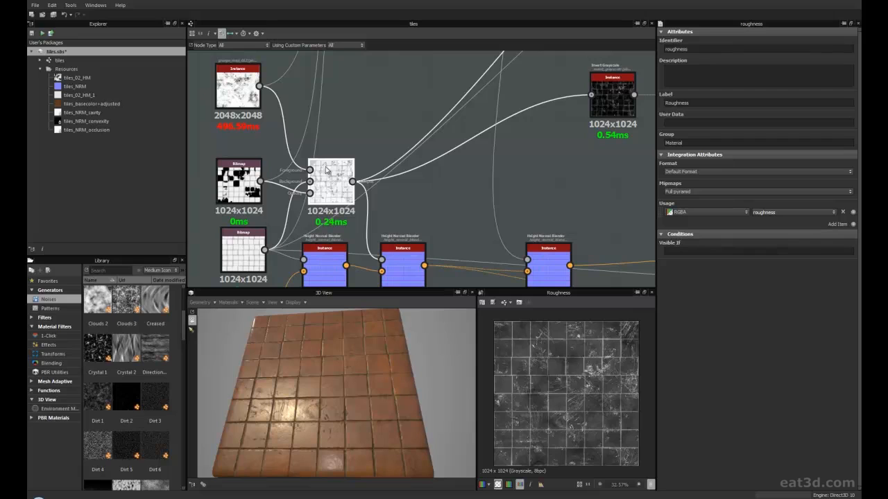
# Inspect the Invert Grayscale node at the start of the roughness row and search the library for "inv".
pyautogui.moveTo(404, 197); pyautogui.dragTo(386, 207, button='middle')
pyautogui.moveTo(489, 154); pyautogui.dragTo(444, 167, button='middle')
pyautogui.click(427, 149)
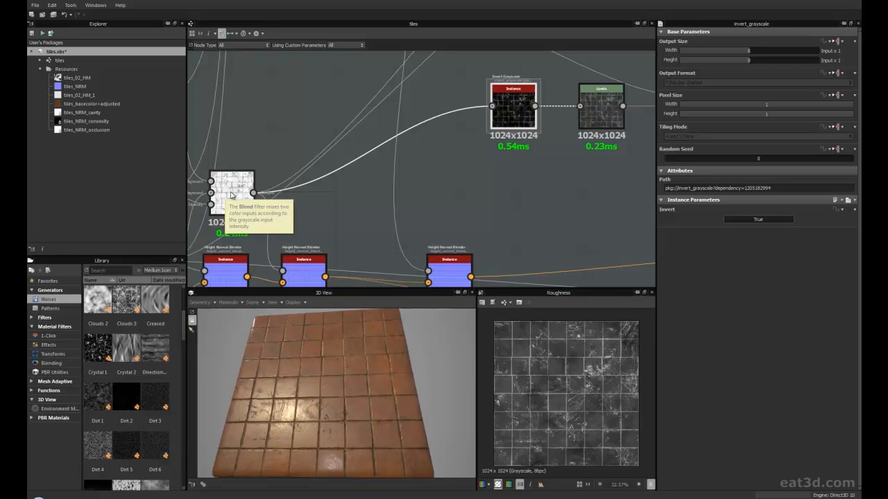
pyautogui.moveTo(448, 182); pyautogui.dragTo(372, 211, button='middle')
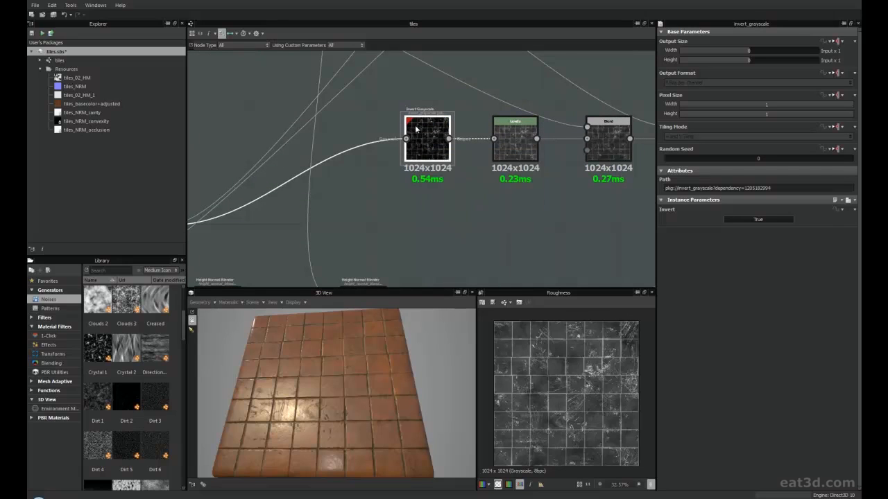
pyautogui.moveTo(387, 177); pyautogui.dragTo(351, 201, button='middle')
pyautogui.scroll(3, 387, 162)
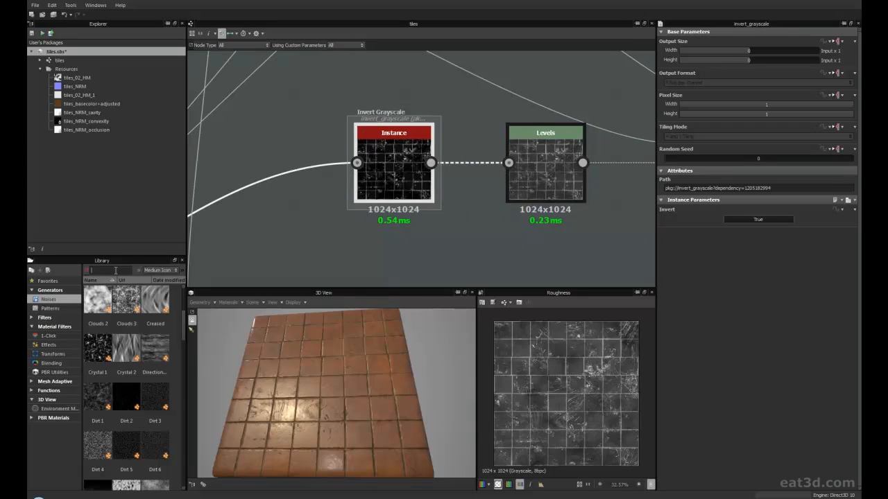
pyautogui.write('inv')
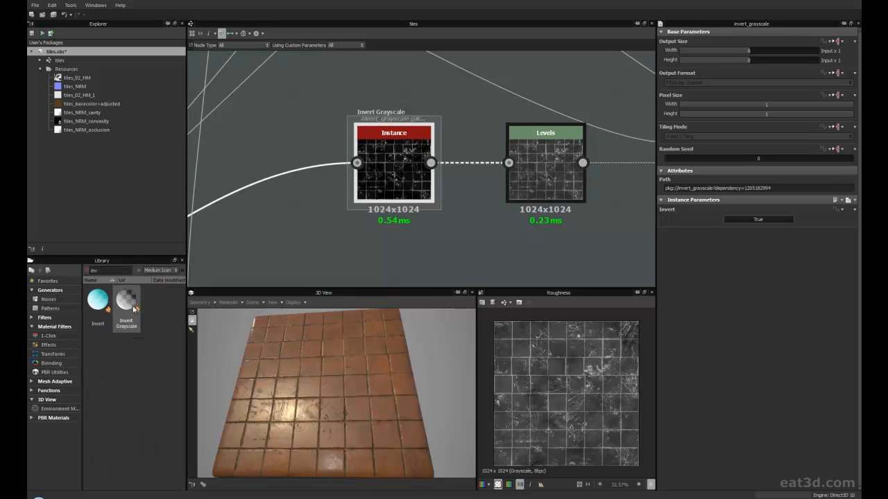
pyautogui.moveTo(456, 242); pyautogui.dragTo(447, 241, button='middle')
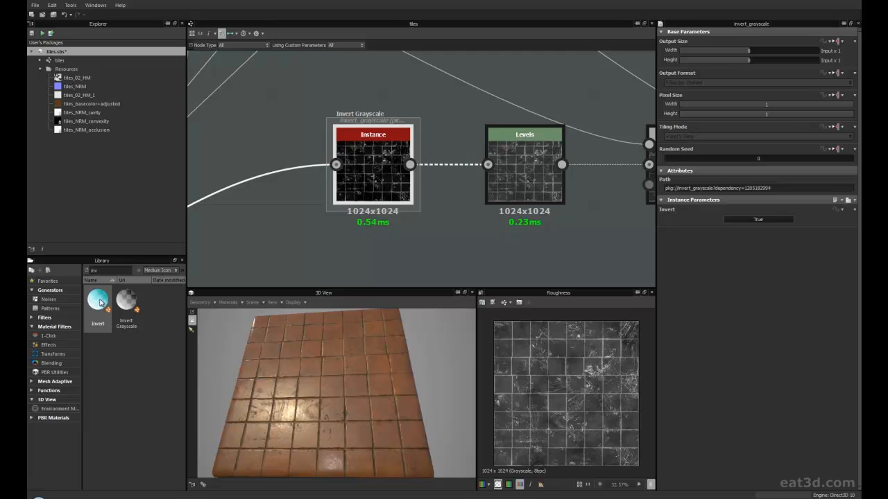
# Compare the Invert Grayscale result with the Levels and Blend nodes that follow it in the roughness row.
pyautogui.moveTo(461, 250); pyautogui.dragTo(359, 250, button='middle')
pyautogui.moveTo(341, 211); pyautogui.dragTo(317, 207, button='middle')
pyautogui.scroll(-1, 326, 208)
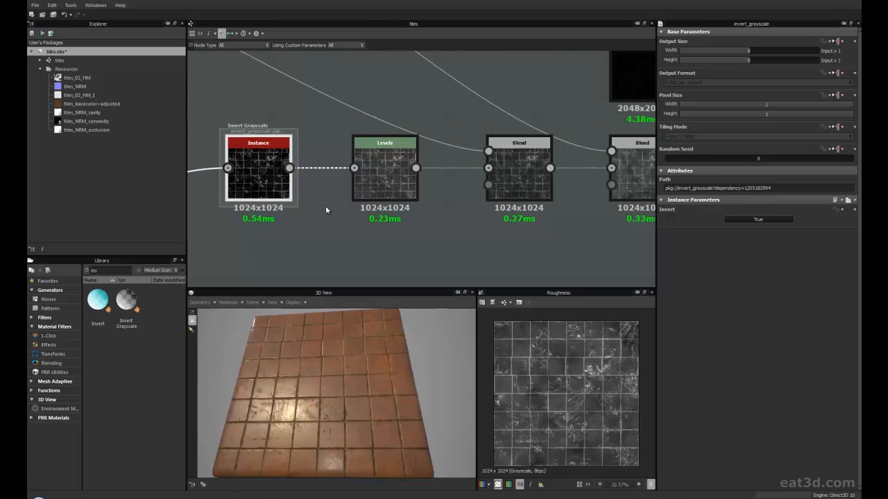
pyautogui.scroll(1, 325, 206)
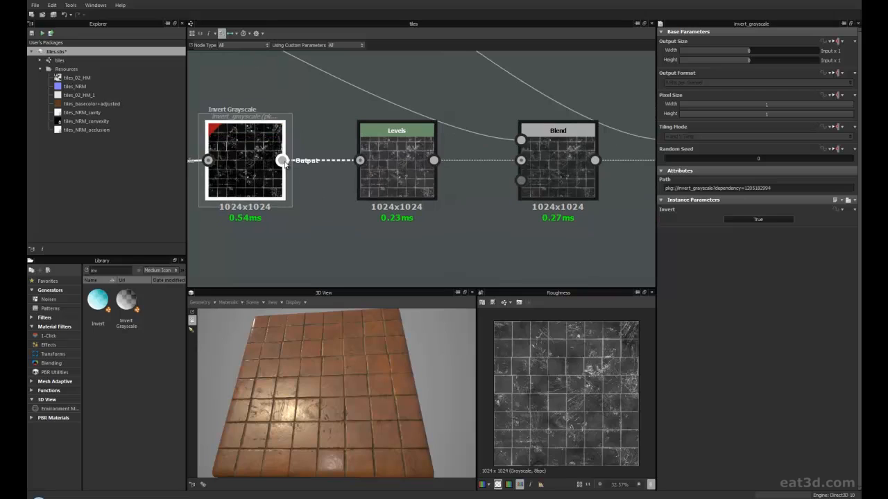
pyautogui.moveTo(412, 182); pyautogui.dragTo(356, 188, button='middle')
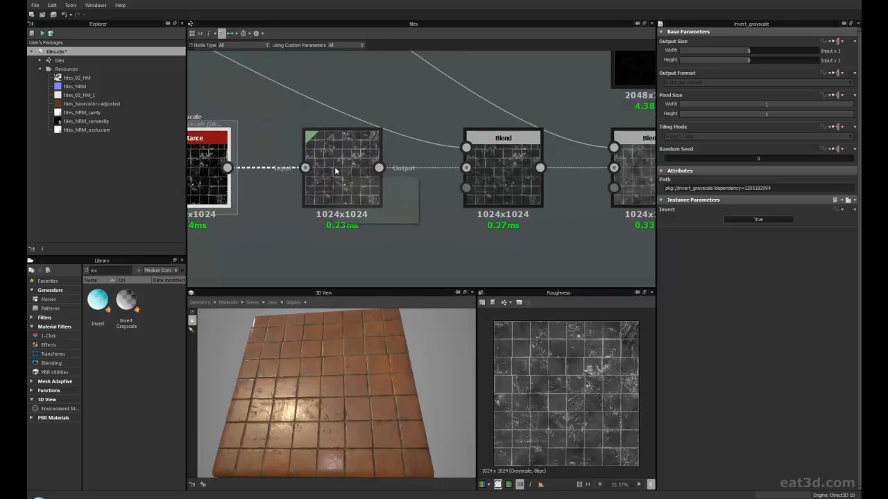
pyautogui.moveTo(204, 185); pyautogui.dragTo(232, 180, button='middle')
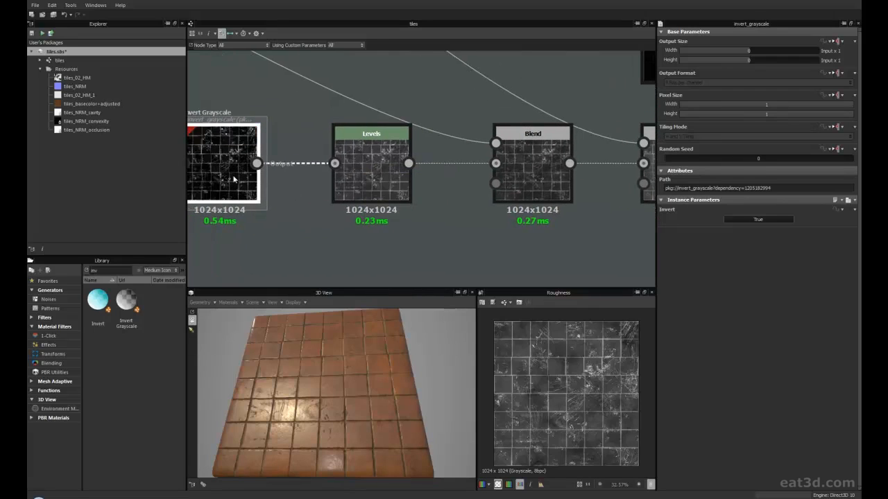
pyautogui.scroll(-3, 428, 221)
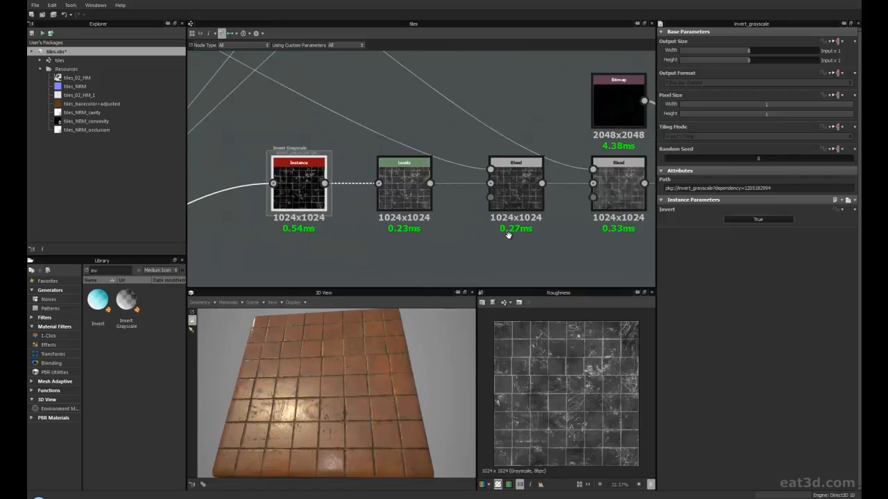
# Try Invert Grayscale directly as the Roughness input, check the tile reflections, and restore the chain through Levels and Blend.
pyautogui.scroll(-1, 504, 217)
pyautogui.moveTo(487, 215); pyautogui.dragTo(428, 211, button='middle')
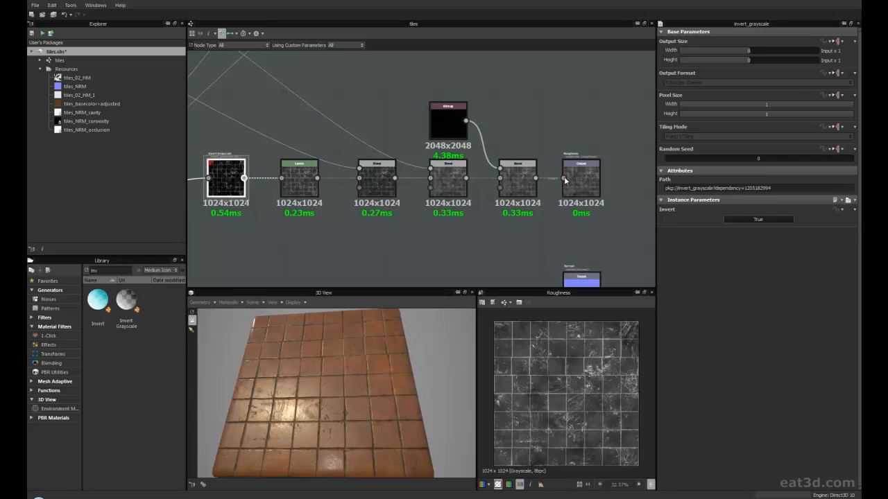
pyautogui.moveTo(322, 423)
pyautogui.mouseDown()
pyautogui.moveTo(321, 440)
pyautogui.moveTo(302, 421)
pyautogui.moveTo(312, 410)
pyautogui.moveTo(319, 419)
pyautogui.moveTo(306, 429)
pyautogui.moveTo(296, 423)
pyautogui.moveTo(316, 423)
pyautogui.moveTo(308, 416)
pyautogui.mouseUp()
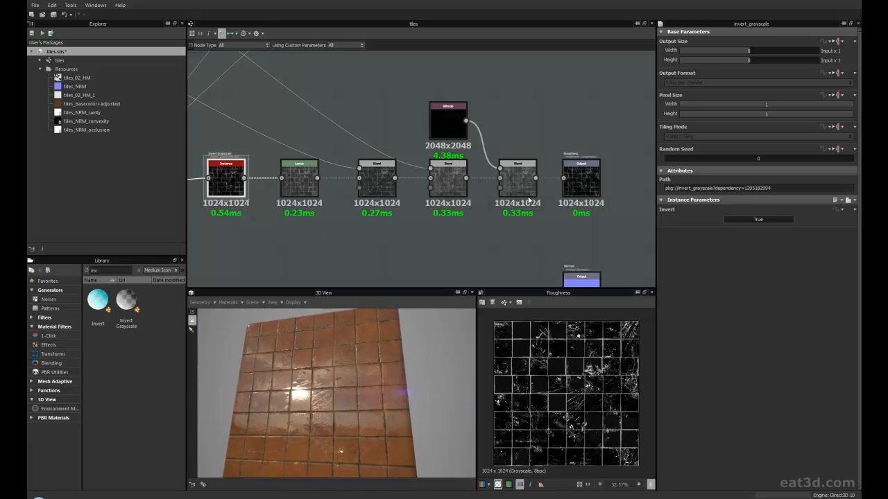
pyautogui.moveTo(244, 179); pyautogui.dragTo(281, 179)
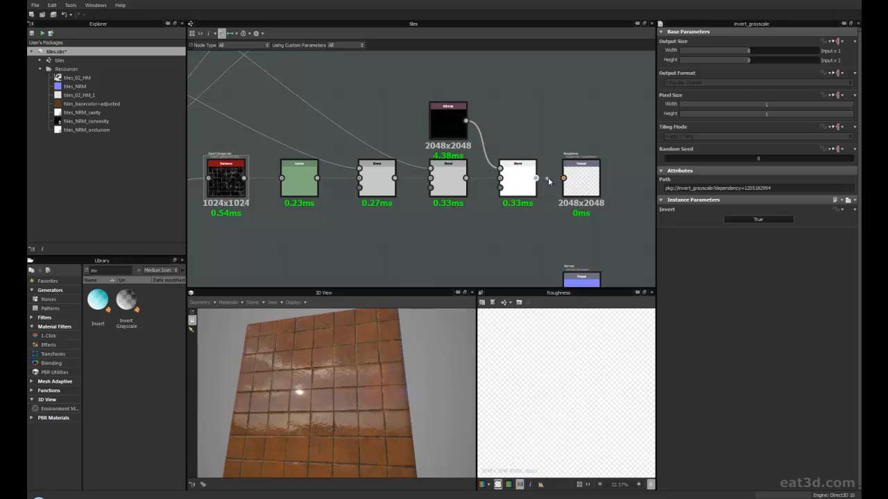
pyautogui.moveTo(326, 371); pyautogui.dragTo(344, 363)
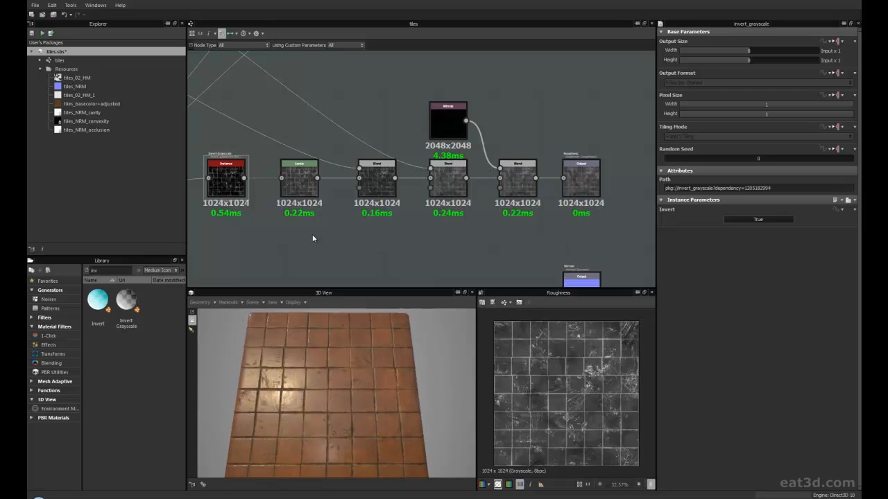
# Preview the Levels node in the roughness row and inspect its luminance histogram alongside the tiles up close.
pyautogui.moveTo(312, 234); pyautogui.dragTo(329, 247, button='middle')
pyautogui.scroll(3, 329, 247)
pyautogui.click(311, 149)
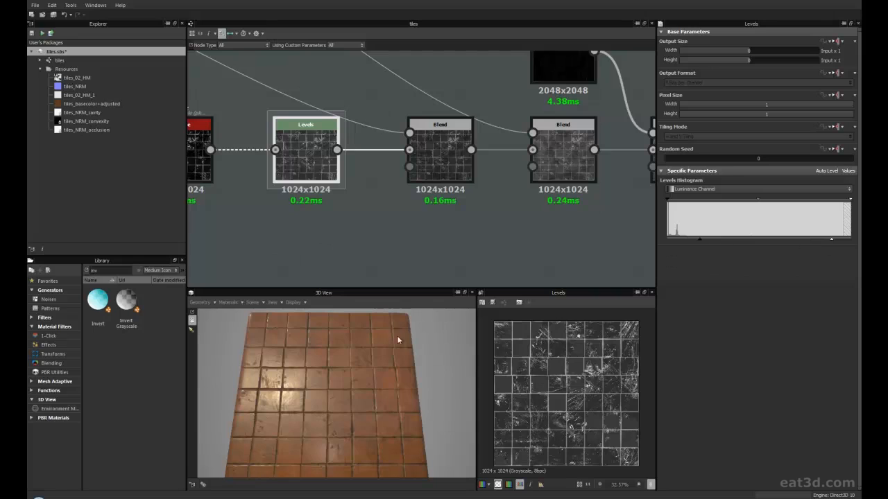
pyautogui.moveTo(399, 223); pyautogui.dragTo(436, 222, button='middle')
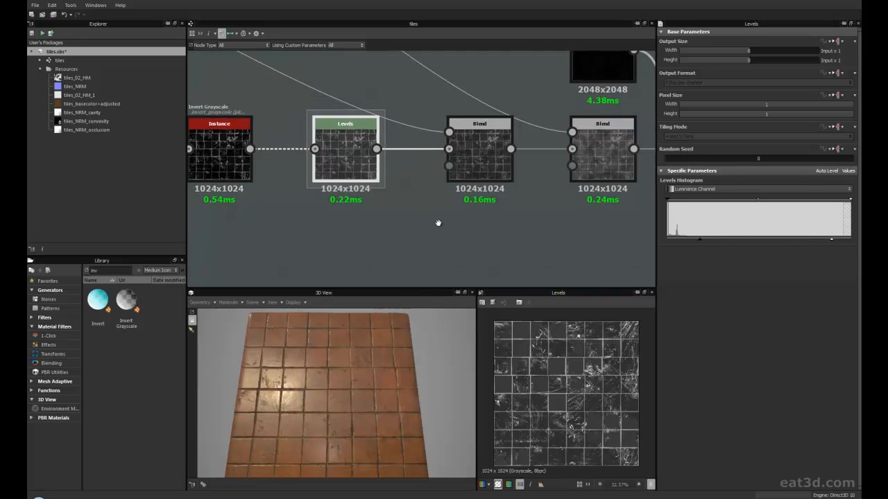
pyautogui.moveTo(321, 409); pyautogui.dragTo(344, 397)
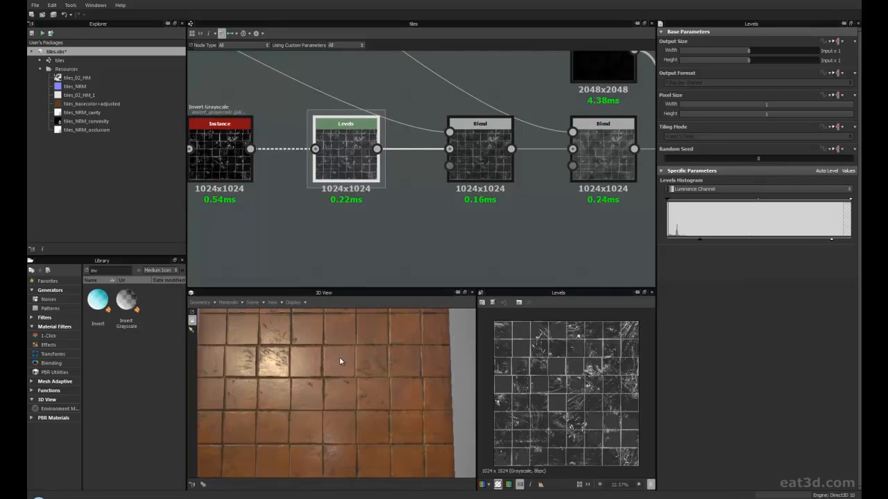
# Examine the Levels and following Blend nodes in the roughness row against the highlights on the tiles from several angles.
pyautogui.moveTo(347, 162); pyautogui.dragTo(282, 212, button='middle')
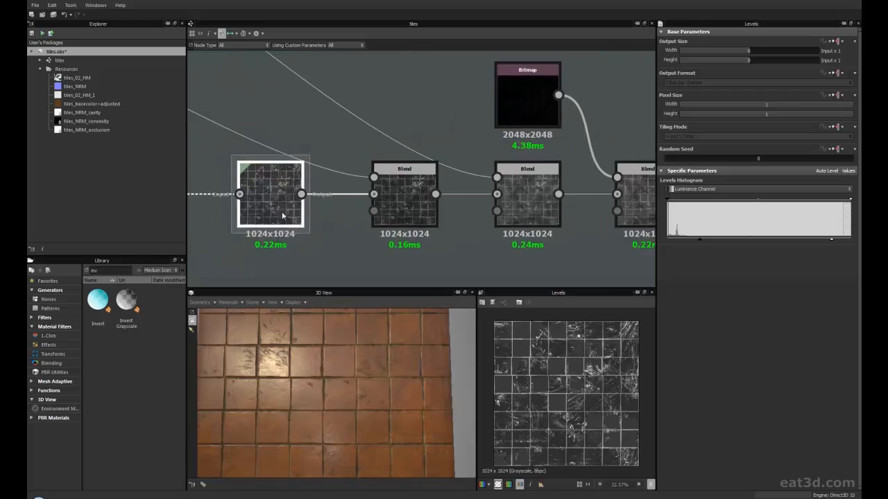
pyautogui.scroll(2, 278, 210)
pyautogui.moveTo(312, 389)
pyautogui.mouseDown()
pyautogui.moveTo(301, 367)
pyautogui.moveTo(313, 372)
pyautogui.moveTo(308, 357)
pyautogui.moveTo(305, 388)
pyautogui.moveTo(303, 363)
pyautogui.moveTo(306, 377)
pyautogui.mouseUp()
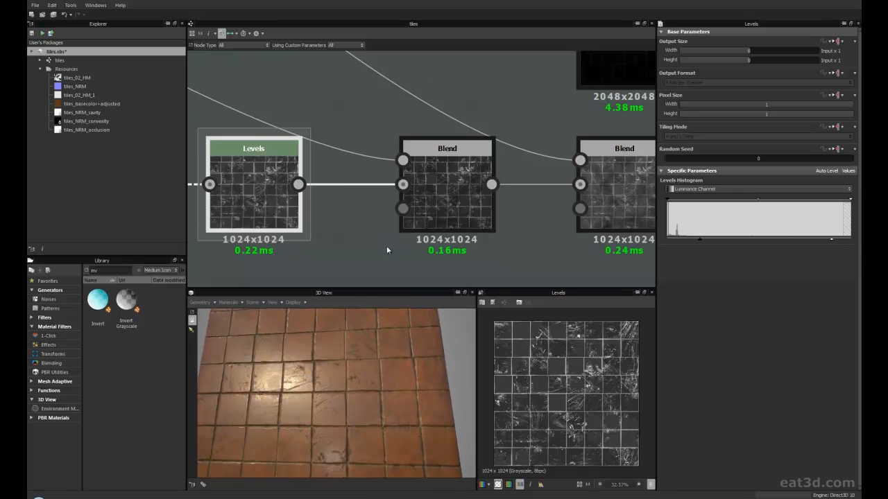
pyautogui.moveTo(388, 252); pyautogui.dragTo(370, 251, button='middle')
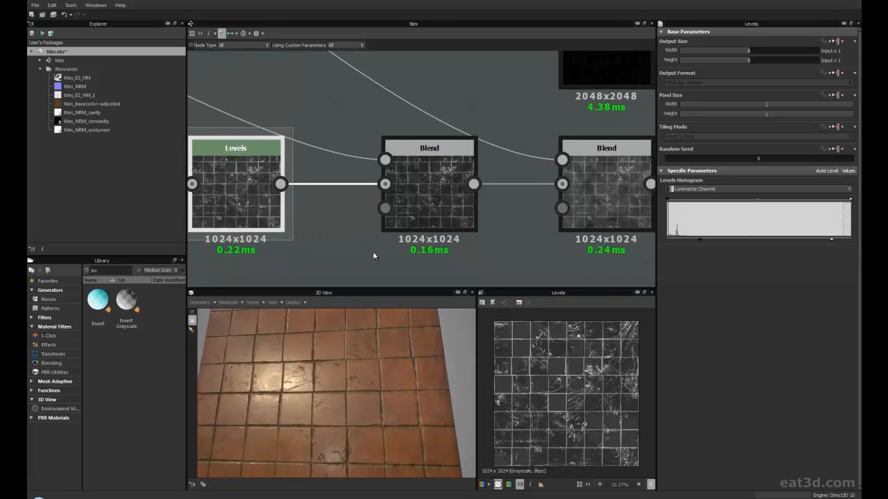
pyautogui.scroll(-3, 373, 251)
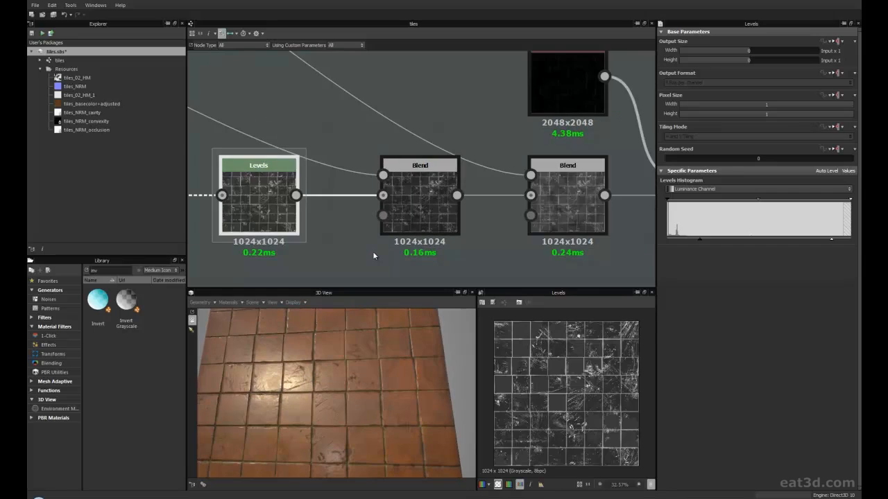
pyautogui.moveTo(376, 258); pyautogui.dragTo(350, 238, button='middle')
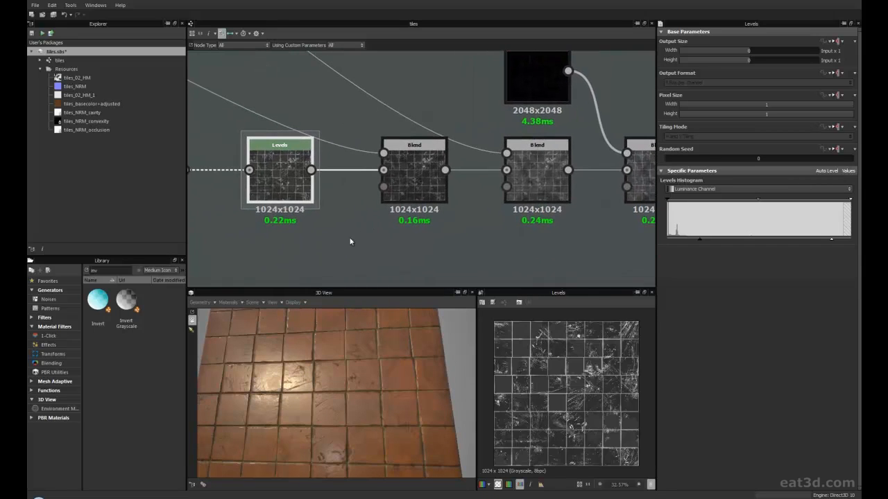
pyautogui.moveTo(356, 377); pyautogui.dragTo(318, 378)
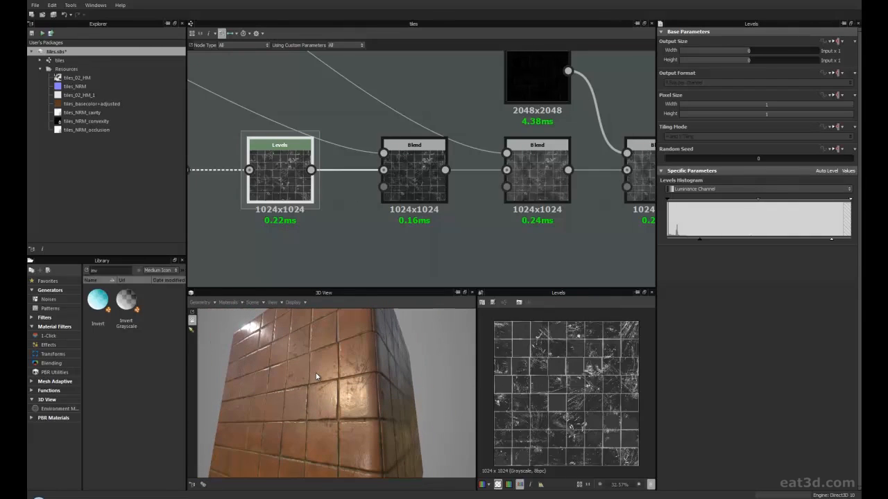
pyautogui.moveTo(353, 242); pyautogui.dragTo(339, 250, button='middle')
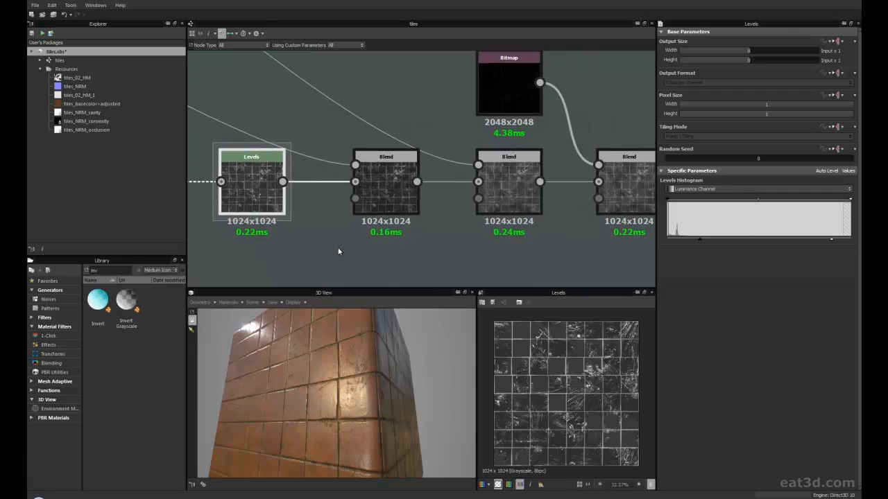
pyautogui.moveTo(305, 366); pyautogui.dragTo(322, 359)
pyautogui.moveTo(332, 229); pyautogui.dragTo(293, 239, button='middle')
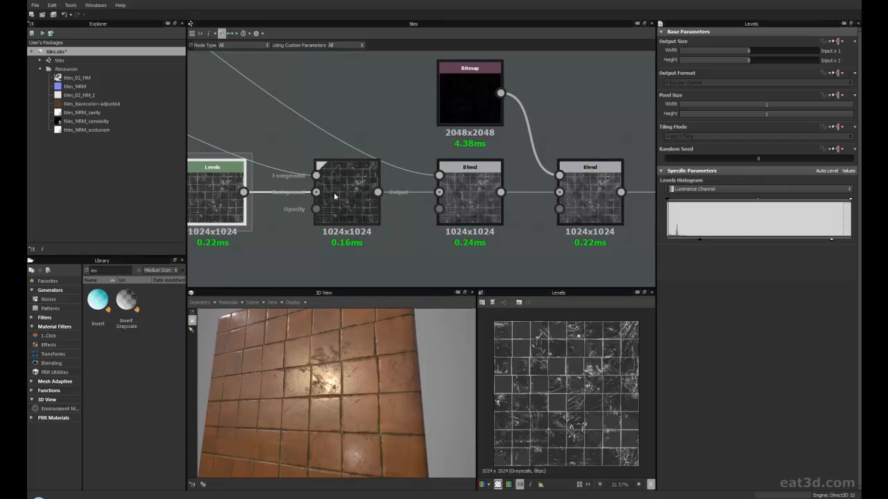
# Trace the foreground inputs of the roughness Blends back to their source nodes in the base color rows.
pyautogui.scroll(-1, 333, 208)
pyautogui.moveTo(282, 215); pyautogui.dragTo(405, 245, button='middle')
pyautogui.scroll(-2, 260, 179)
pyautogui.moveTo(255, 172); pyautogui.dragTo(439, 199, button='middle')
pyautogui.moveTo(276, 134); pyautogui.dragTo(362, 207, button='middle')
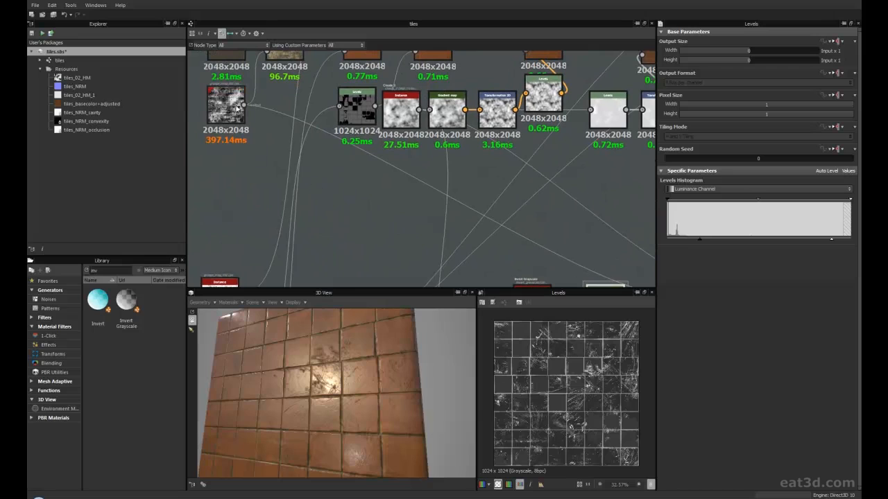
pyautogui.moveTo(252, 120); pyautogui.dragTo(269, 155, button='middle')
pyautogui.moveTo(425, 224); pyautogui.dragTo(271, 149, button='middle')
pyautogui.moveTo(503, 214); pyautogui.dragTo(333, 163, button='middle')
pyautogui.scroll(3, 367, 170)
pyautogui.scroll(2, 416, 190)
pyautogui.moveTo(529, 259); pyautogui.dragTo(349, 196, button='middle')
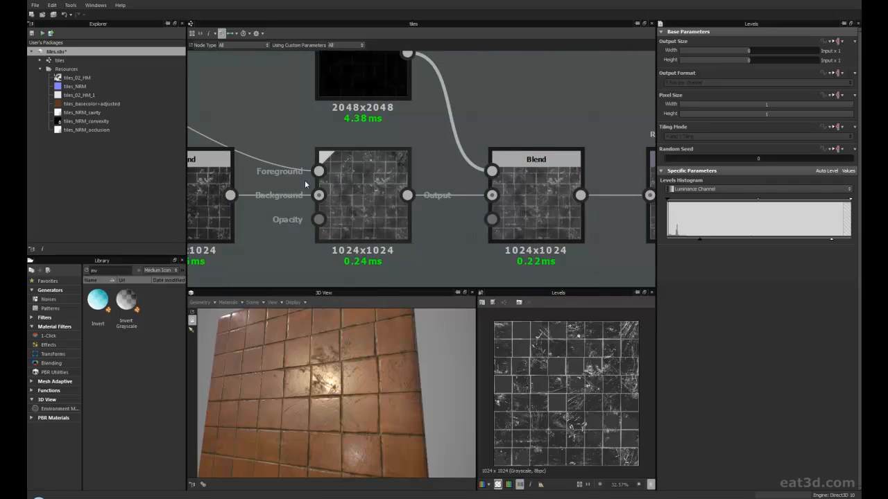
# Examine the last roughness Blend and the Bitmap node feeding its foreground up close.
pyautogui.moveTo(427, 218); pyautogui.dragTo(353, 197, button='middle')
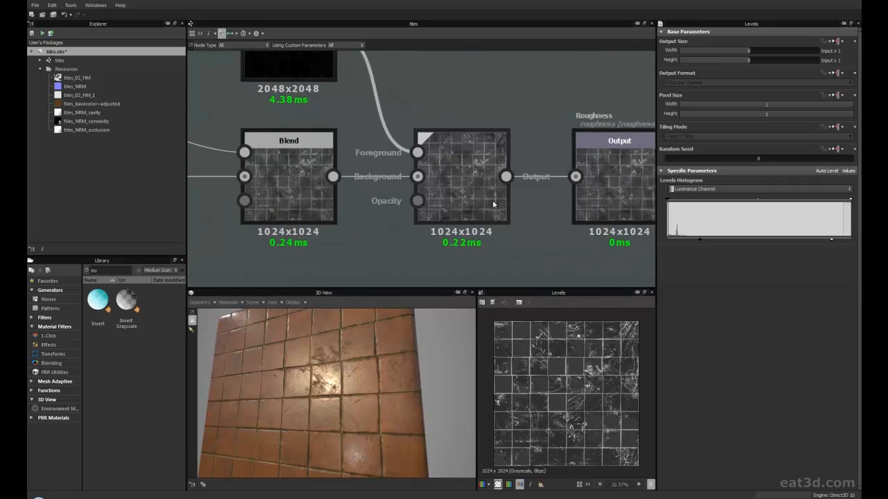
pyautogui.moveTo(534, 232); pyautogui.dragTo(465, 237, button='middle')
pyautogui.scroll(-1, 310, 132)
pyautogui.moveTo(311, 132); pyautogui.dragTo(314, 195, button='middle')
pyautogui.scroll(2, 284, 139)
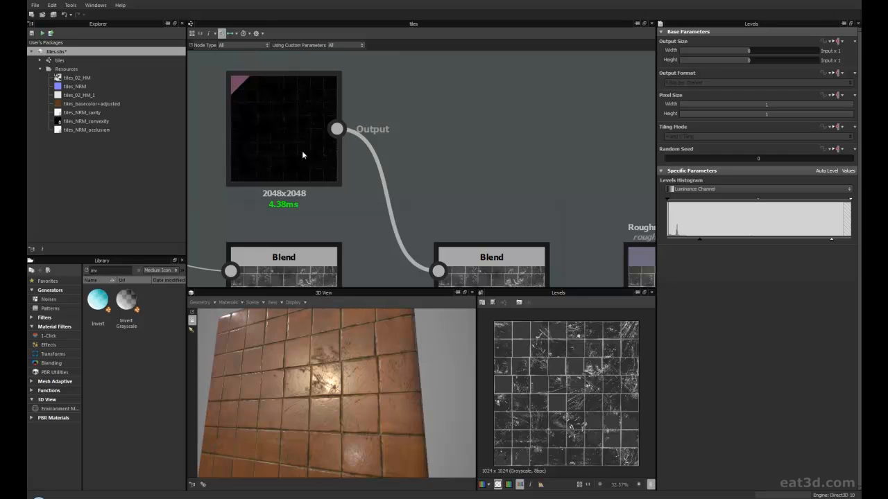
pyautogui.scroll(1, 303, 150)
pyautogui.scroll(-1, 303, 151)
pyautogui.moveTo(473, 187); pyautogui.dragTo(500, 193, button='middle')
pyautogui.scroll(1, 361, 156)
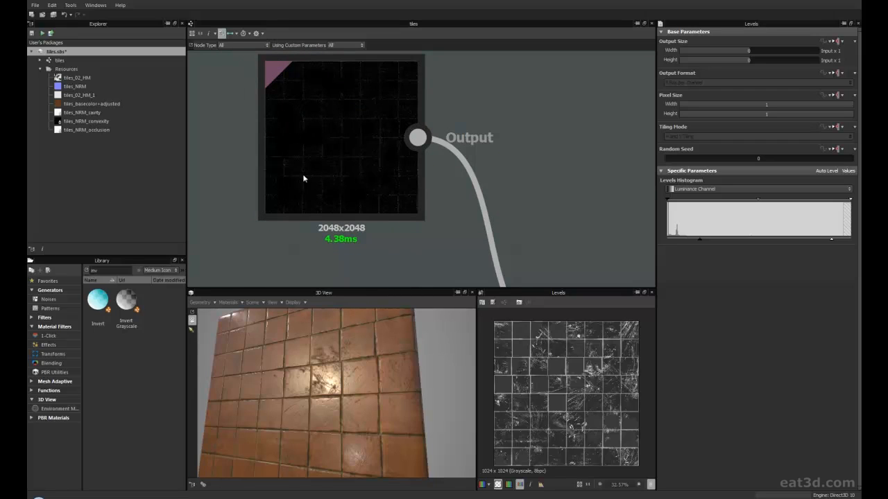
pyautogui.scroll(-4, 476, 200)
pyautogui.moveTo(553, 200); pyautogui.dragTo(409, 139, button='middle')
pyautogui.scroll(-1, 430, 158)
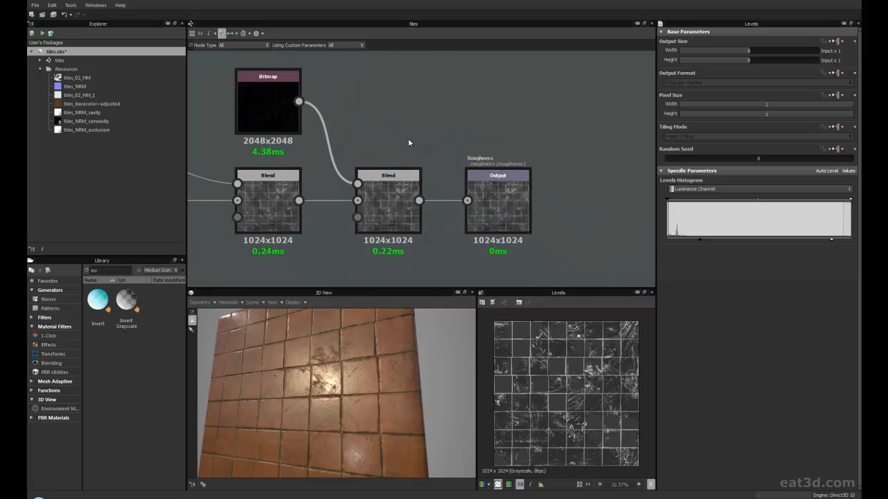
# Try an Invert Grayscale node between the convexity Bitmap and the last Blend's foreground, and check the tile reflections.
pyautogui.moveTo(279, 119); pyautogui.dragTo(264, 108)
pyautogui.moveTo(127, 300); pyautogui.dragTo(283, 91)
pyautogui.moveTo(390, 96); pyautogui.dragTo(360, 184)
pyautogui.moveTo(360, 115); pyautogui.dragTo(345, 129)
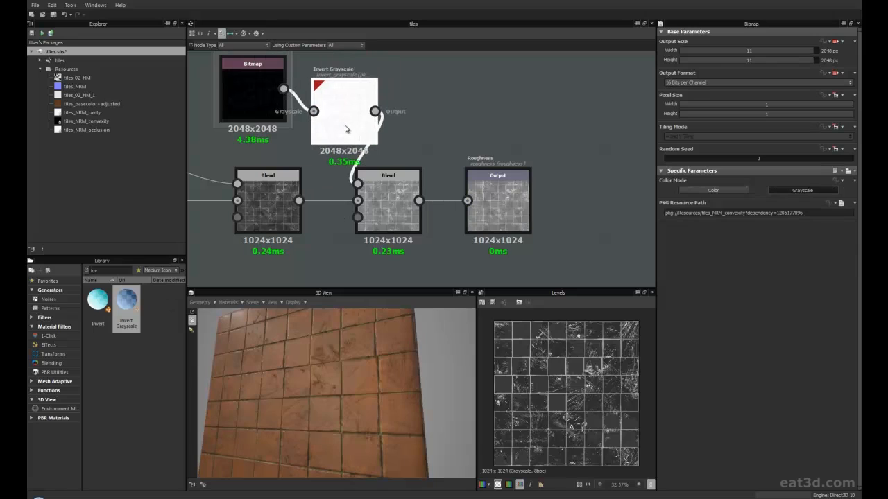
pyautogui.scroll(4, 416, 191)
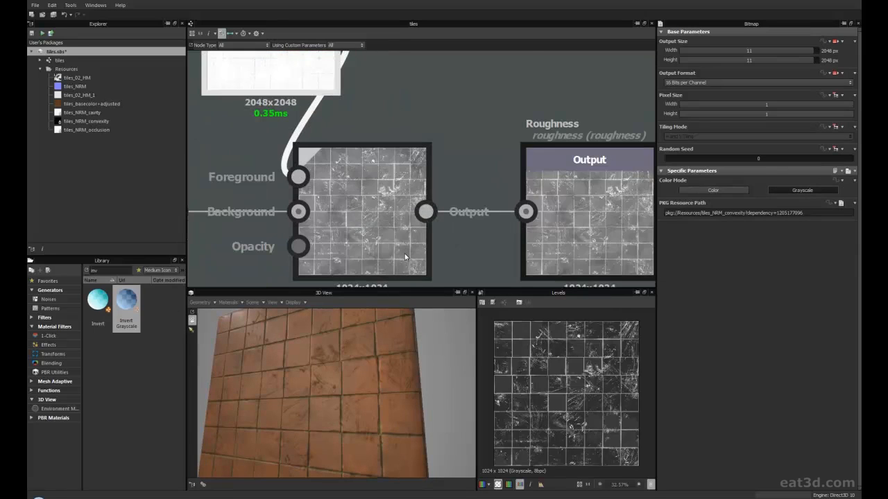
pyautogui.scroll(-4, 404, 233)
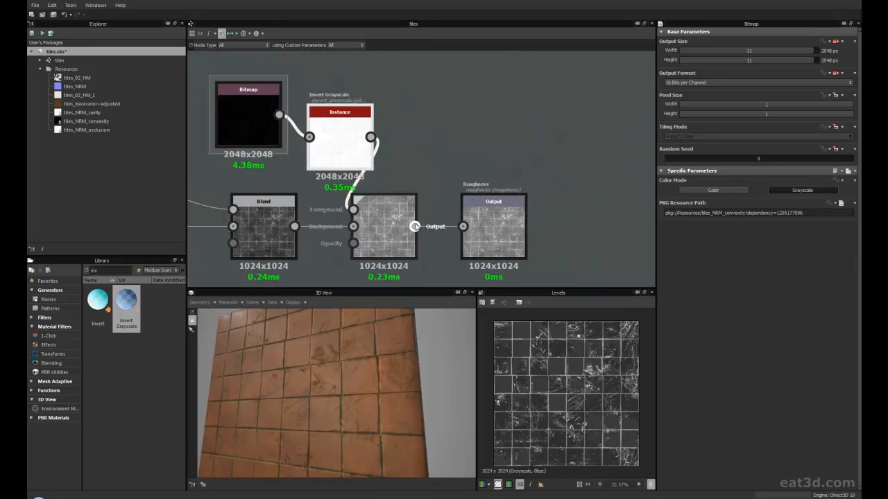
pyautogui.moveTo(352, 342); pyautogui.dragTo(367, 386)
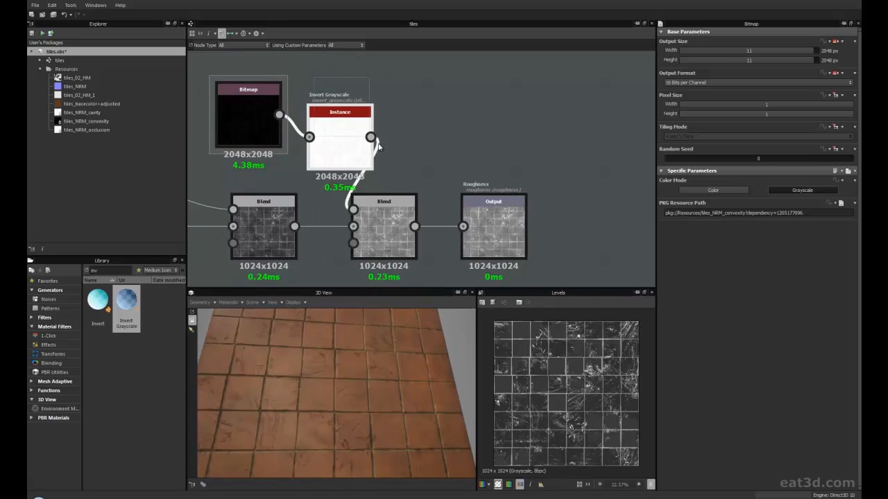
# Delete the added Invert Grayscale node and reconnect the convexity Bitmap directly to the last Blend's foreground.
pyautogui.press('Delete')
pyautogui.moveTo(279, 114); pyautogui.dragTo(353, 209)
pyautogui.moveTo(404, 151); pyautogui.dragTo(377, 116, button='middle')
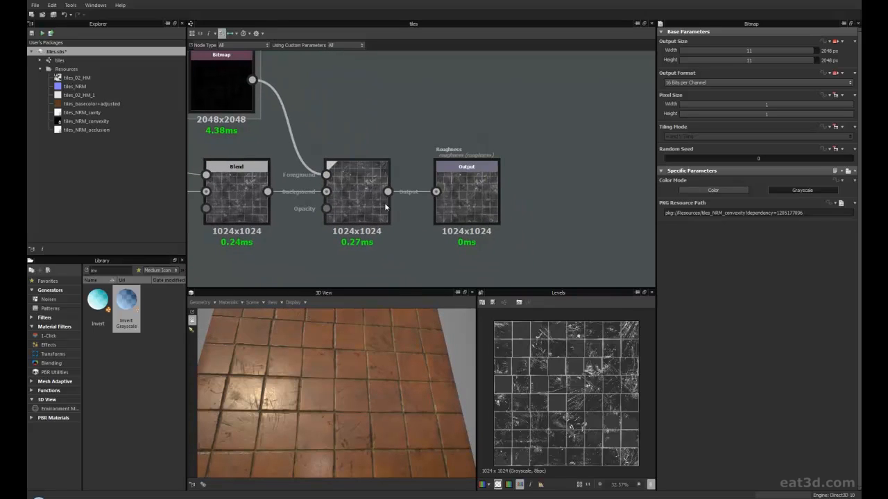
# Move the Roughness output node farther away from the last Blend.
pyautogui.moveTo(476, 202); pyautogui.dragTo(521, 202)
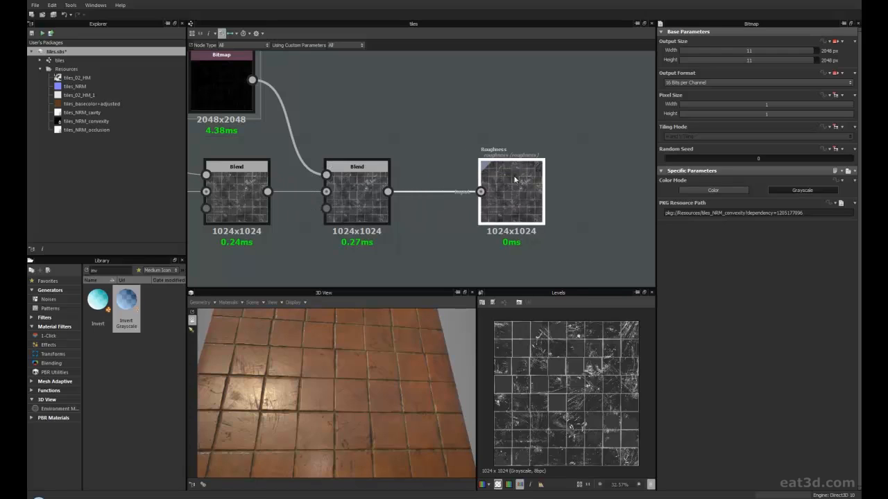
pyautogui.moveTo(520, 196); pyautogui.dragTo(448, 174, button='middle')
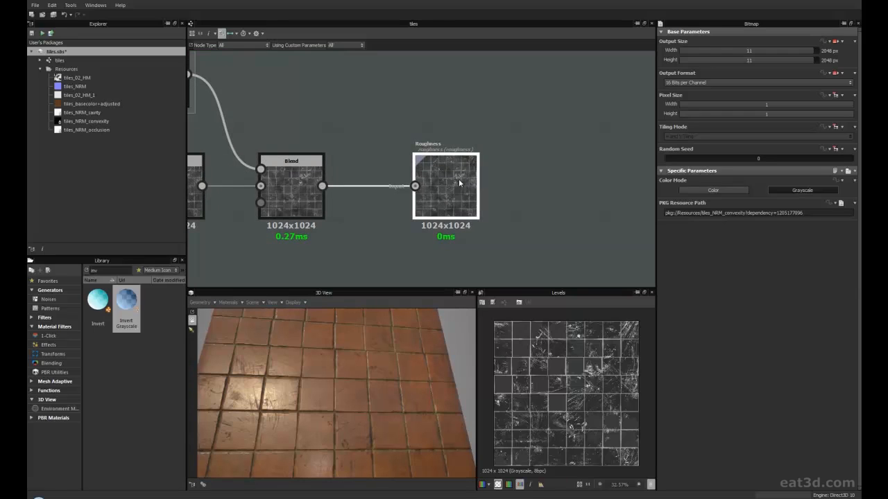
pyautogui.moveTo(309, 106); pyautogui.dragTo(347, 123, button='middle')
pyautogui.moveTo(211, 92); pyautogui.dragTo(239, 75, button='middle')
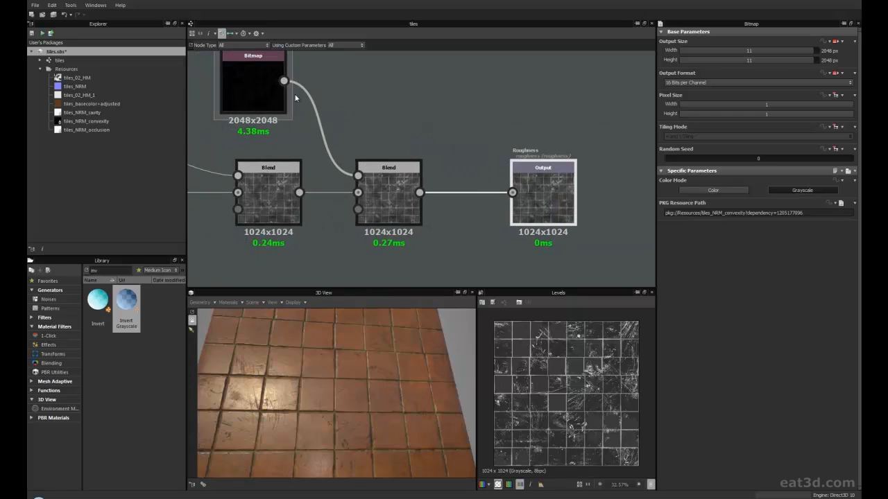
# Review the opacity and blending mode of the last Blend before the Roughness output.
pyautogui.moveTo(388, 182); pyautogui.dragTo(365, 195, button='middle')
pyautogui.click(375, 221)
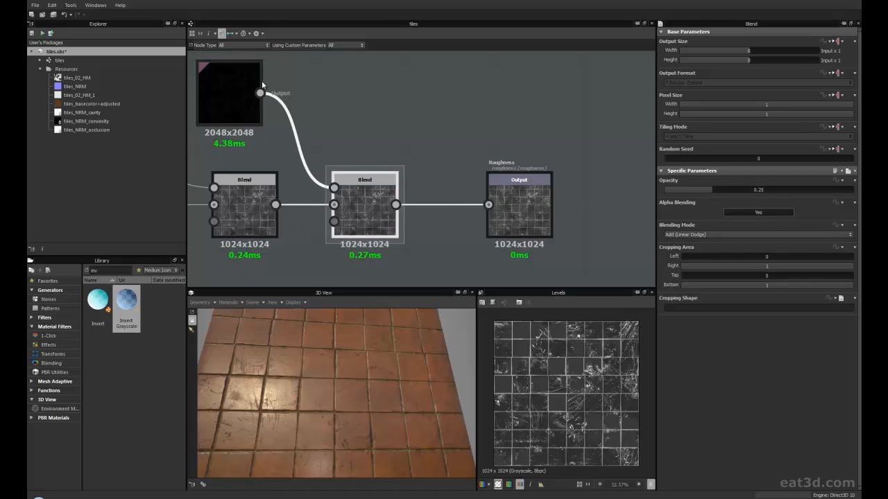
pyautogui.moveTo(378, 168); pyautogui.dragTo(391, 174, button='middle')
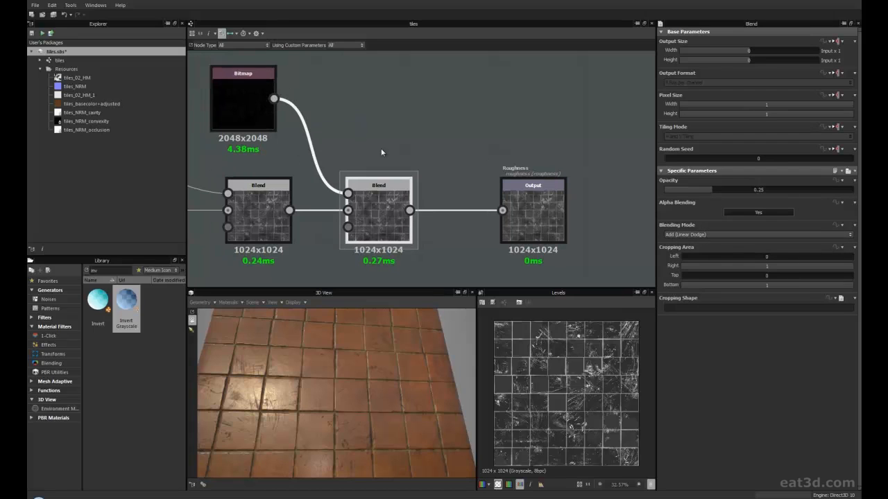
# Reposition the convexity Bitmap node directly above the second-to-last Blend in the roughness row.
pyautogui.moveTo(249, 106); pyautogui.dragTo(234, 98)
pyautogui.moveTo(250, 105); pyautogui.dragTo(293, 113, button='middle')
pyautogui.moveTo(294, 117); pyautogui.dragTo(317, 114)
# Survey the whole tile graph, checking how the roughness row relates to the base color and normal rows.
pyautogui.moveTo(482, 129); pyautogui.dragTo(412, 106, button='middle')
pyautogui.scroll(-8, 410, 106)
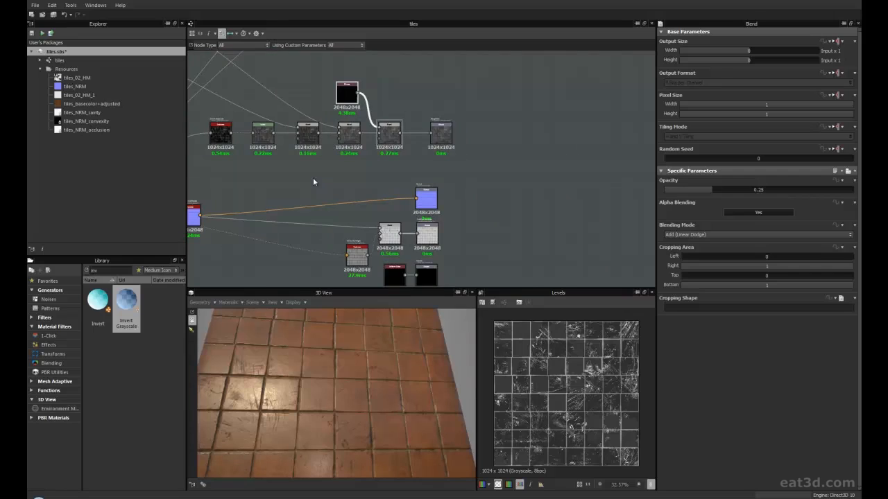
pyautogui.scroll(3, 449, 197)
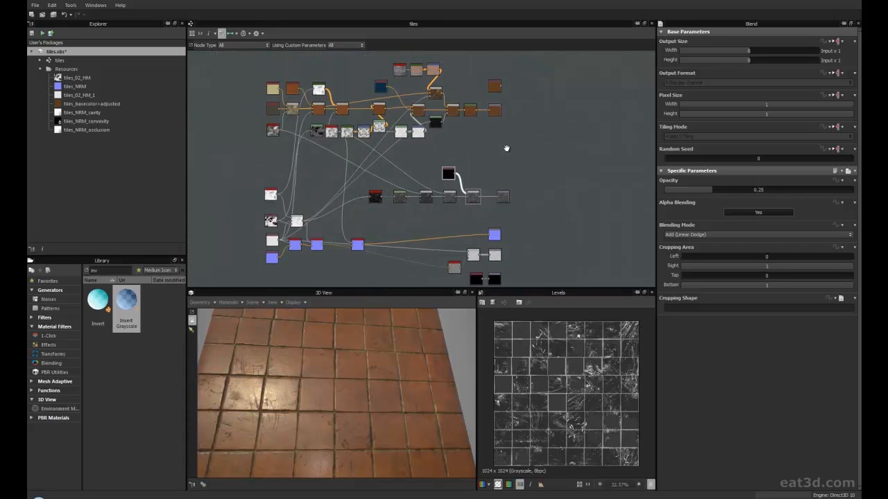
pyautogui.moveTo(507, 149); pyautogui.dragTo(501, 156, button='middle')
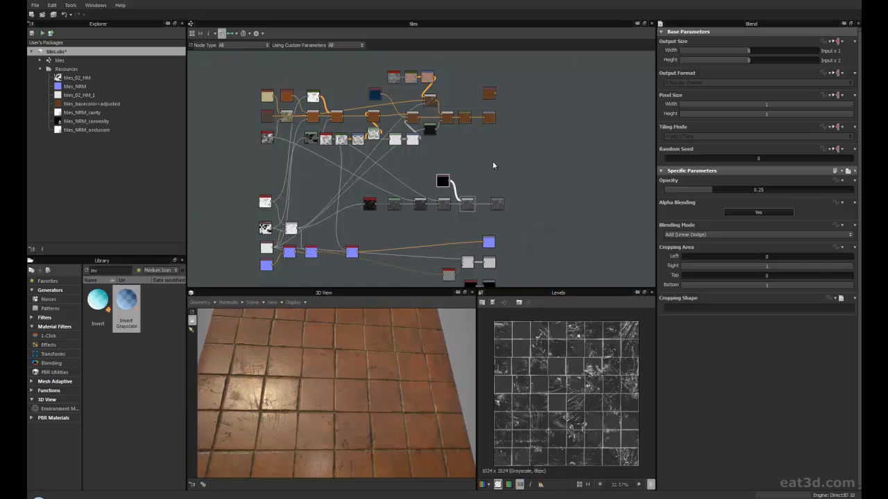
pyautogui.scroll(5, 494, 161)
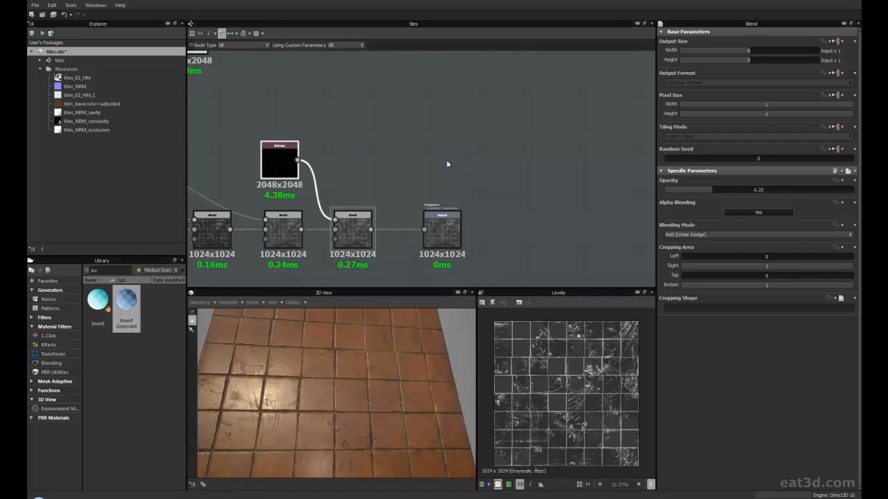
pyautogui.moveTo(392, 165); pyautogui.dragTo(399, 93, button='middle')
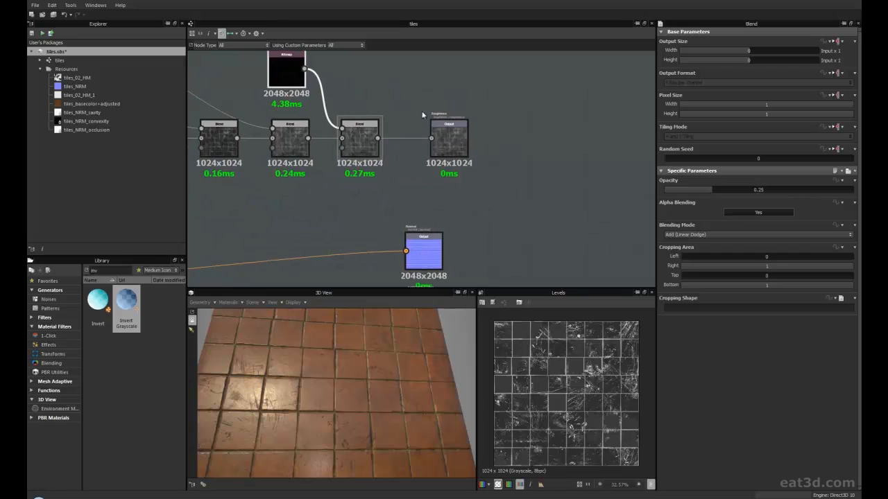
pyautogui.scroll(-1, 412, 130)
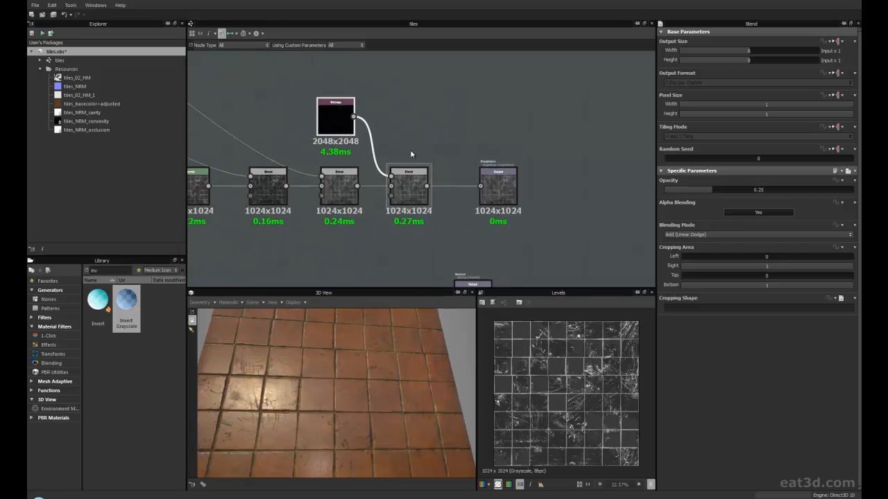
# Move the Roughness output node back next to the last Blend, in line with the other outputs.
pyautogui.scroll(-2, 413, 149)
pyautogui.moveTo(414, 149); pyautogui.dragTo(353, 156, button='middle')
pyautogui.moveTo(395, 176); pyautogui.dragTo(384, 178)
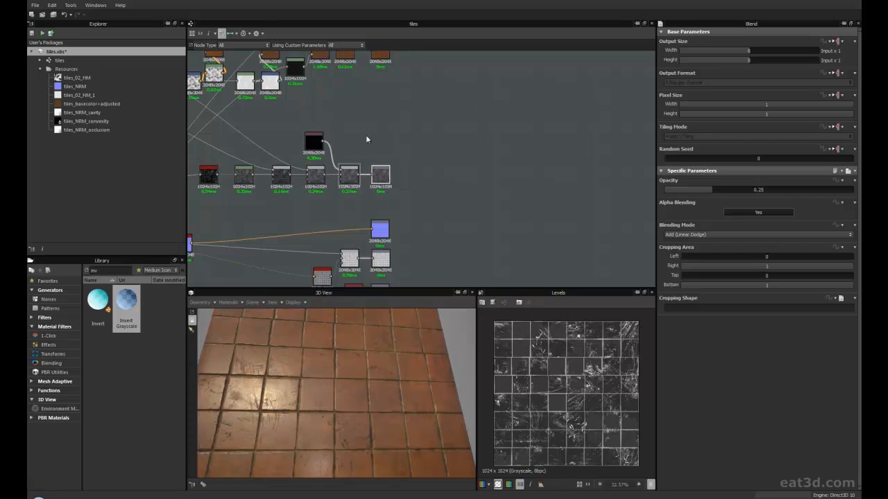
pyautogui.scroll(5, 375, 144)
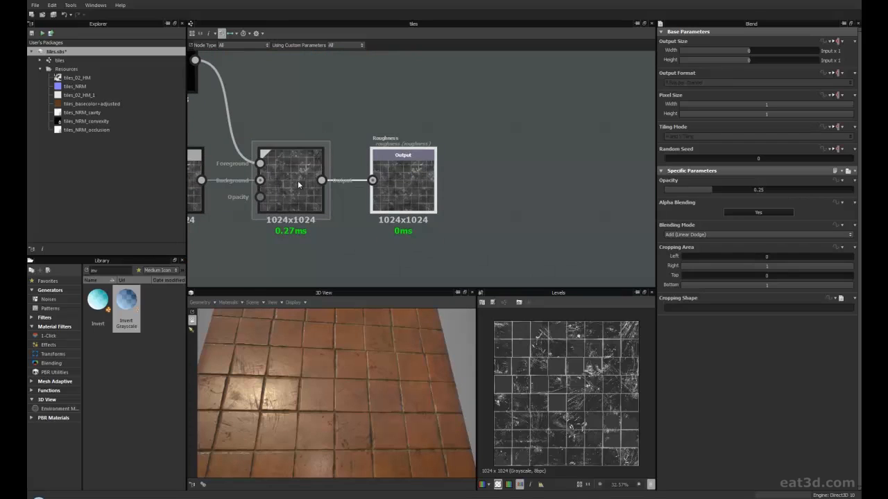
# Preview the Roughness output map and compare it with the tile reflections in an enlarged 3D view.
pyautogui.click(400, 185)
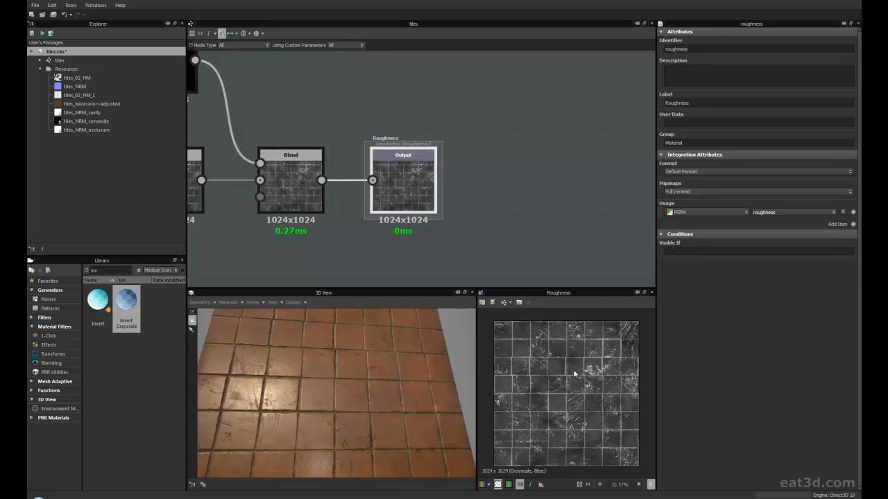
pyautogui.scroll(1, 549, 394)
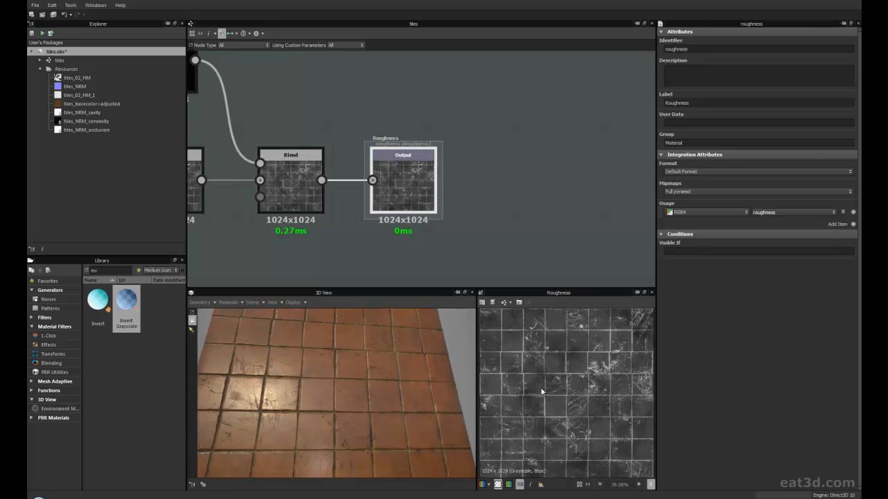
pyautogui.moveTo(374, 406); pyautogui.dragTo(347, 416)
pyautogui.scroll(-3, 339, 256)
pyautogui.moveTo(342, 384); pyautogui.dragTo(378, 228)
pyautogui.moveTo(328, 356); pyautogui.dragTo(278, 353)
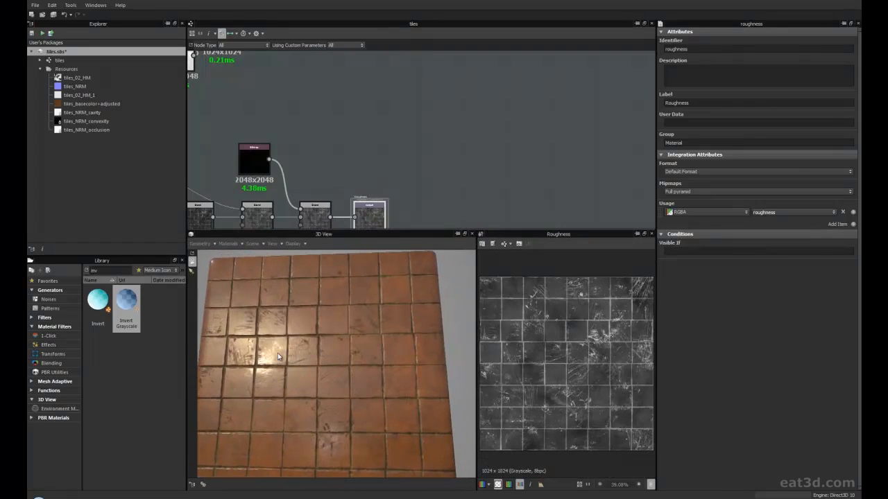
# Light the 3D view with the first library environment map and make the background image visible in the viewport.
pyautogui.click(56, 410)
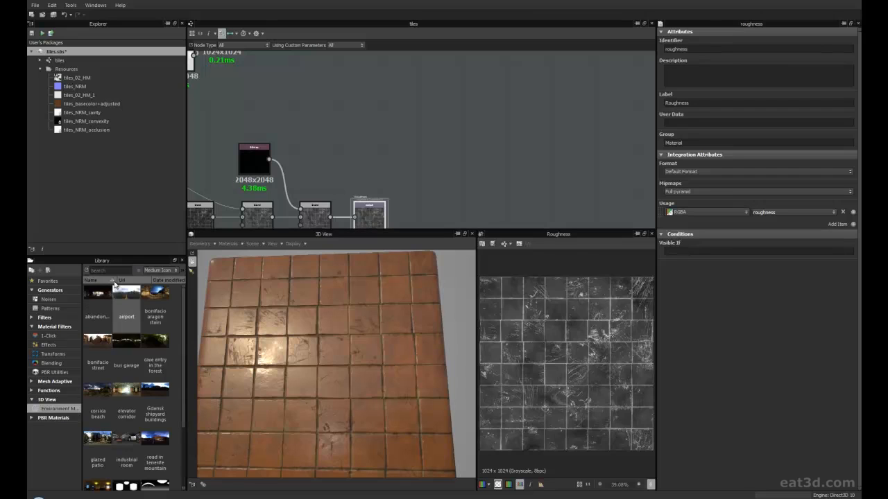
pyautogui.moveTo(95, 297); pyautogui.dragTo(495, 397)
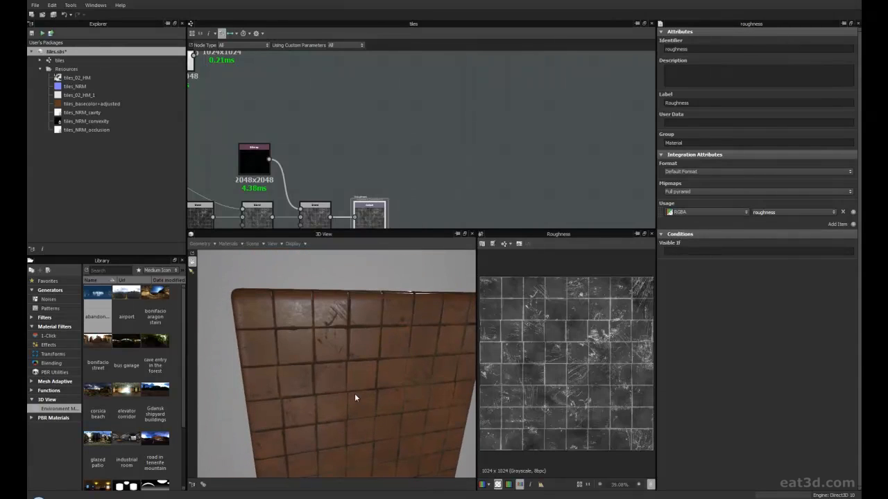
pyautogui.click(252, 244)
pyautogui.click(267, 258)
pyautogui.click(772, 389)
pyautogui.moveTo(339, 347); pyautogui.dragTo(555, 332)
# Try the airport environment map on the 3D view and replace it with bonifacio aragon stairs.
pyautogui.click(124, 296)
pyautogui.moveTo(125, 297); pyautogui.dragTo(397, 400)
pyautogui.moveTo(156, 310); pyautogui.dragTo(296, 326)
pyautogui.moveTo(296, 326); pyautogui.dragTo(444, 348)
# Align the adjusted base color Bitmap node directly above the HSL node in the base color row.
pyautogui.scroll(-4, 463, 134)
pyautogui.scroll(-3, 462, 174)
pyautogui.scroll(3, 435, 119)
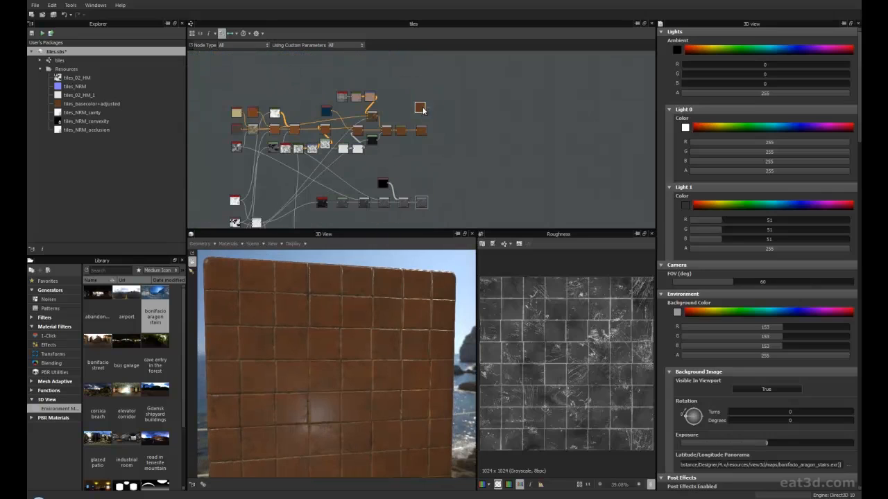
pyautogui.scroll(5, 410, 106)
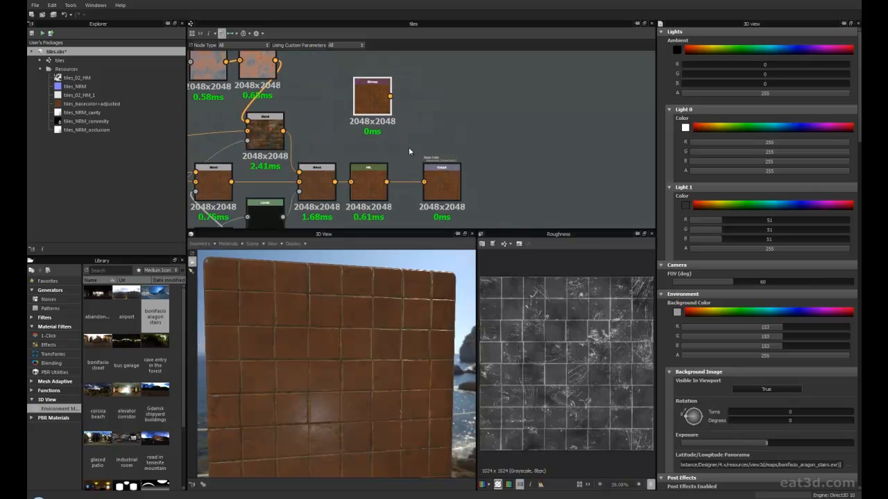
pyautogui.moveTo(411, 150); pyautogui.dragTo(394, 143, button='middle')
pyautogui.moveTo(346, 95); pyautogui.dragTo(341, 94)
pyautogui.moveTo(387, 148)
pyautogui.mouseDown(button='middle')
pyautogui.moveTo(380, 123)
pyautogui.moveTo(384, 151)
pyautogui.mouseUp(button='middle')
# Examine the Base Color output on the tiles and compare the adjusted Bitmap node with the HSL result.
pyautogui.click(429, 182)
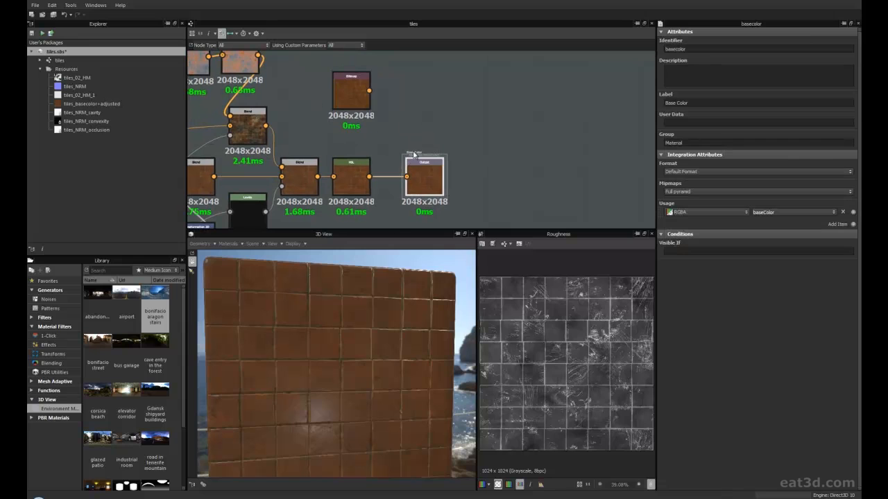
pyautogui.moveTo(430, 182); pyautogui.dragTo(415, 154, button='middle')
pyautogui.moveTo(363, 301); pyautogui.dragTo(365, 327)
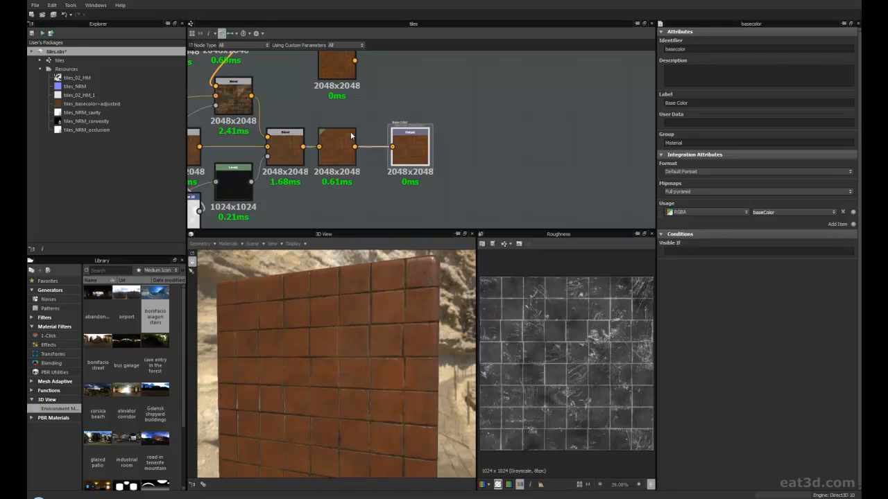
pyautogui.scroll(-2, 351, 131)
pyautogui.moveTo(348, 109); pyautogui.dragTo(344, 130, button='middle')
pyautogui.click(339, 104)
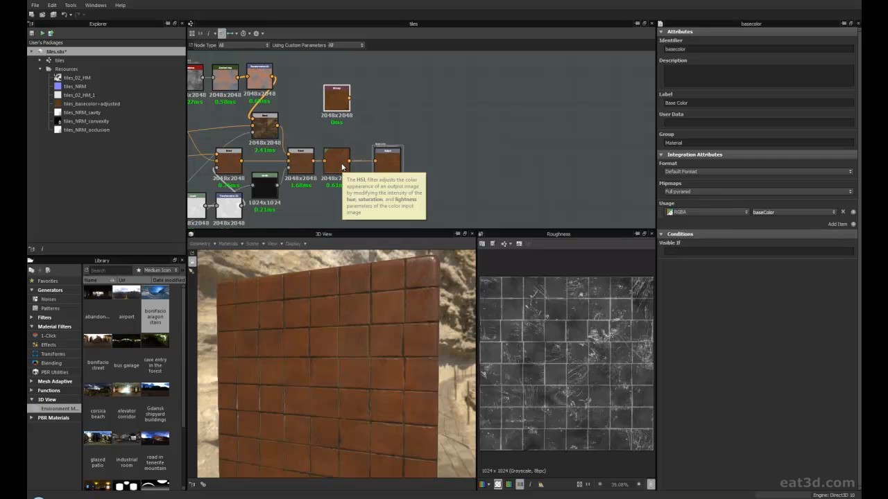
pyautogui.moveTo(396, 124); pyautogui.dragTo(380, 118, button='middle')
pyautogui.scroll(1, 380, 118)
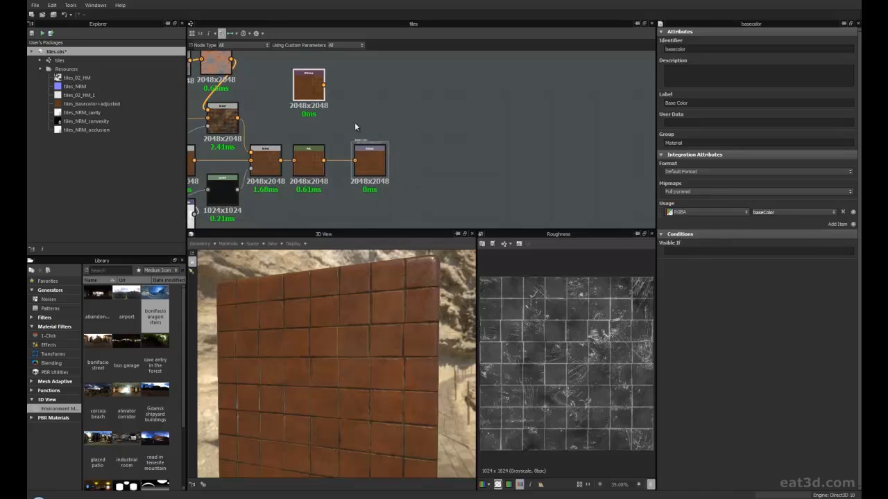
# Inspect the tile surface and side edge in the 3D view against the Blend nodes feeding the HSL.
pyautogui.moveTo(310, 159); pyautogui.dragTo(337, 133, button='middle')
pyautogui.moveTo(317, 181); pyautogui.dragTo(323, 200, button='middle')
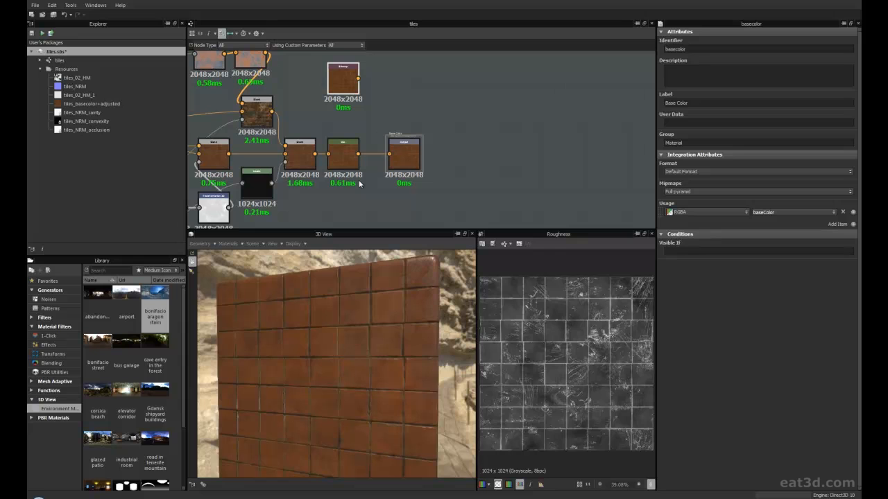
pyautogui.moveTo(365, 187); pyautogui.dragTo(375, 172, button='middle')
pyautogui.moveTo(365, 347); pyautogui.dragTo(330, 338)
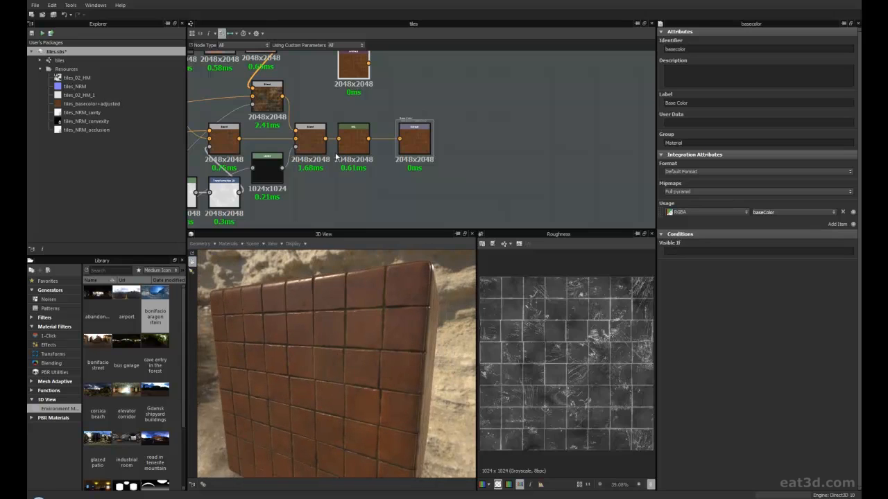
pyautogui.scroll(-2, 333, 174)
pyautogui.moveTo(331, 186); pyautogui.dragTo(385, 190, button='middle')
pyautogui.scroll(1, 369, 195)
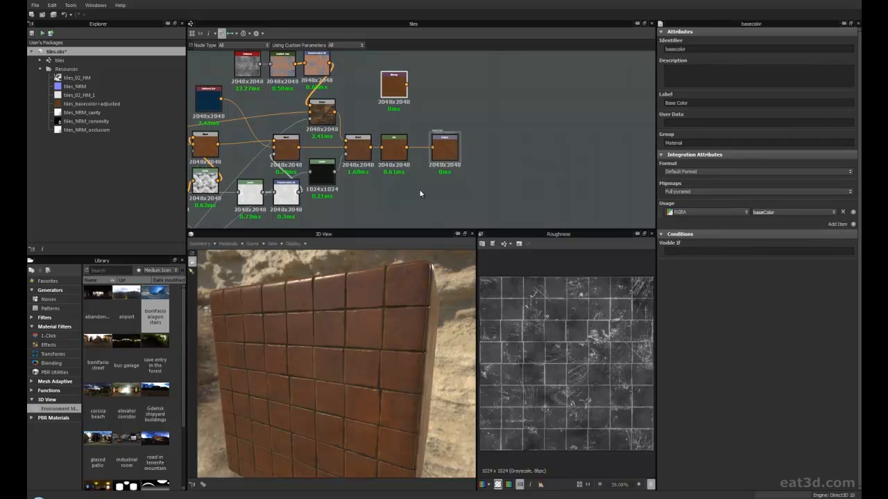
# Collapse the package's Resources folder and look over the graph's roughness, normal and base color rows.
pyautogui.rightClick(54, 51)
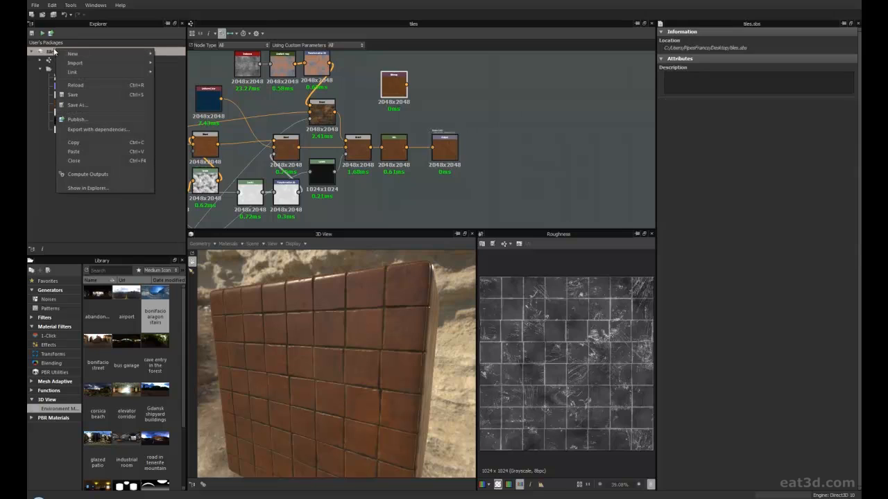
pyautogui.click(96, 215)
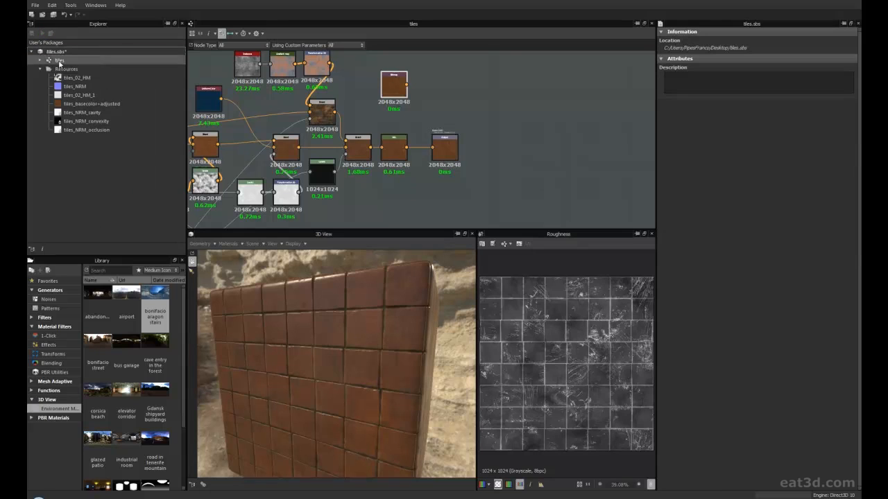
pyautogui.click(40, 70)
pyautogui.moveTo(482, 181); pyautogui.dragTo(406, 82, button='middle')
pyautogui.scroll(-2, 470, 151)
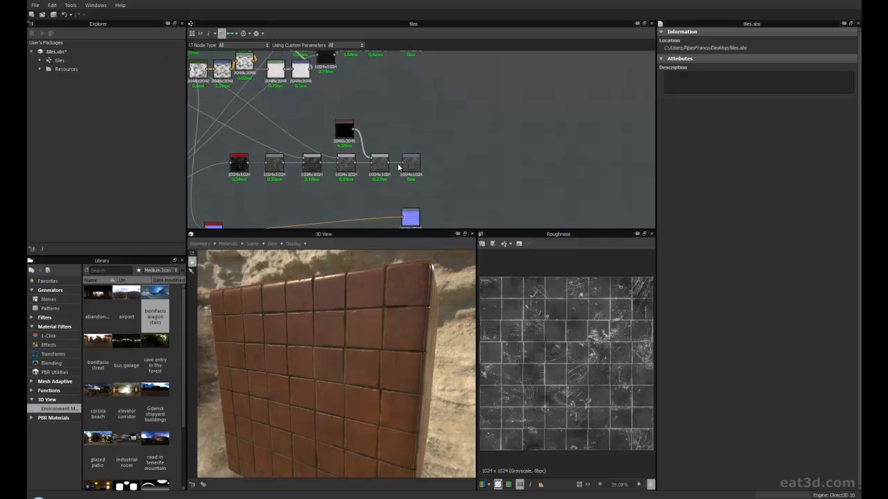
pyautogui.moveTo(390, 224); pyautogui.dragTo(381, 162, button='middle')
pyautogui.moveTo(266, 63); pyautogui.dragTo(339, 184, button='middle')
# Review the bitmap export settings for the tiles graph's outputs and close them without exporting.
pyautogui.rightClick(59, 62)
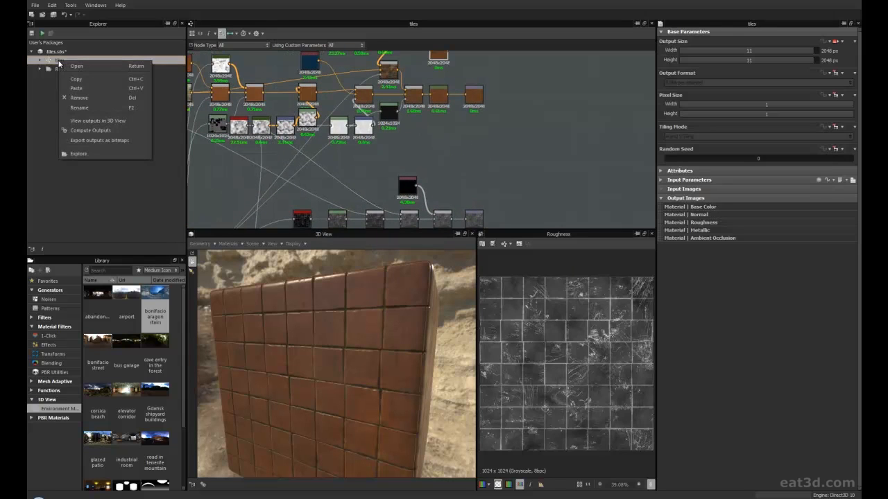
pyautogui.click(114, 141)
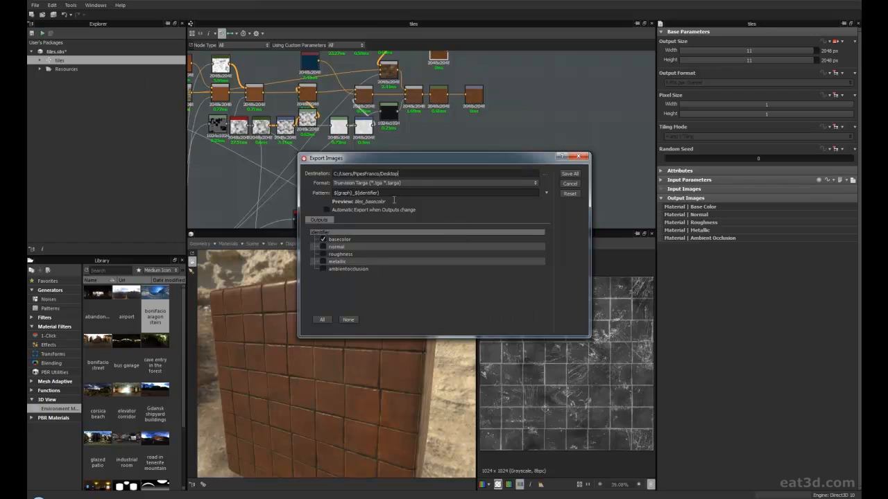
pyautogui.click(570, 185)
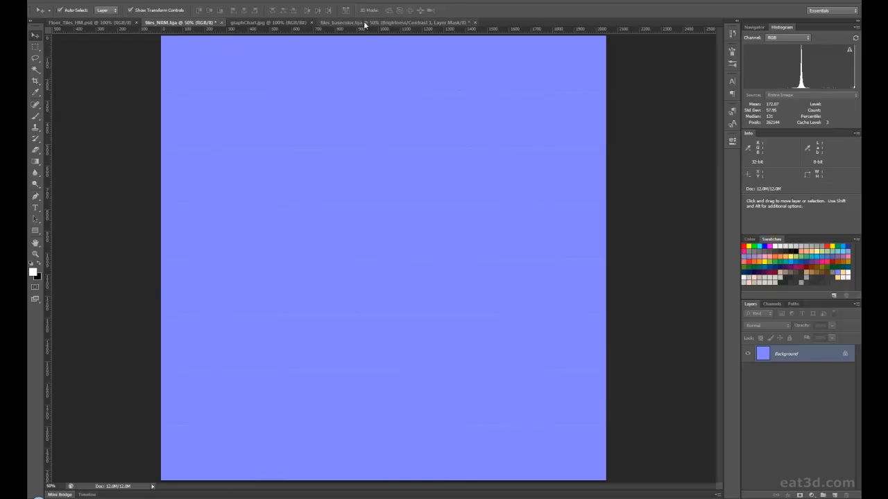
# Switch to Photoshop, bring up tiles_basecolor.tga and show its histogram in Expanded View.
pyautogui.click(392, 22)
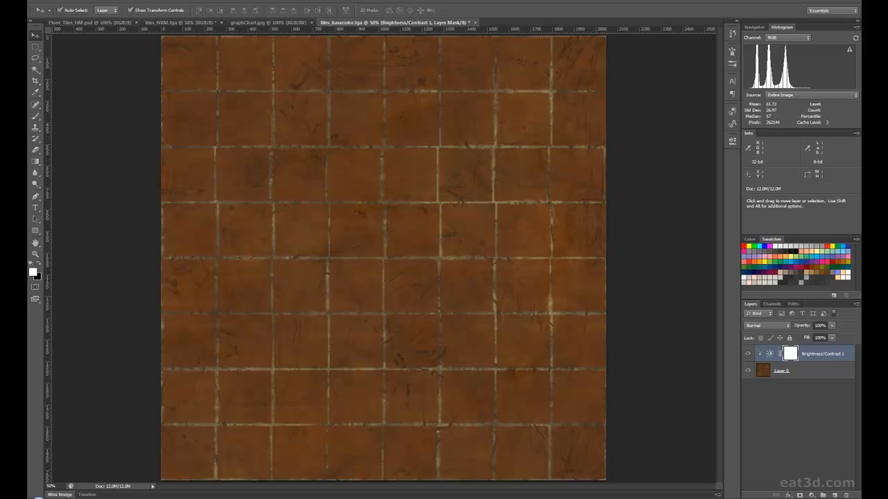
pyautogui.click(218, 1)
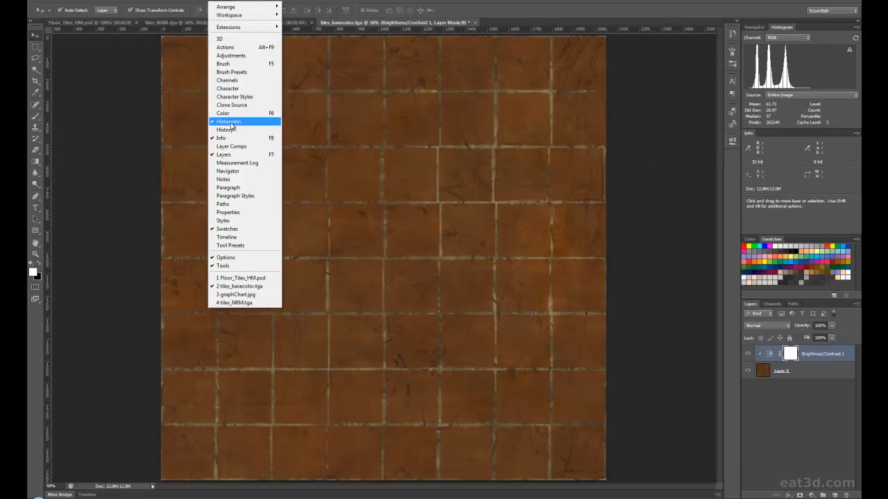
pyautogui.click(695, 97)
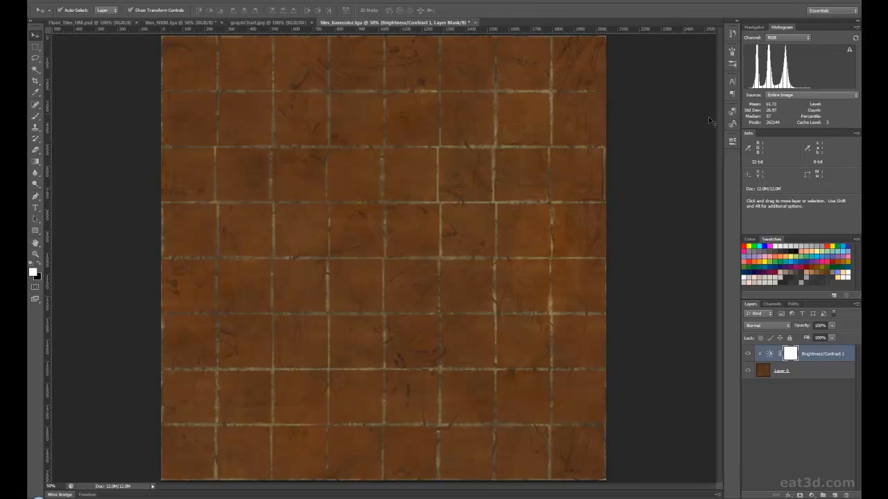
pyautogui.click(856, 27)
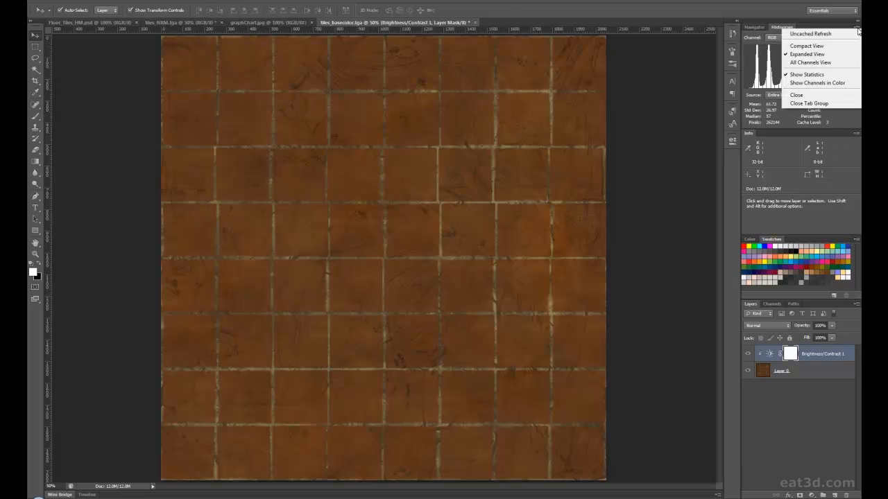
pyautogui.click(821, 55)
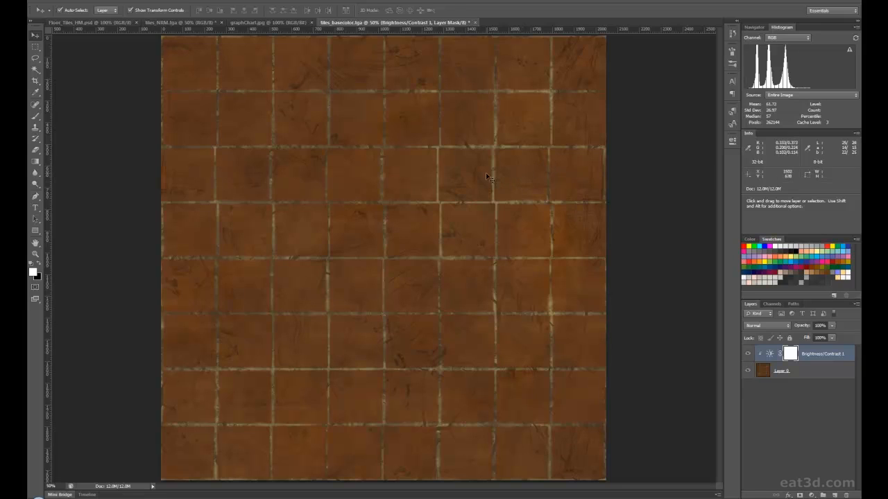
# Select Layer 0 and compare the base color values with the albedo reference chart in graphChart.jpg.
pyautogui.click(808, 371)
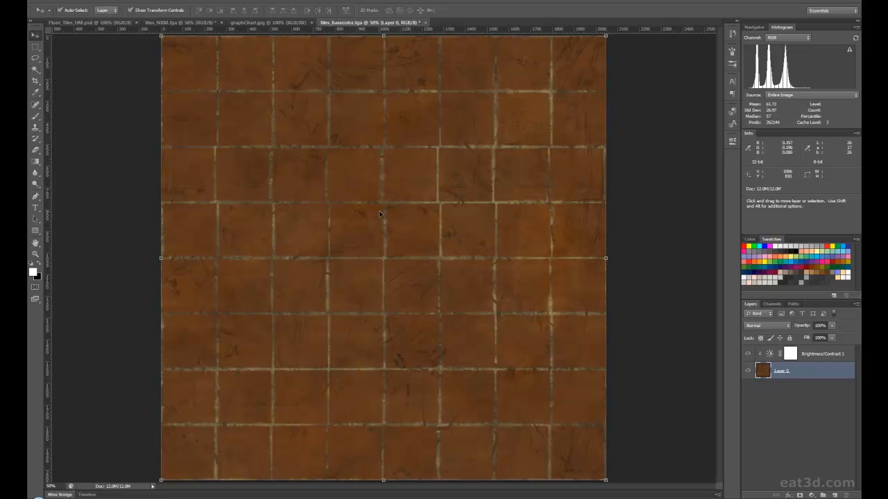
pyautogui.click(275, 23)
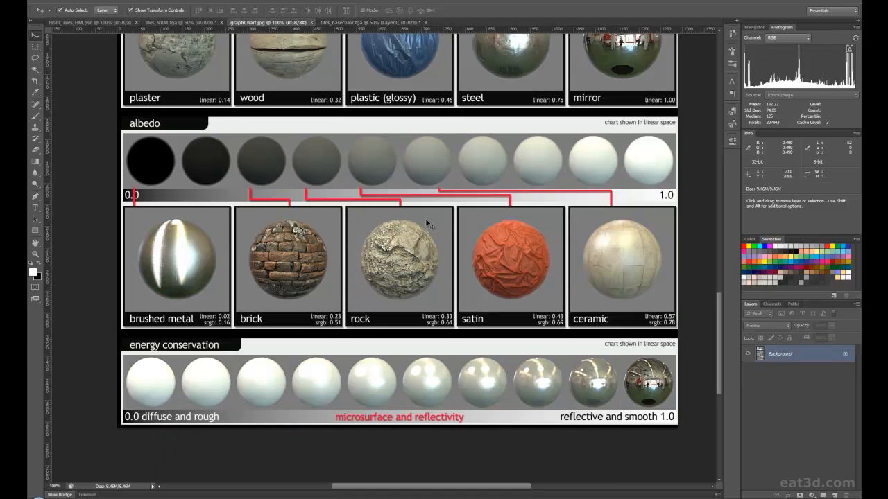
pyautogui.scroll(1, 432, 221)
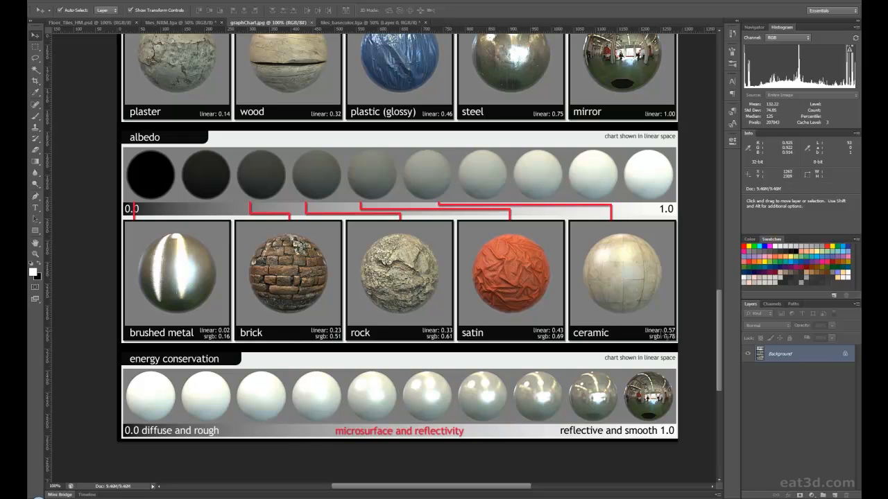
pyautogui.click(368, 22)
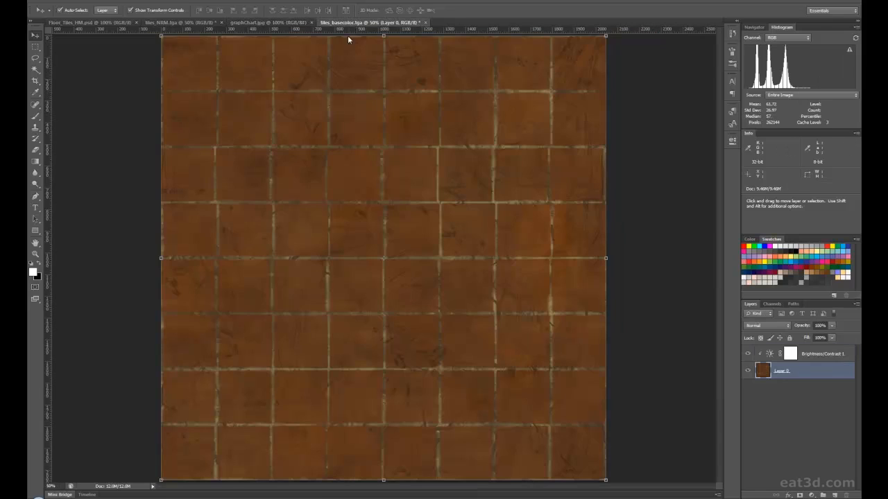
# Open the existing Brightness/Contrast properties, add a second Brightness/Contrast adjustment layer and delete it.
pyautogui.click(770, 354)
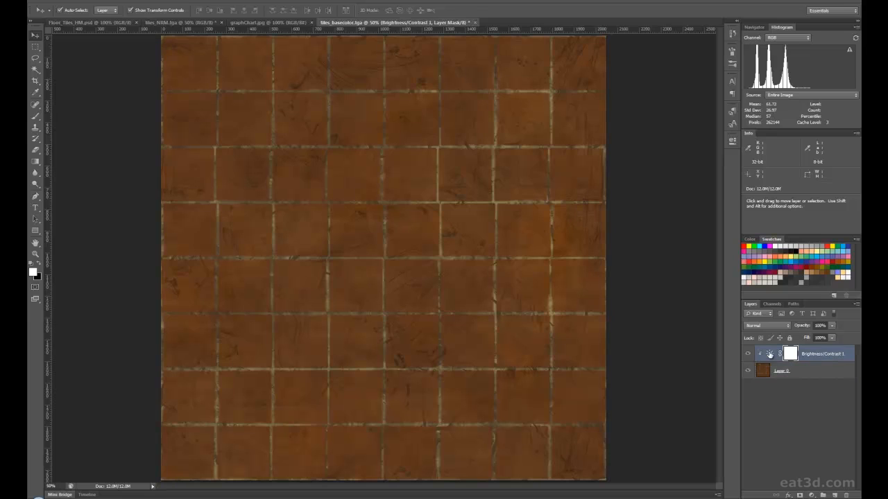
pyautogui.doubleClick(769, 354)
pyautogui.click(812, 496)
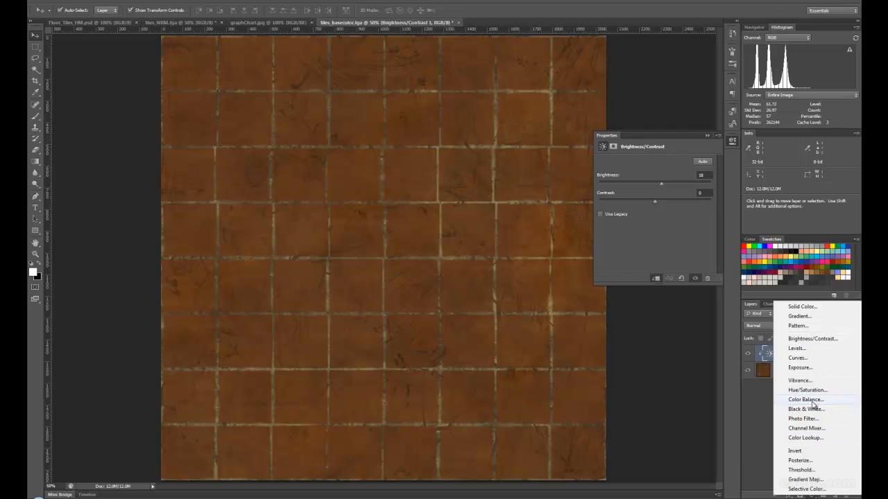
pyautogui.click(820, 340)
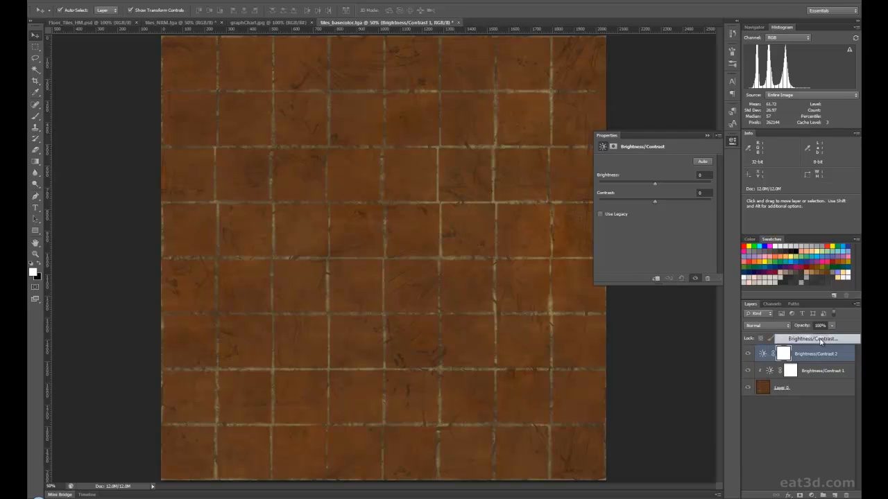
pyautogui.moveTo(839, 354); pyautogui.dragTo(847, 495)
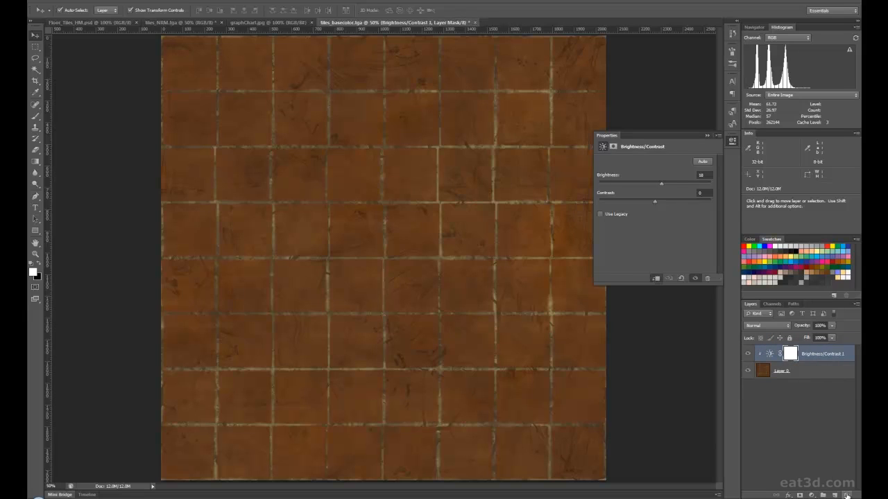
# Release the Brightness/Contrast layer's clipping and clip it to Layer 0 again, keep Brightness at 18 and close its properties.
pyautogui.keyDown('alt'); pyautogui.click(813, 360); pyautogui.keyUp('alt')
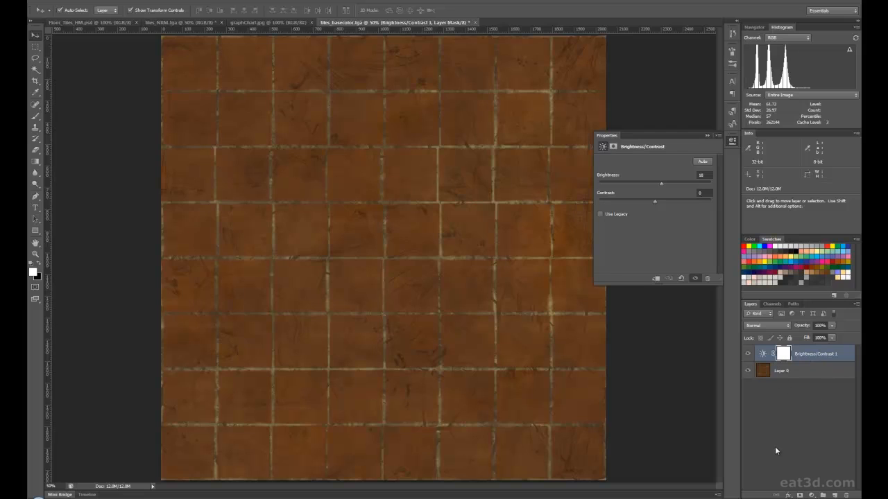
pyautogui.keyDown('alt'); pyautogui.click(806, 360); pyautogui.keyUp('alt')
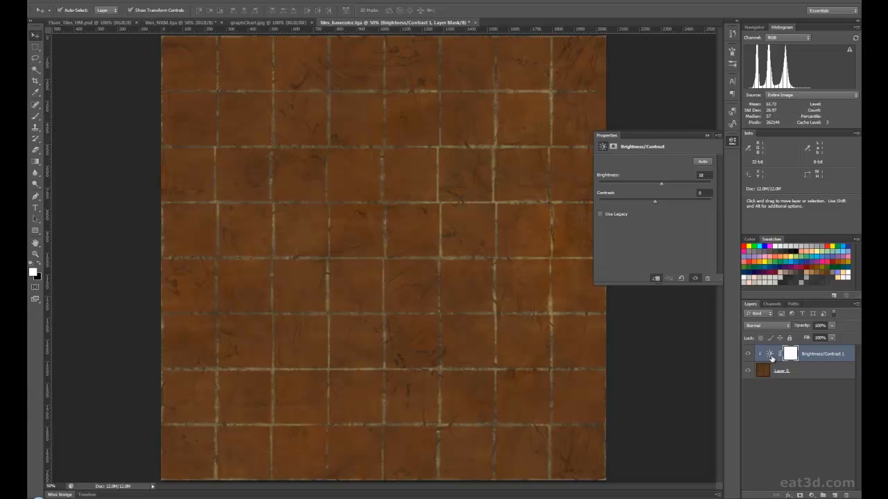
pyautogui.click(769, 356)
pyautogui.moveTo(661, 183)
pyautogui.mouseDown()
pyautogui.moveTo(674, 185)
pyautogui.moveTo(661, 184)
pyautogui.mouseUp()
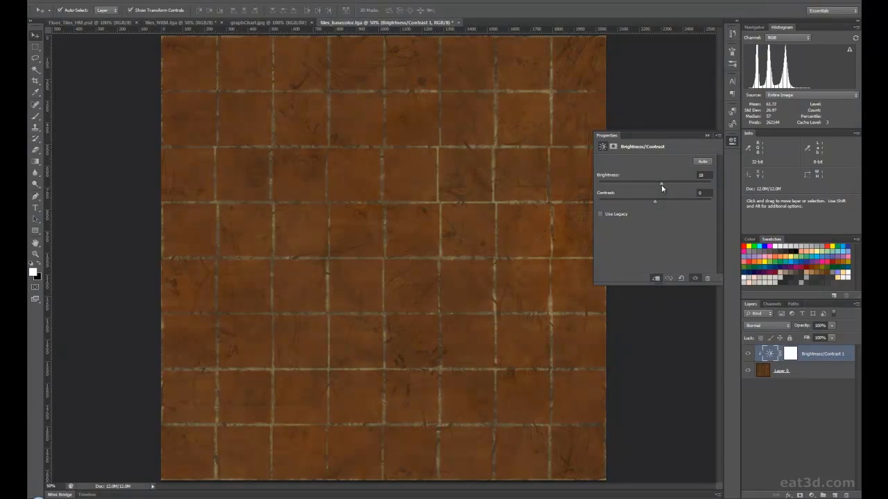
pyautogui.click(706, 136)
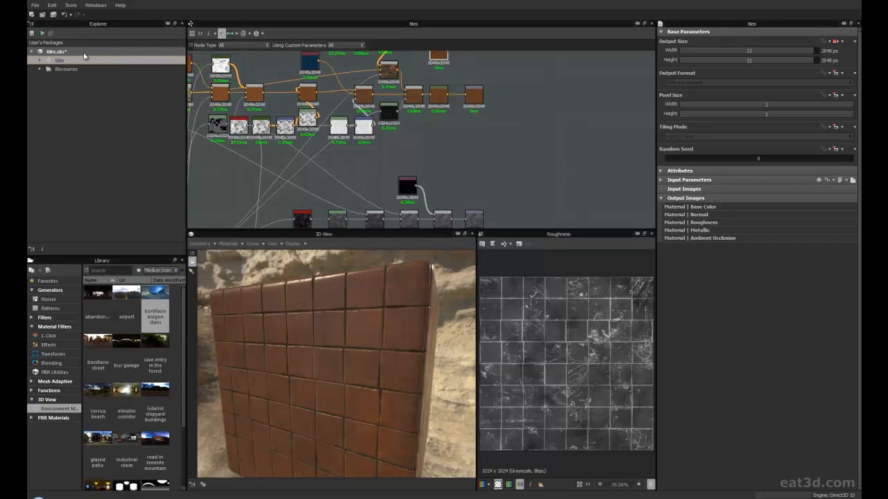
# Review the bitmap import option for the tiles.sbs package and expand its Resources folder to locate tiles_basecolor+adjusted.
pyautogui.rightClick(58, 52)
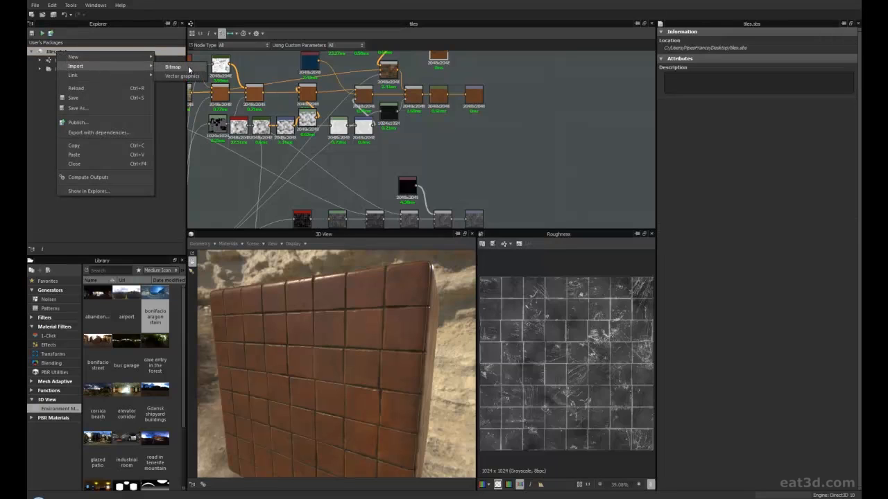
pyautogui.click(149, 235)
pyautogui.click(39, 69)
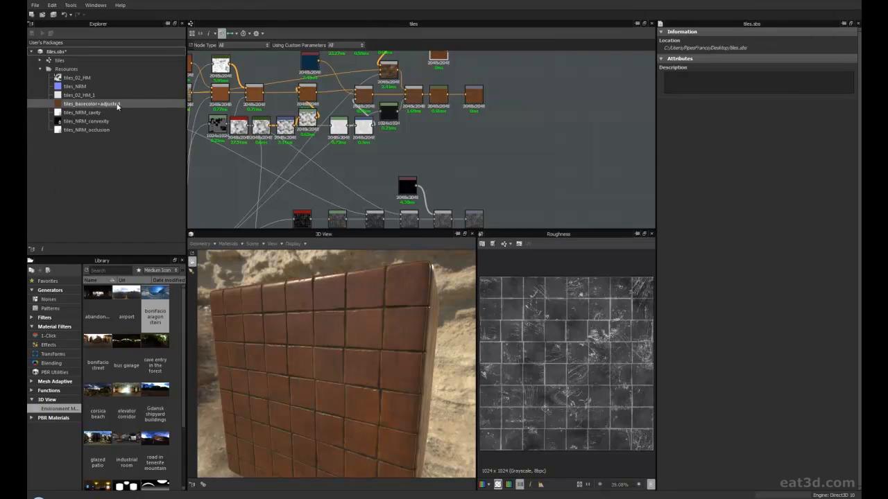
pyautogui.scroll(3, 495, 138)
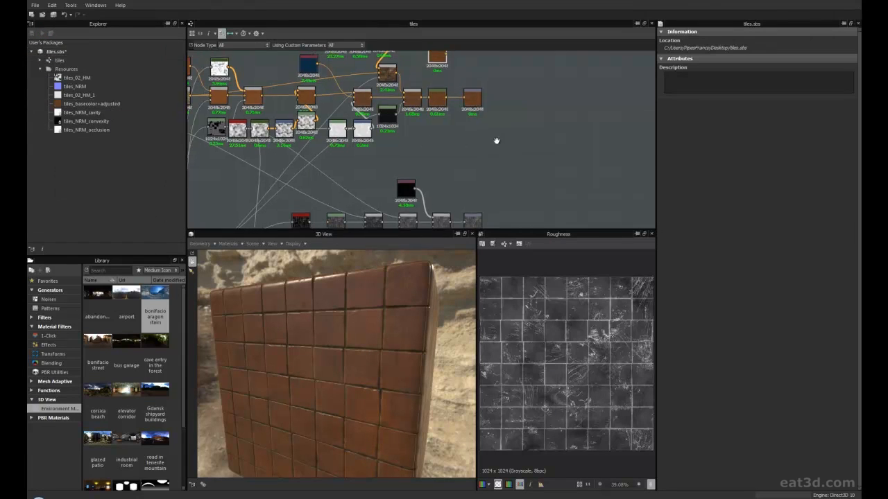
# Move the adjusted base color Bitmap node below the HSL node and show its image in the 2D view.
pyautogui.scroll(-1, 407, 60)
pyautogui.moveTo(399, 58); pyautogui.dragTo(406, 69, button='middle')
pyautogui.moveTo(404, 53); pyautogui.dragTo(404, 156)
pyautogui.press('f')
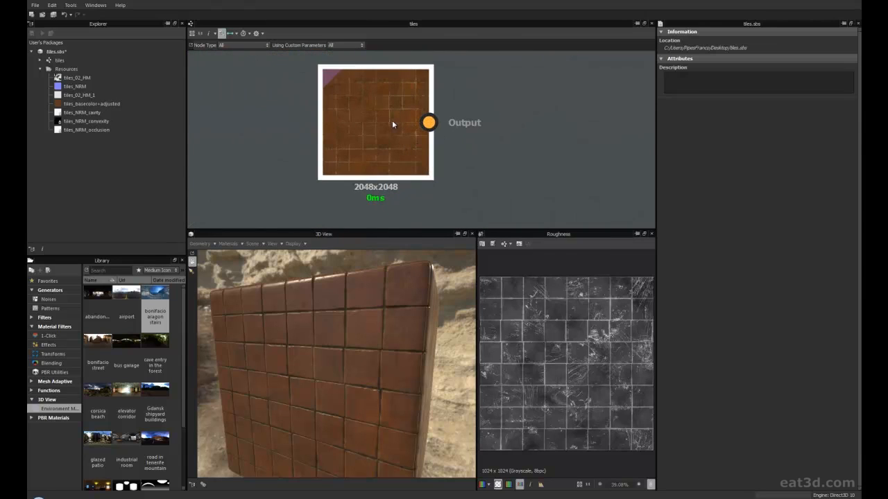
pyautogui.doubleClick(392, 120)
pyautogui.scroll(-3, 347, 180)
pyautogui.scroll(-2, 458, 147)
pyautogui.moveTo(475, 148); pyautogui.dragTo(434, 158, button='middle')
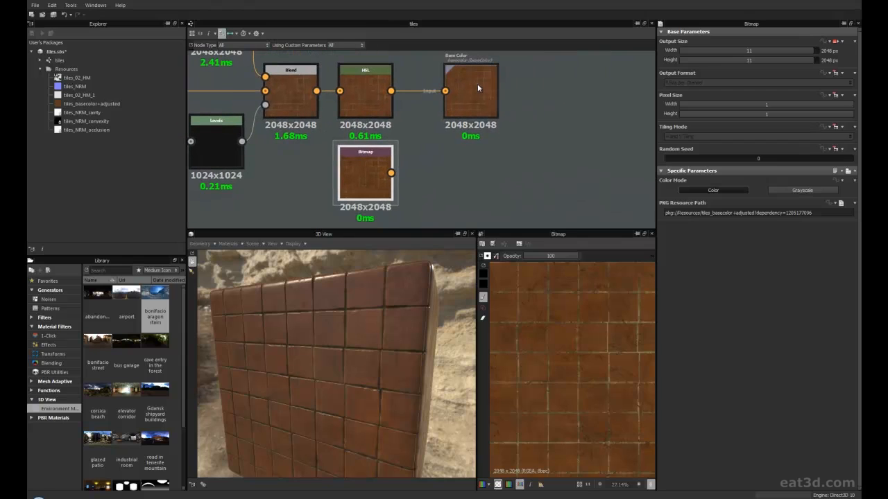
# Compare the original Base Color output with the adjusted Bitmap by showing them alternately in the 2D view.
pyautogui.click(477, 87)
pyautogui.doubleClick(478, 87)
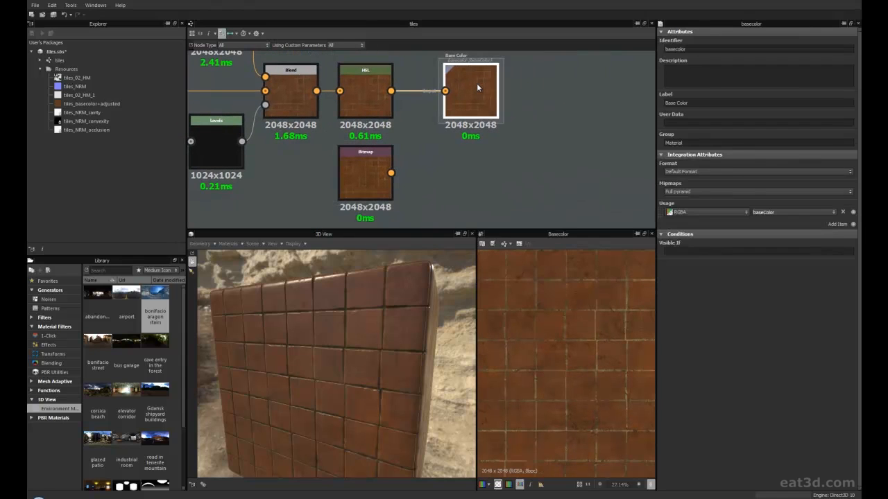
pyautogui.doubleClick(366, 170)
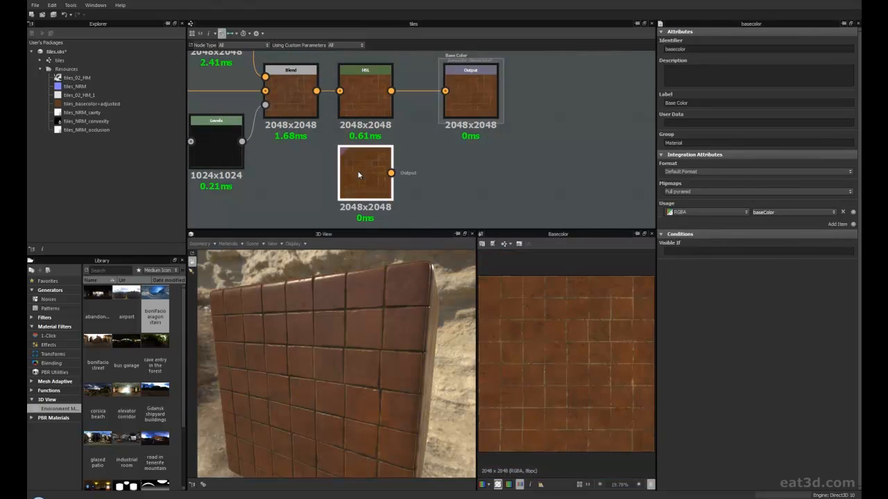
pyautogui.click(579, 484)
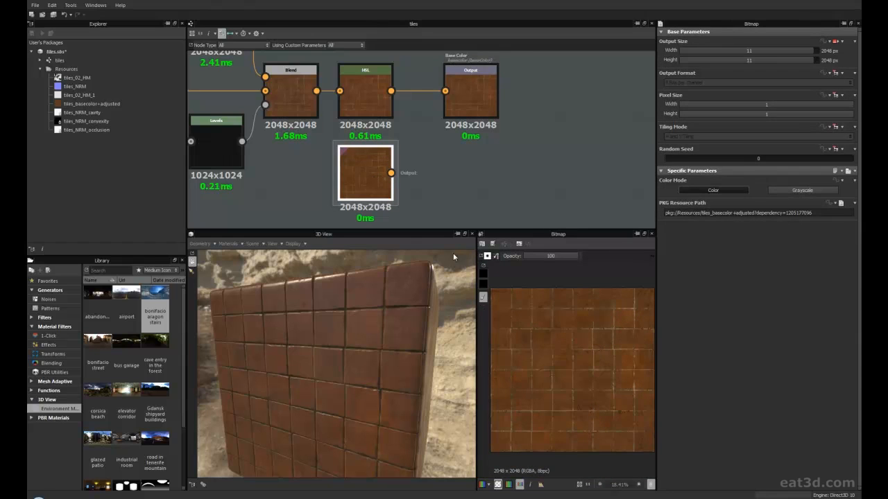
pyautogui.doubleClick(470, 96)
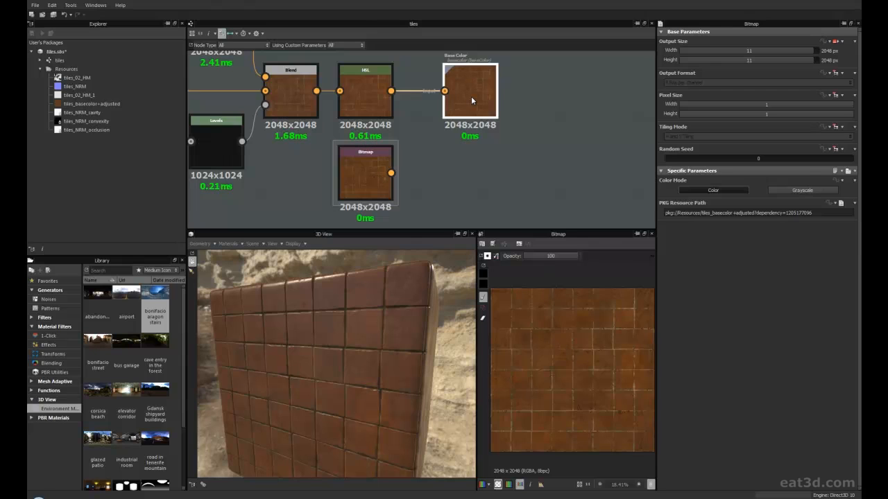
pyautogui.doubleClick(369, 179)
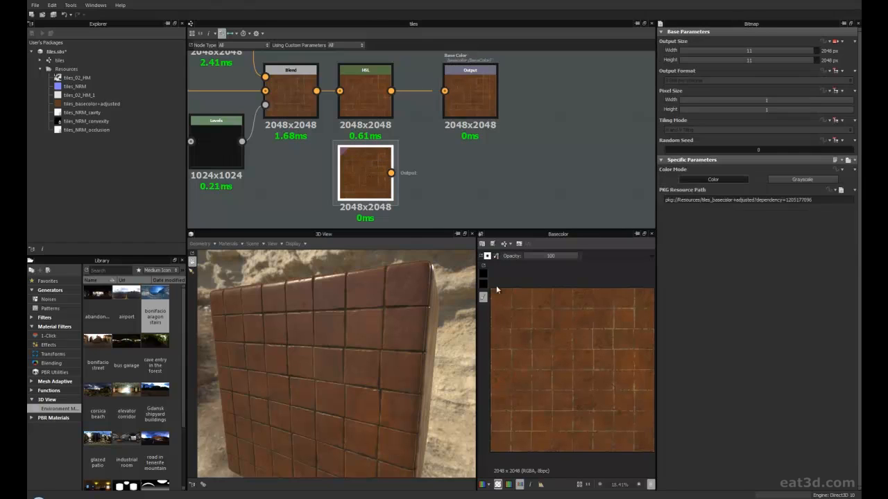
pyautogui.doubleClick(469, 101)
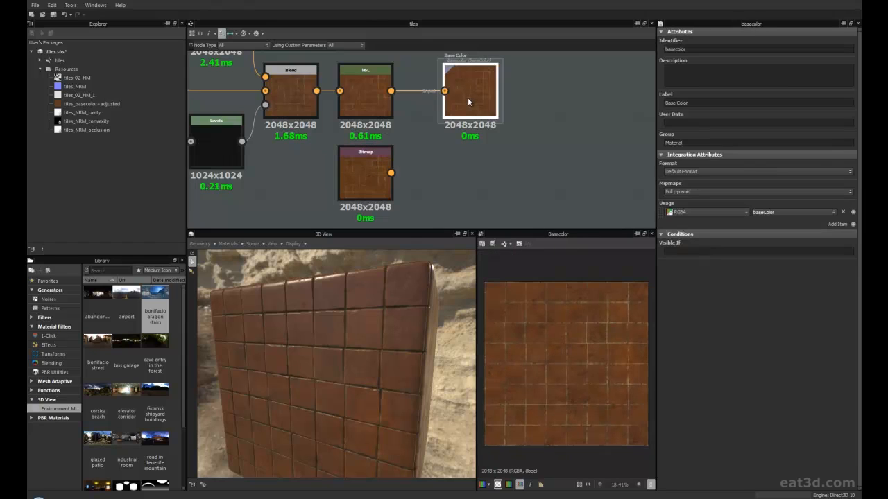
pyautogui.doubleClick(360, 171)
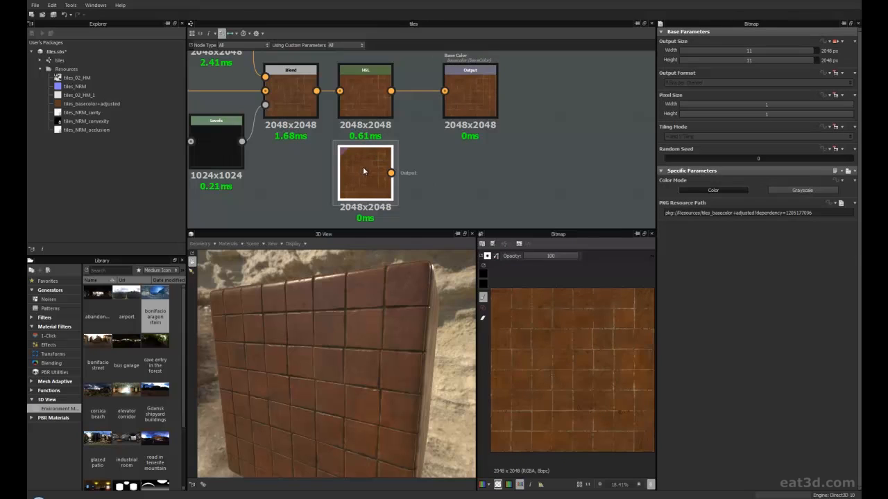
# Connect the Bitmap node's output to the Base Color output node in place of the HSL node.
pyautogui.moveTo(340, 377); pyautogui.dragTo(444, 343)
pyautogui.moveTo(434, 124); pyautogui.dragTo(387, 176)
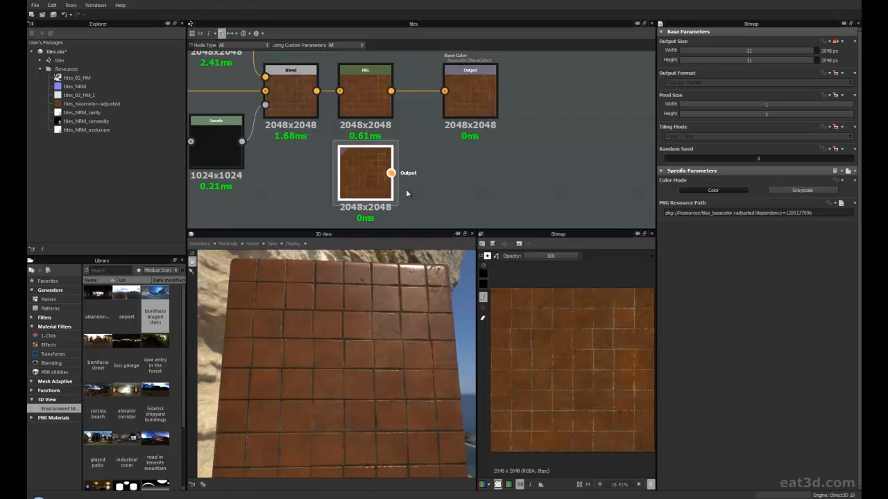
pyautogui.scroll(-5, 406, 189)
pyautogui.moveTo(370, 153); pyautogui.dragTo(385, 148, button='middle')
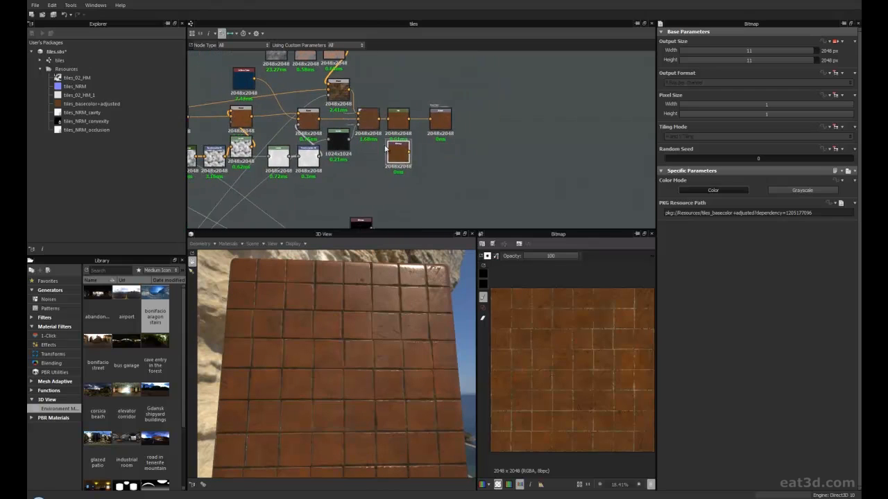
pyautogui.scroll(5, 448, 150)
pyautogui.moveTo(366, 155); pyautogui.dragTo(410, 88)
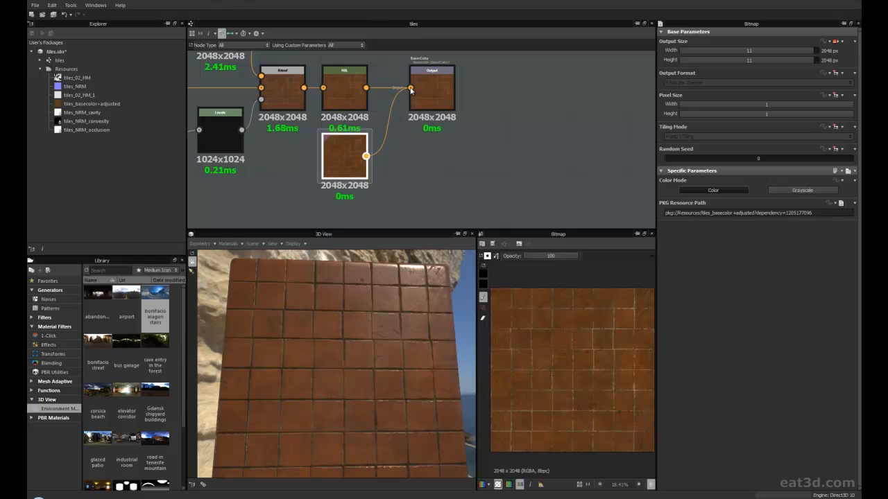
pyautogui.moveTo(410, 88); pyautogui.dragTo(411, 88)
# Light the 3D preview with the bus garage environment map and select the dark blue color node in the base color branch.
pyautogui.moveTo(345, 323); pyautogui.dragTo(315, 325)
pyautogui.moveTo(123, 341); pyautogui.dragTo(340, 370)
pyautogui.scroll(-5, 292, 183)
pyautogui.moveTo(333, 187); pyautogui.dragTo(419, 203, button='middle')
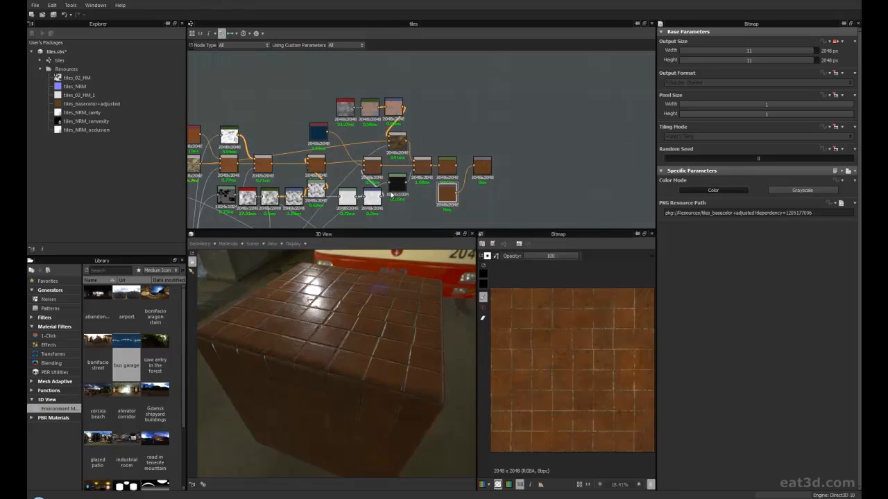
pyautogui.click(318, 129)
pyautogui.moveTo(330, 146); pyautogui.dragTo(363, 116, button='middle')
pyautogui.moveTo(354, 322); pyautogui.dragTo(310, 327)
# Look over the base color branch of the graph and relight the 3D preview with the cave entry in the forest environment.
pyautogui.scroll(-2, 307, 164)
pyautogui.moveTo(287, 185); pyautogui.dragTo(341, 159, button='middle')
pyautogui.scroll(3, 341, 160)
pyautogui.moveTo(478, 181); pyautogui.dragTo(388, 149, button='middle')
pyautogui.moveTo(317, 129); pyautogui.dragTo(328, 173, button='middle')
pyautogui.scroll(-2, 280, 189)
pyautogui.moveTo(265, 184); pyautogui.dragTo(334, 183, button='middle')
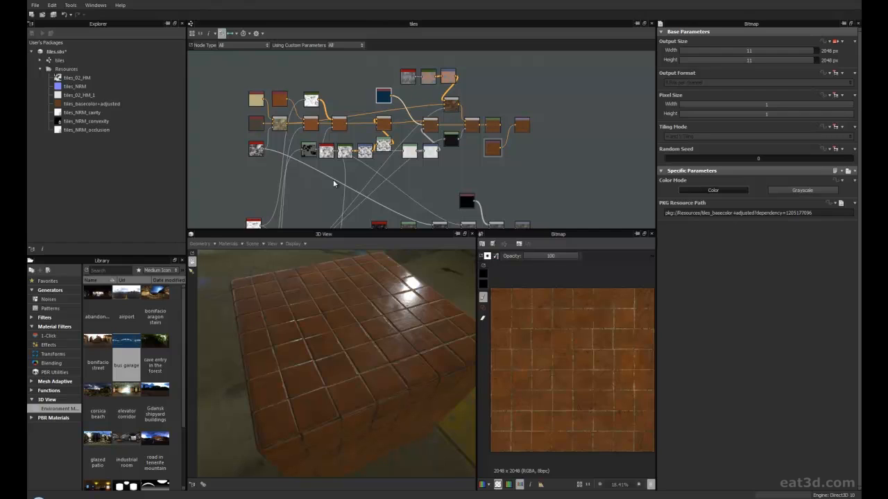
pyautogui.moveTo(333, 317); pyautogui.dragTo(404, 327)
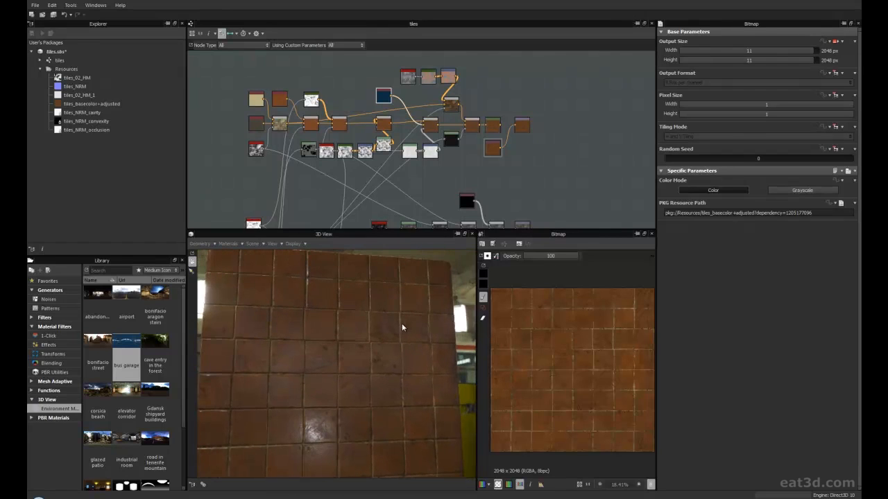
pyautogui.moveTo(153, 346); pyautogui.dragTo(308, 373)
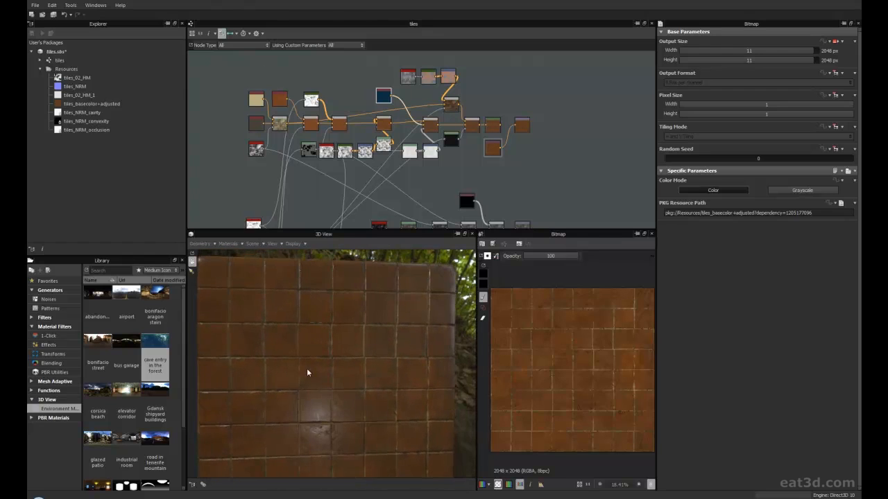
# Examine the full tiles graph, select the uppermost node of the lower input column, and inspect the cube under forest lighting.
pyautogui.scroll(-3, 433, 180)
pyautogui.moveTo(509, 165); pyautogui.dragTo(498, 140, button='middle')
pyautogui.scroll(-1, 516, 157)
pyautogui.moveTo(528, 178); pyautogui.dragTo(518, 172, button='middle')
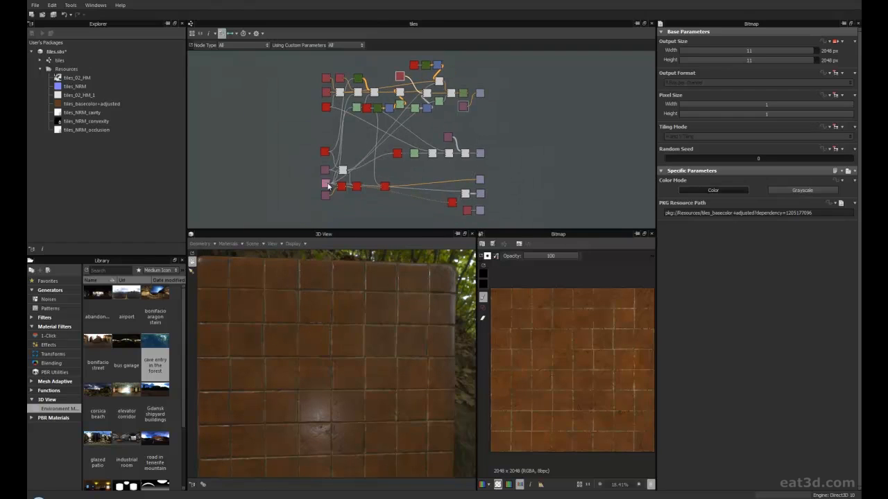
pyautogui.click(324, 153)
pyautogui.moveTo(552, 167); pyautogui.dragTo(547, 164, button='middle')
pyautogui.moveTo(379, 347); pyautogui.dragTo(366, 308)
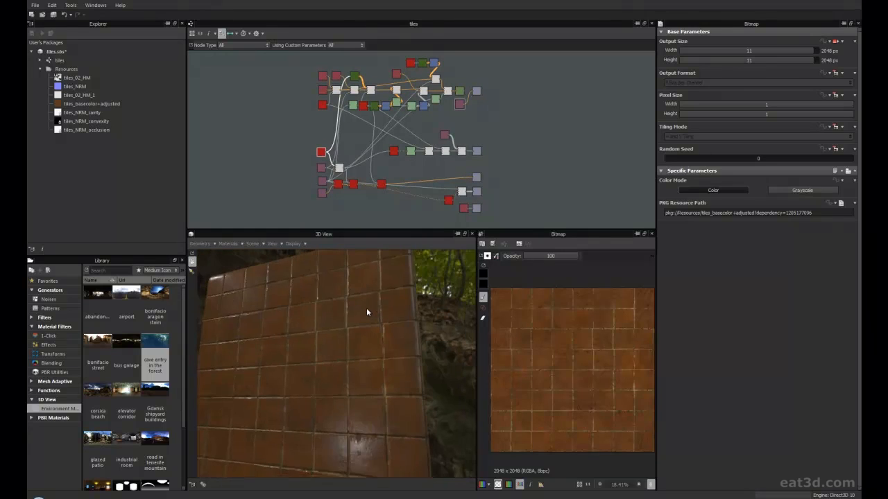
# Shift the black color node slightly closer to the last blend of the roughness branch.
pyautogui.moveTo(442, 165); pyautogui.dragTo(429, 165, button='middle')
pyautogui.scroll(3, 429, 166)
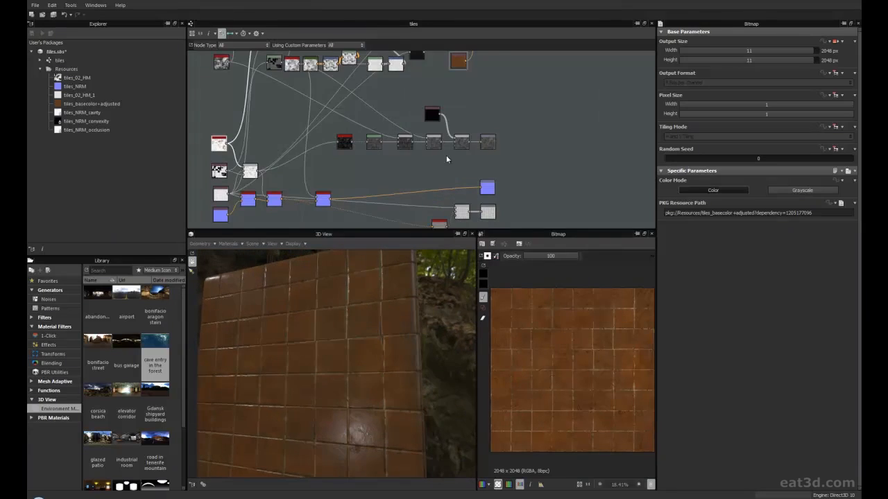
pyautogui.scroll(-2, 446, 156)
pyautogui.moveTo(435, 128); pyautogui.dragTo(446, 129)
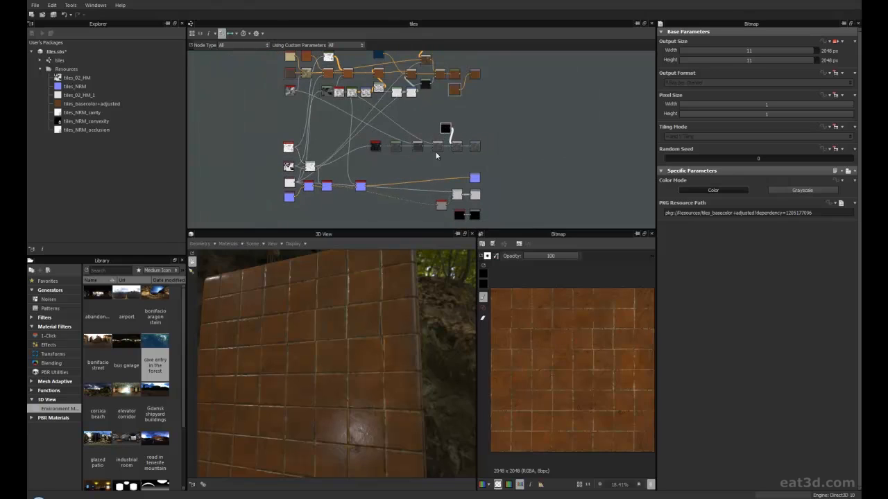
# Examine the layout of the complete tiles graph from its source nodes to the material outputs.
pyautogui.moveTo(399, 210)
pyautogui.mouseDown(button='middle')
pyautogui.moveTo(401, 184)
pyautogui.moveTo(402, 202)
pyautogui.mouseUp(button='middle')
pyautogui.scroll(-1, 406, 190)
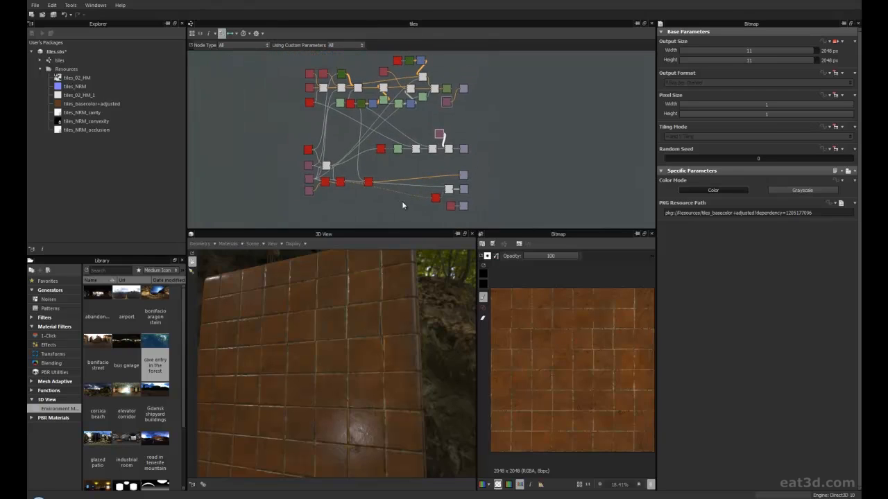
pyautogui.moveTo(406, 168); pyautogui.dragTo(410, 176, button='middle')
pyautogui.scroll(2, 409, 174)
pyautogui.scroll(-2, 412, 179)
pyautogui.moveTo(412, 177); pyautogui.dragTo(413, 171, button='middle')
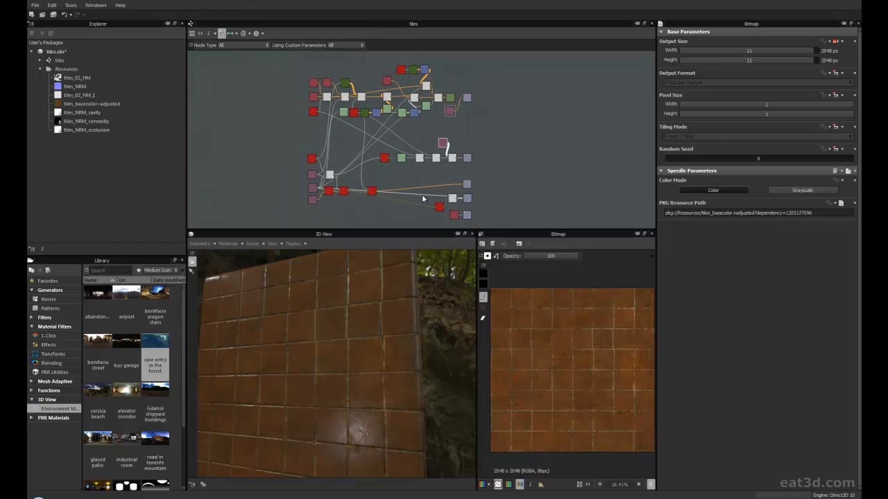
pyautogui.moveTo(506, 174); pyautogui.dragTo(506, 172, button='middle')
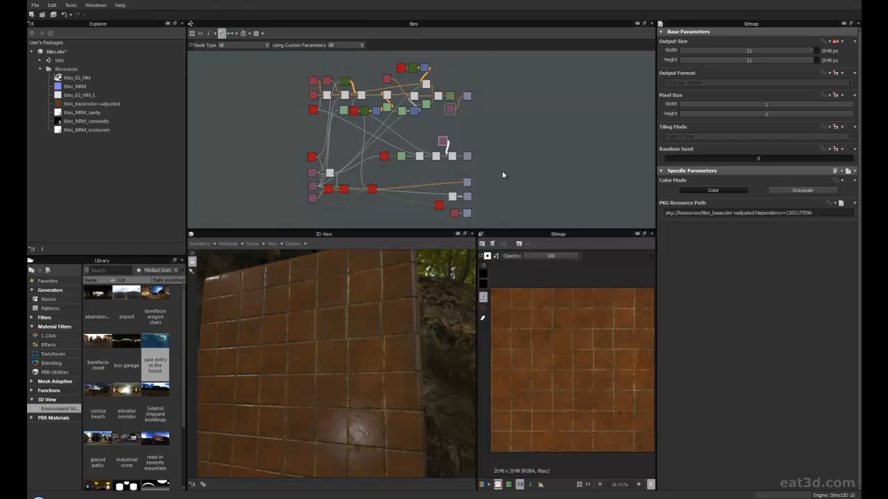
pyautogui.moveTo(501, 173); pyautogui.dragTo(506, 166, button='middle')
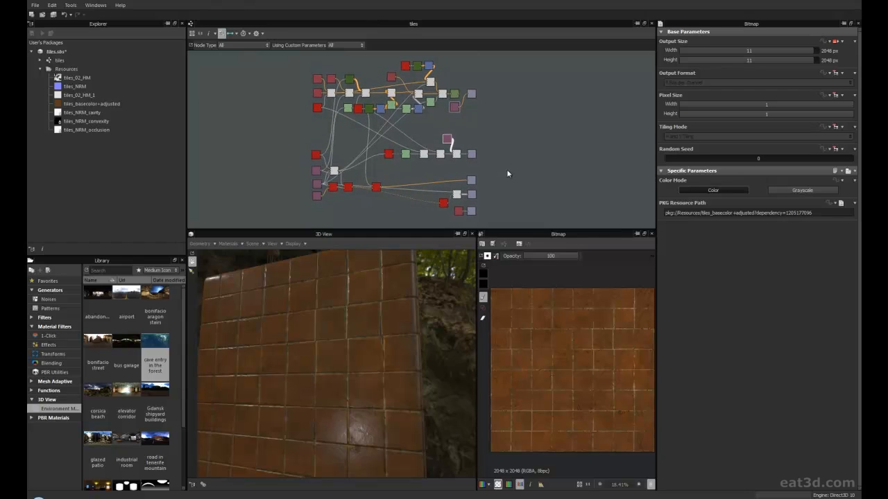